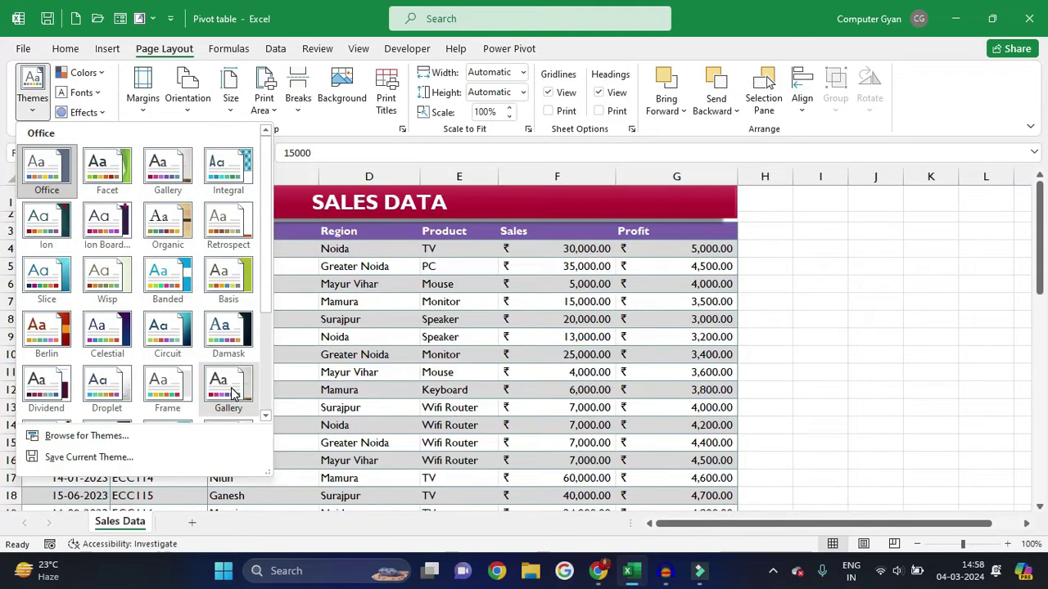
Apply the Wood Type theme and widen the SALES DATA title box to the outer edge of column G
scroll(232, 393, "down", 3)
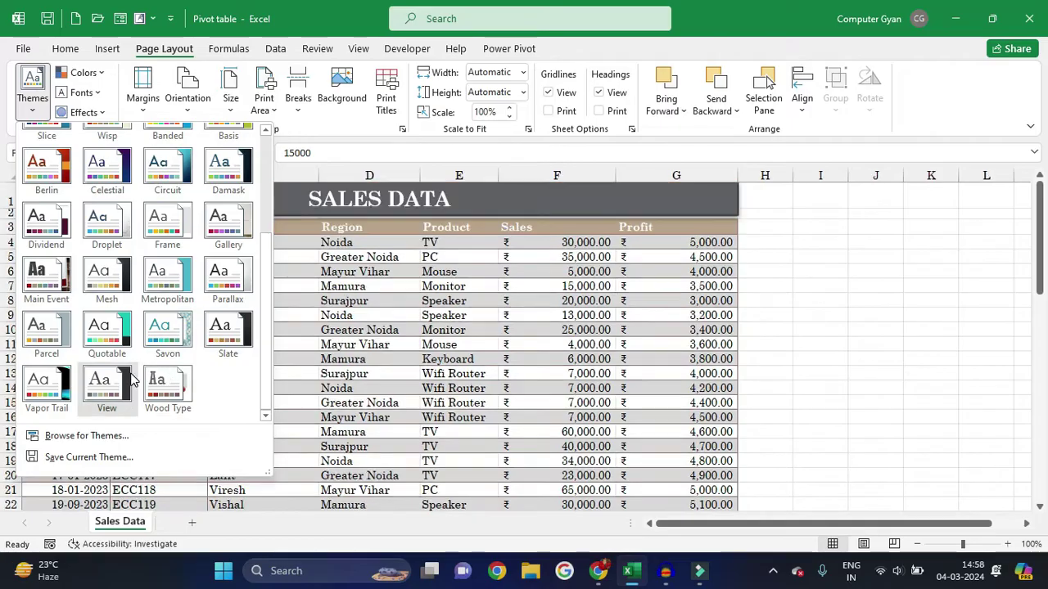
left_click(190, 373)
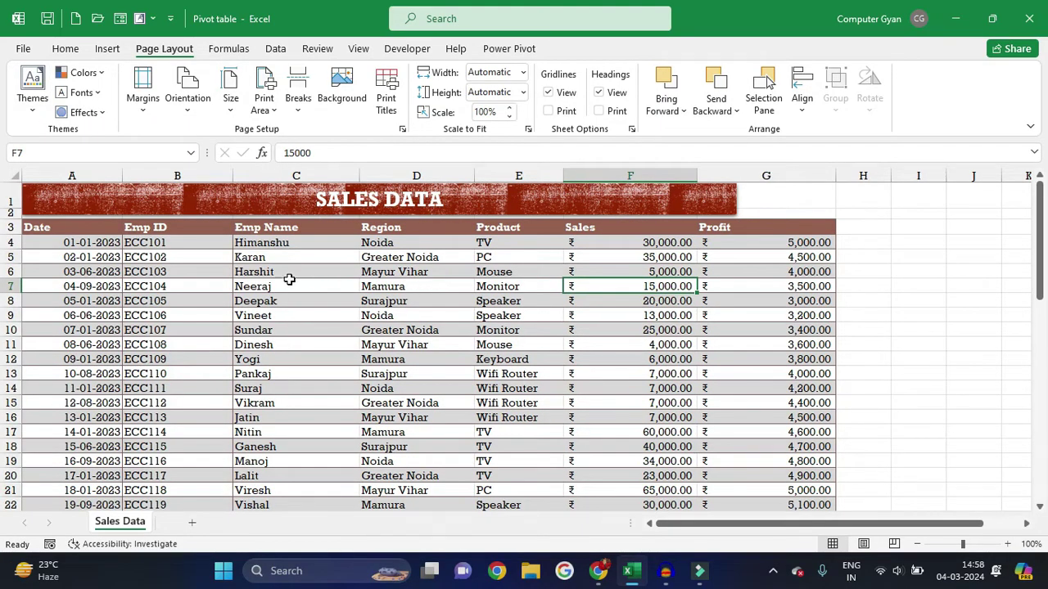
left_click(450, 210)
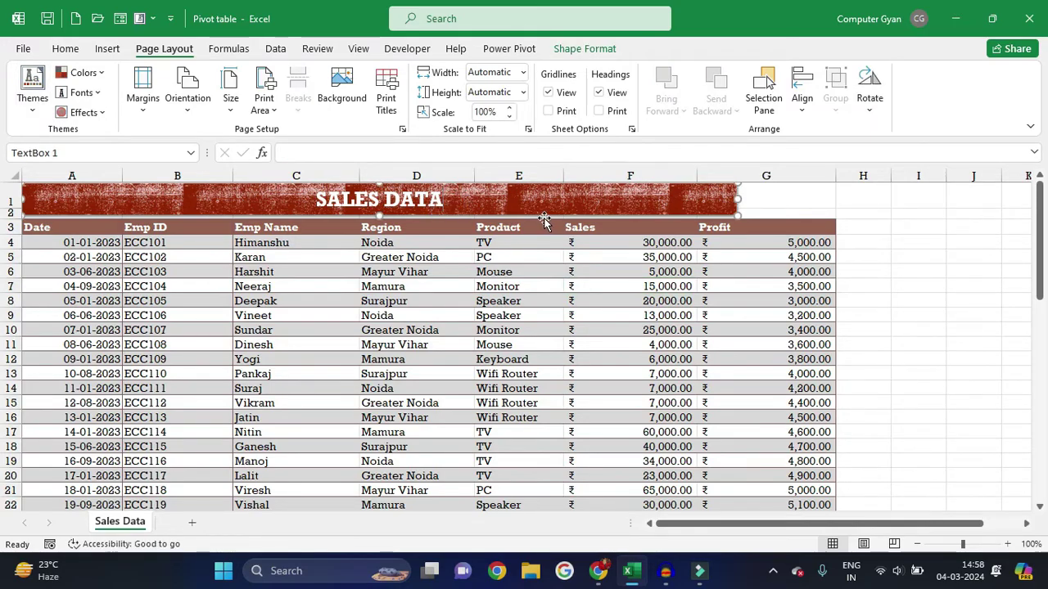
left_click_drag(737, 199, 825, 200)
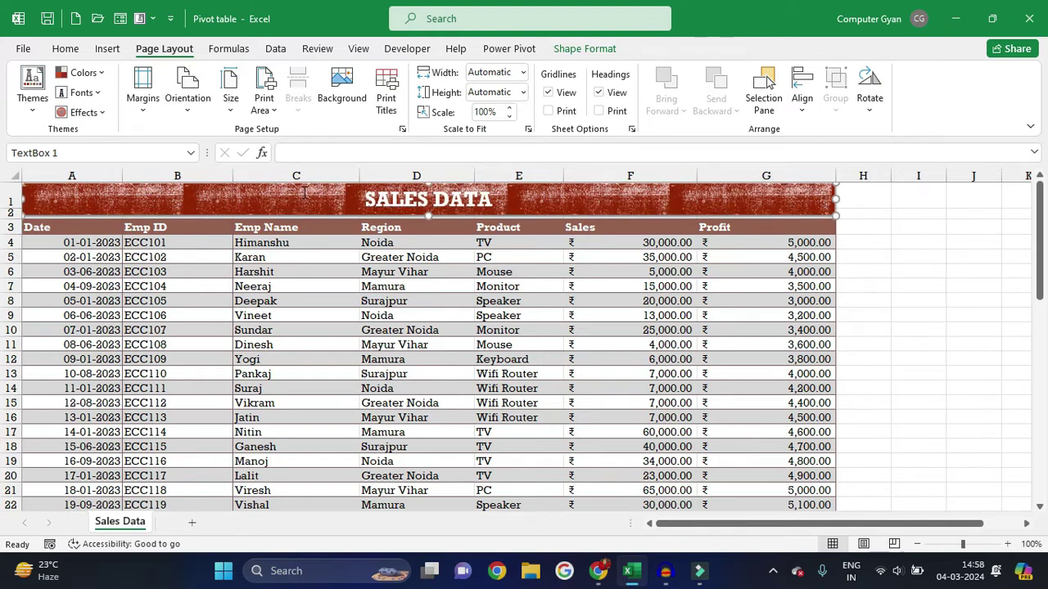
Set the theme colors to Yellow and the theme fonts to TrebuchetMs
left_click(82, 72)
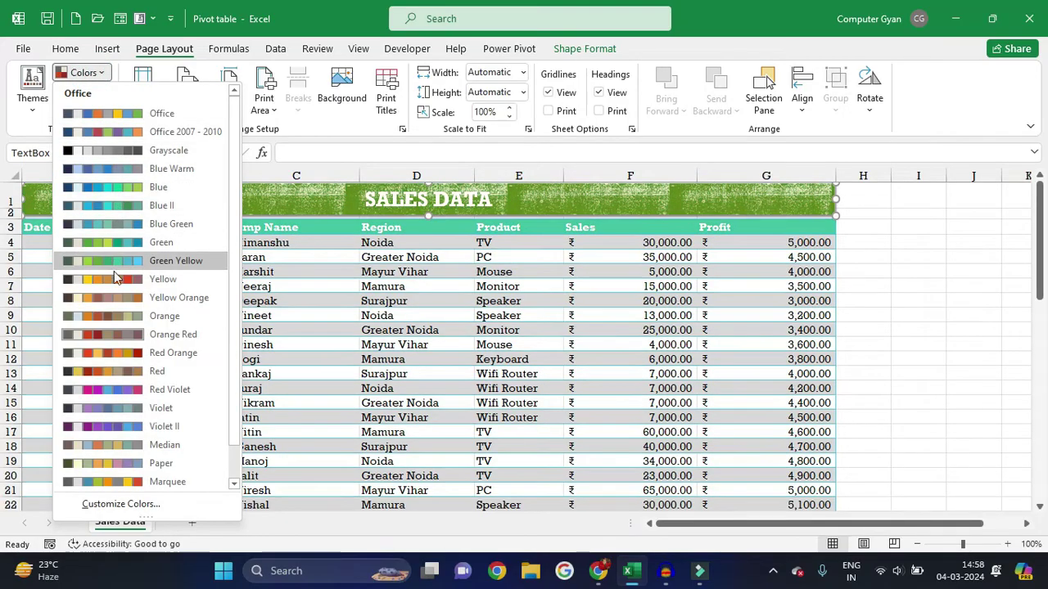
left_click(114, 279)
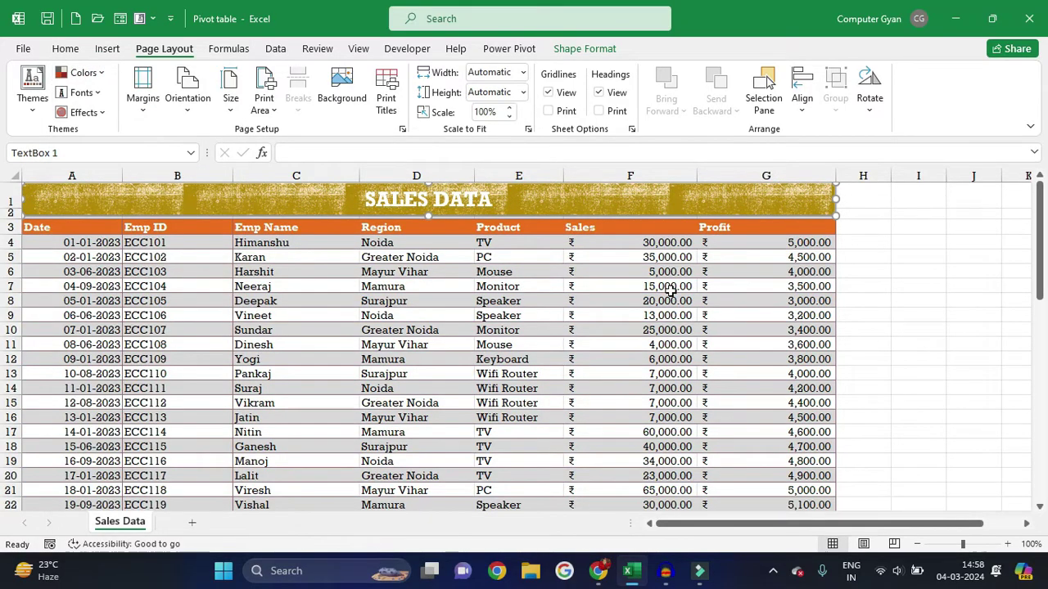
left_click(98, 98)
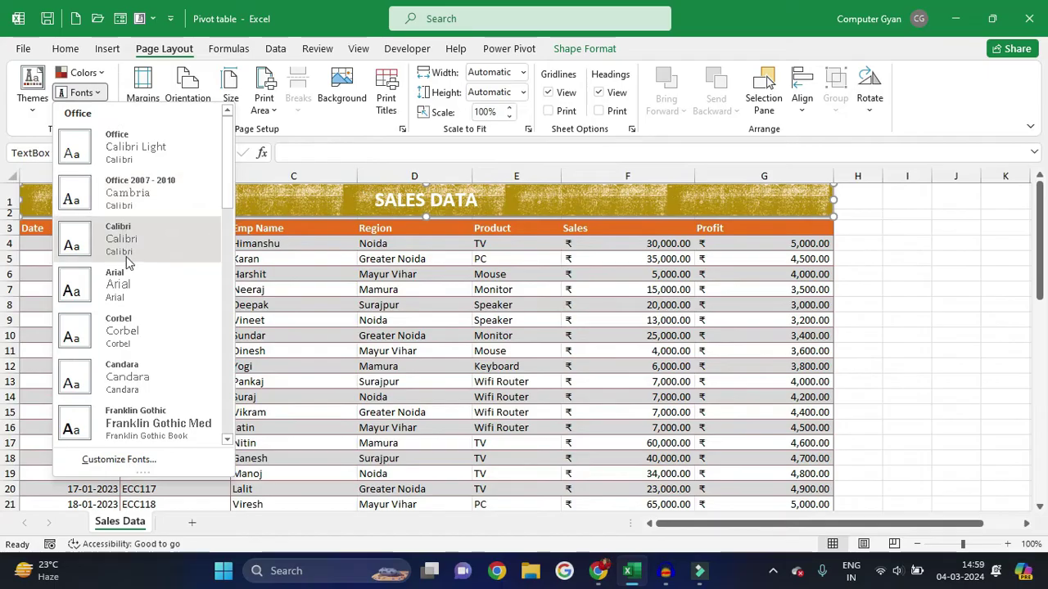
scroll(127, 300, "down", 5)
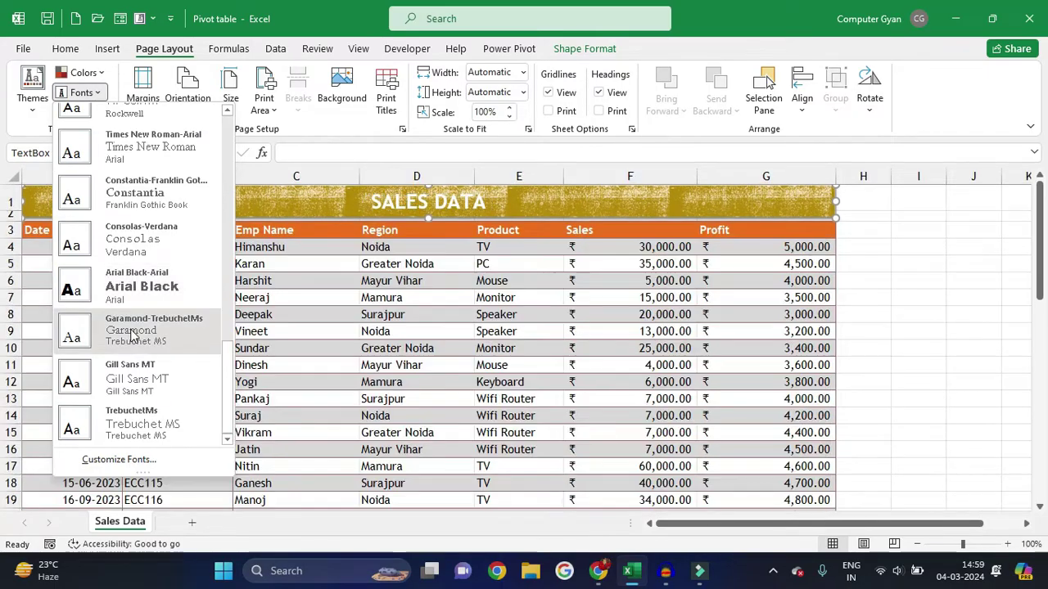
left_click(140, 416)
Change the theme colors to Blue II and apply the Grunge Texture theme effects
left_click(77, 72)
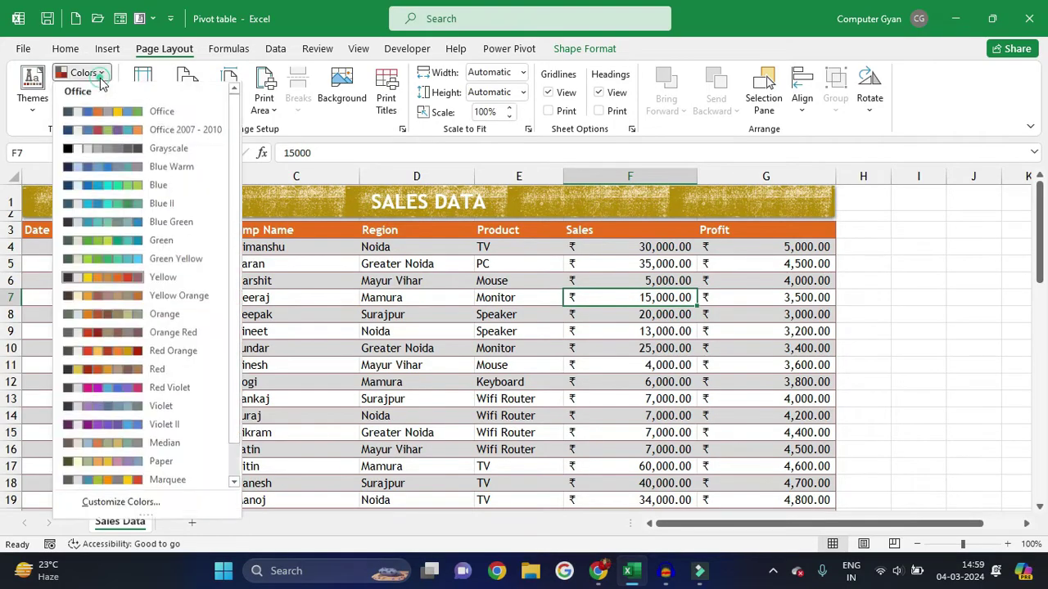
left_click(123, 202)
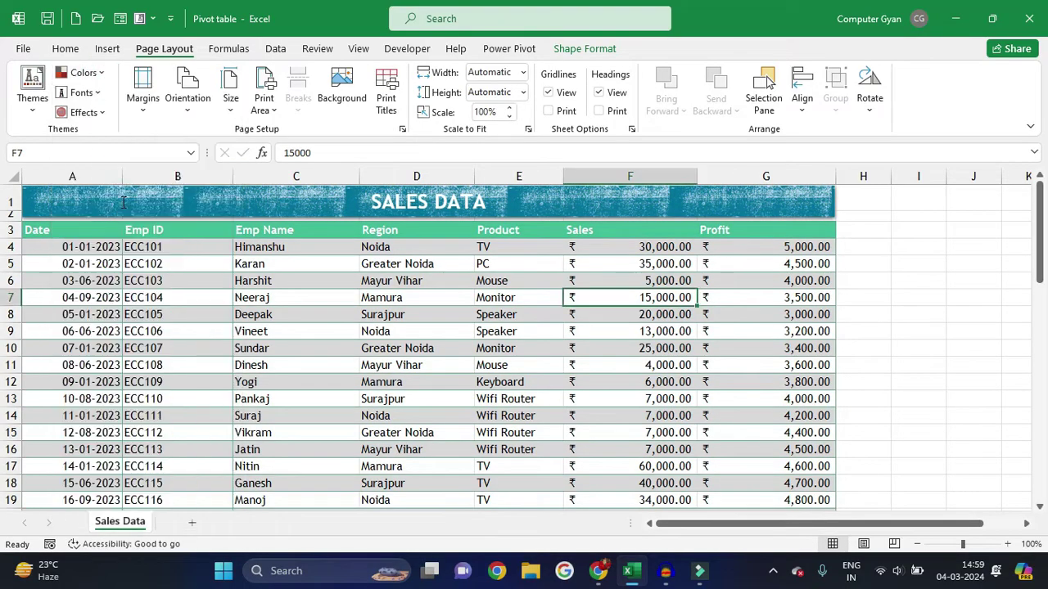
left_click(90, 113)
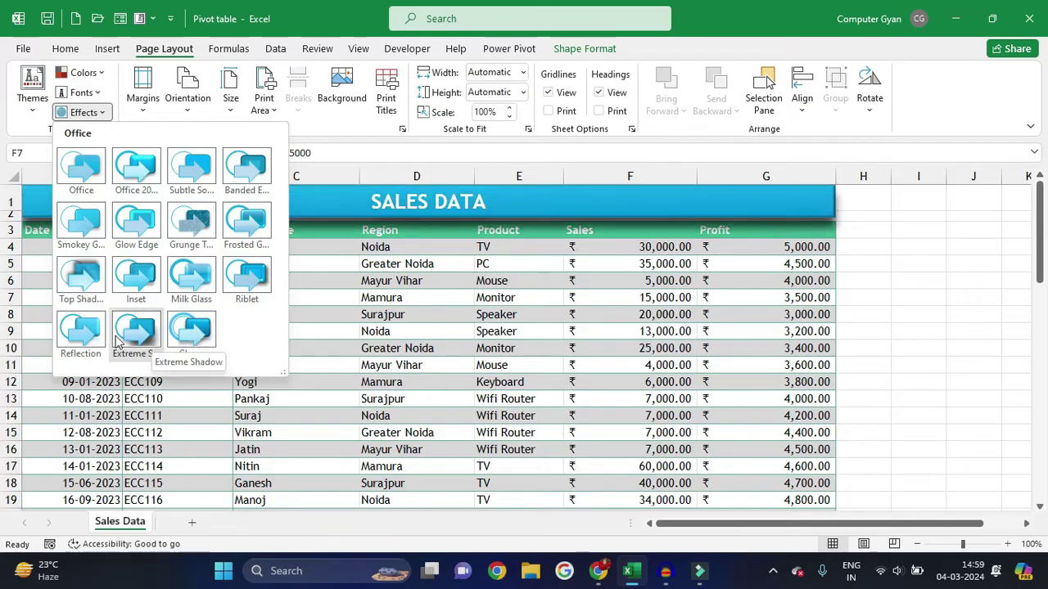
left_click(190, 220)
left_click(219, 272)
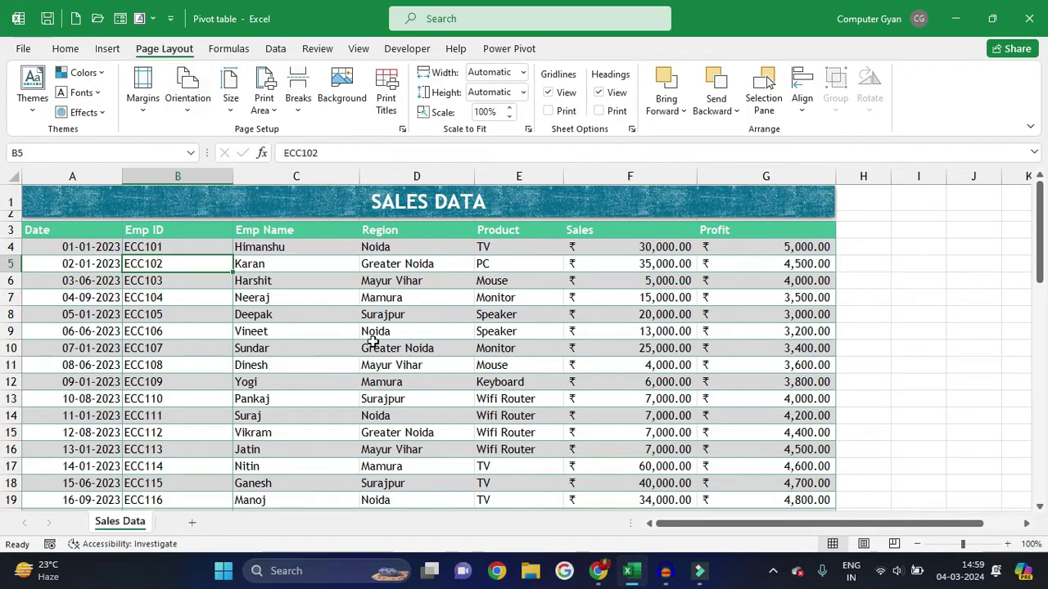
Check in the print preview how the sales table fits on the page, then return to the sheet
key("ctrl+p")
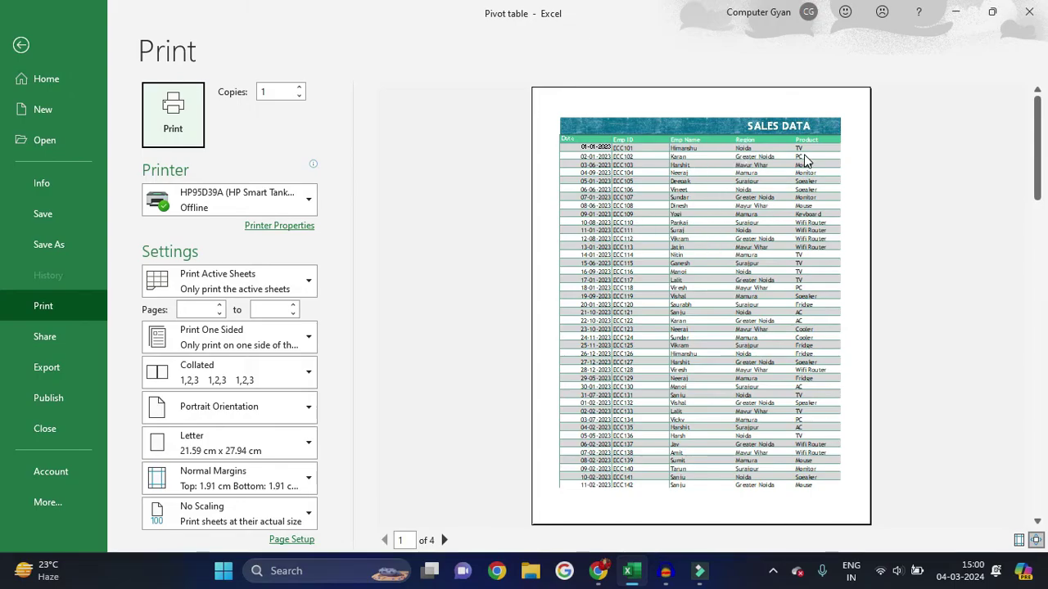
key("Escape")
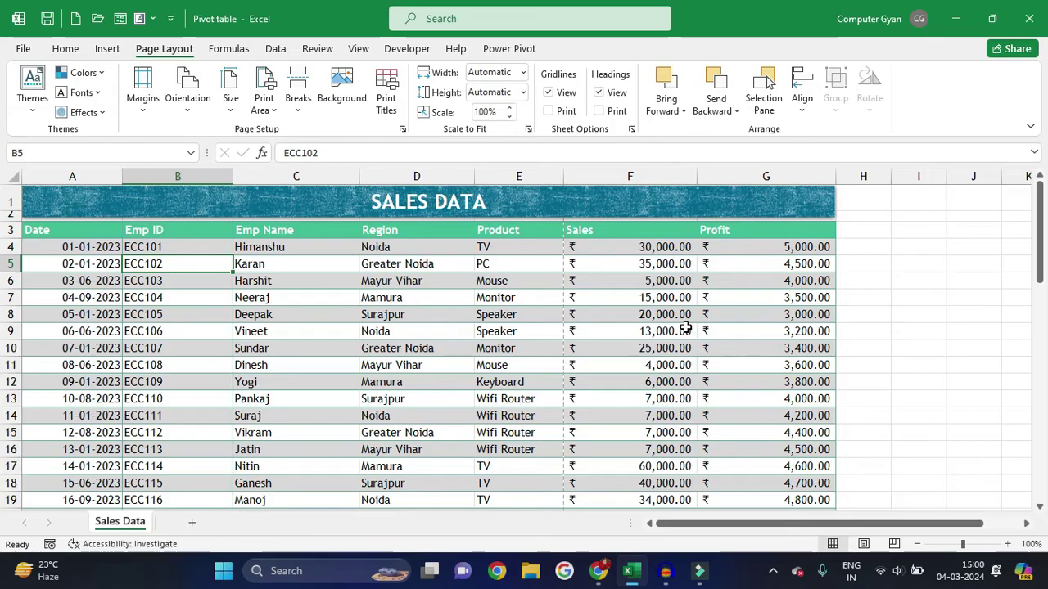
key("ctrl+p")
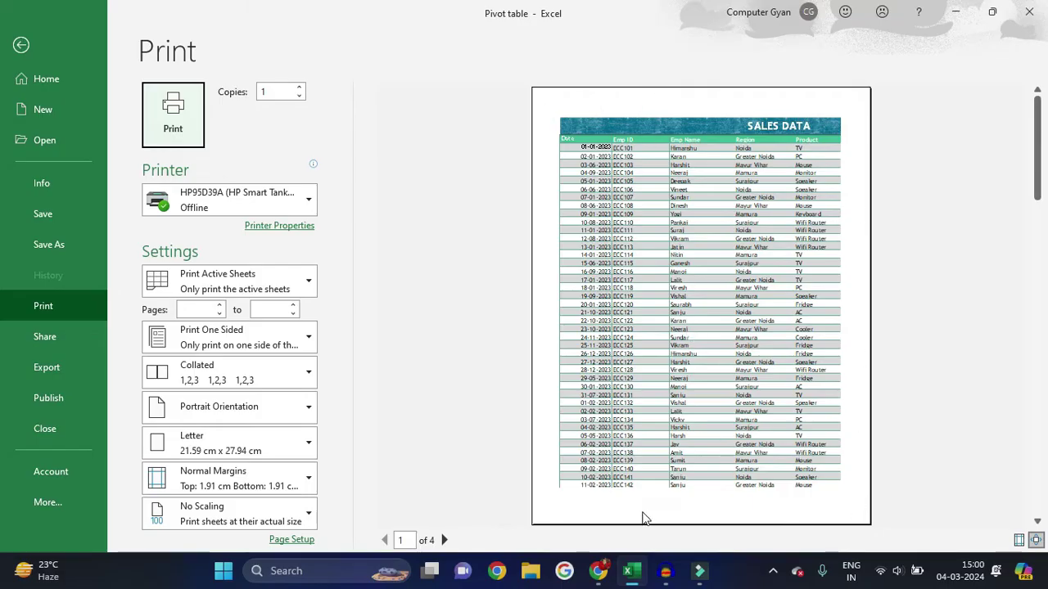
key("Escape")
Set the page margins to Wide and check the sales table in the print preview
left_click(156, 104)
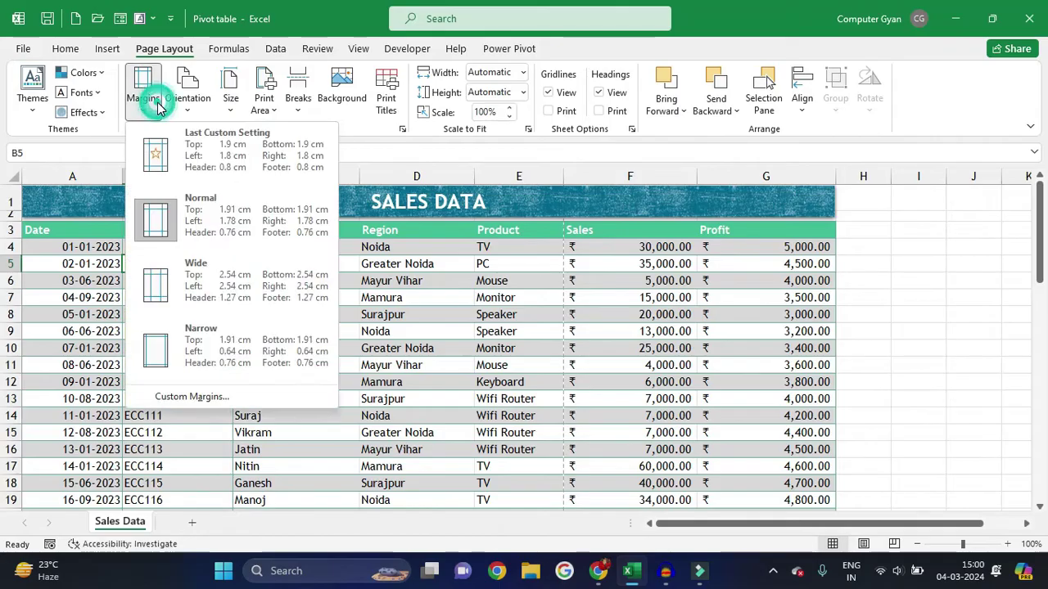
left_click(152, 278)
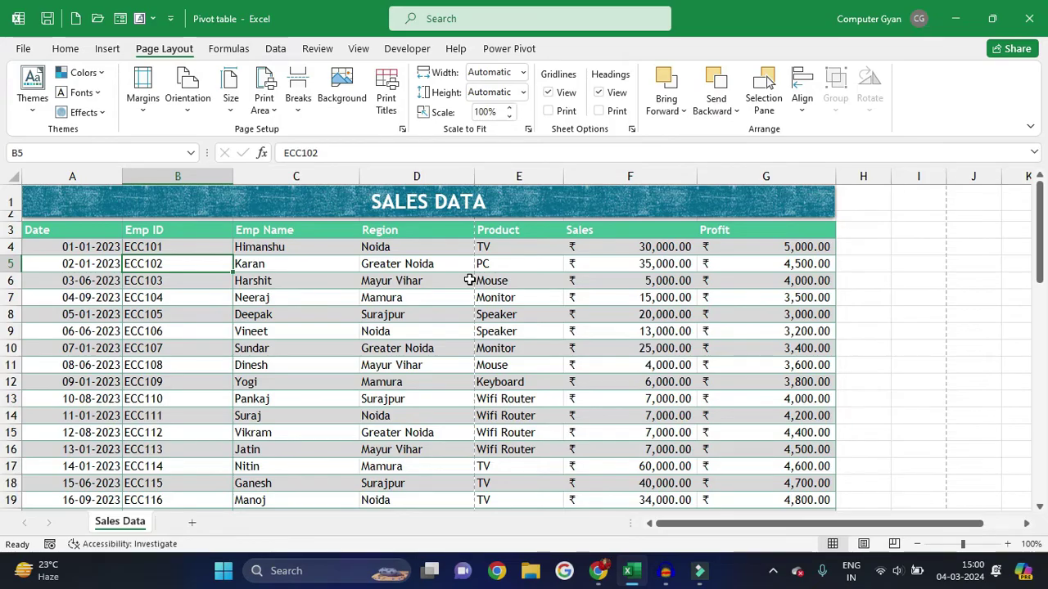
key("ctrl+p")
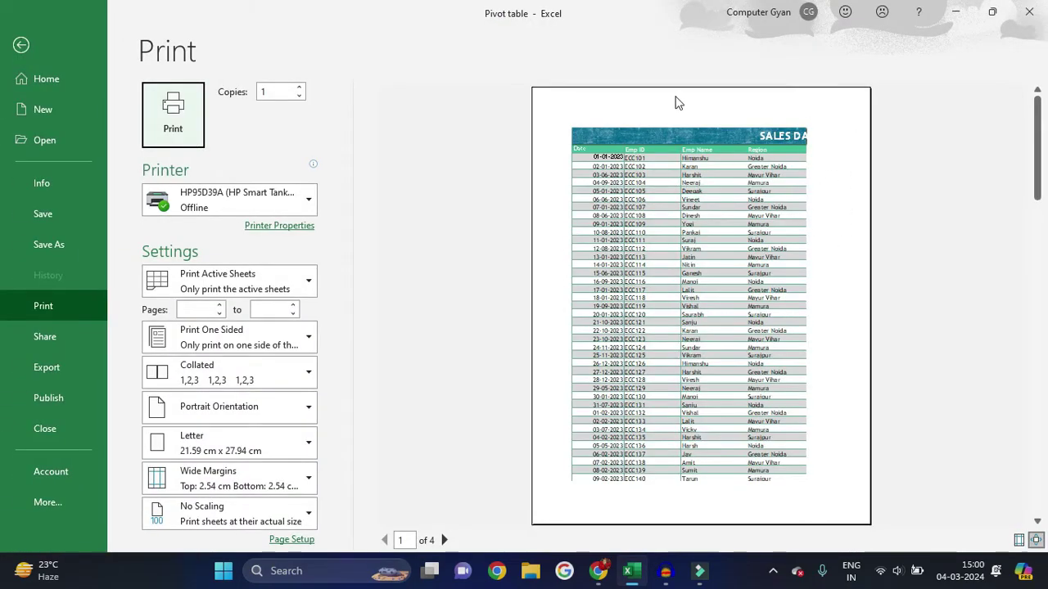
key("Escape")
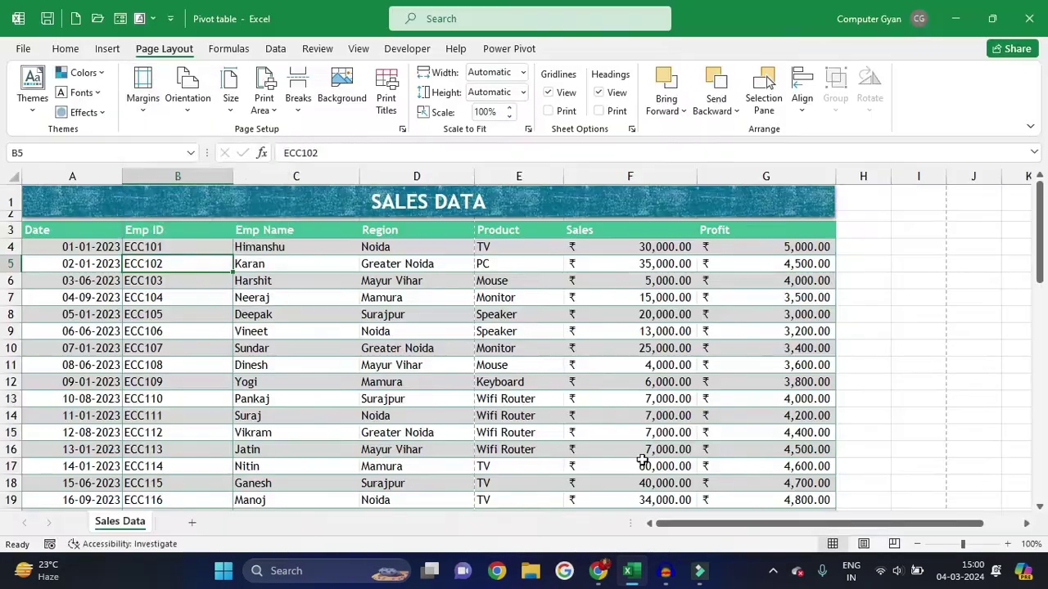
Set the page margins to Narrow and check the sales table in the print preview
left_click(143, 90)
left_click(174, 350)
key("ctrl+p")
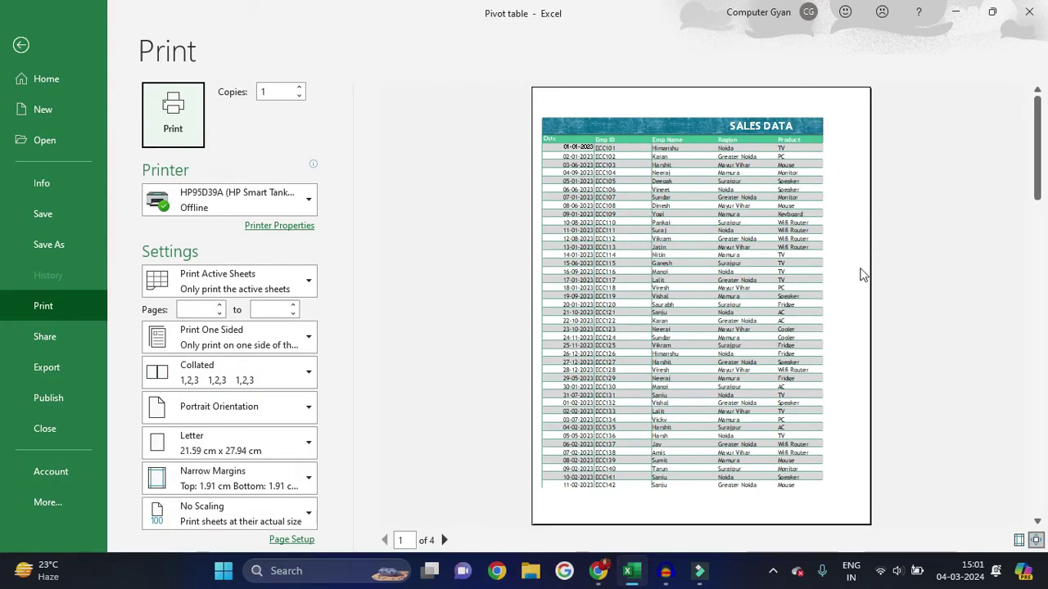
key("Escape")
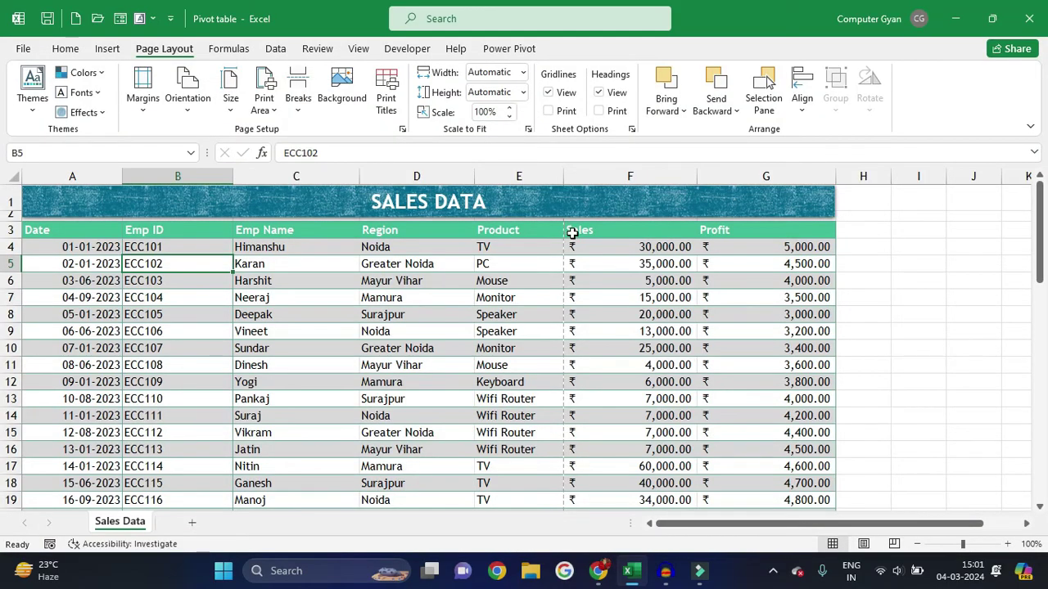
Narrow the Sales column to bring it inside the page break and check the print preview
left_click_drag(697, 178, 637, 178)
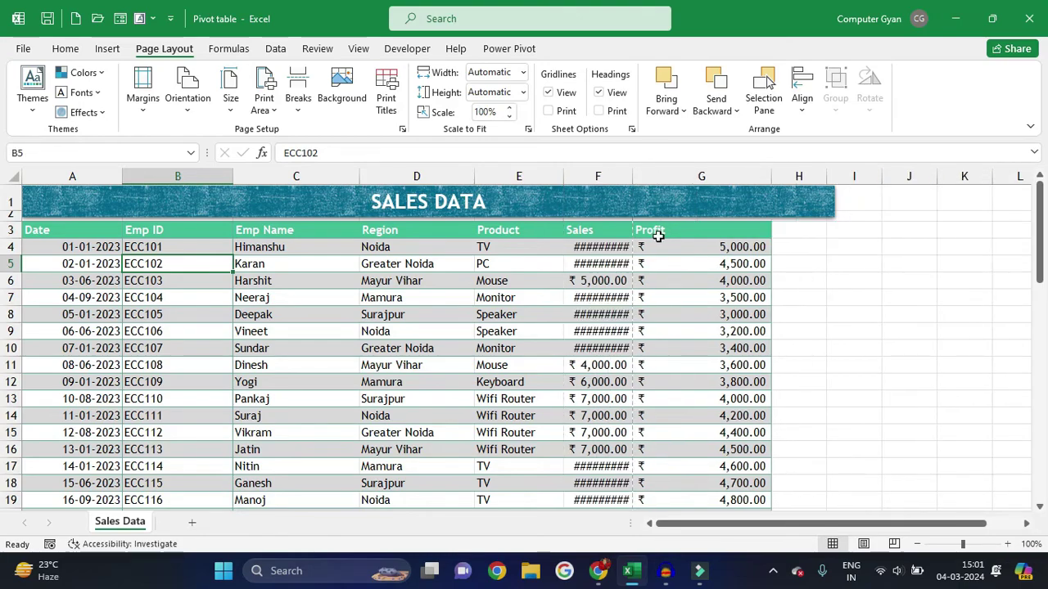
key("ctrl+p")
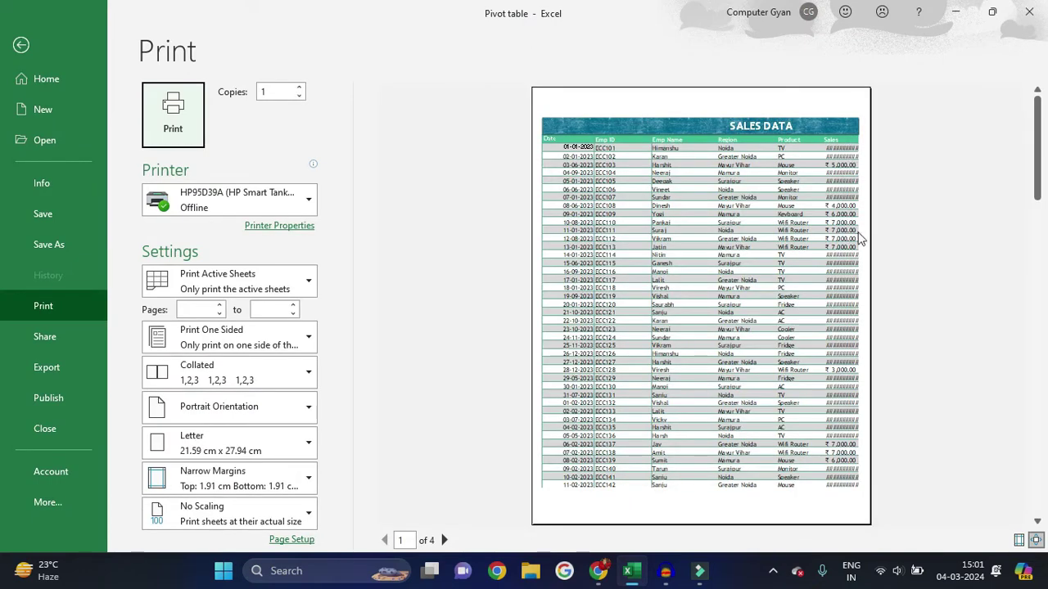
key("Escape")
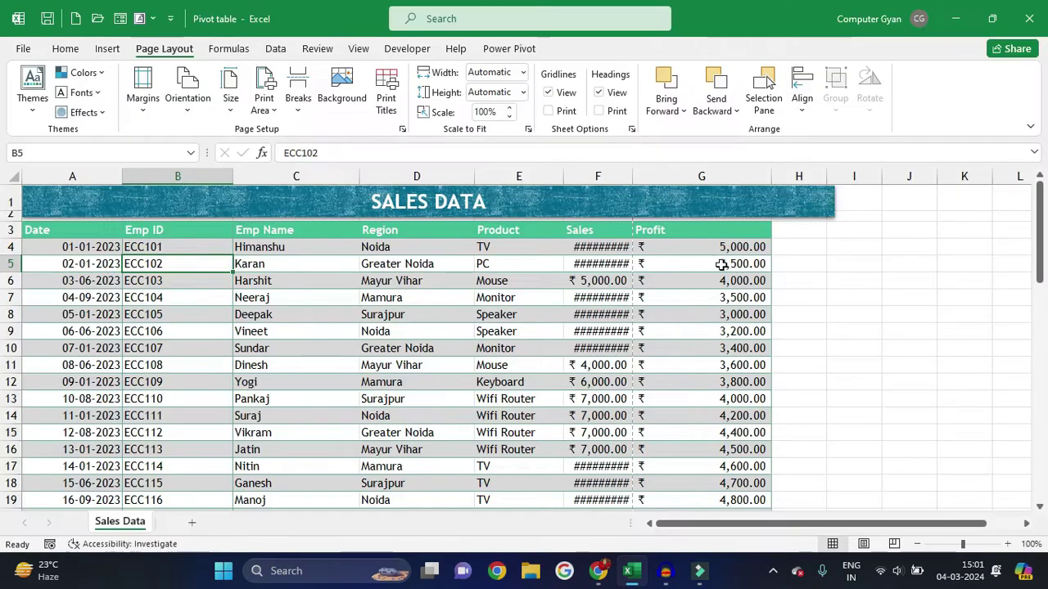
Widen the Sales column to show its full amounts, align the Profit column's edge with the title box, and check the print preview
left_click_drag(634, 176, 713, 176)
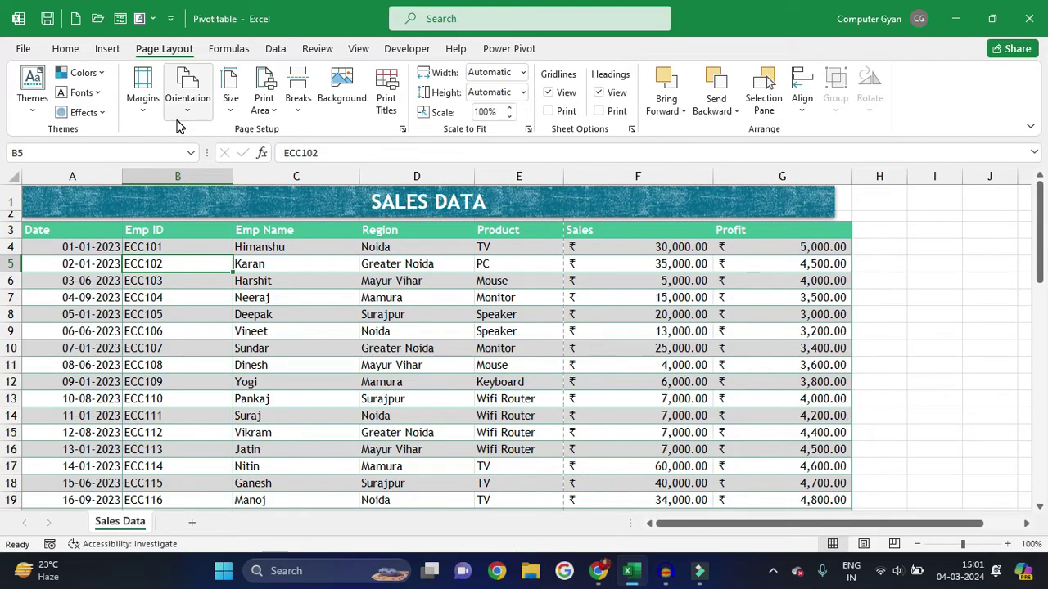
left_click_drag(853, 176, 835, 176)
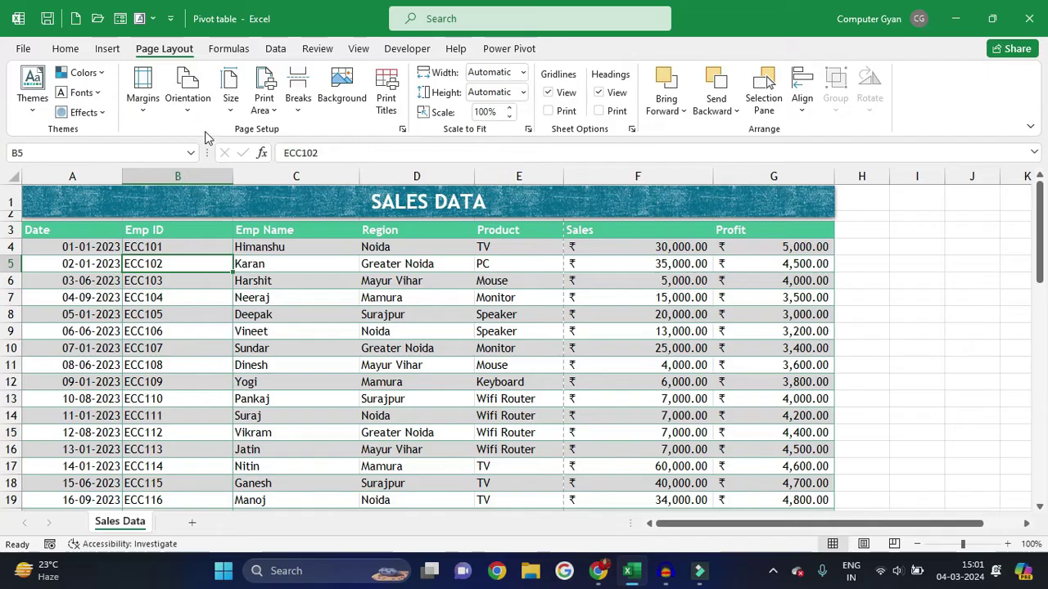
key("ctrl+p")
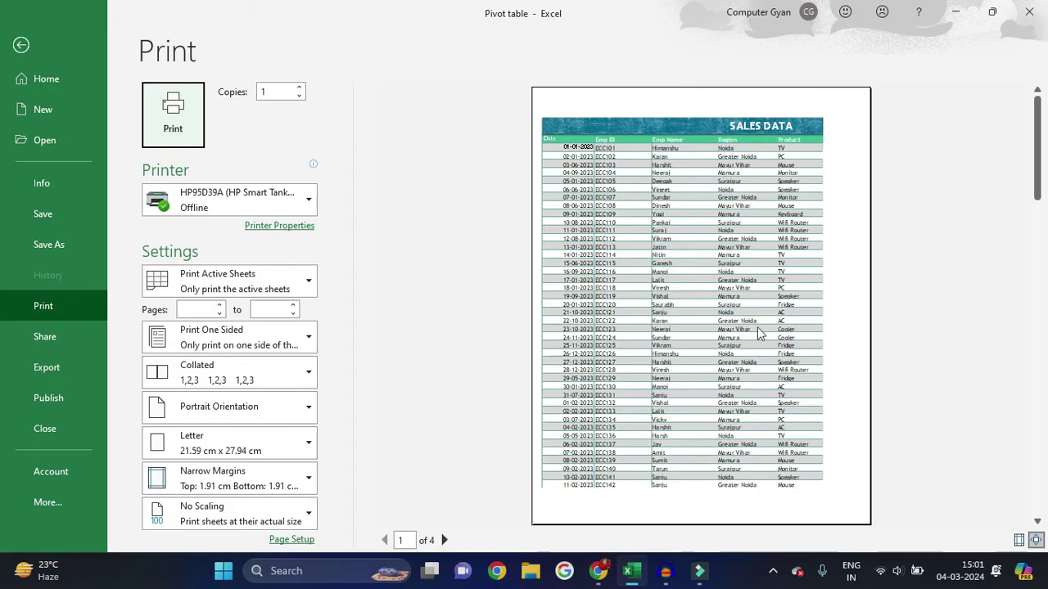
key("Escape")
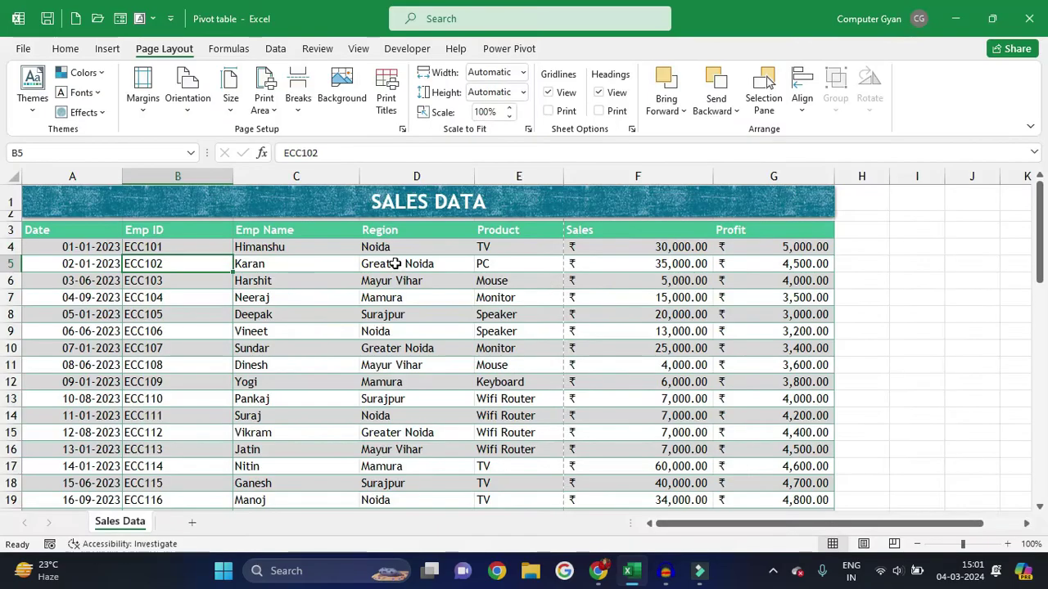
Set the page orientation to Landscape and check the sales table in the print preview
left_click(202, 112)
left_click(206, 179)
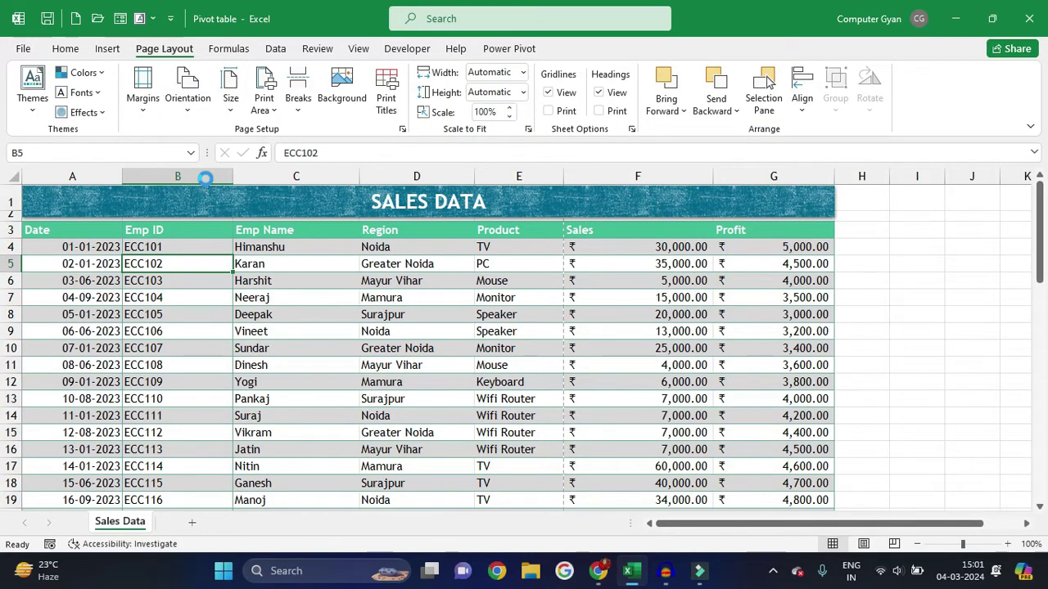
key("ctrl+p")
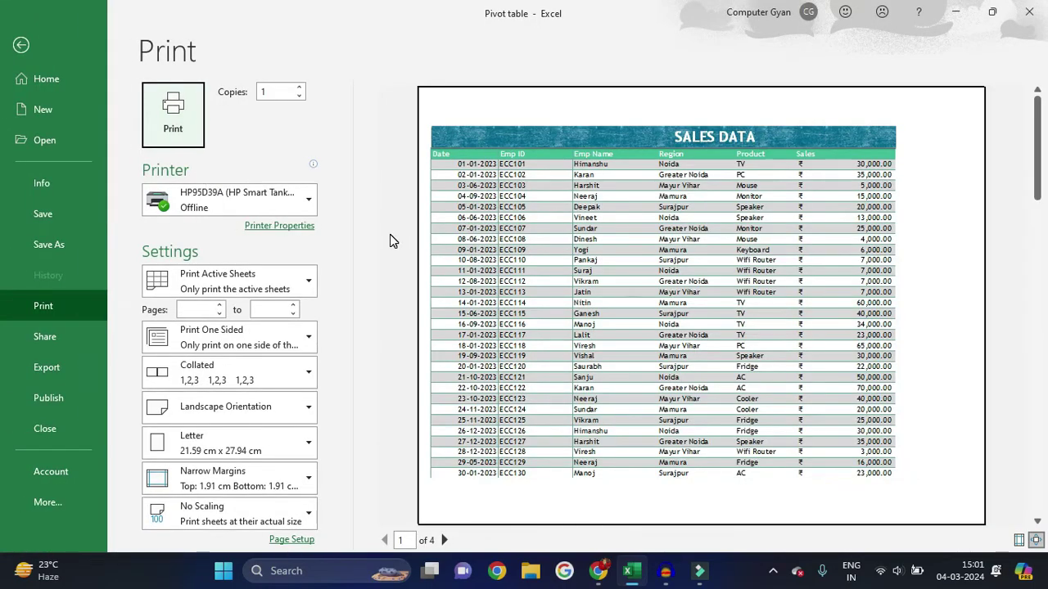
key("Escape")
Switch the page orientation back to Portrait
left_click(231, 103)
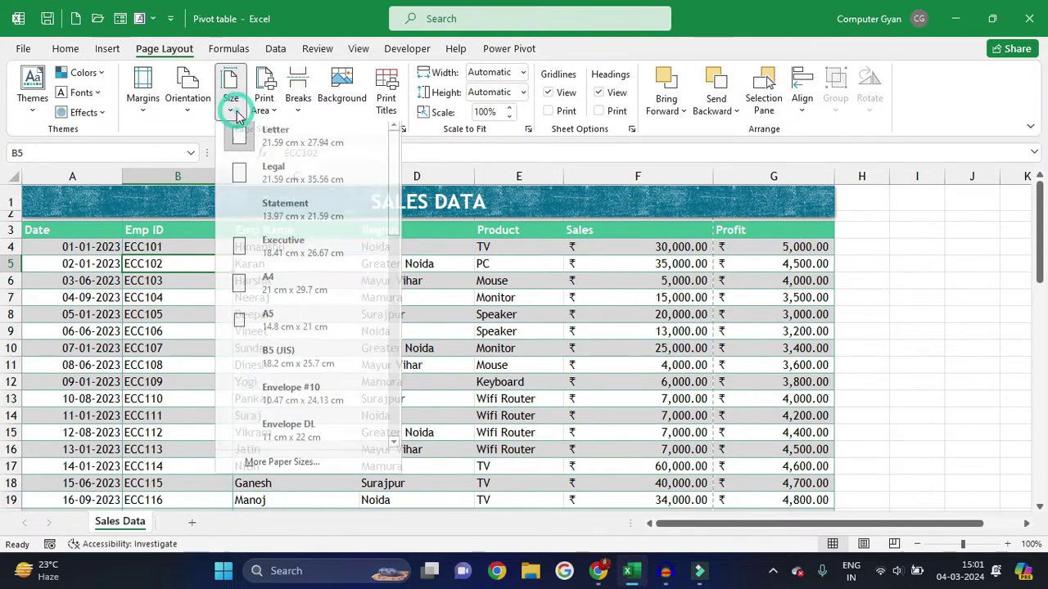
left_click(194, 110)
left_click(206, 138)
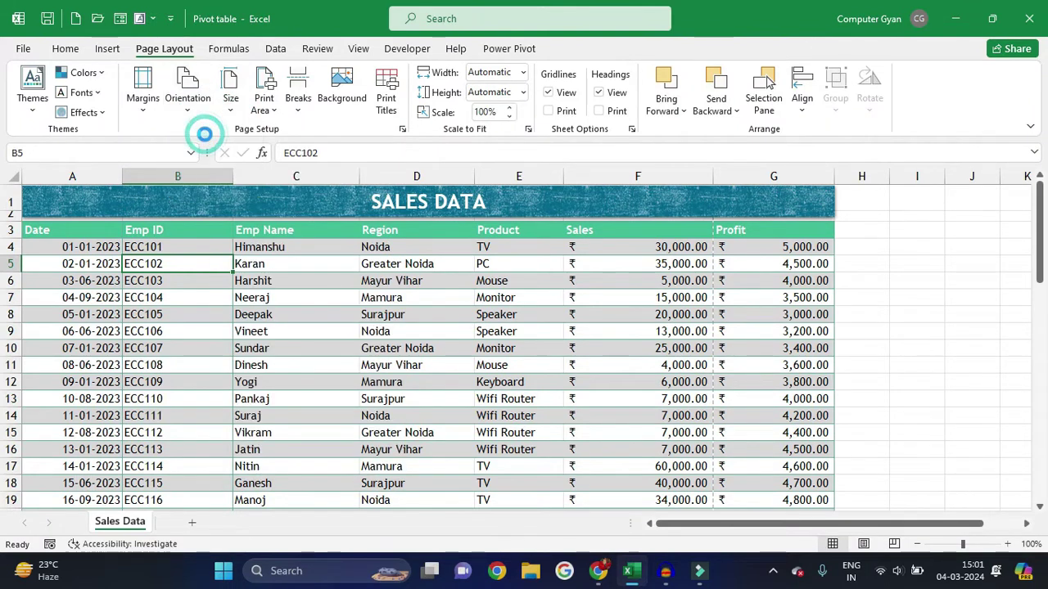
Set the paper size to A4 and check the sales table in the print preview
left_click(232, 105)
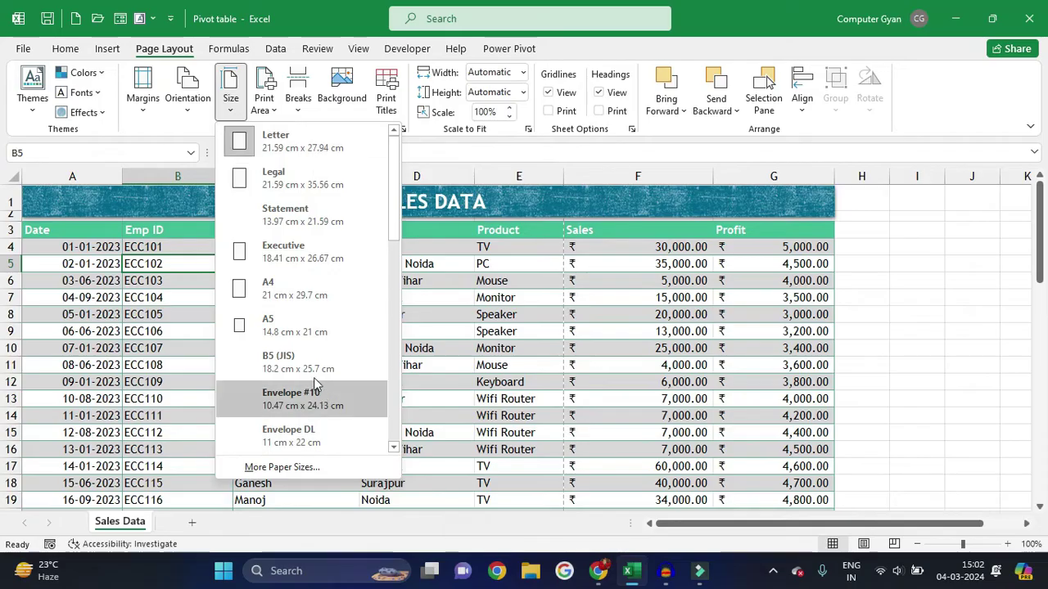
mouse_move(393, 172)
left_mouse_down()
mouse_move(412, 304)
mouse_move(481, 369)
mouse_move(398, 164)
left_mouse_up()
left_click(350, 250)
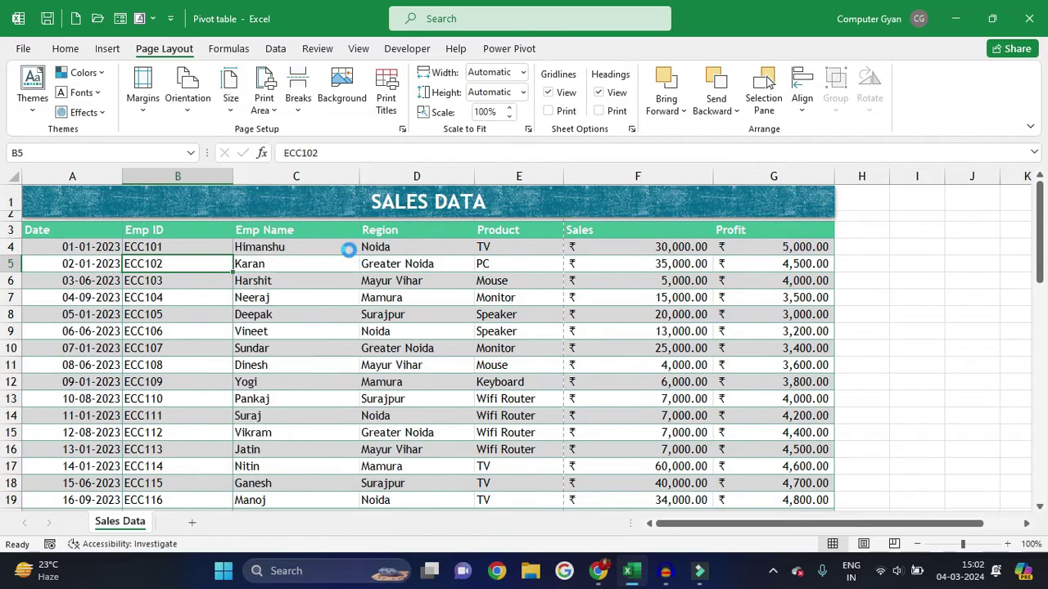
key("ctrl+p")
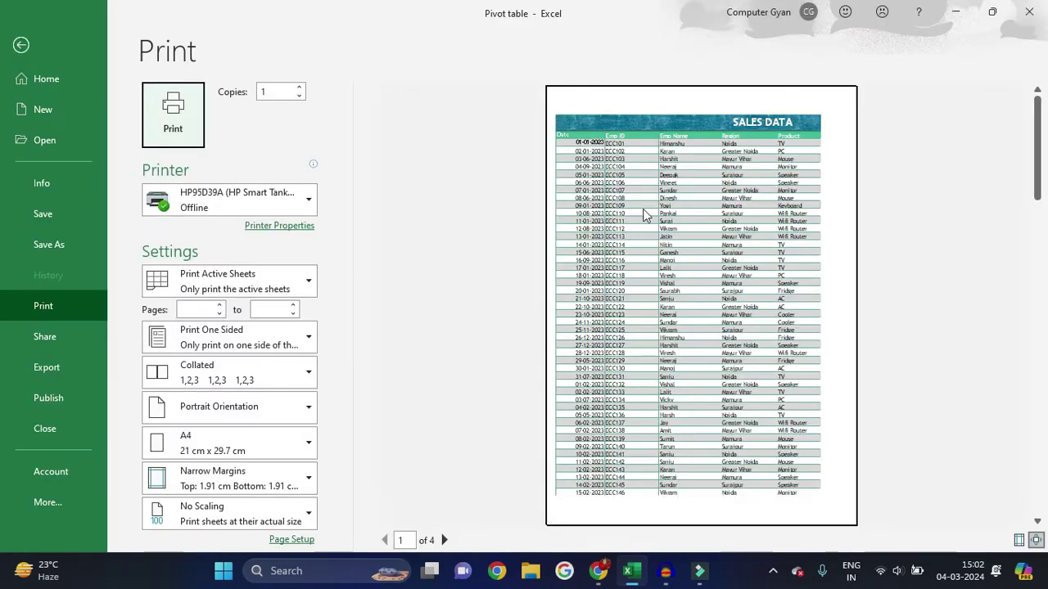
Close the print preview and set the page margins to Normal
key("Escape")
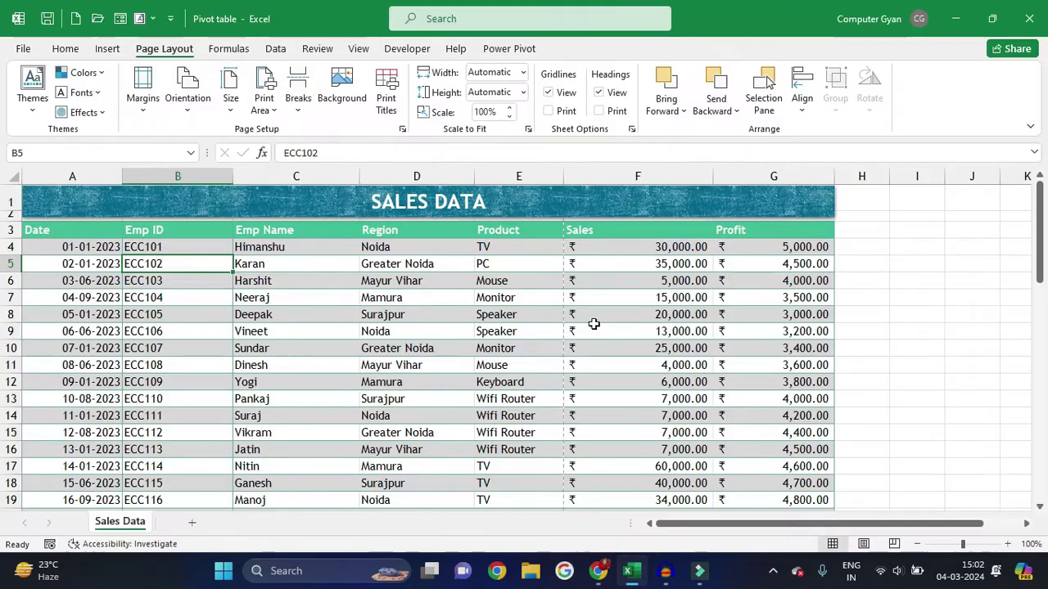
left_click(144, 91)
left_click(167, 211)
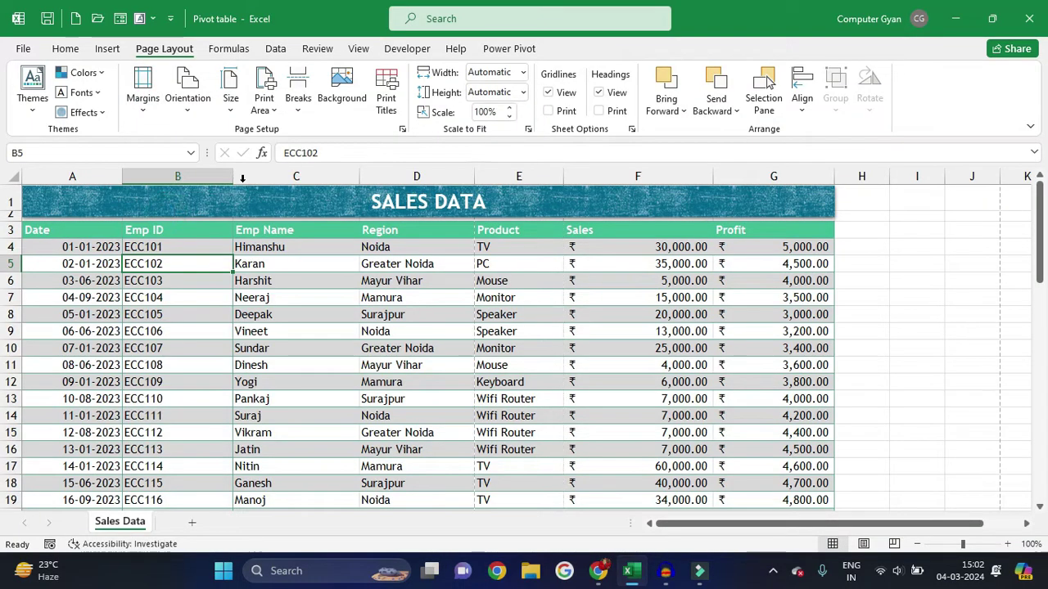
Try the Statement paper size in the print preview, and set the paper size to Letter instead
left_click(233, 102)
left_click(275, 186)
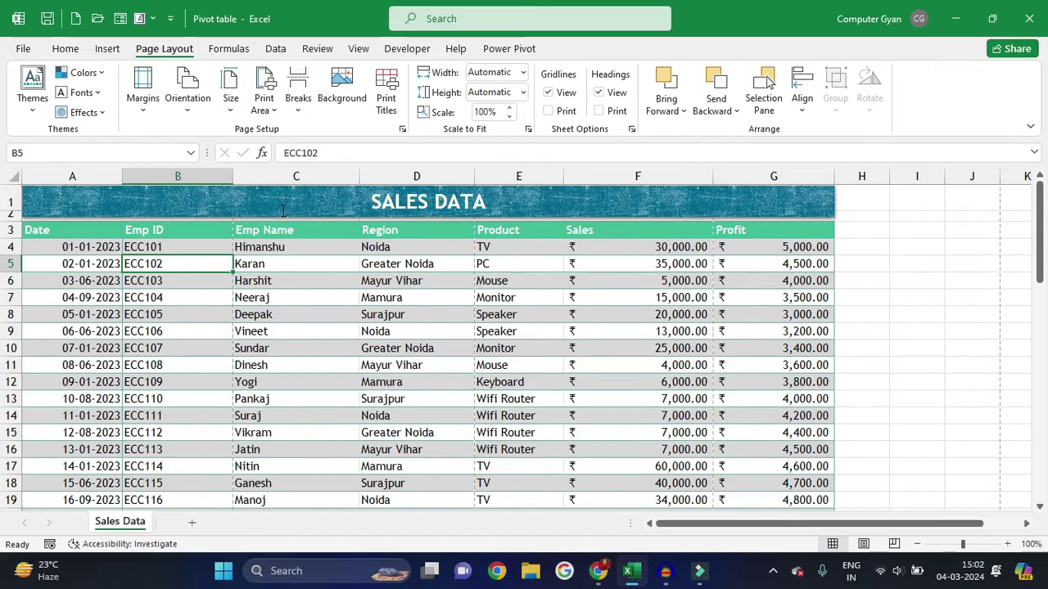
key("ctrl+p")
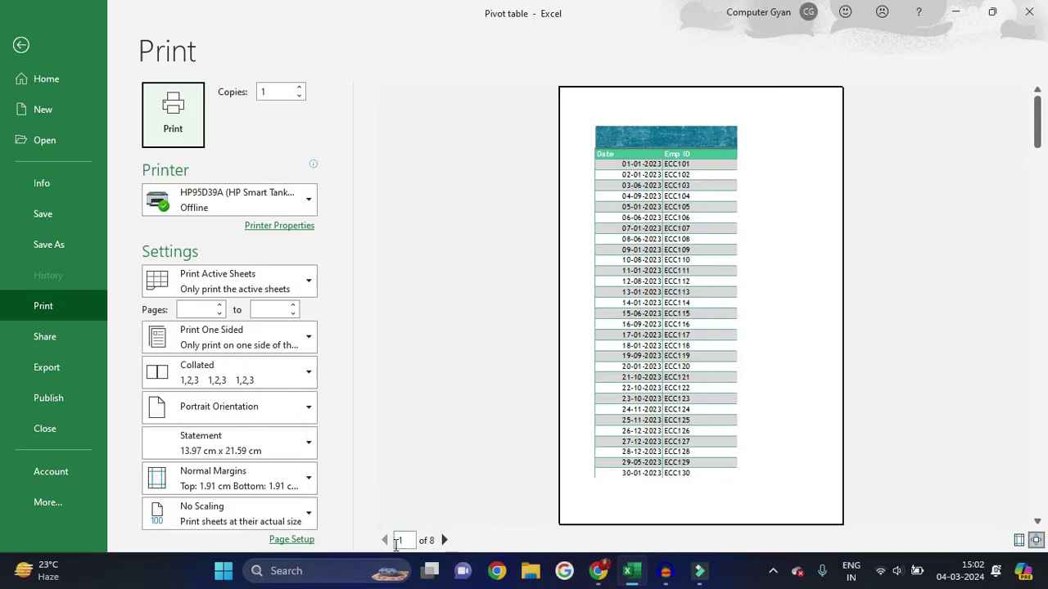
key("Escape")
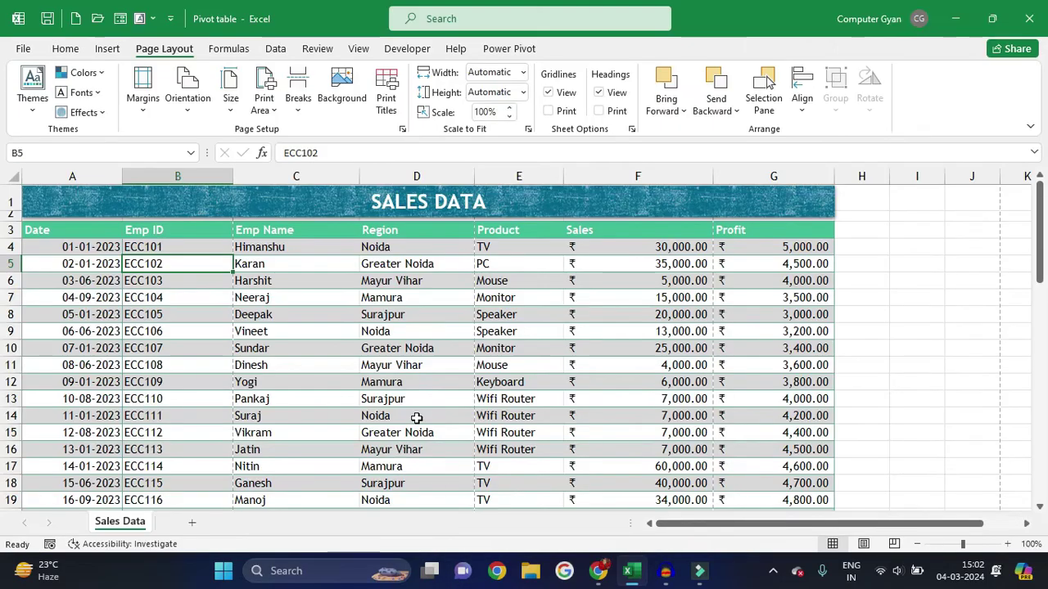
left_click(231, 94)
left_click(262, 145)
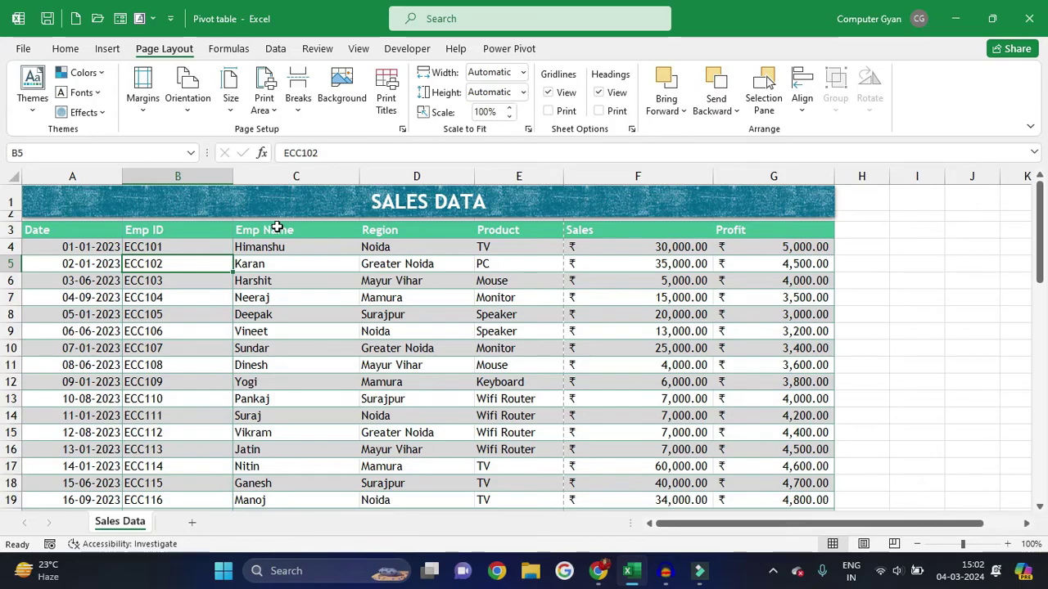
Set cells B3:E12 as the print area and check the selection in the print preview
left_click_drag(173, 230, 479, 378)
left_click(262, 108)
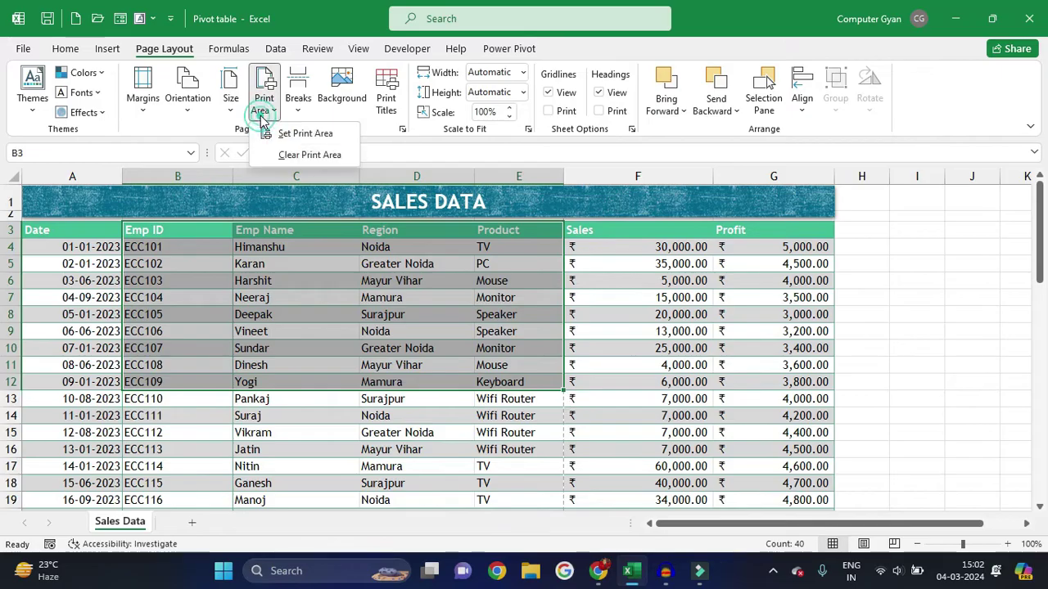
left_click(284, 134)
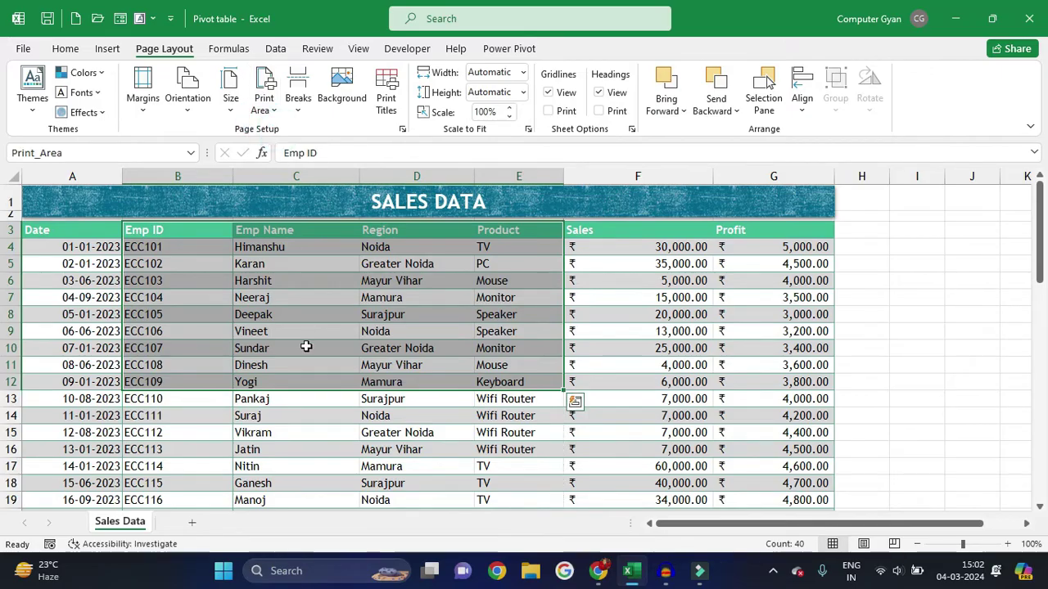
key("ctrl+p")
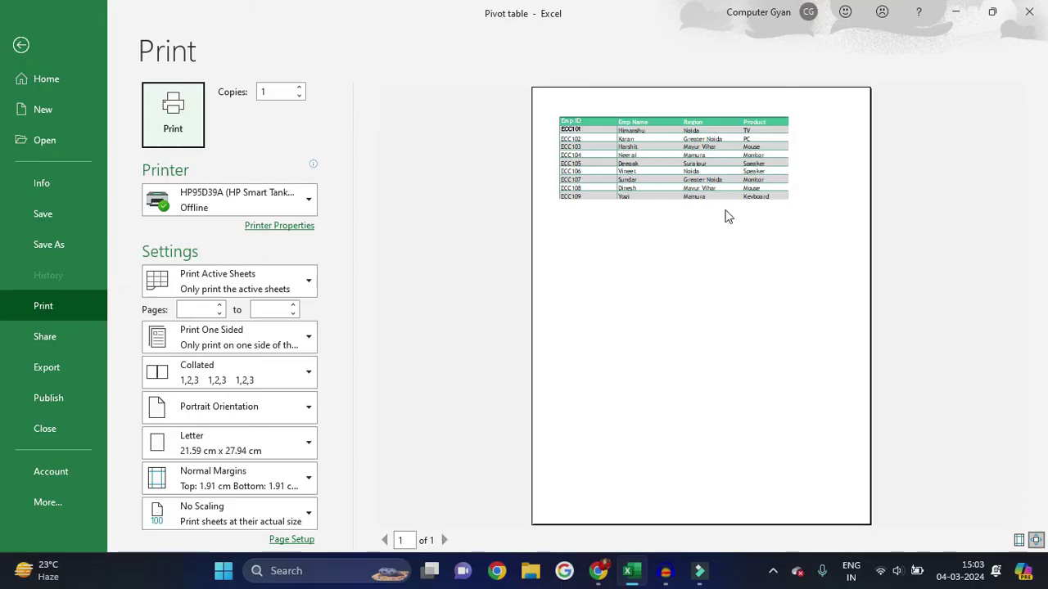
key("Escape")
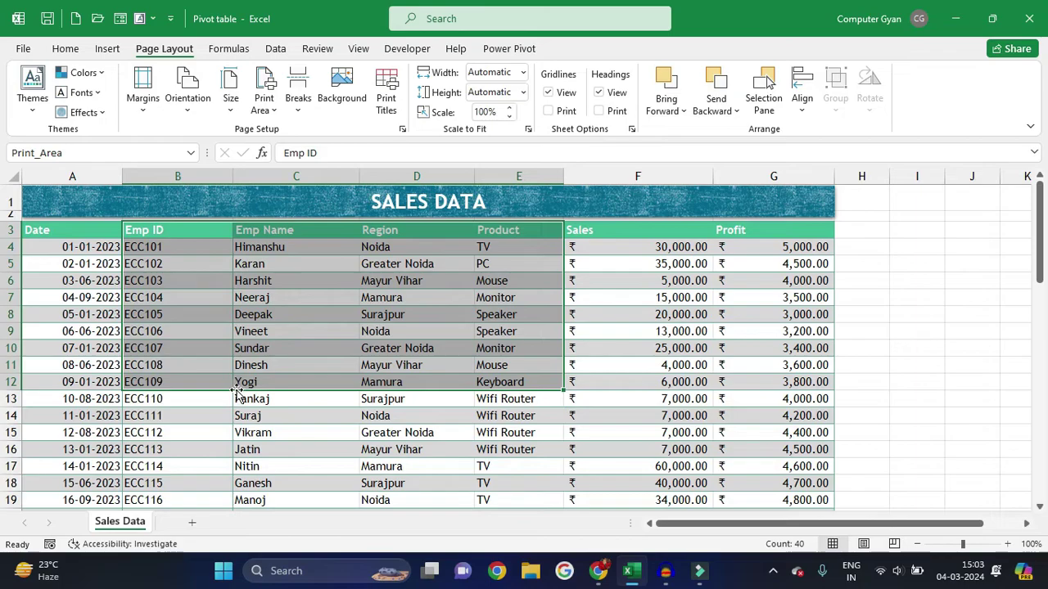
Set cells A14:D21 as the print area in place of the existing one
left_click_drag(31, 415, 366, 468)
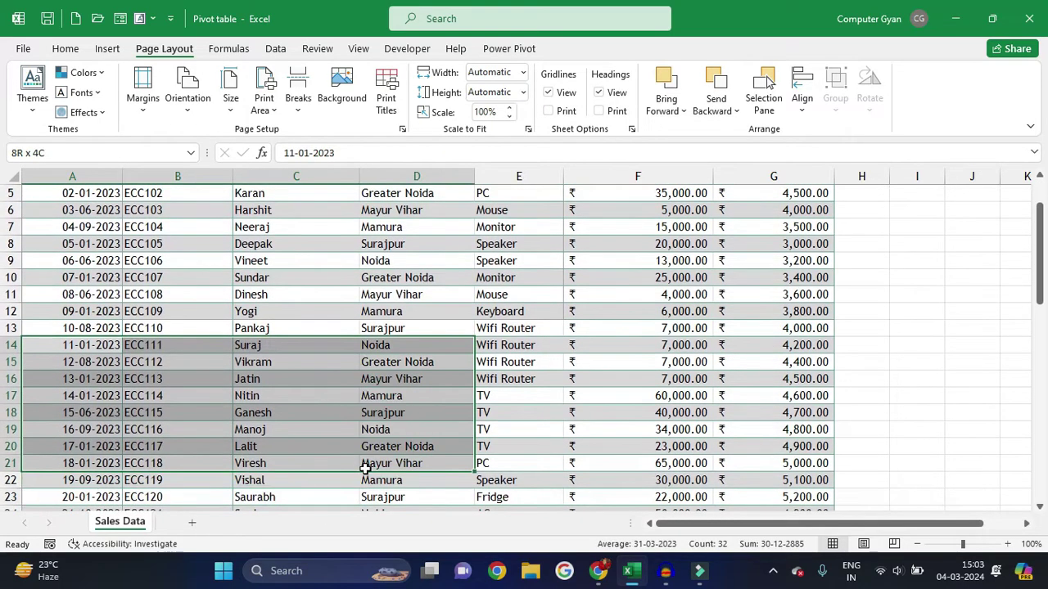
left_click(263, 98)
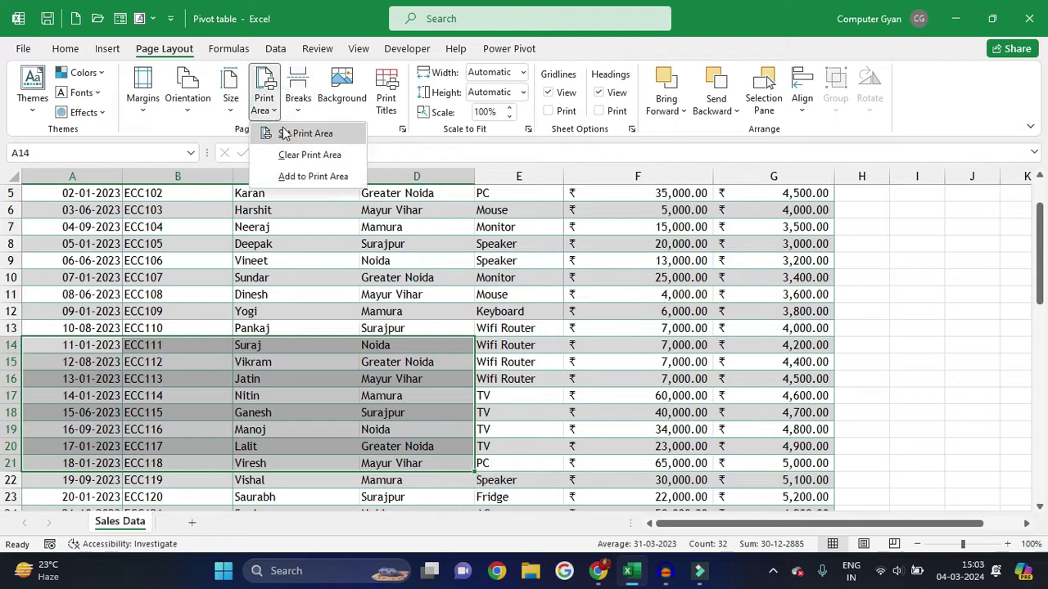
left_click(284, 134)
left_click(402, 310)
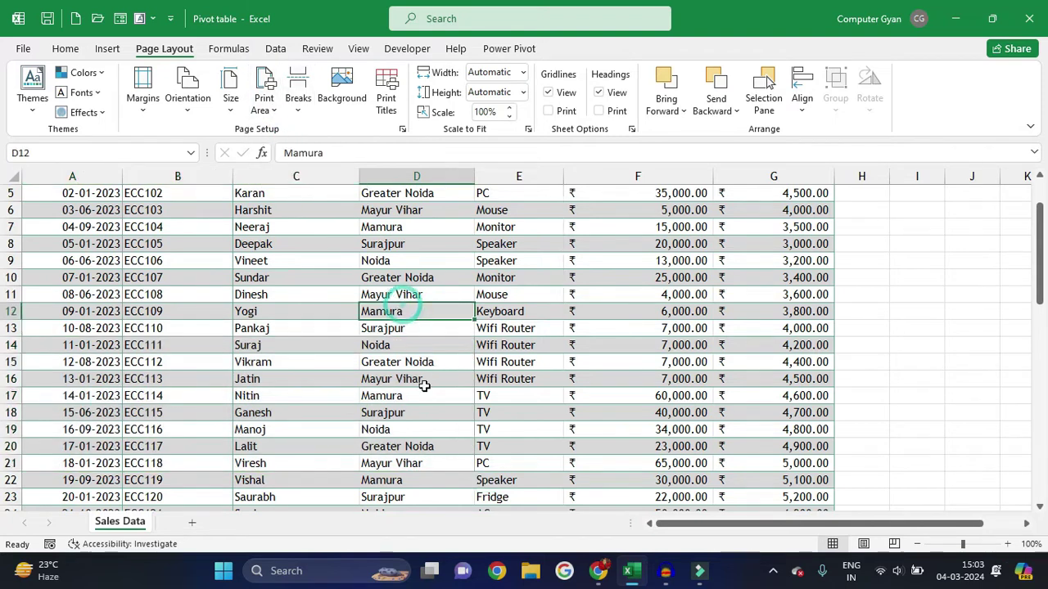
Add cells B3:E12 to the existing print area and check both areas in the print preview
scroll(343, 402, "up", 2)
left_click(152, 231)
left_click_drag(151, 232, 484, 388)
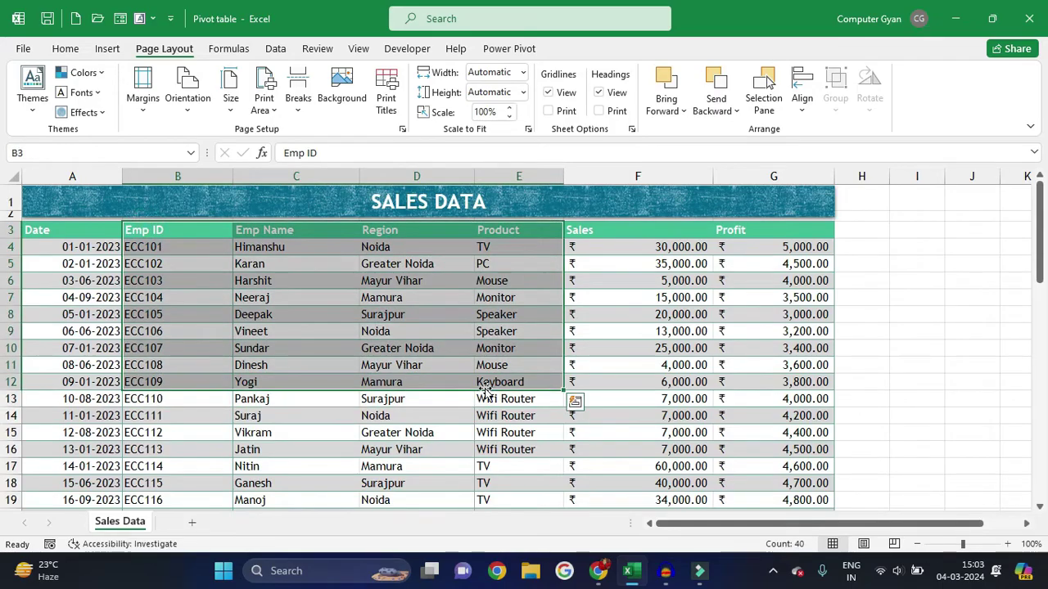
left_click(263, 100)
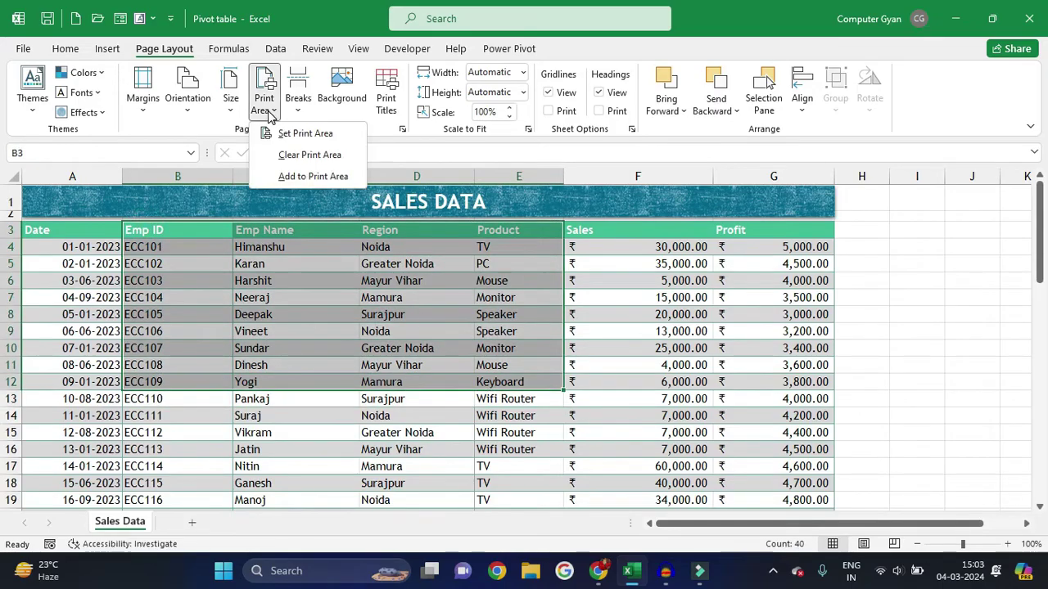
left_click(294, 178)
left_click(463, 376)
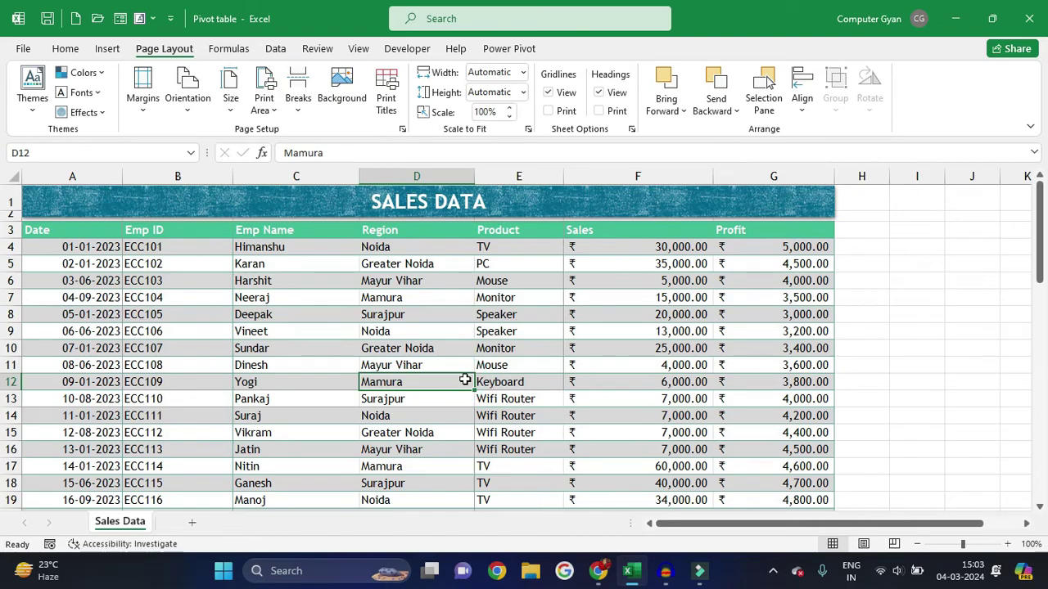
key("ctrl+p")
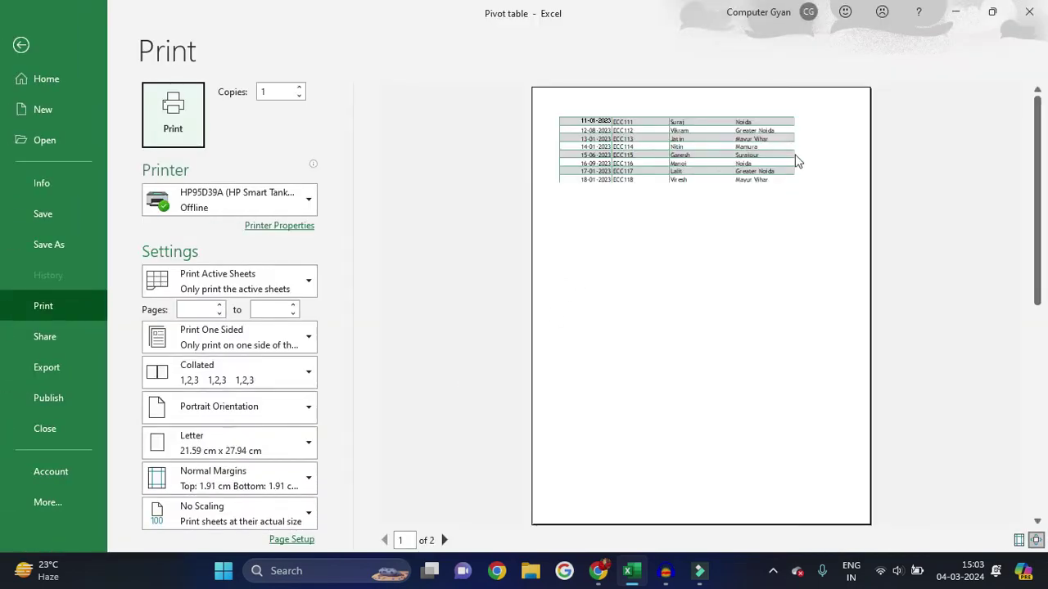
left_click(445, 540)
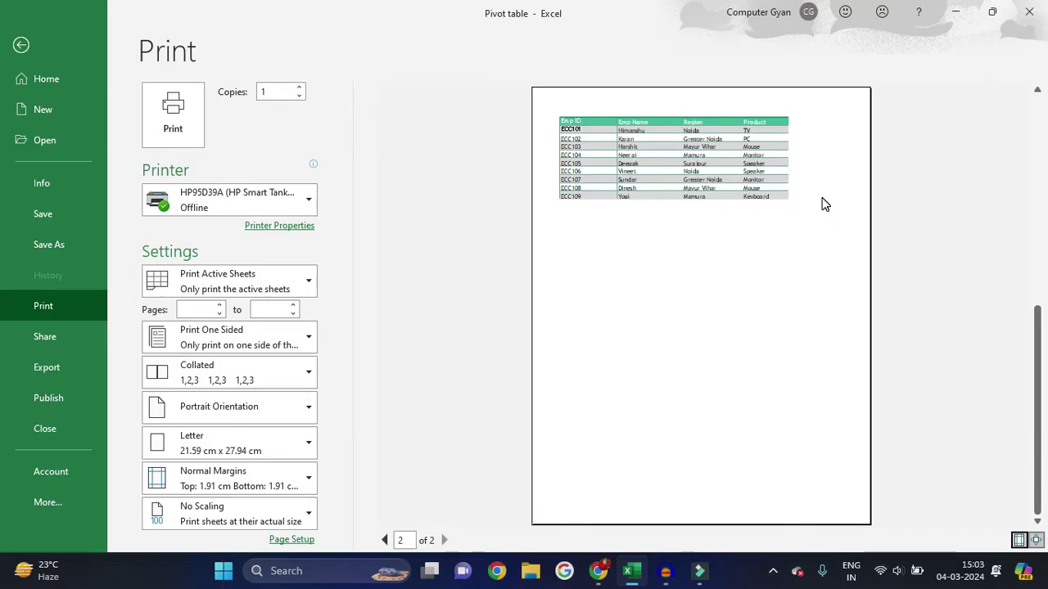
key("Escape")
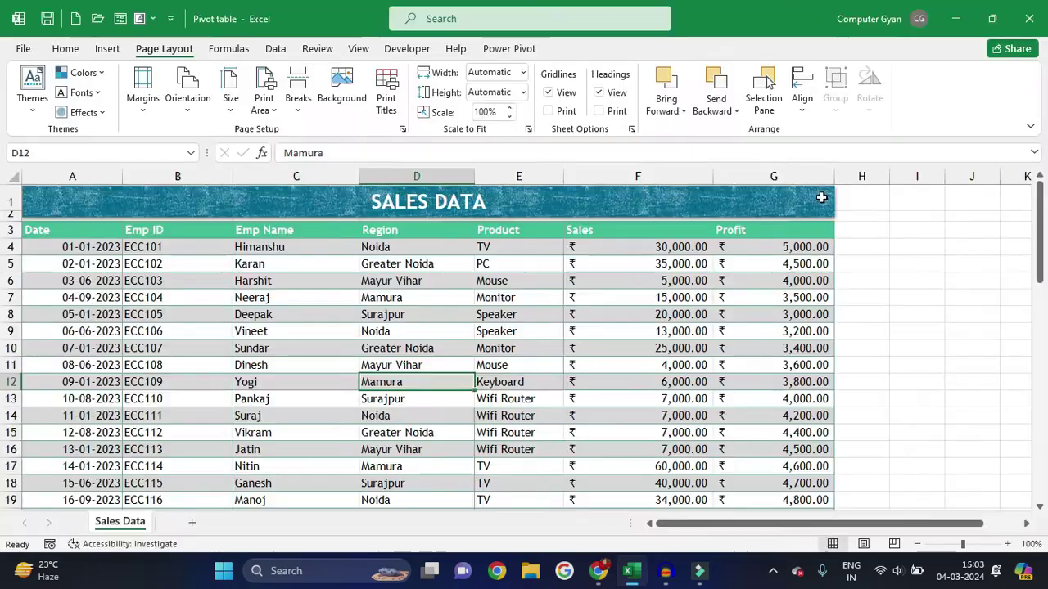
Clear the print area and page through the full sales table in the print preview
left_click(266, 102)
left_click(305, 154)
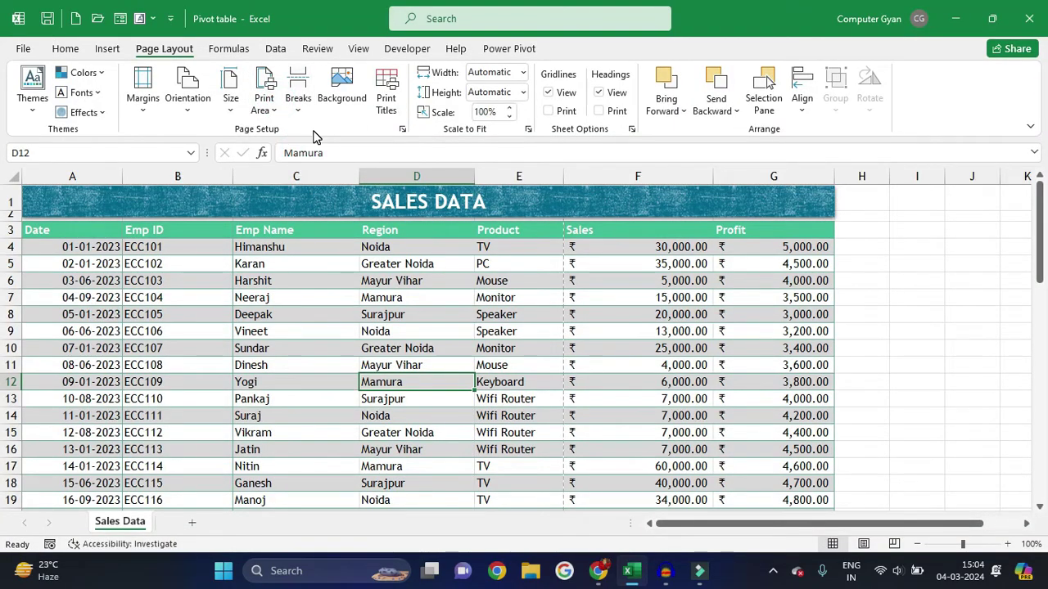
key("ctrl+p")
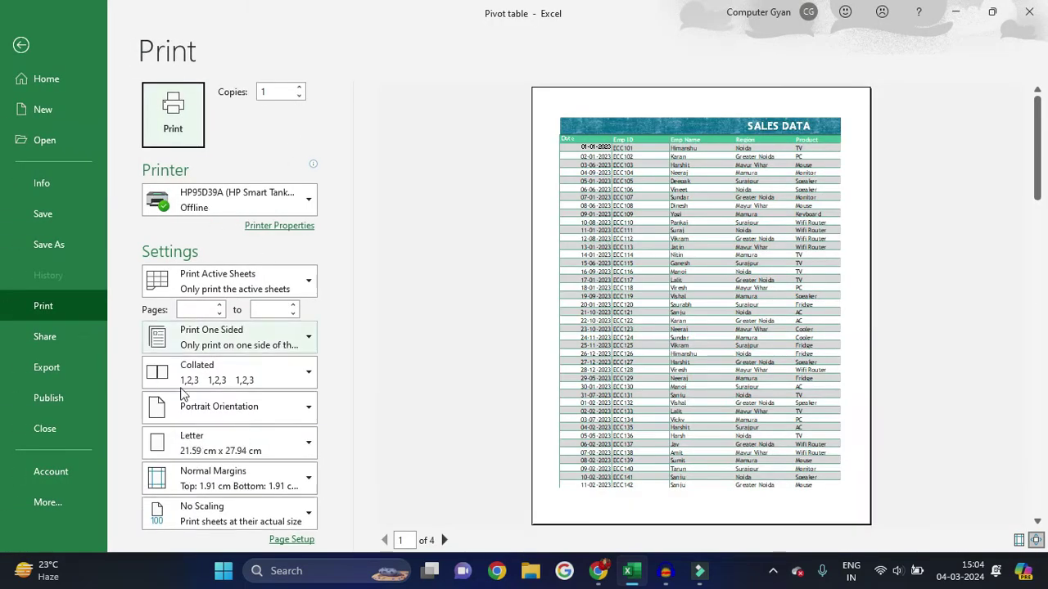
left_click(444, 540)
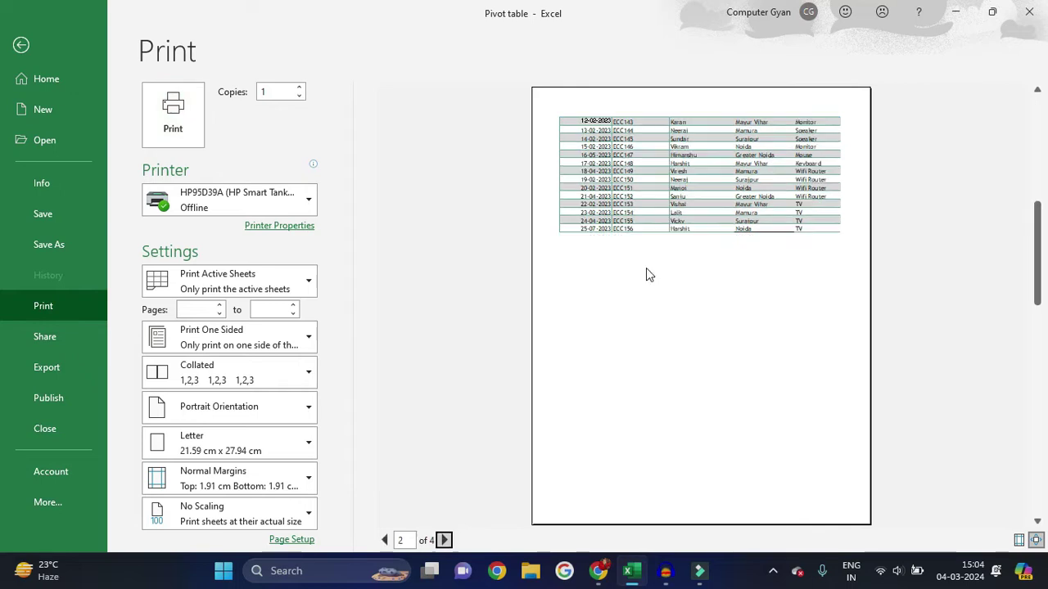
left_click(445, 540)
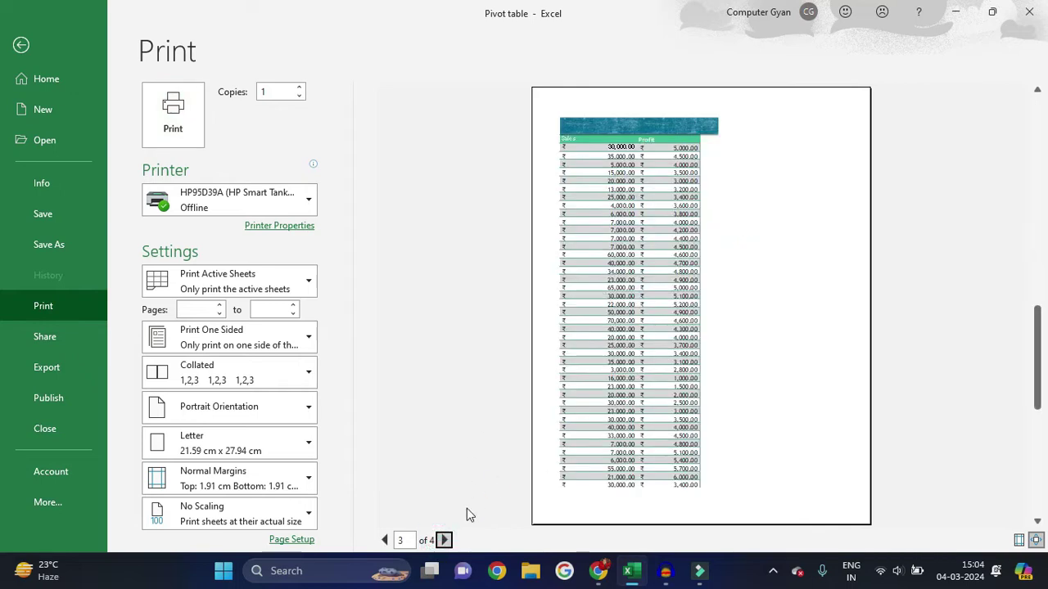
left_click(445, 541)
key("Escape")
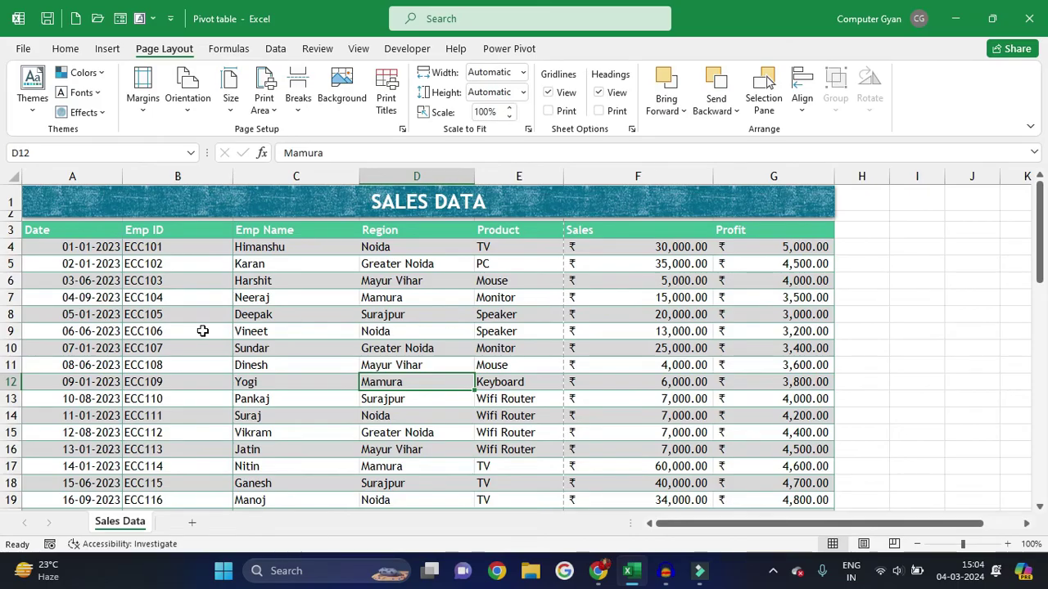
Insert a page break above row 9 of the sales table
left_click(90, 331)
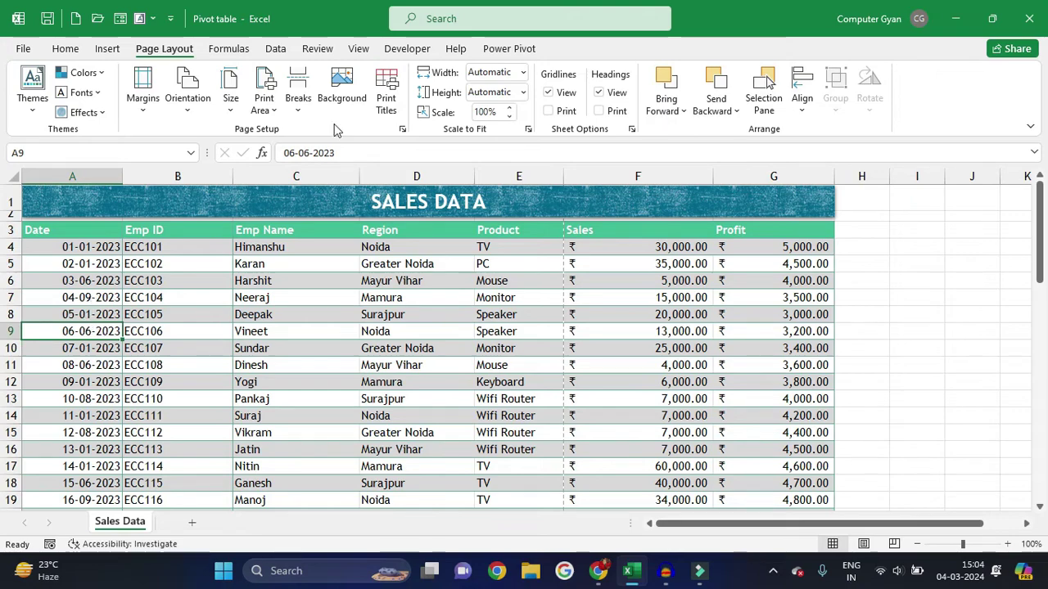
left_click(298, 95)
left_click(321, 141)
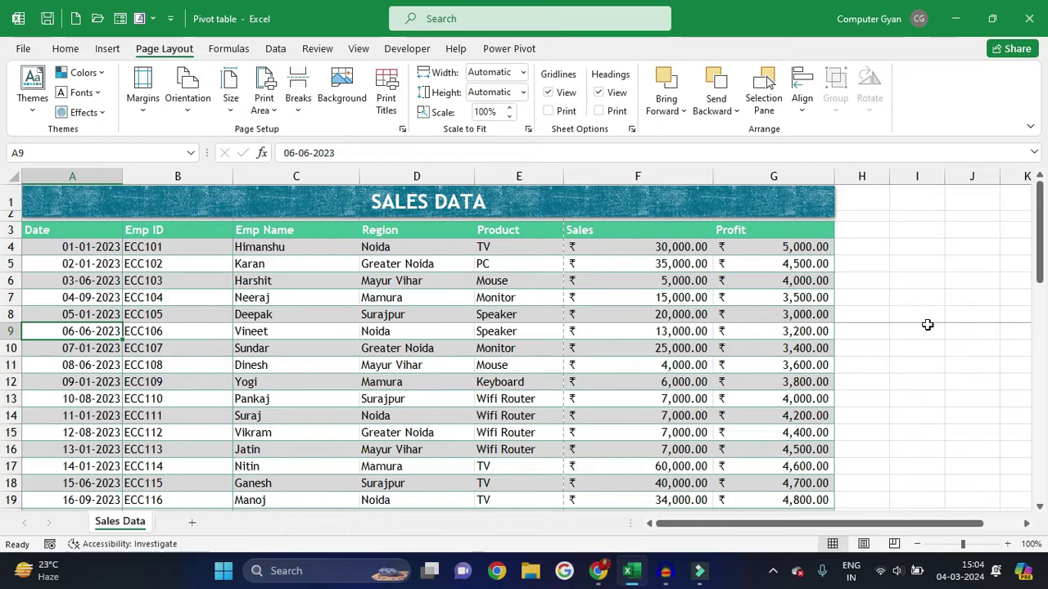
Insert a page break above row 14 of the sales table
left_click(87, 398)
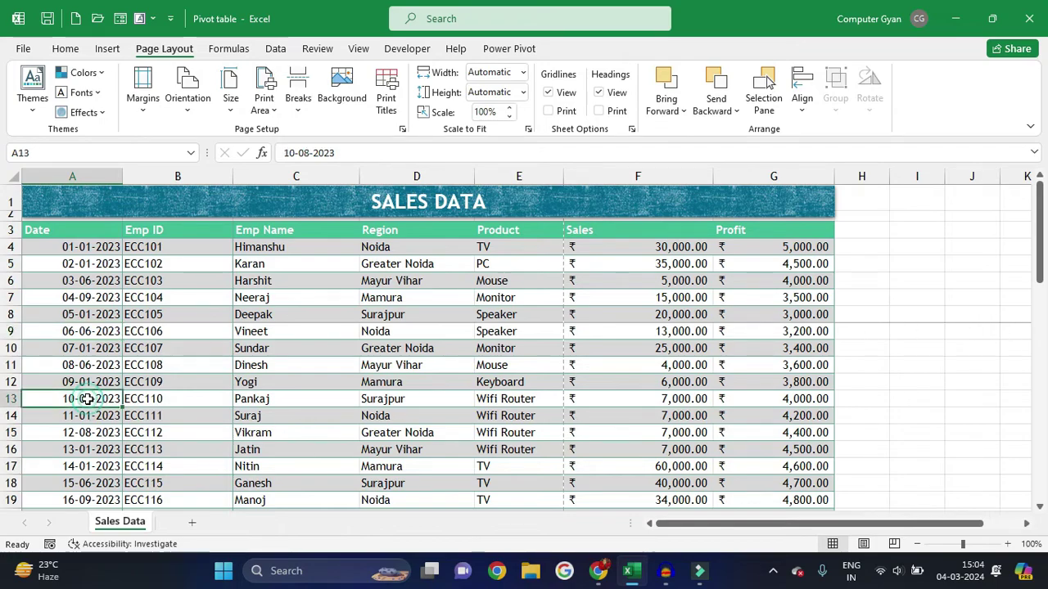
left_click(79, 420)
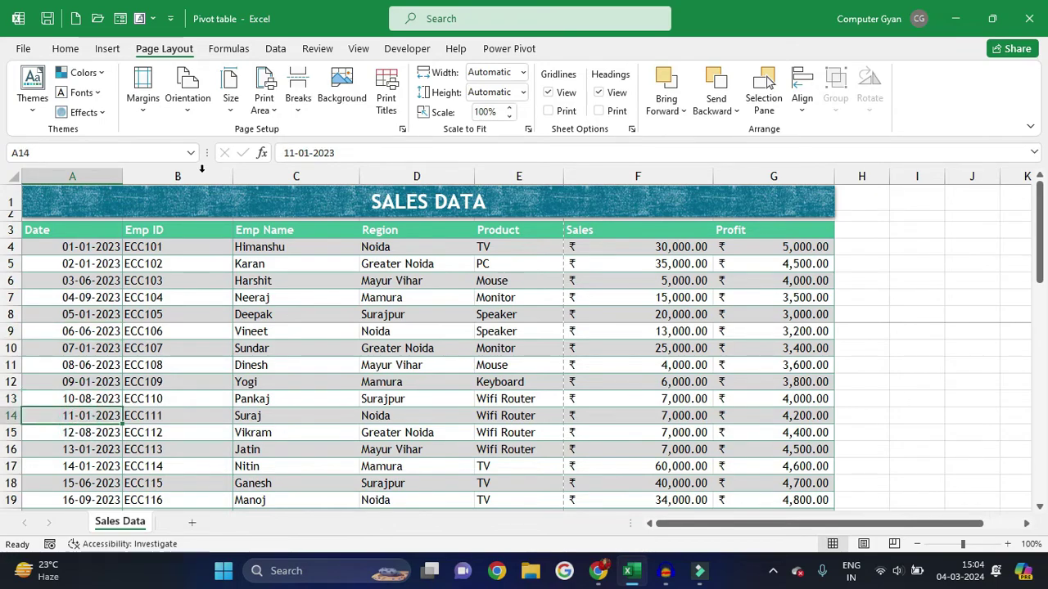
left_click(298, 96)
left_click(321, 135)
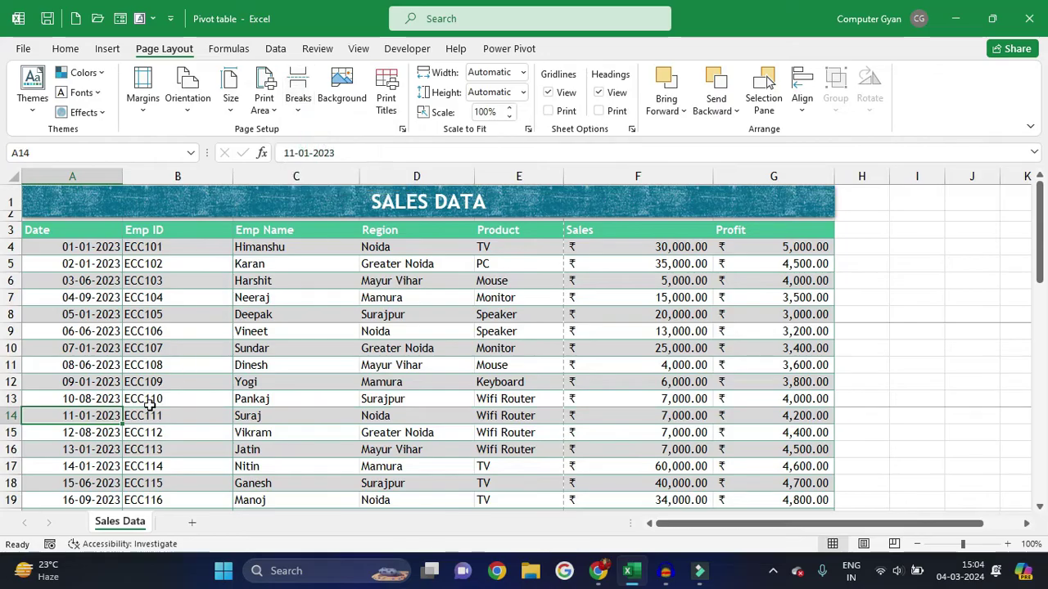
Insert a page break above row 19 of the sales table
left_click(62, 498)
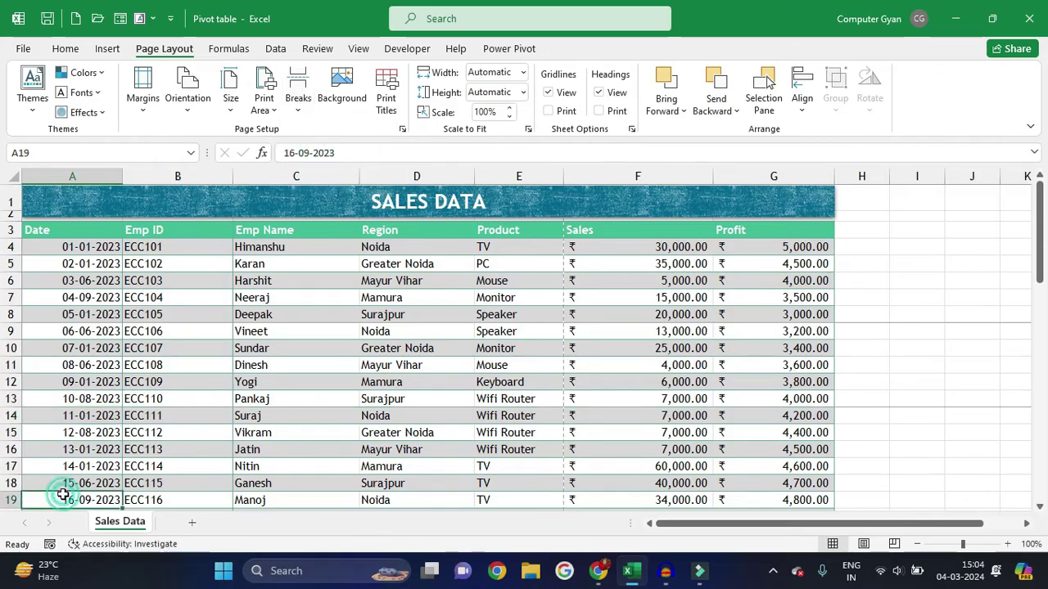
left_click(298, 100)
left_click(319, 135)
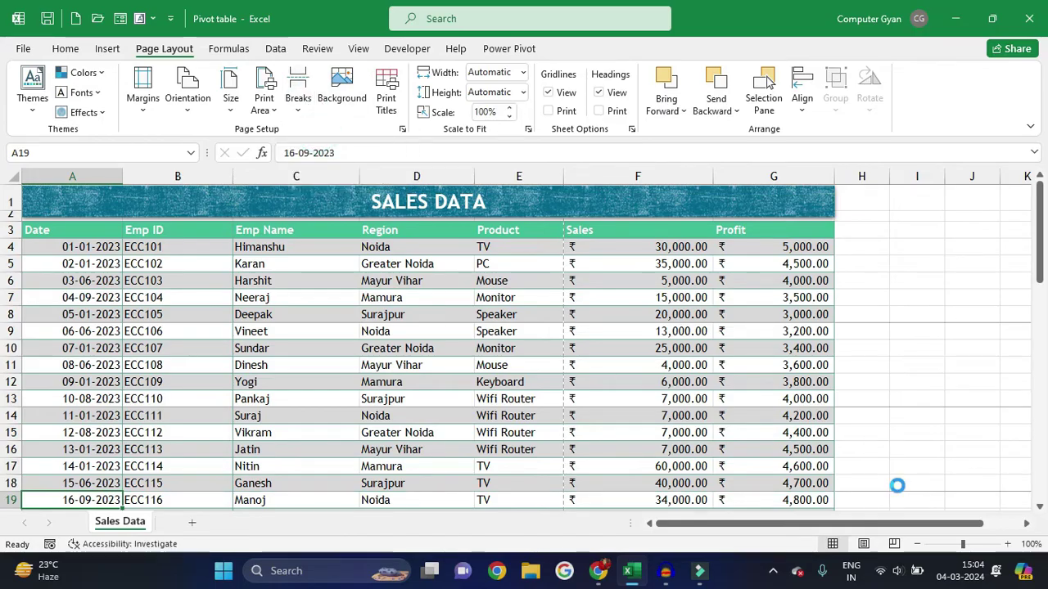
Page through the first four pages of the print preview to check how the page breaks split the sales table
key("ctrl+p")
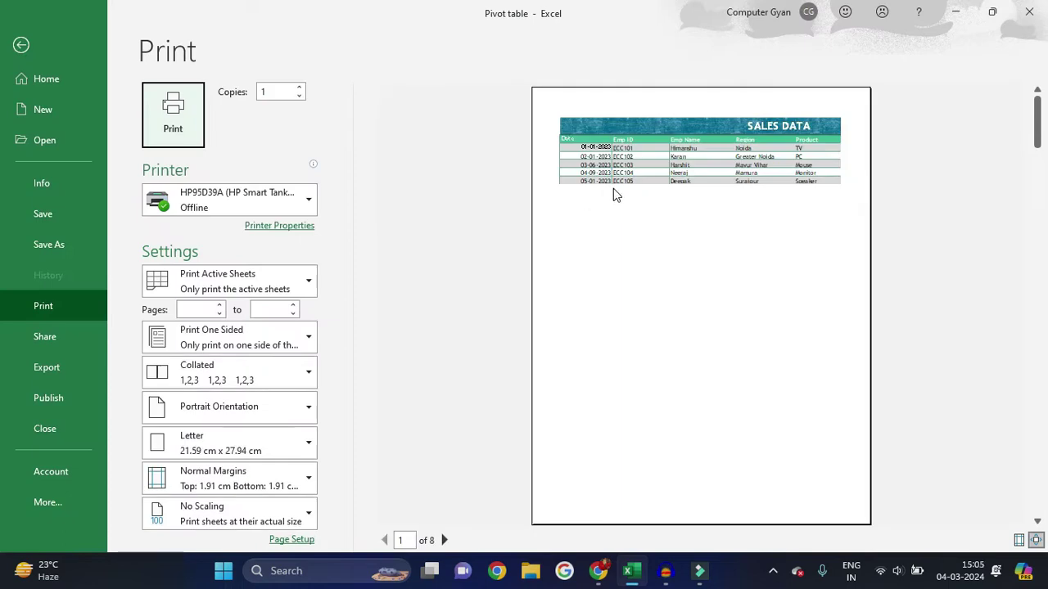
left_click(444, 540)
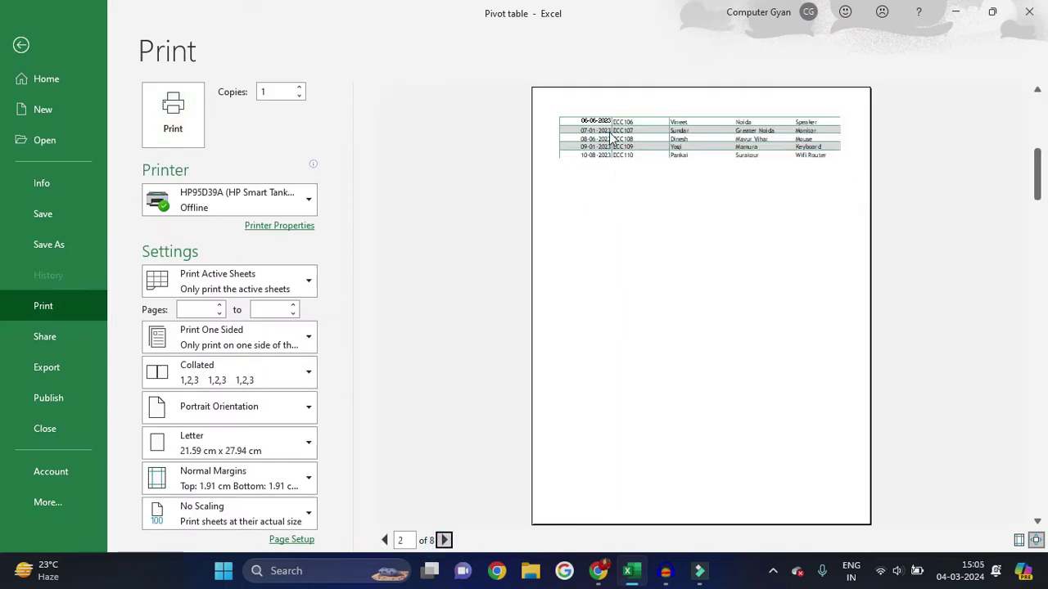
left_click(444, 540)
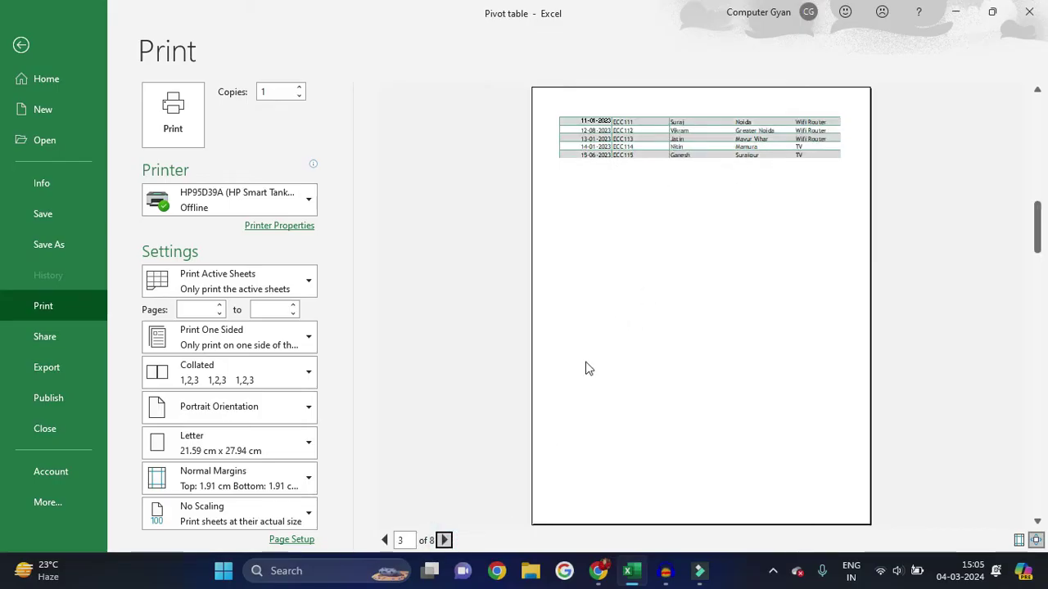
left_click(444, 540)
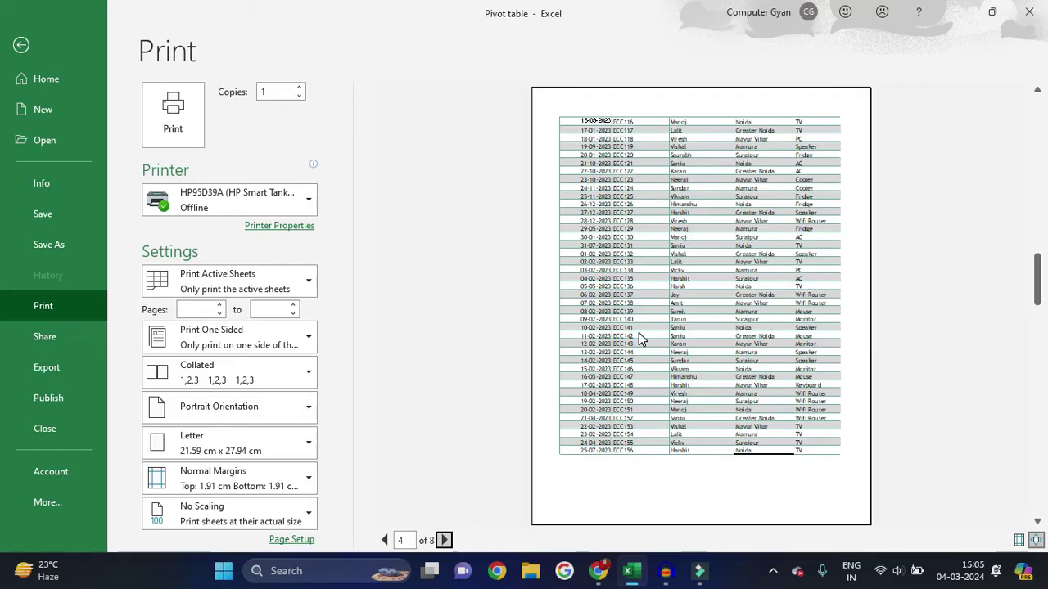
Remove the page break above row 19 of the sales table and reset all remaining page breaks on the sheet
key("Escape")
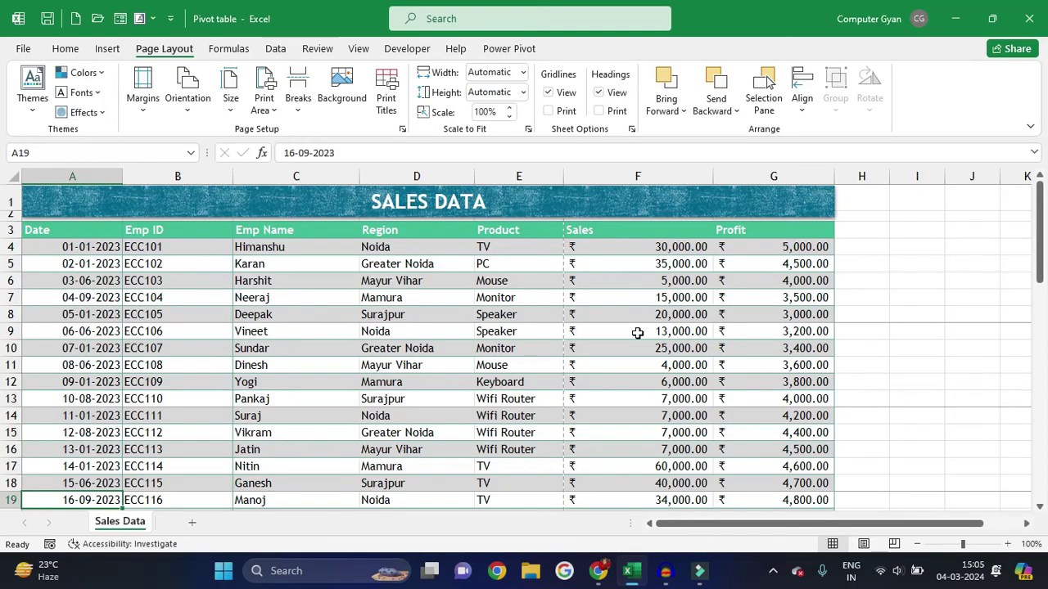
left_click(298, 106)
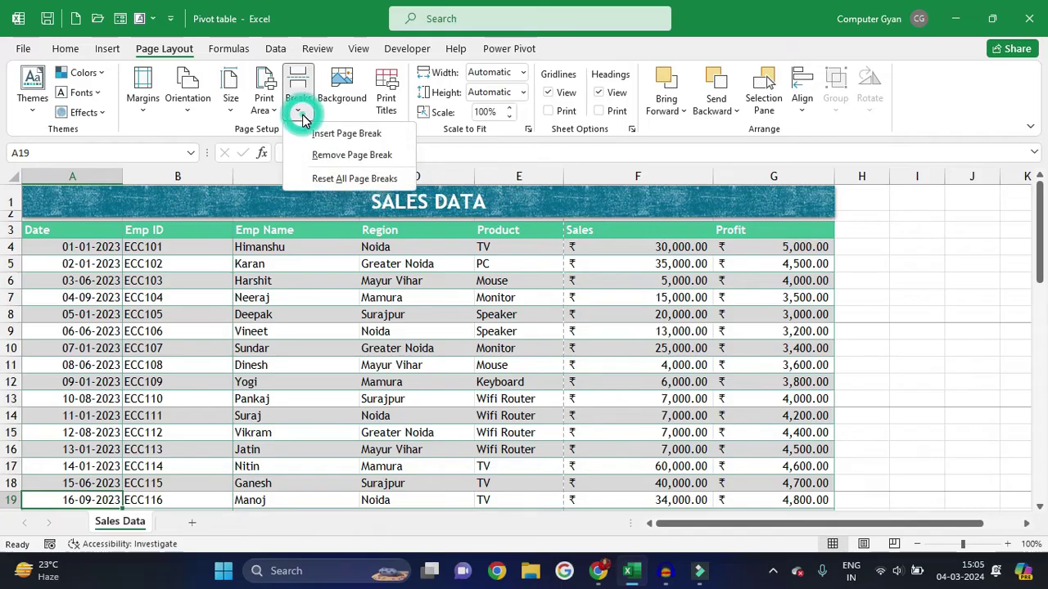
left_click(350, 154)
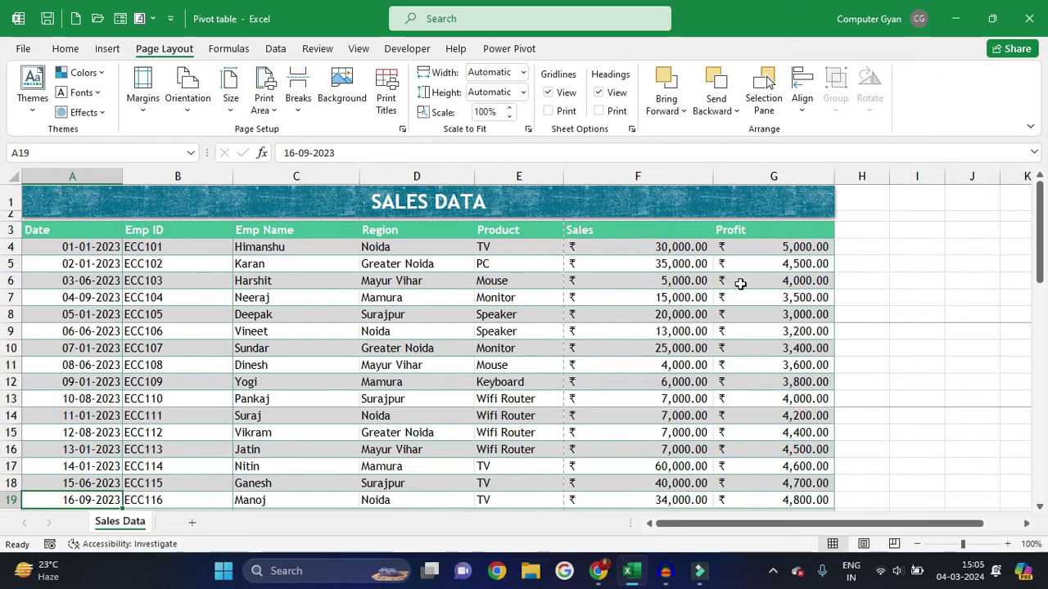
left_click(292, 113)
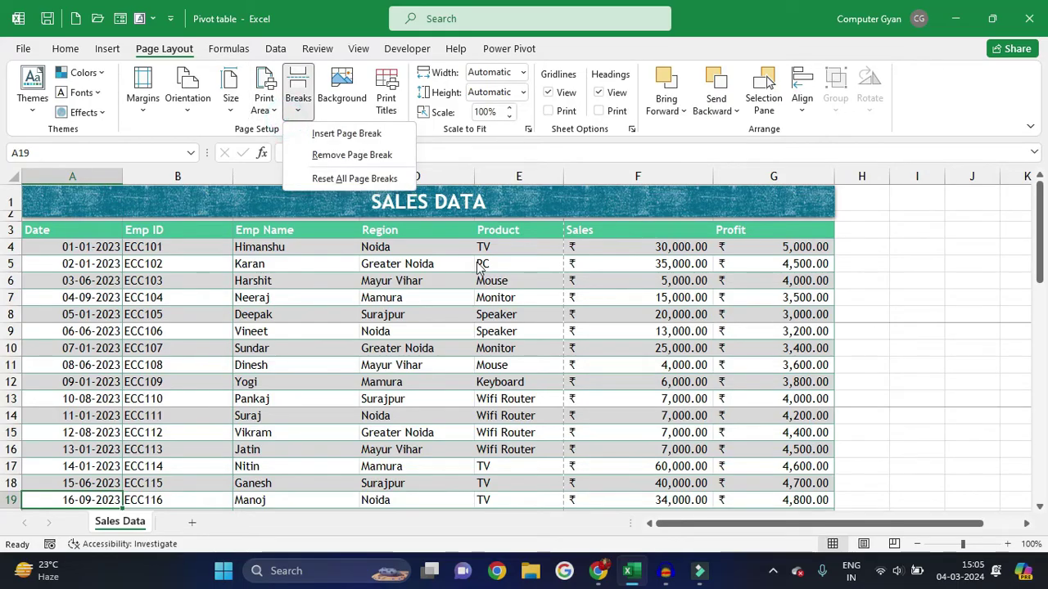
left_click(342, 180)
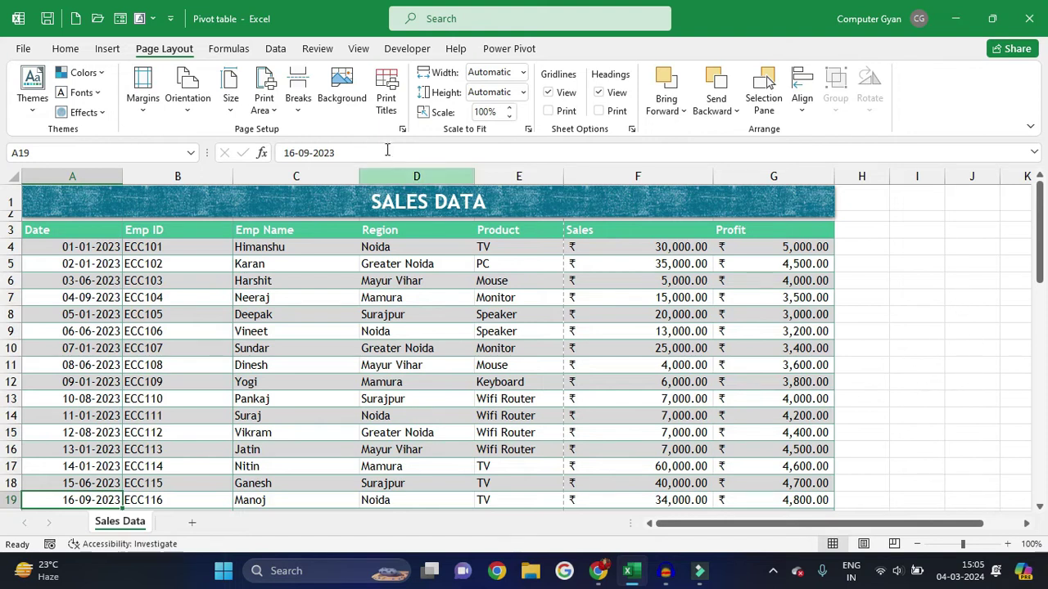
Set the "digital marketing thumbnail" picture from the Documents folder as the sheet background and look over the whole sheet
left_click(344, 90)
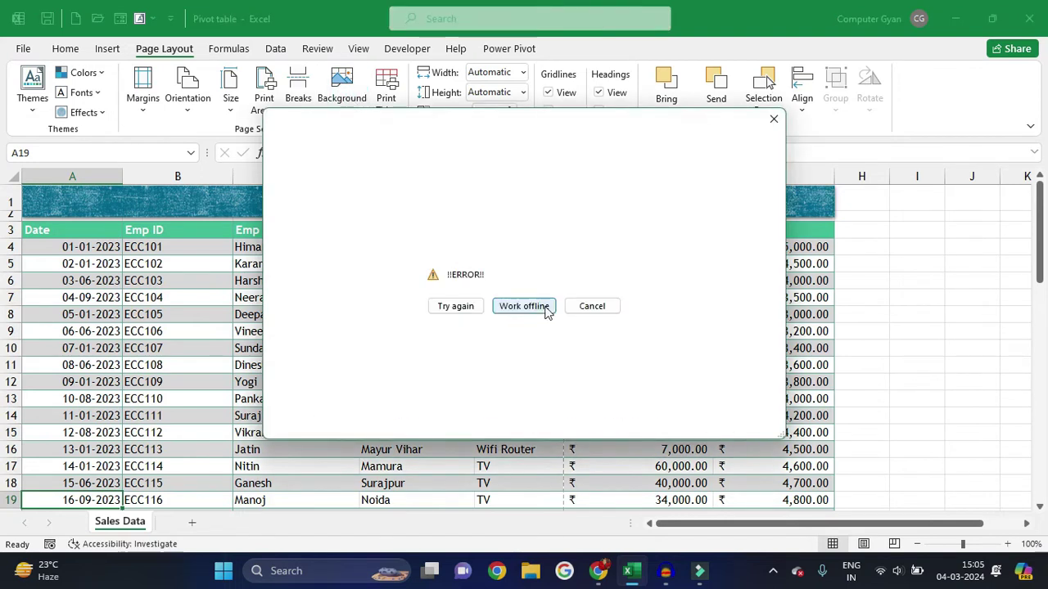
left_click(540, 307)
scroll(347, 214, "down", 1)
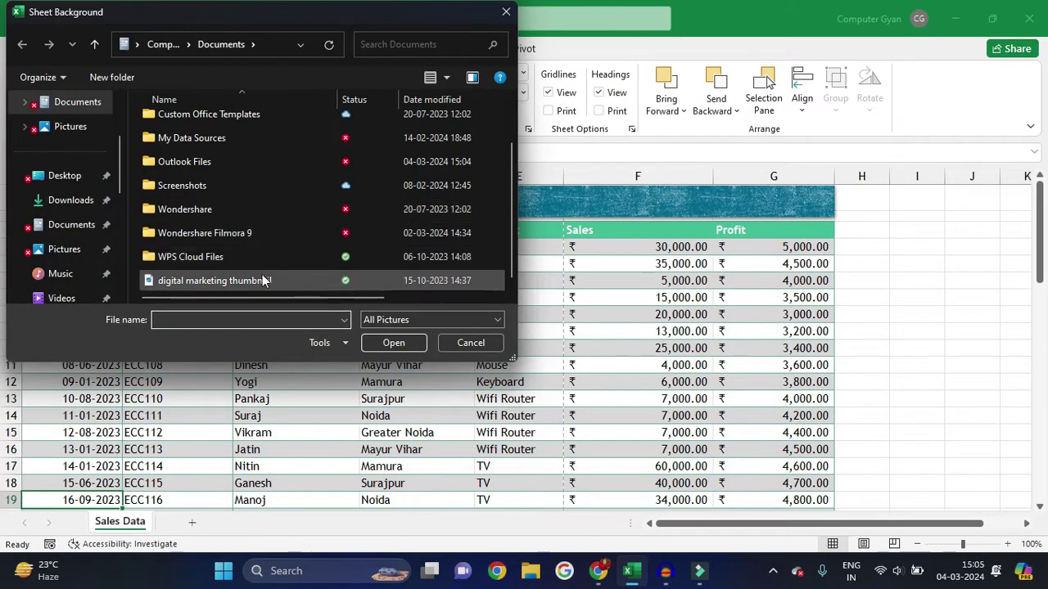
left_click(238, 283)
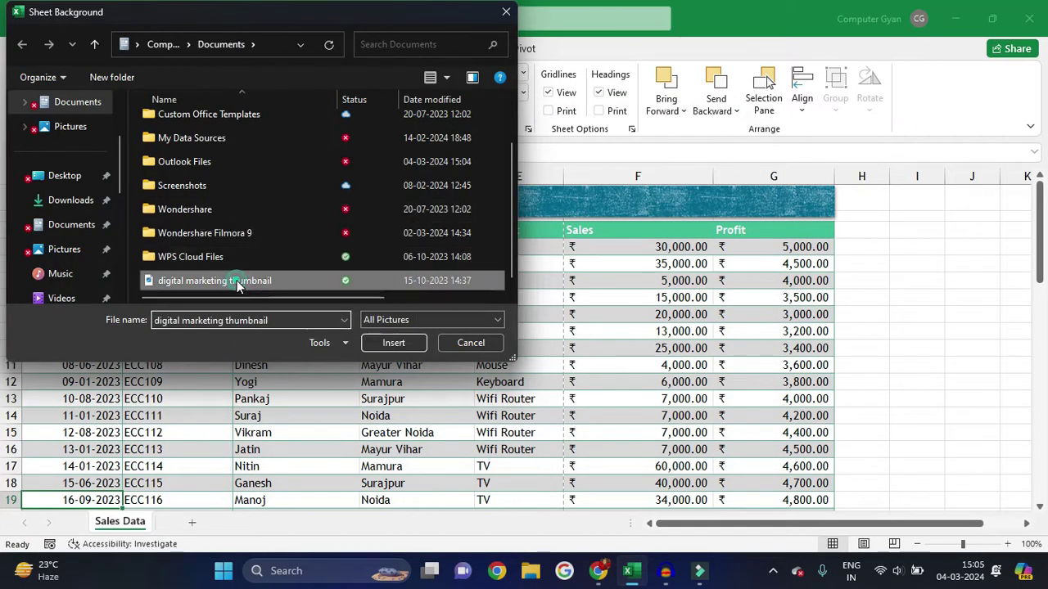
left_click(385, 349)
scroll(757, 406, "down", 7)
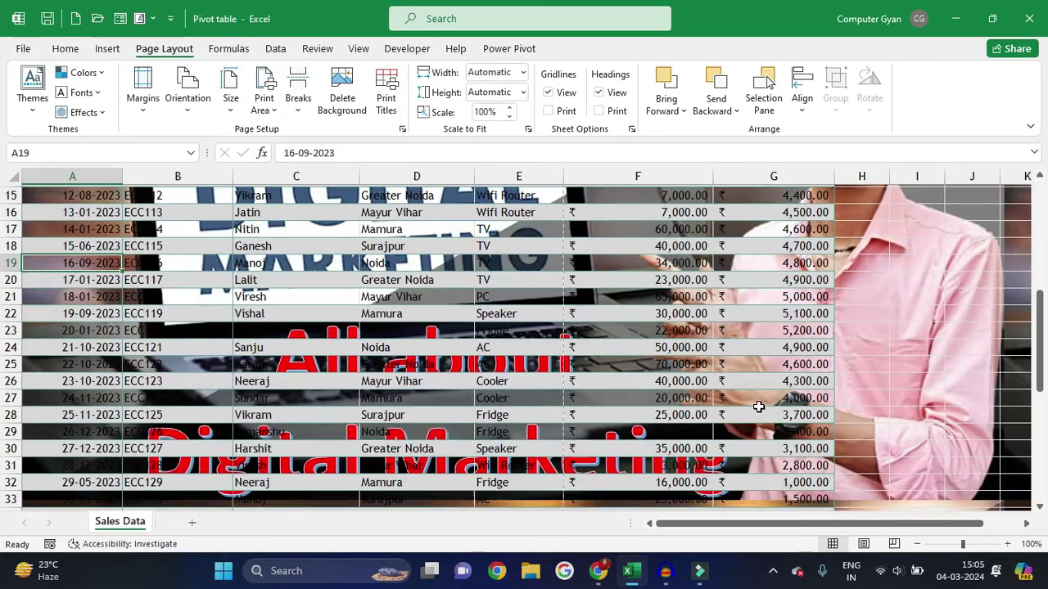
scroll(758, 406, "down", 6)
scroll(757, 406, "down", 15)
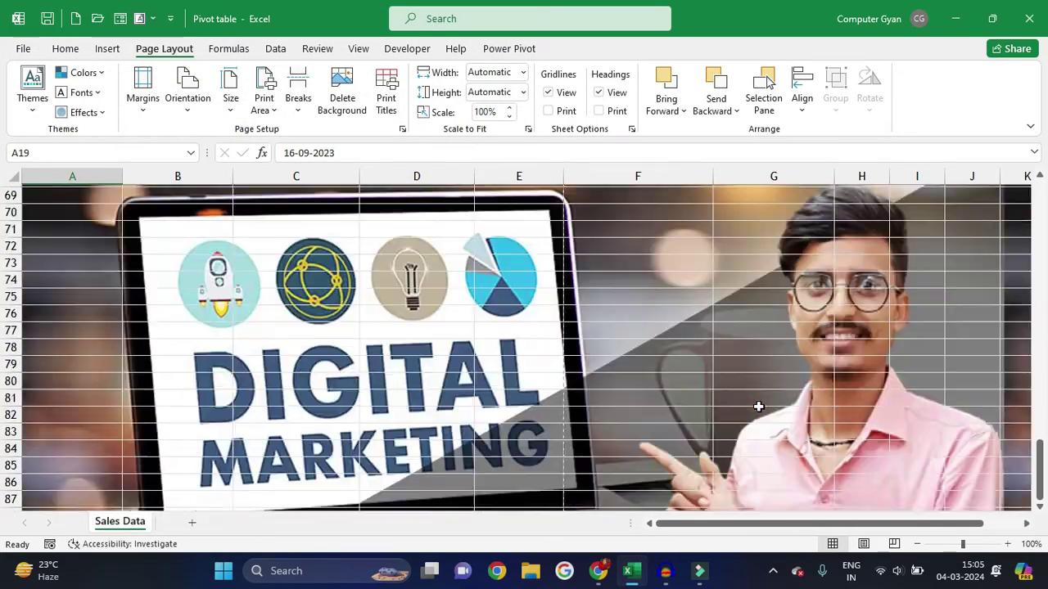
scroll(759, 407, "up", 20)
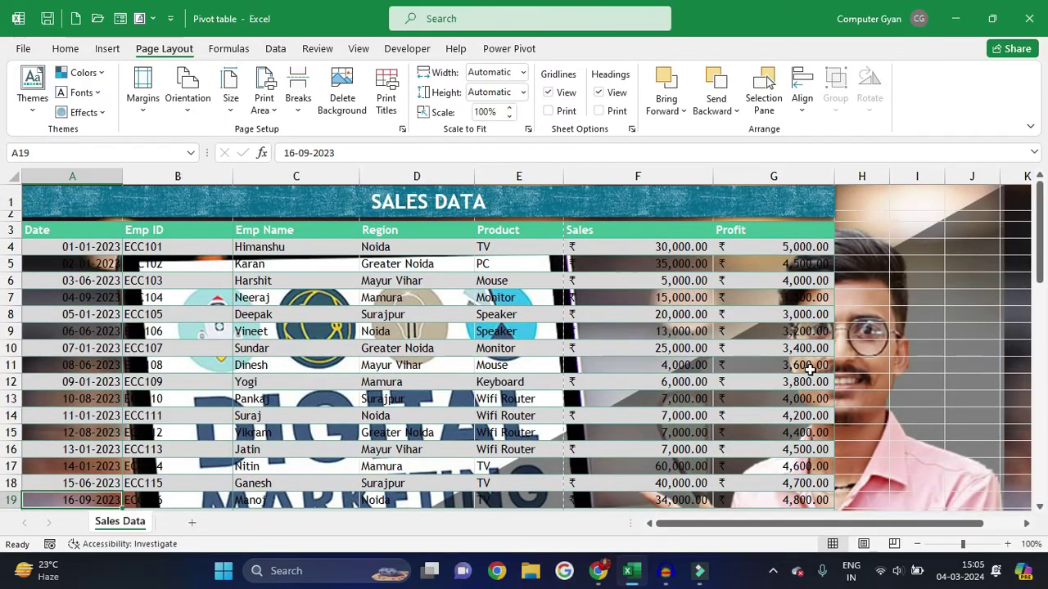
Delete the background picture from the sales data sheet
left_click(362, 107)
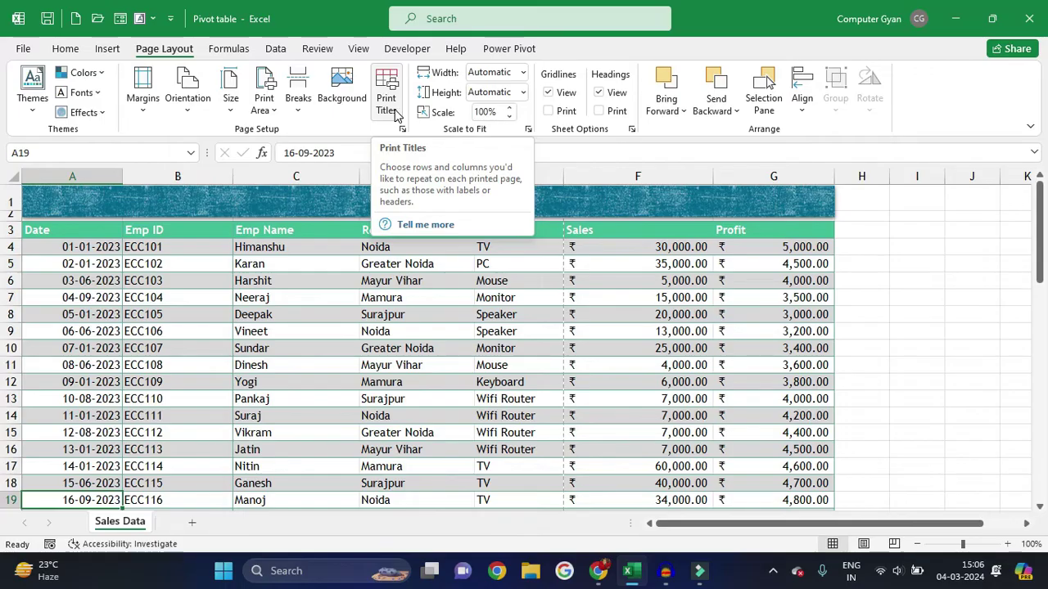
left_click(377, 330)
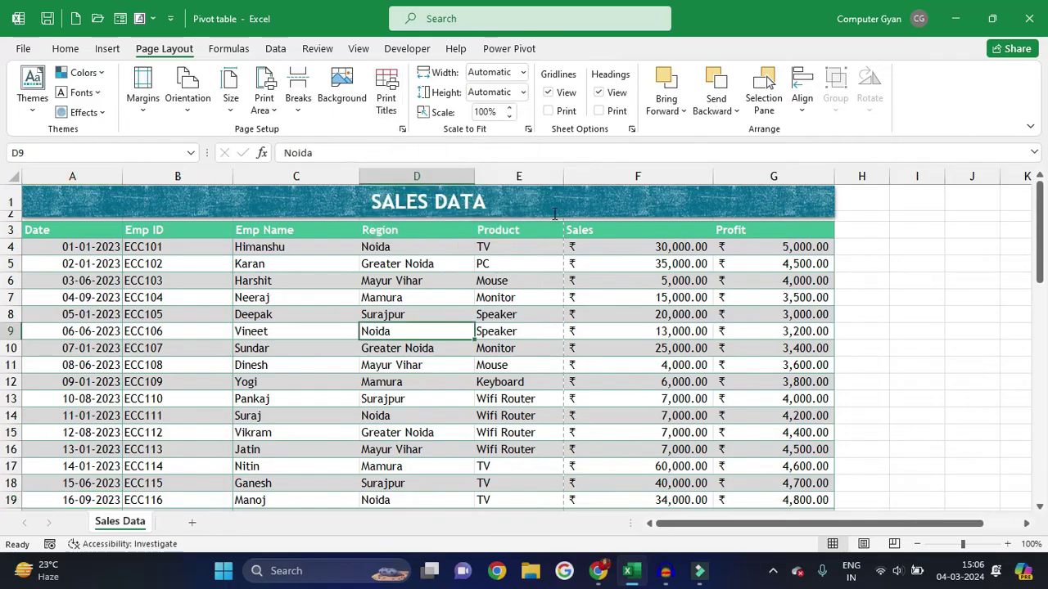
left_click(384, 92)
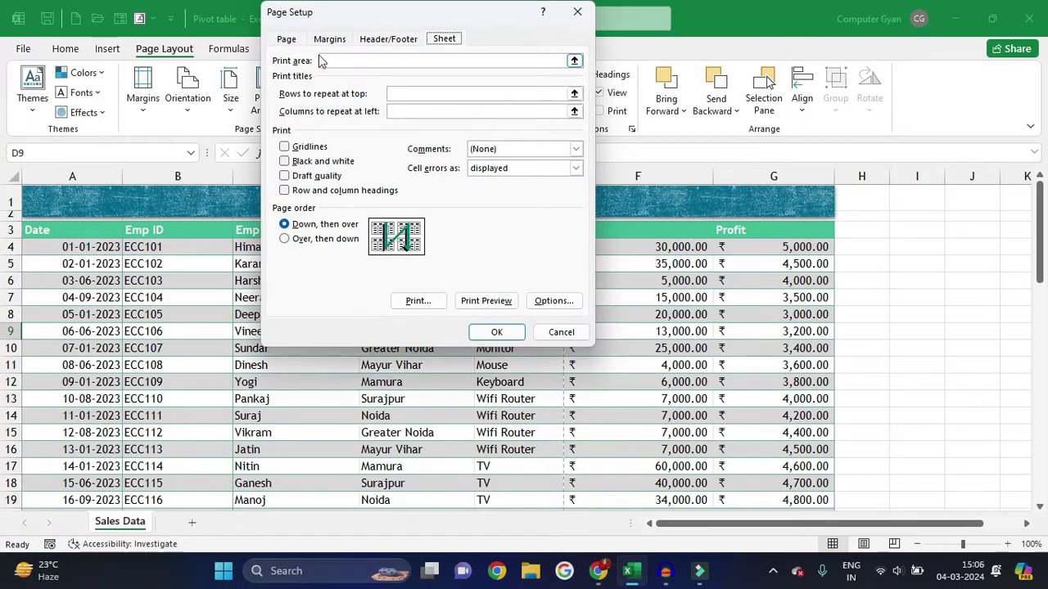
left_click(330, 60)
left_click_drag(368, 23, 686, 61)
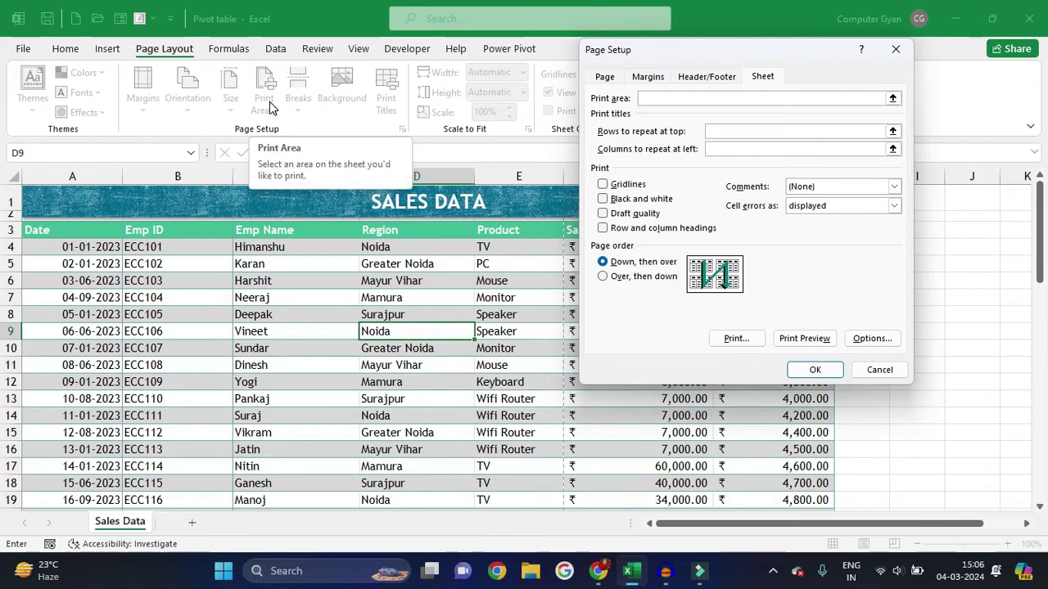
left_click(654, 102)
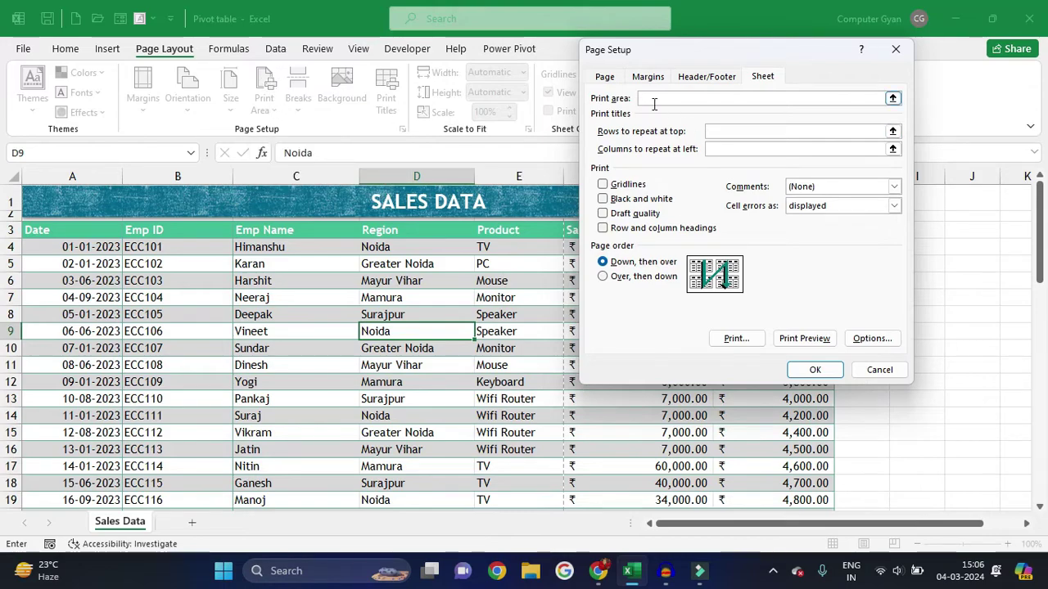
left_click(874, 370)
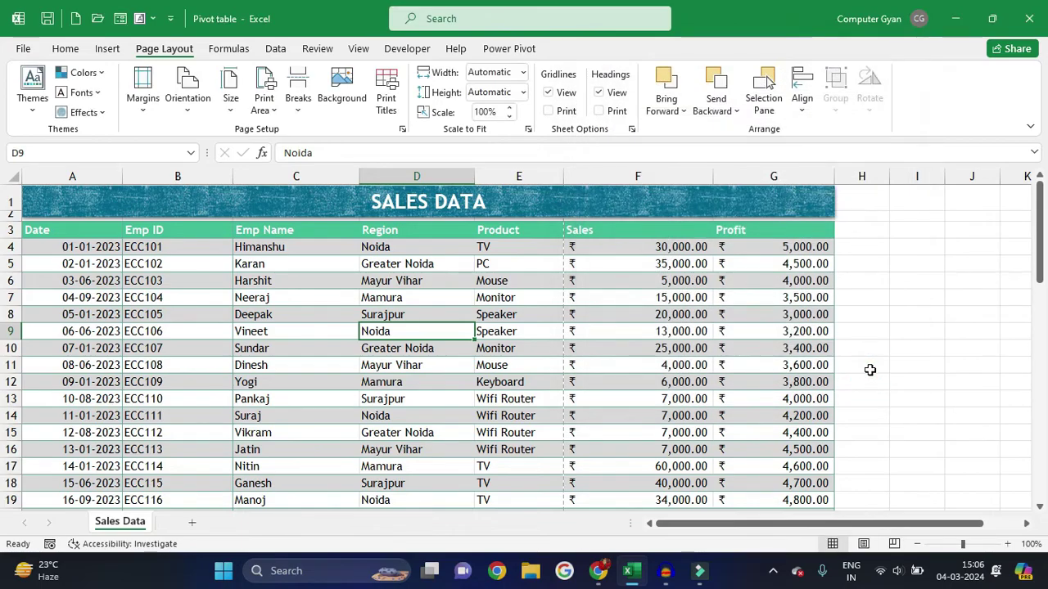
Page through the first three pages of the print preview to check which pages carry the table's column headings and dates
key("ctrl+p")
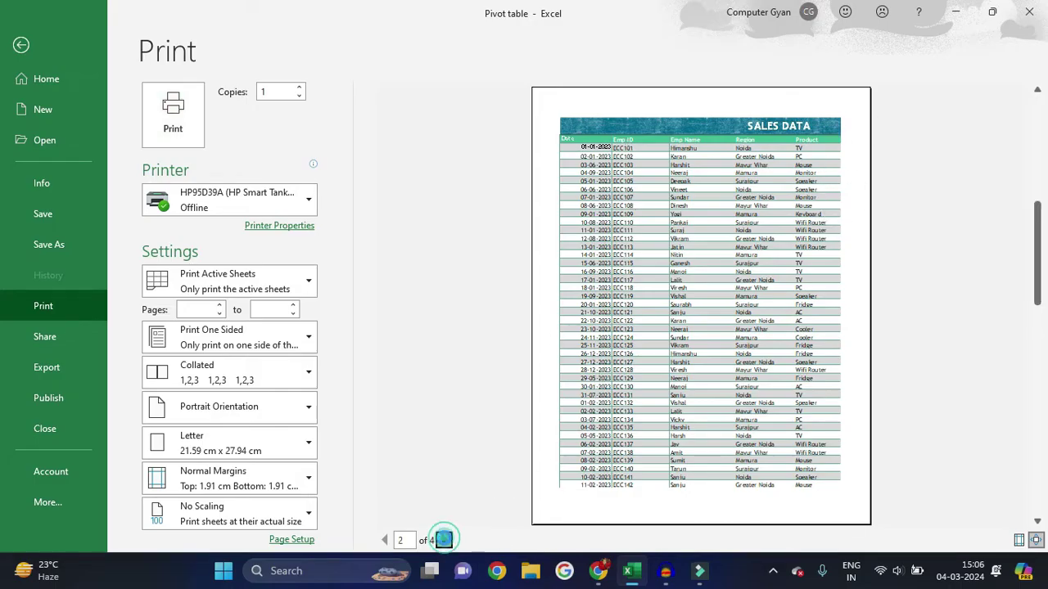
left_click(444, 540)
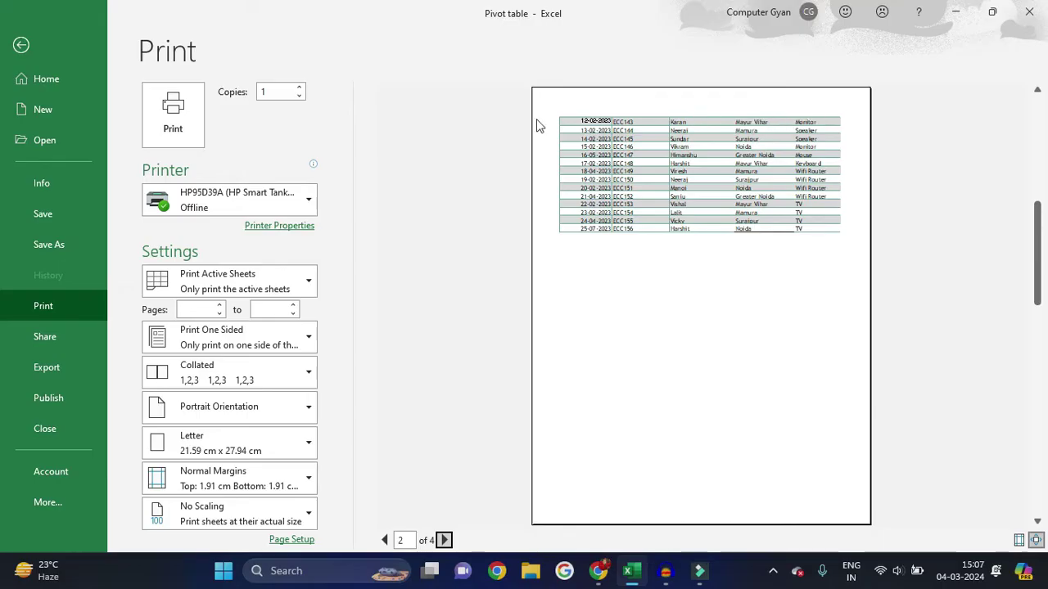
left_click(443, 541)
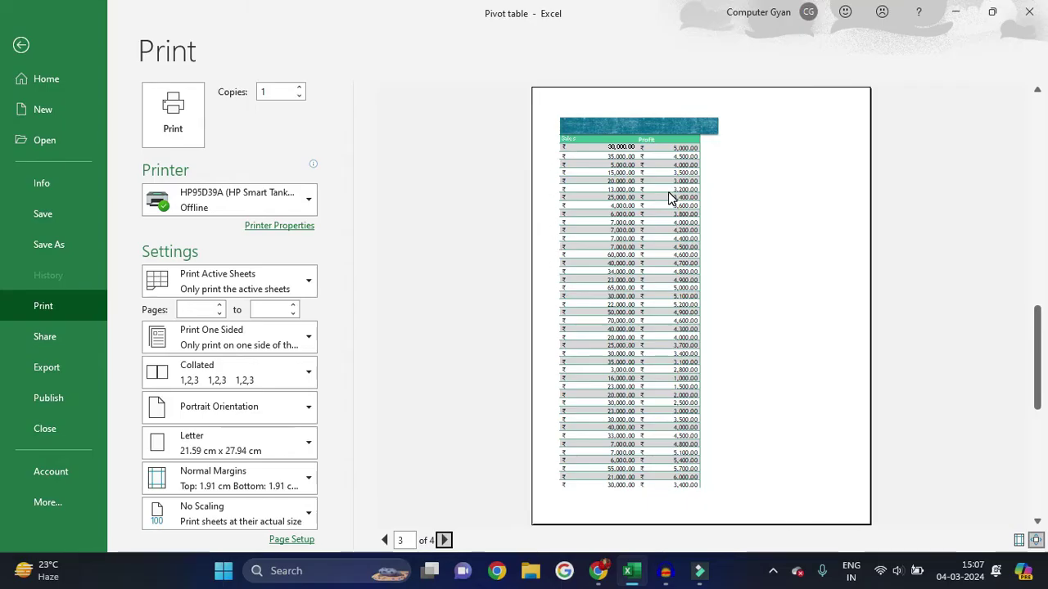
key("Escape")
Set the print titles so that row 3 repeats at the top and column A repeats at the left of every page
left_click(386, 104)
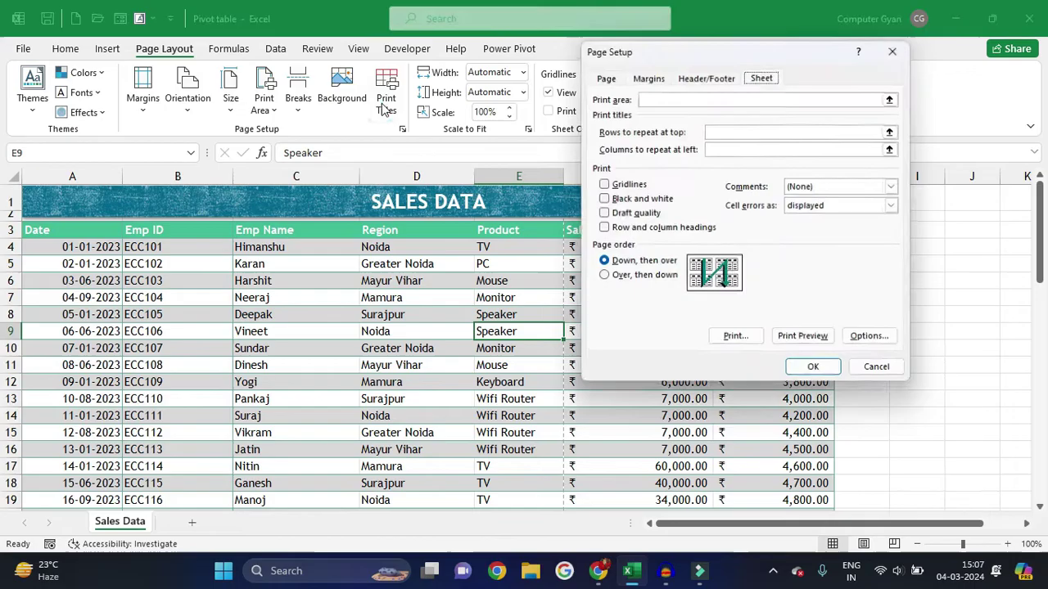
left_click(730, 132)
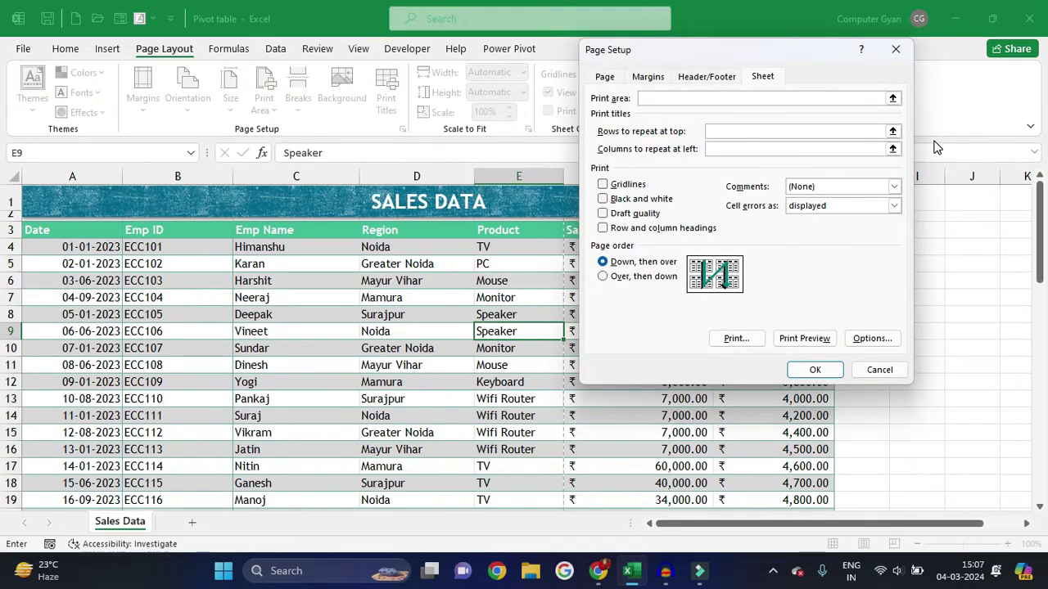
left_click(11, 230)
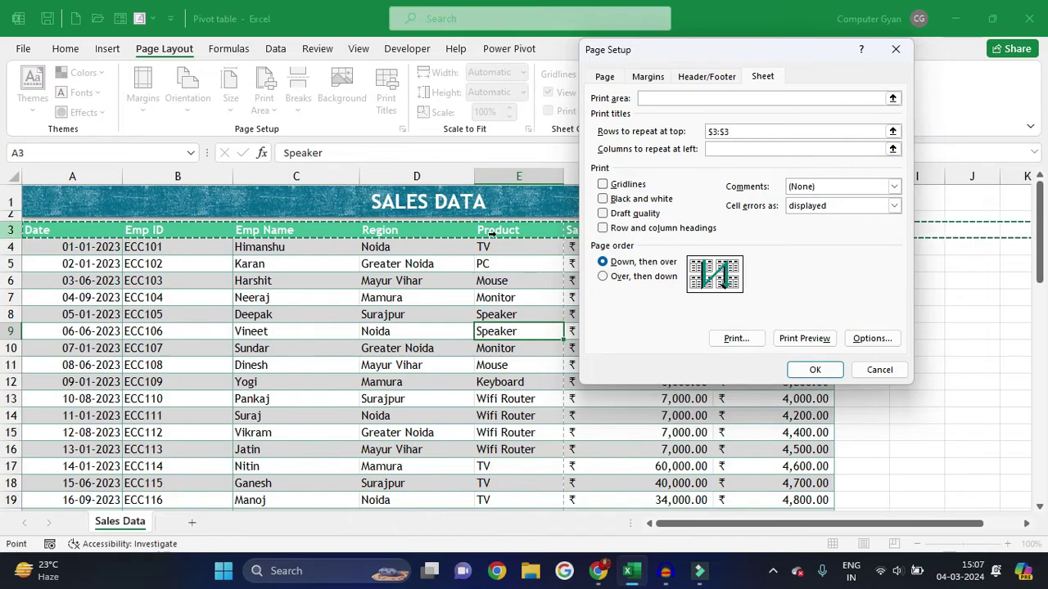
left_click(727, 149)
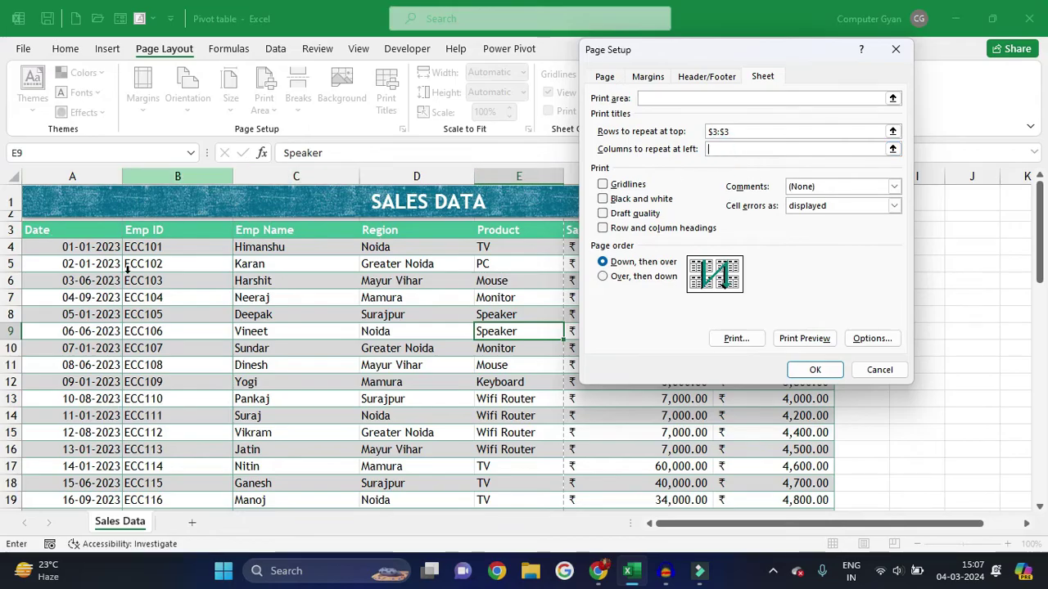
left_click(96, 176)
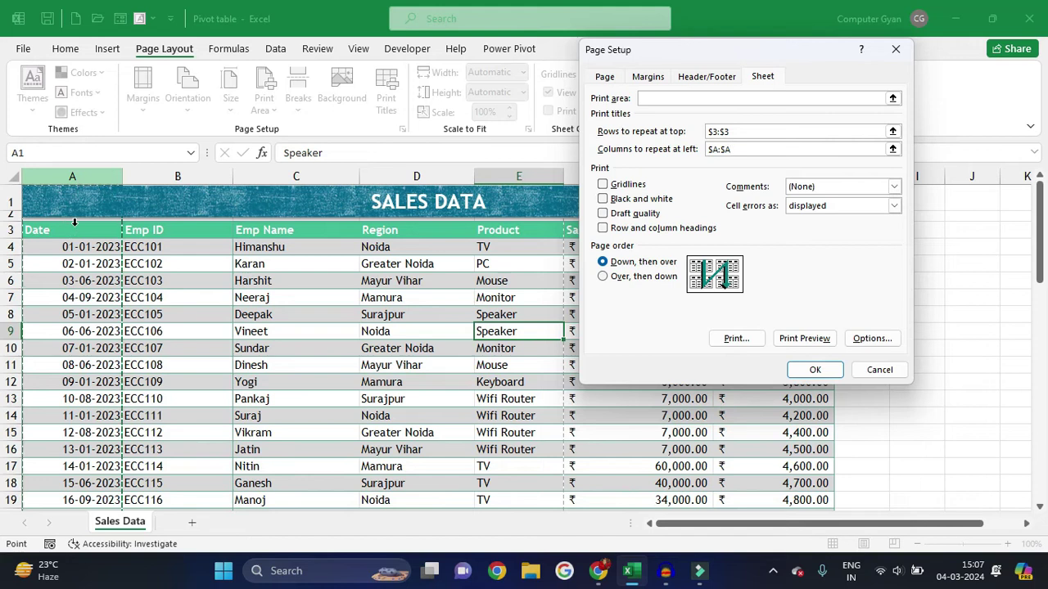
Page through all four pages of the print preview, magnifying page 2, to check the repeated header row and Date column
left_click(810, 345)
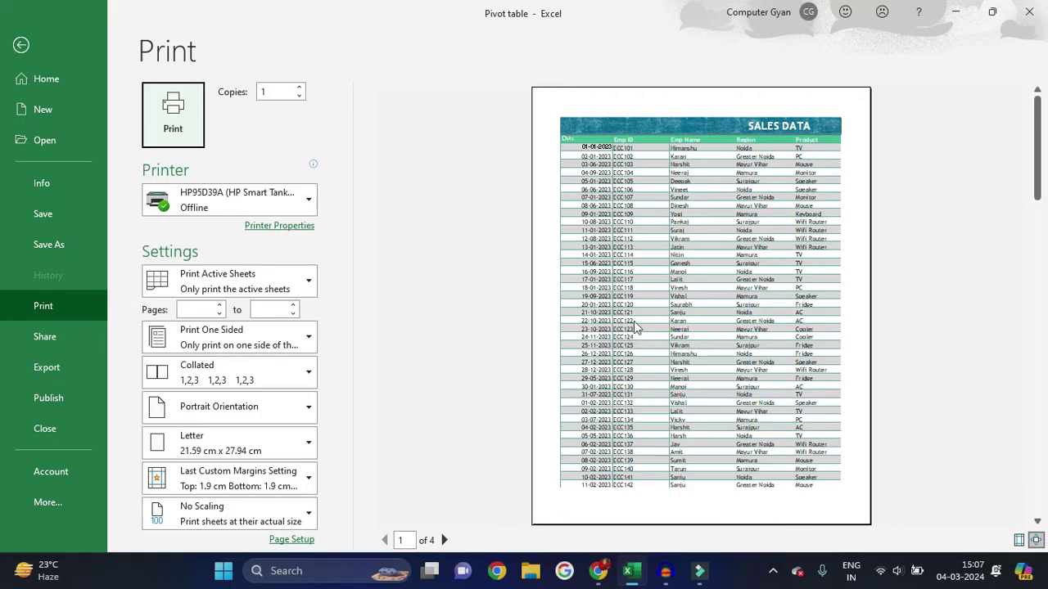
left_click(444, 541)
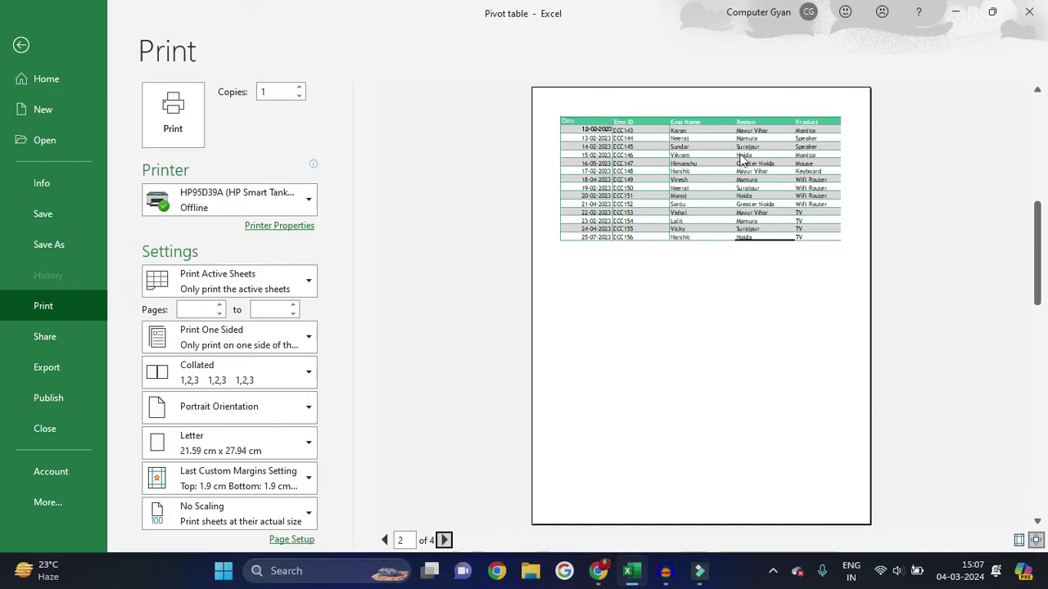
left_click(1036, 540)
left_click(1036, 541)
left_click(1034, 542)
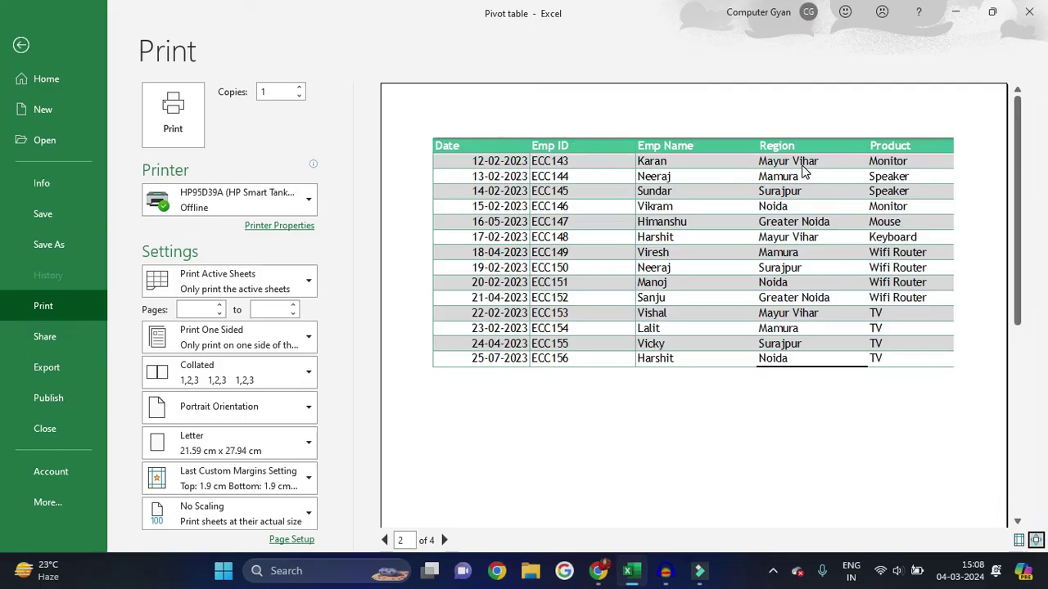
left_click(1036, 541)
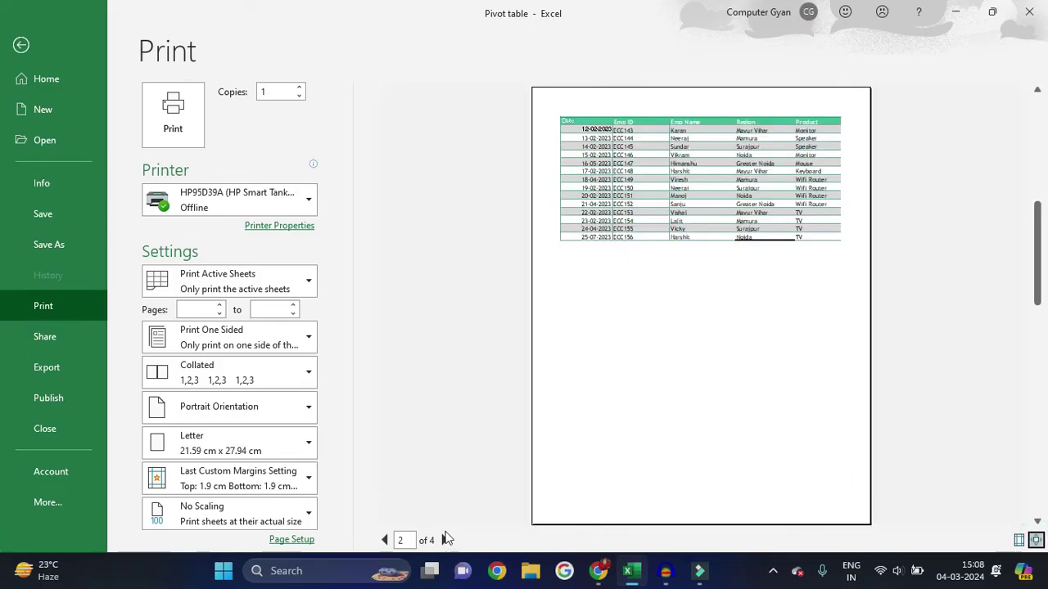
left_click(445, 540)
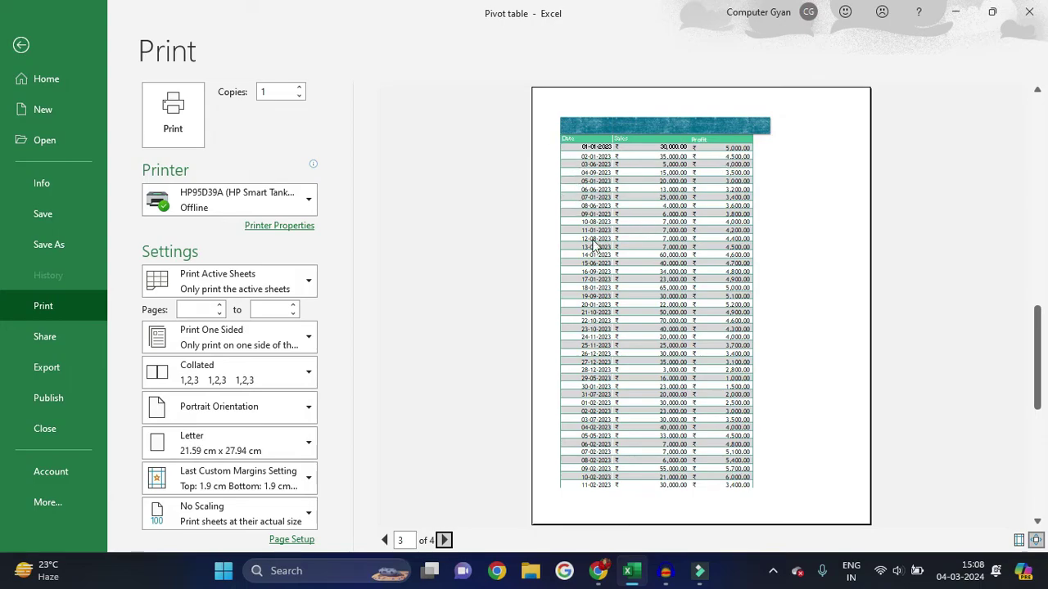
left_click(445, 539)
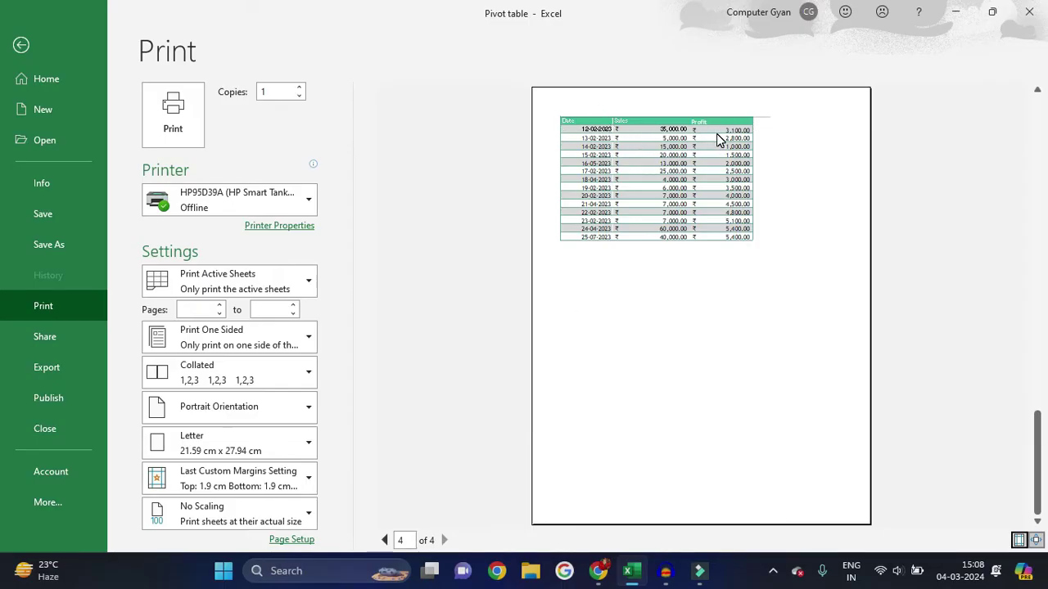
left_click(18, 46)
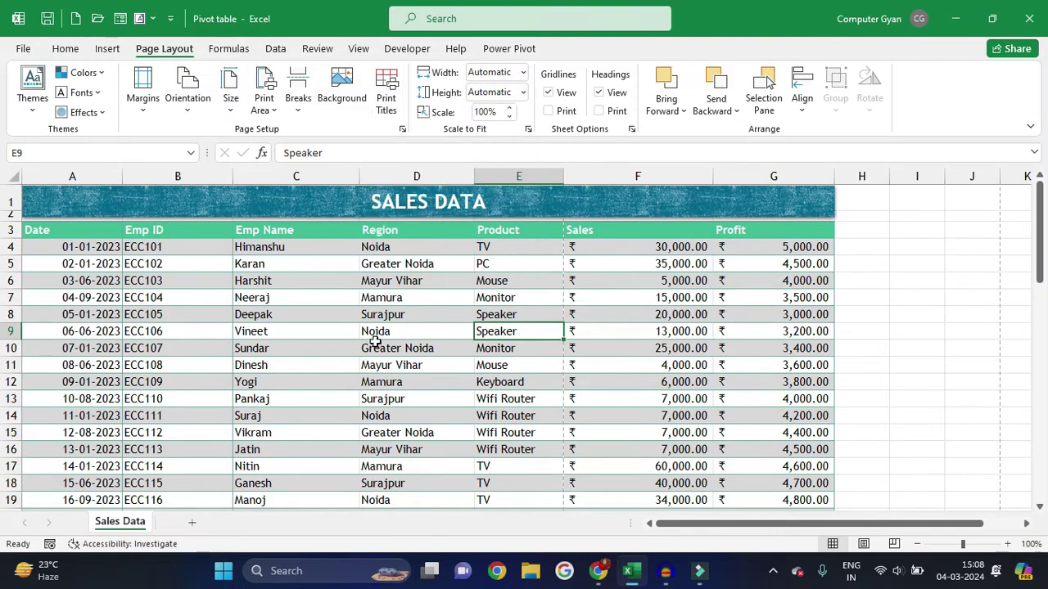
Select the entire sales table and apply No Border to remove its cell borders
key("ctrl+a")
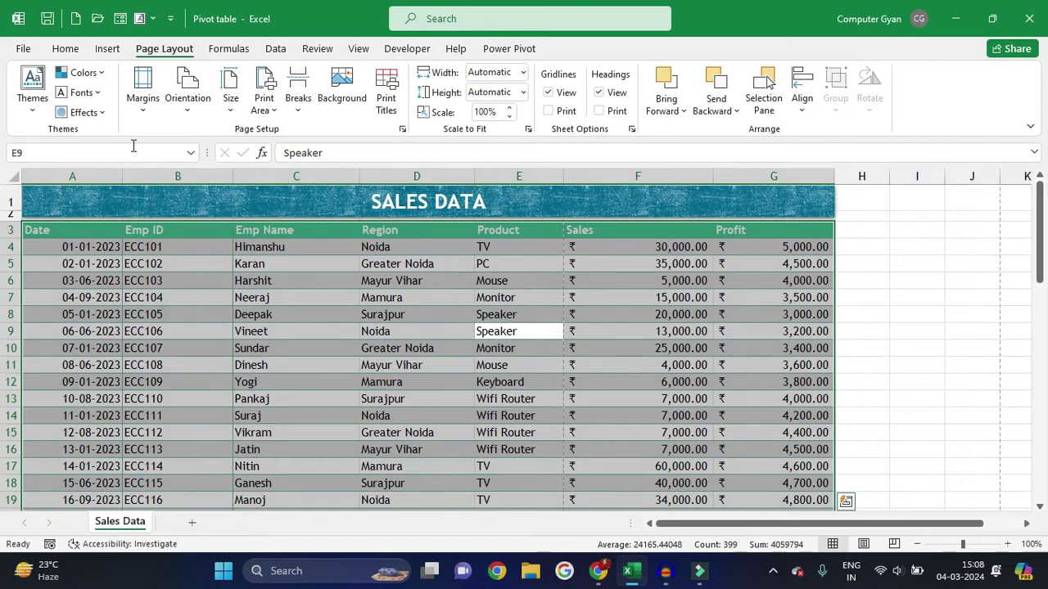
left_click(66, 49)
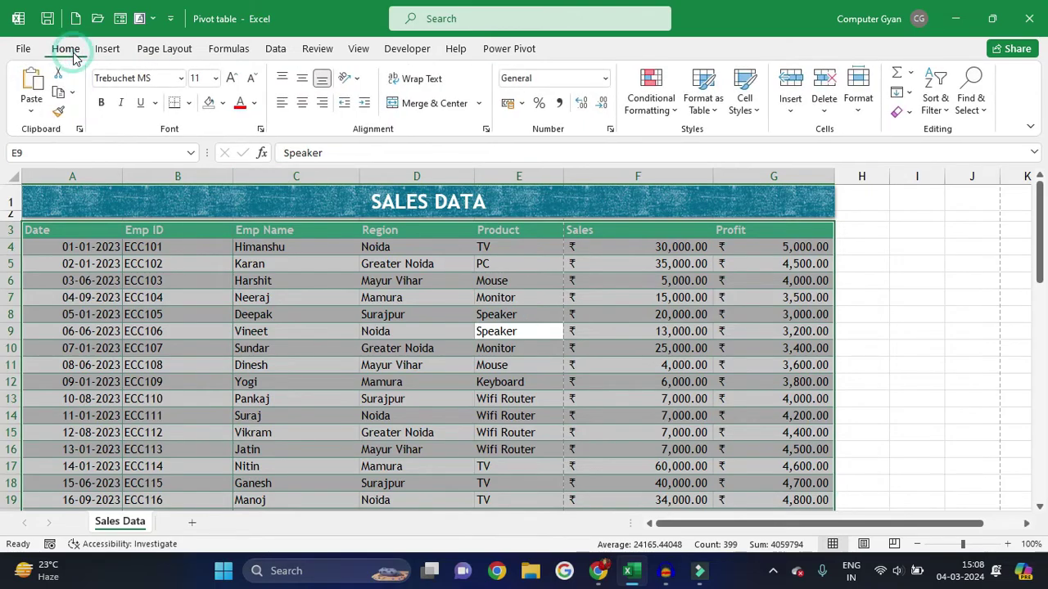
left_click(188, 102)
left_click(214, 233)
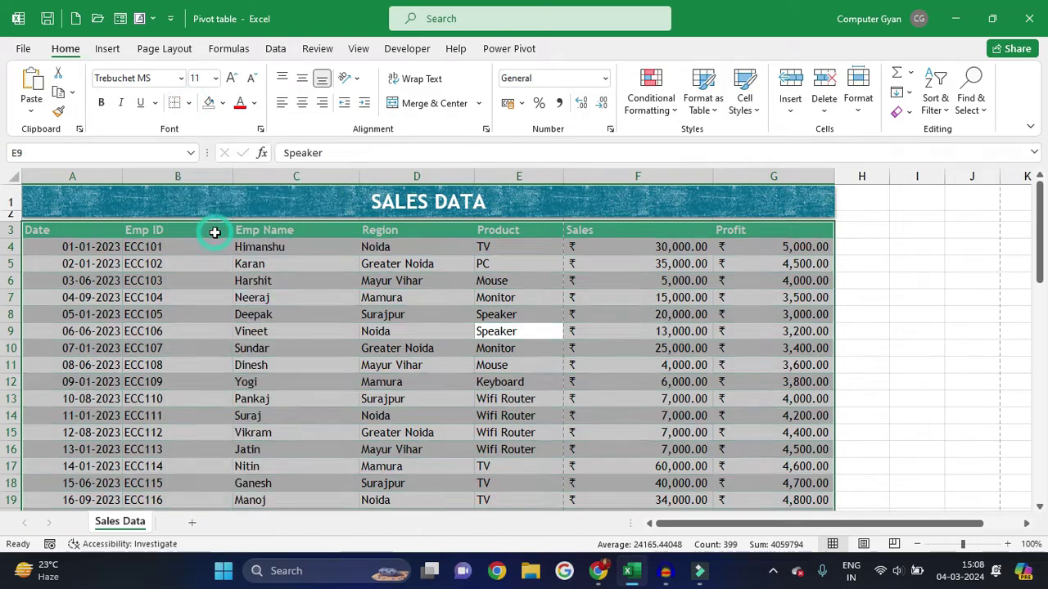
Deselect the table and check how it looks in the print preview without cell borders
left_click(461, 362)
key("ctrl+p")
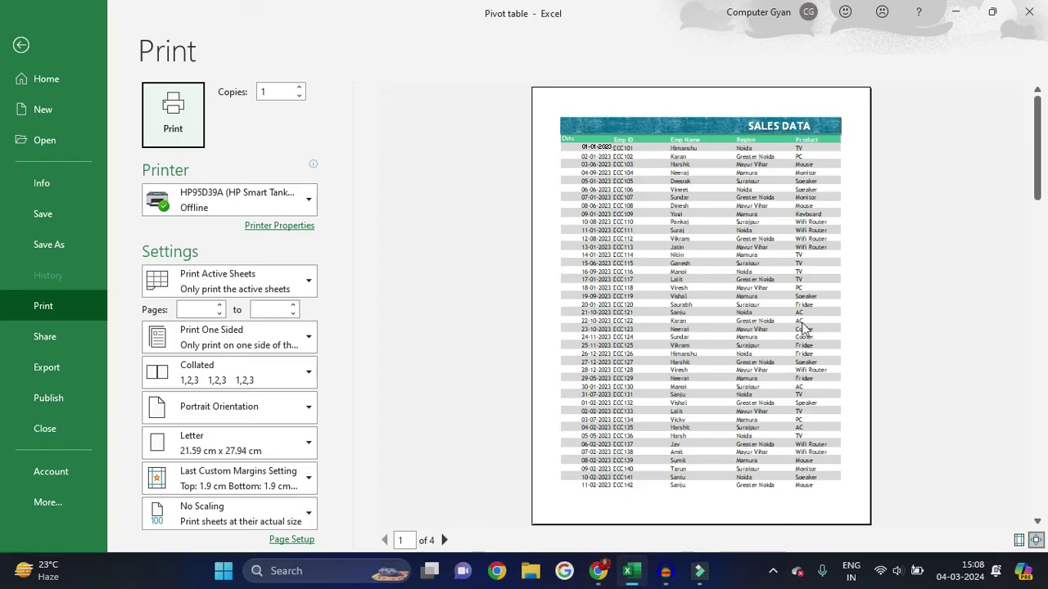
key("Escape")
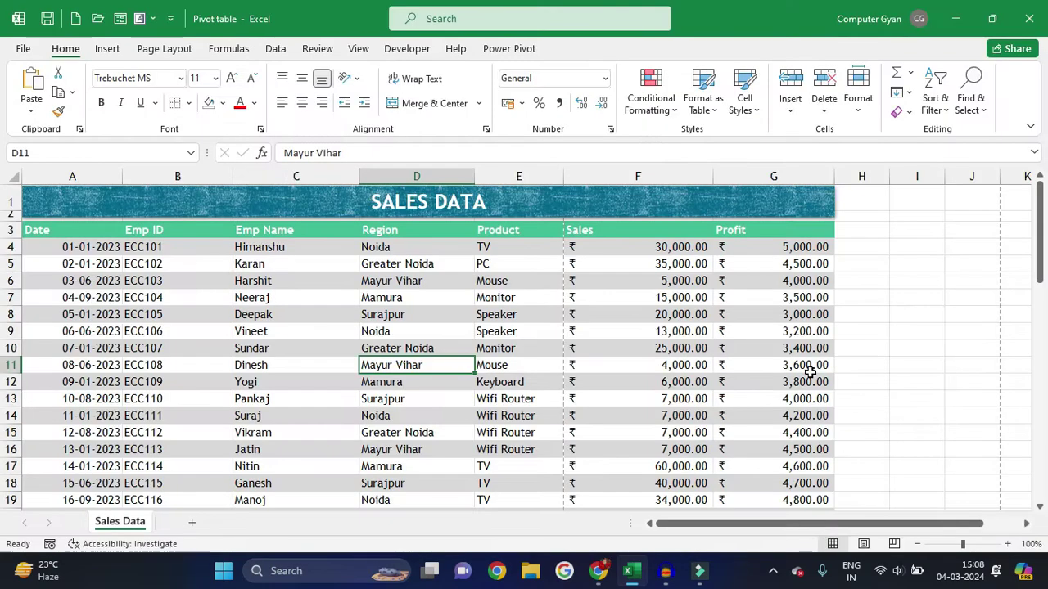
Turn on printing of gridlines for the sheet and inspect them on a magnified first page of the print preview
left_click(166, 49)
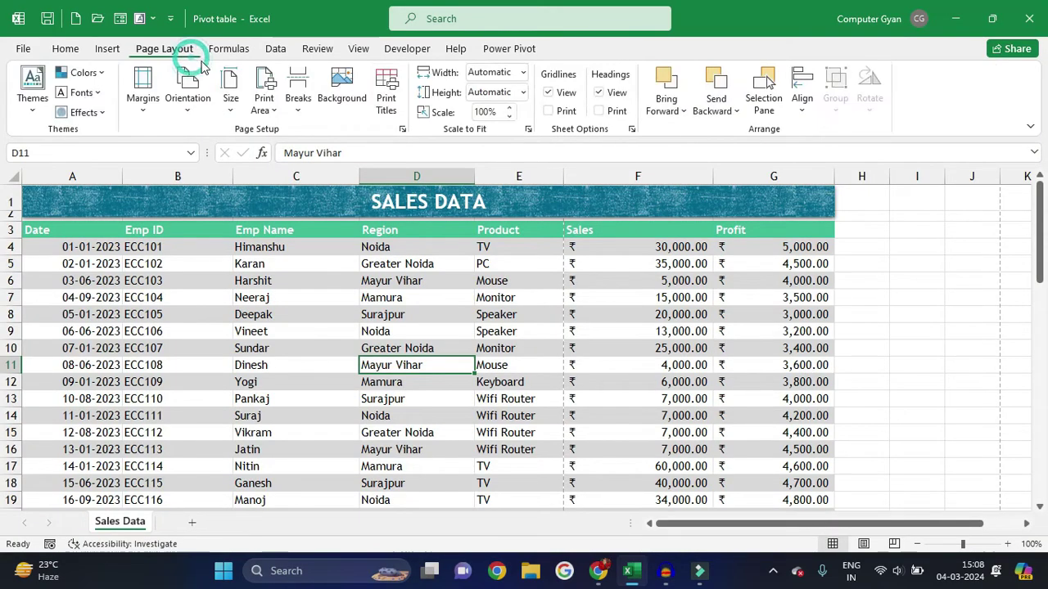
left_click(386, 98)
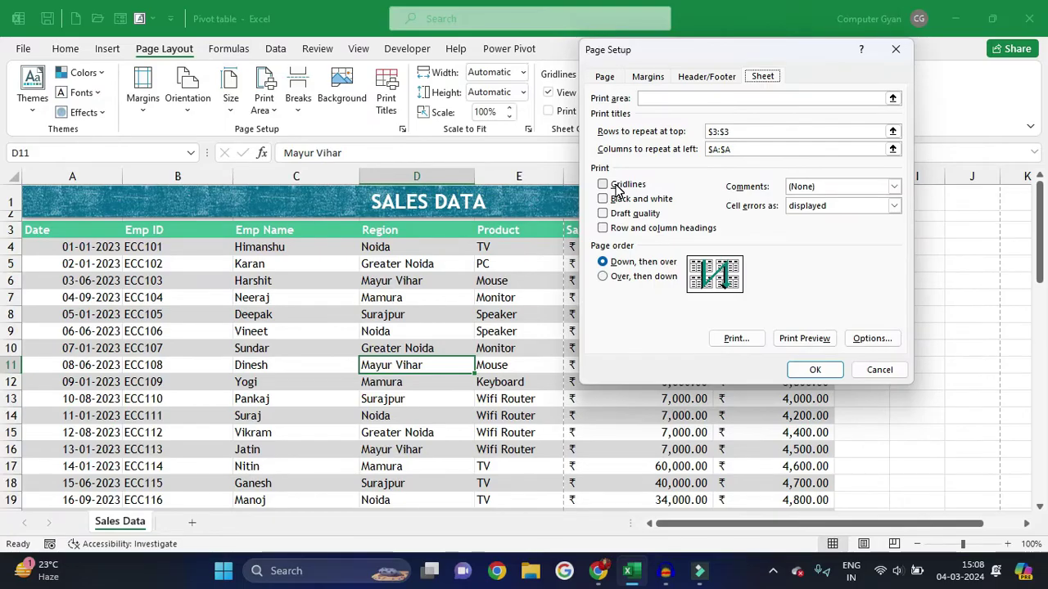
left_click(618, 188)
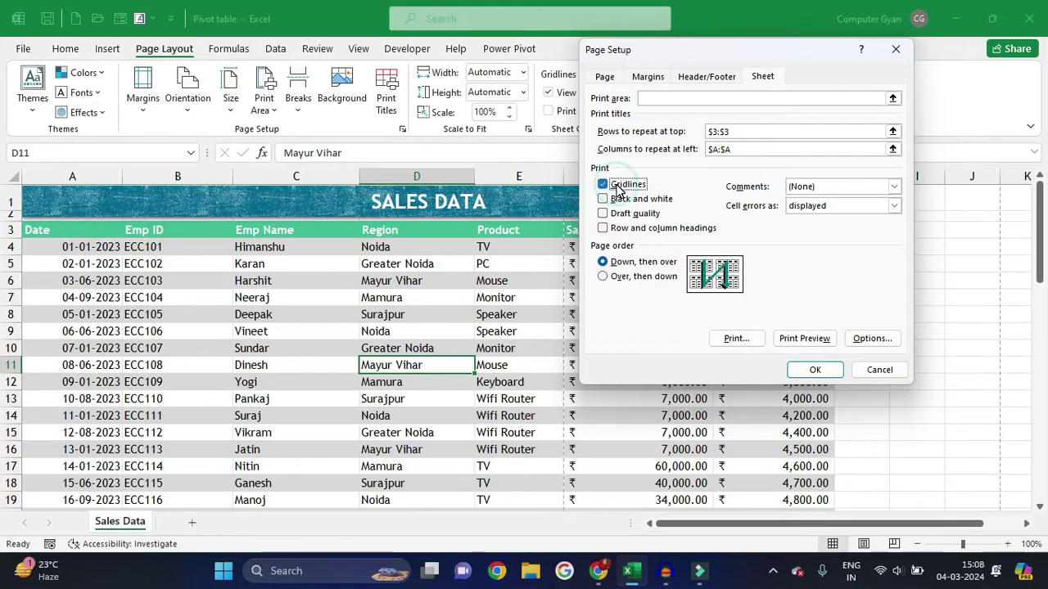
left_click(805, 339)
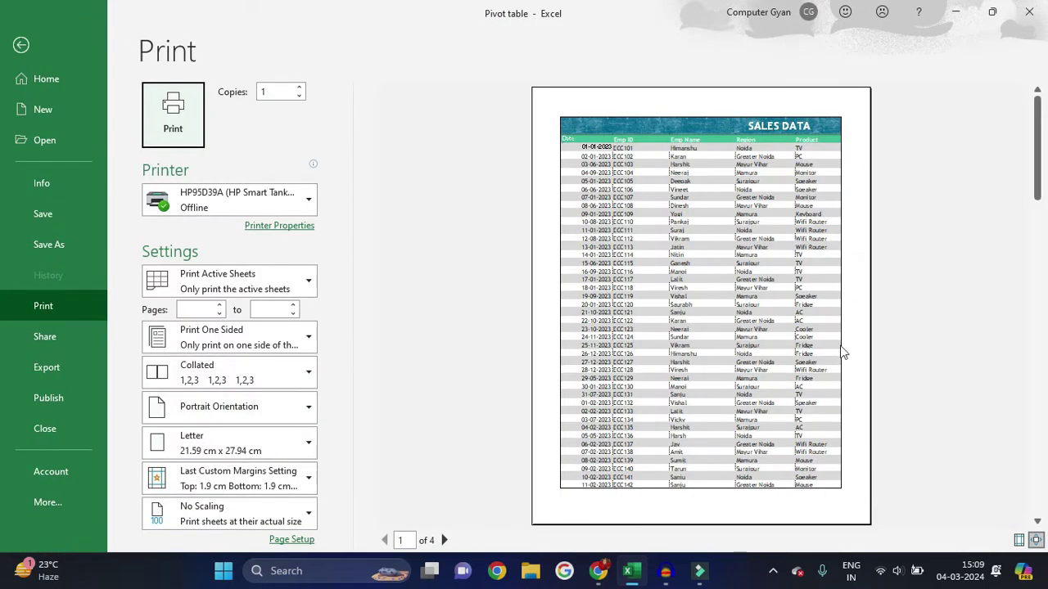
left_click(1035, 541)
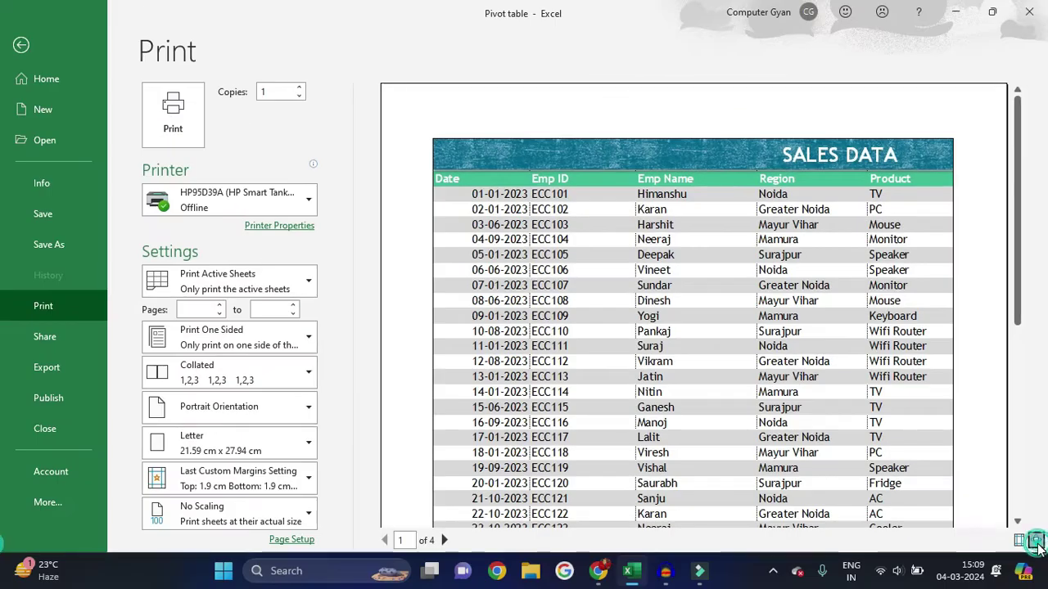
left_click(635, 209)
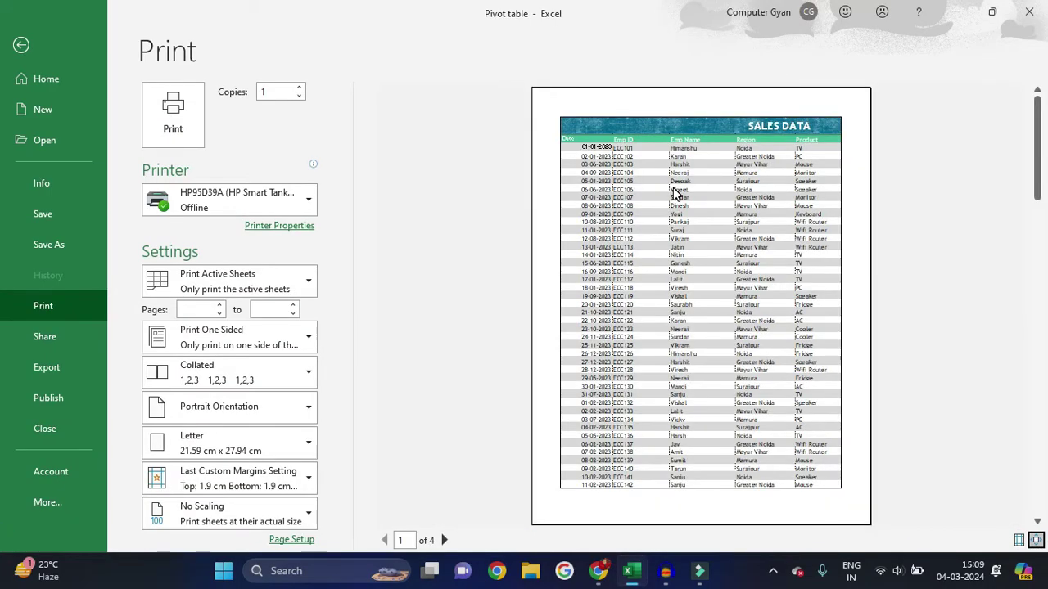
left_click(29, 44)
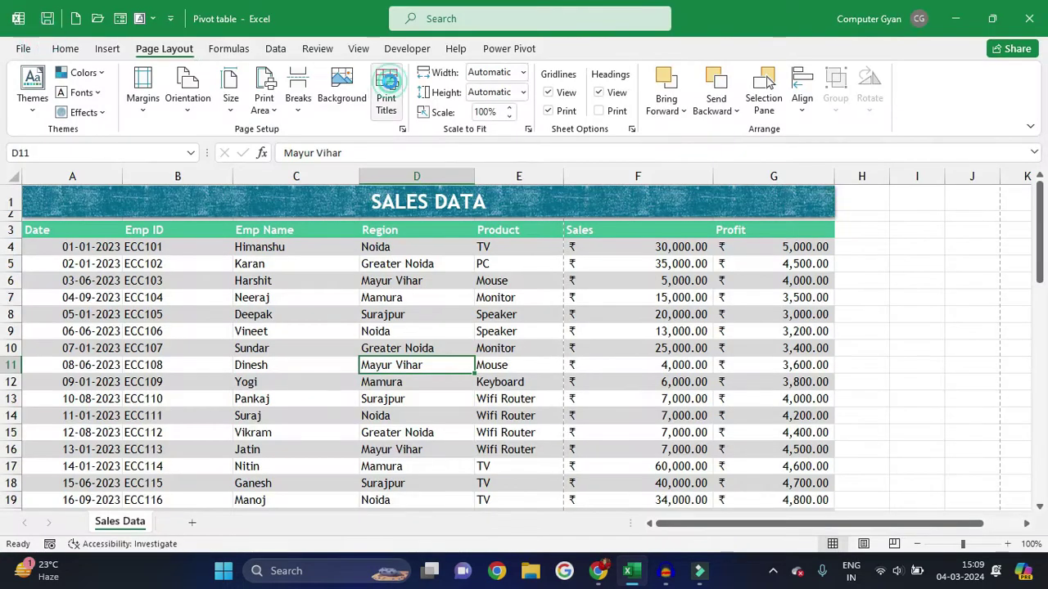
Set the sheet to print in black and white and magnify the first page of the print preview
left_click(387, 80)
left_click(634, 202)
left_click(805, 339)
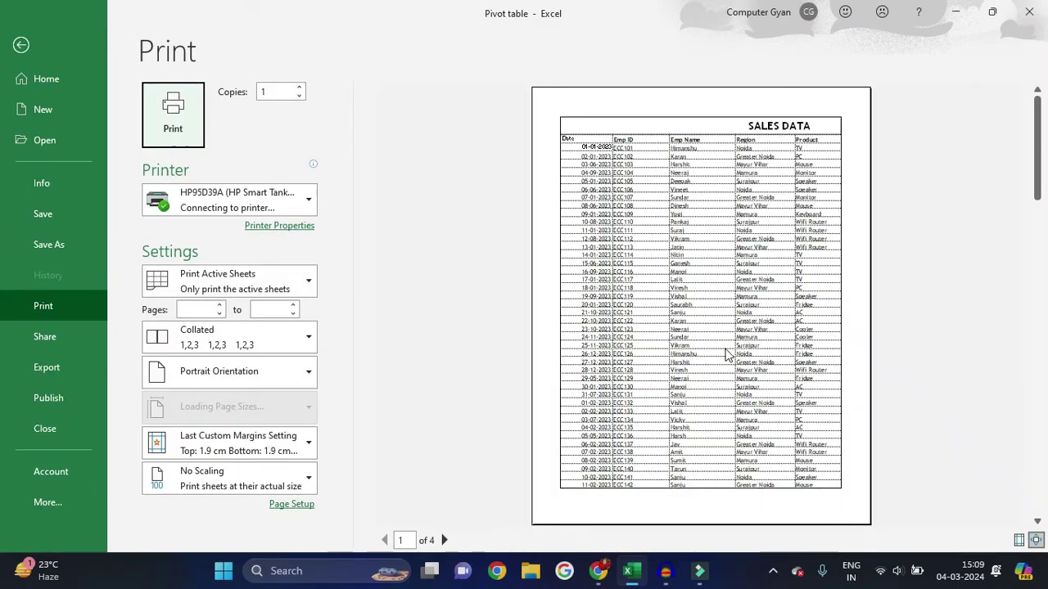
left_click(1036, 540)
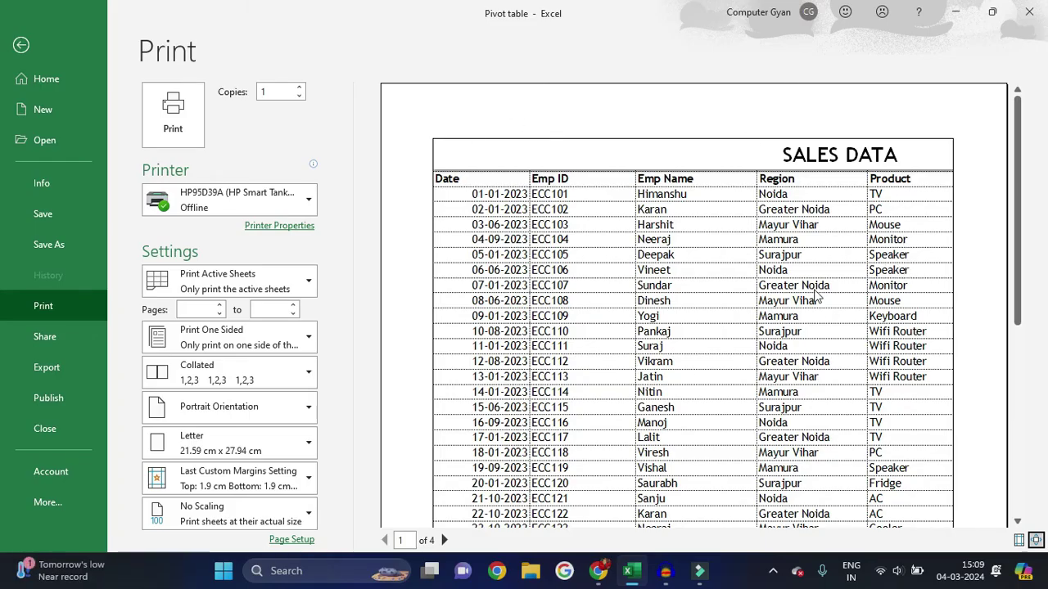
left_click(20, 45)
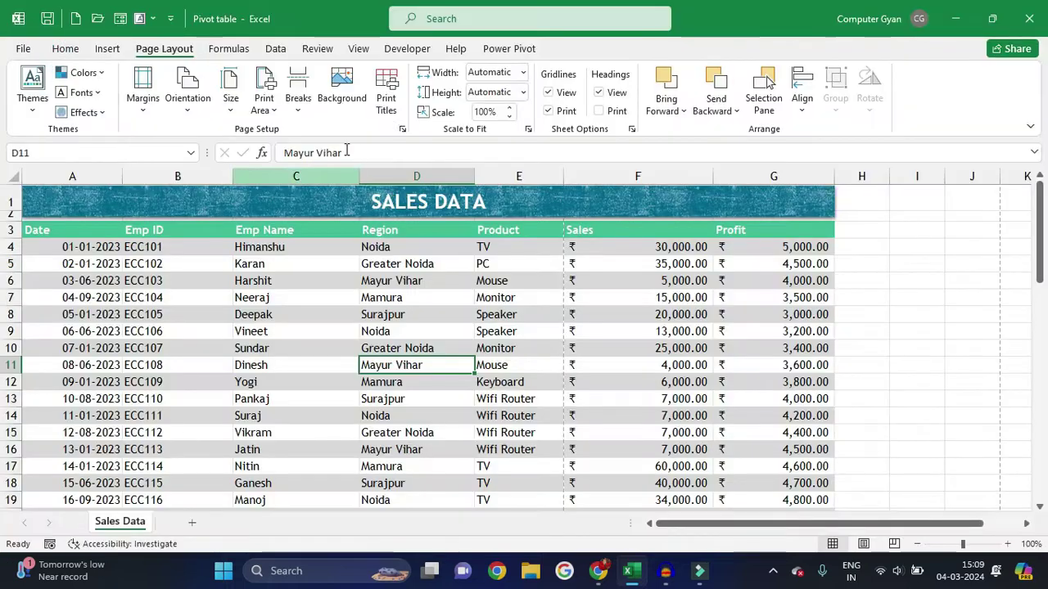
Switch the sheet's print option from Black and white to Draft quality and check the whole first page in the print preview
left_click(386, 98)
left_click(632, 212)
left_click(627, 201)
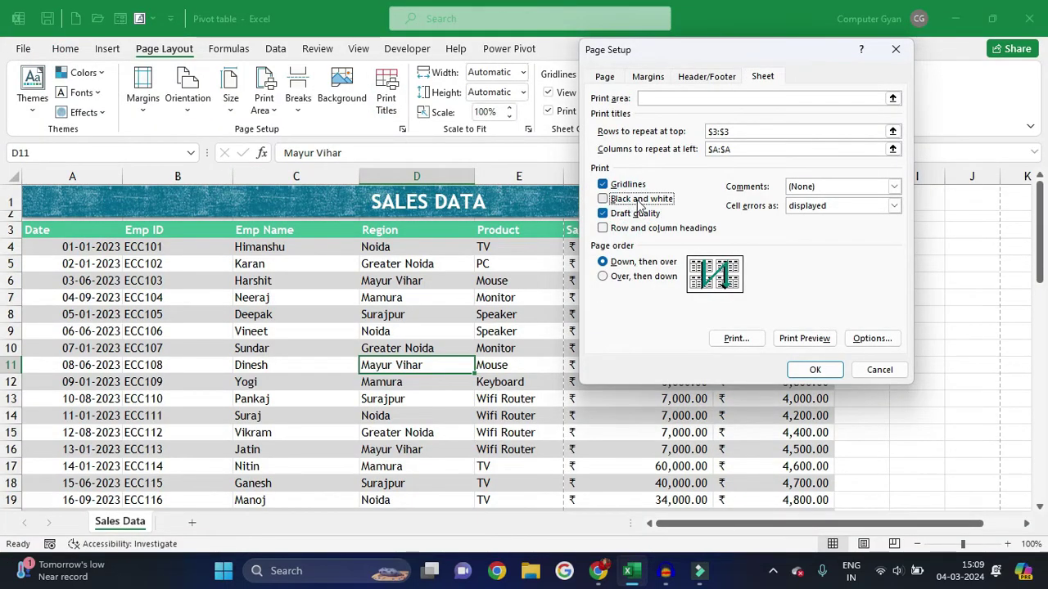
left_click(801, 338)
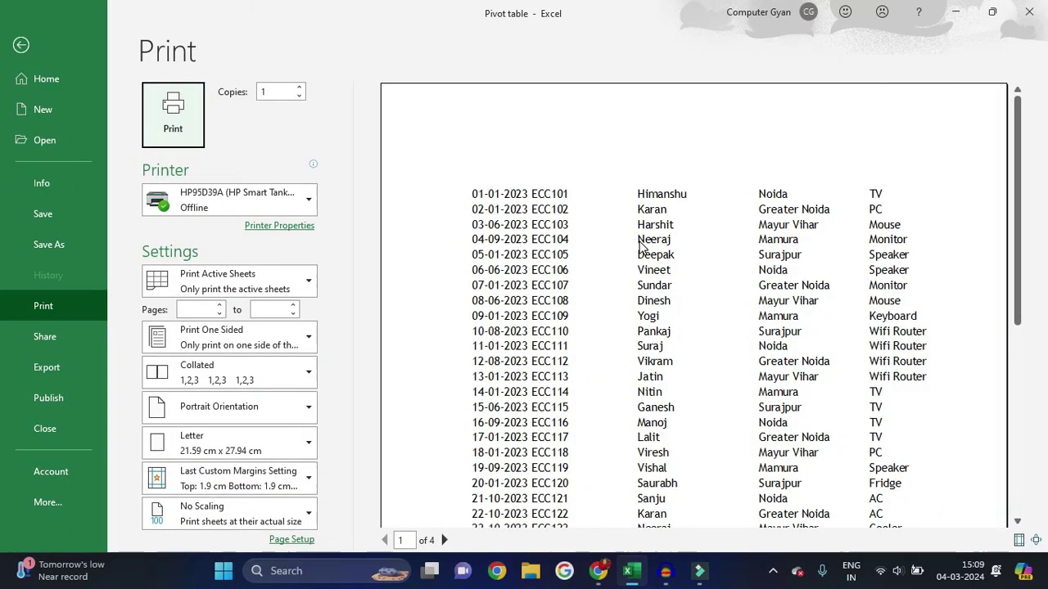
left_click(666, 221)
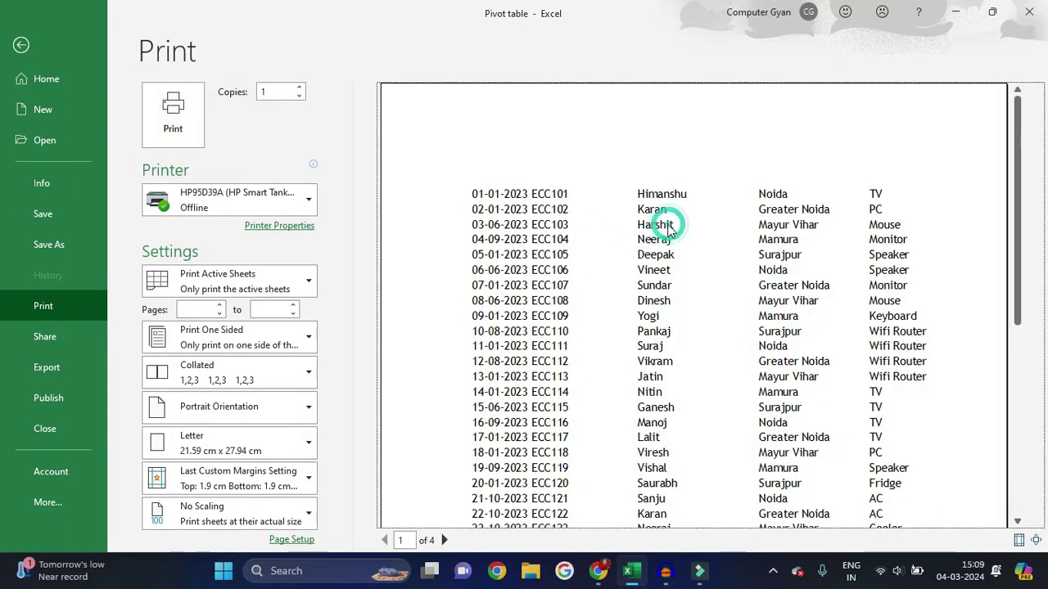
left_click(1037, 541)
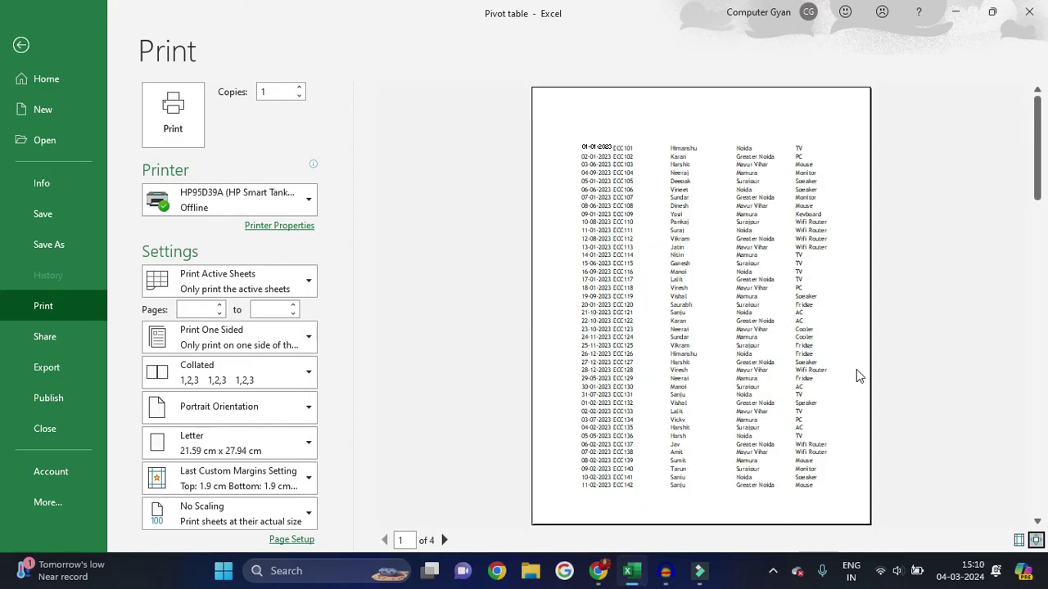
Replace the Draft quality print option with Row and column headings and check the print preview
left_click(23, 45)
left_click(381, 98)
left_click(602, 214)
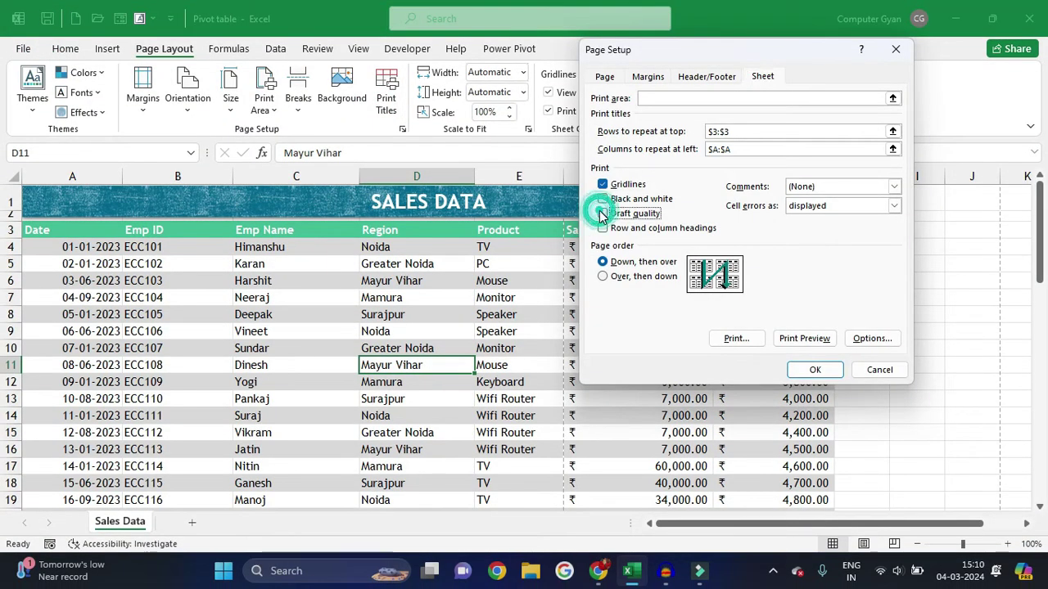
left_click(605, 228)
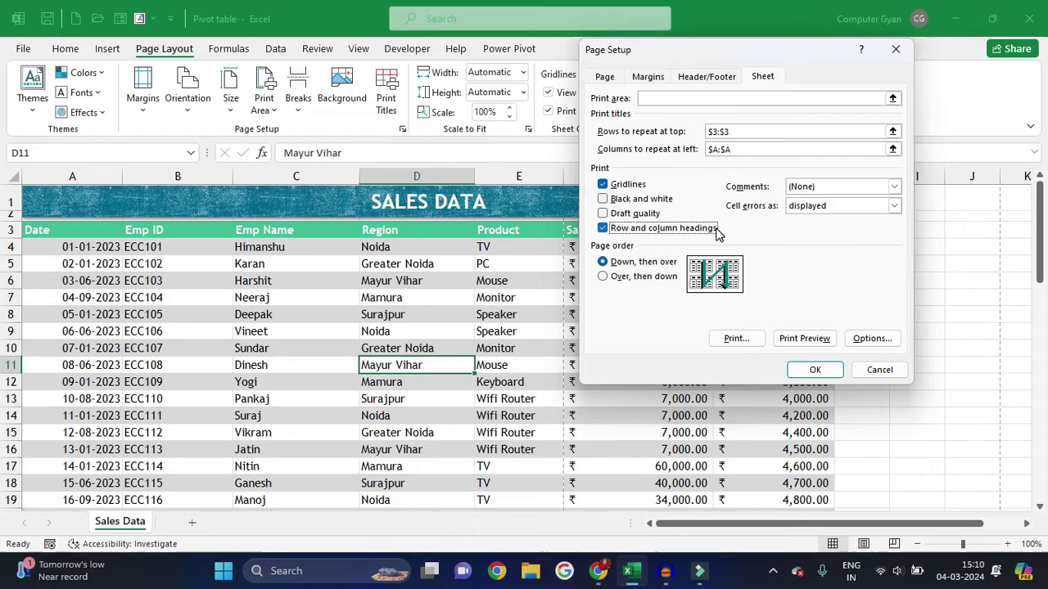
left_click(831, 340)
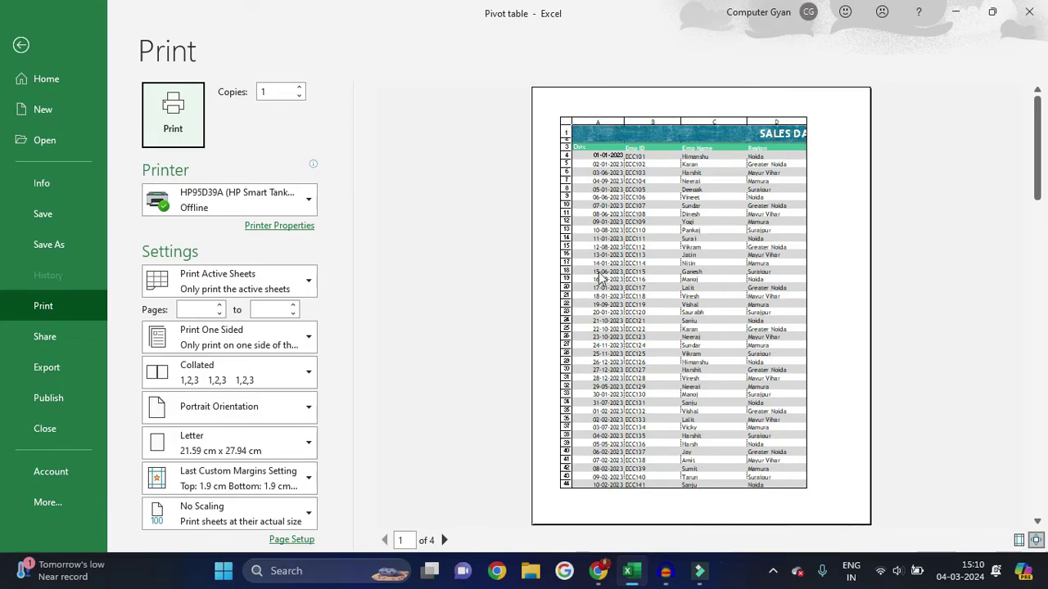
left_click(21, 45)
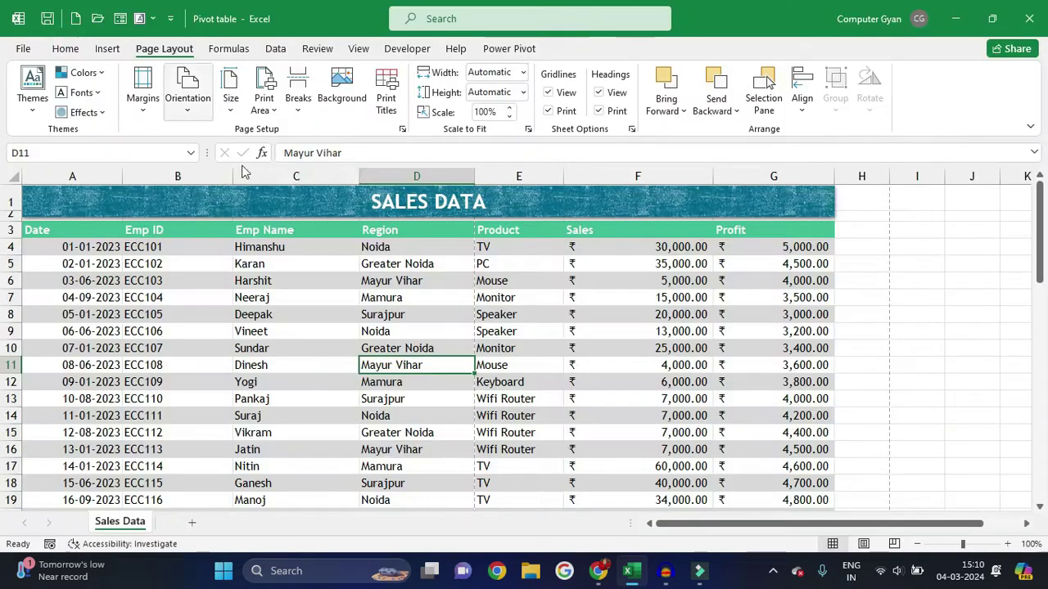
Turn off printing of row and column headings for the sheet
left_click(390, 103)
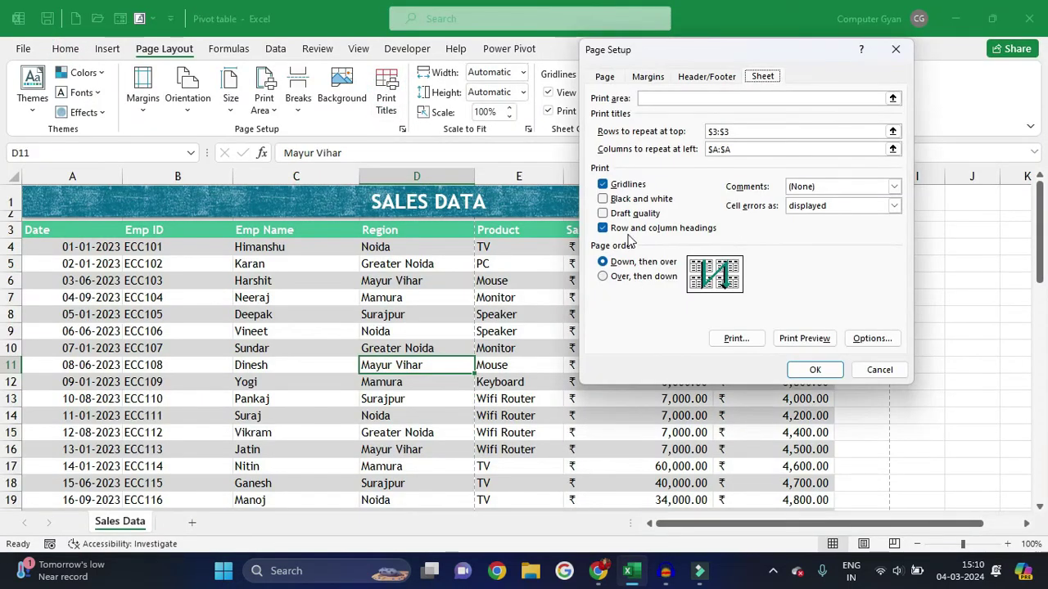
left_click(603, 228)
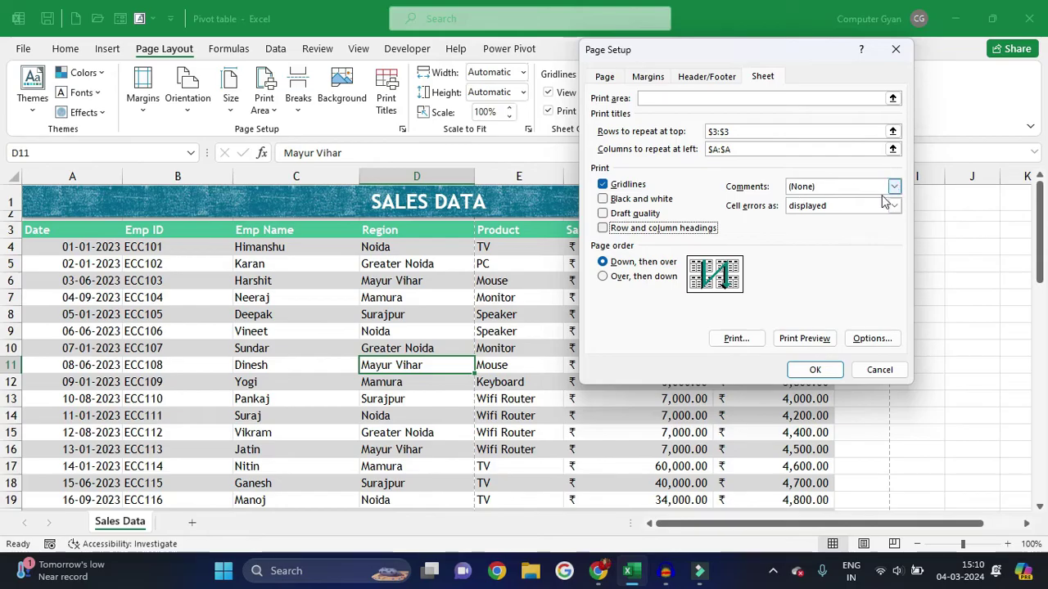
left_click(815, 370)
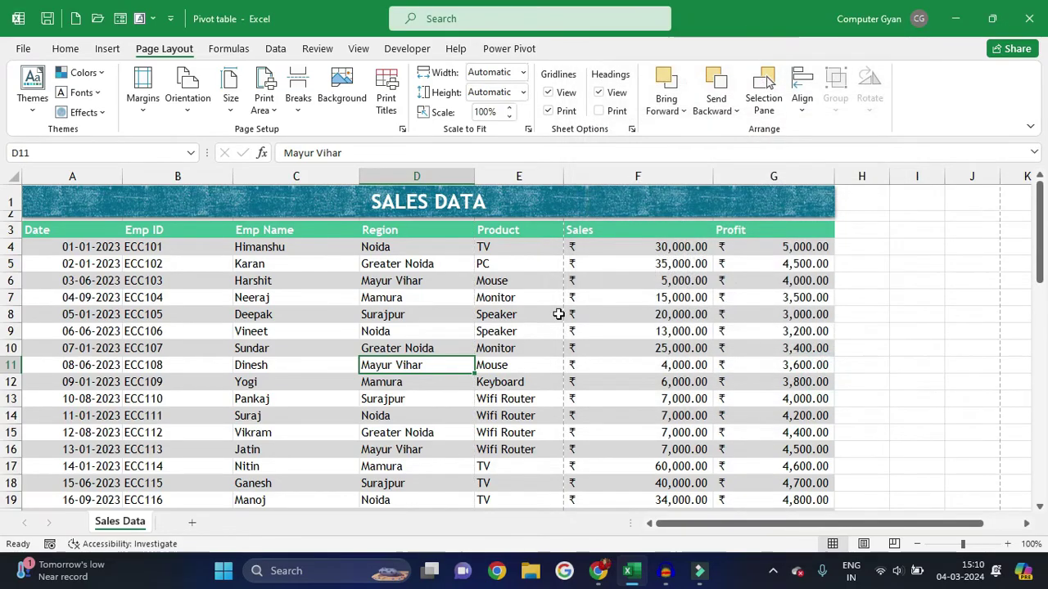
Add a comment reading "Emp id" to the Emp ID header cell B3 and keep it shown on the sheet
left_click(180, 230)
right_click(181, 231)
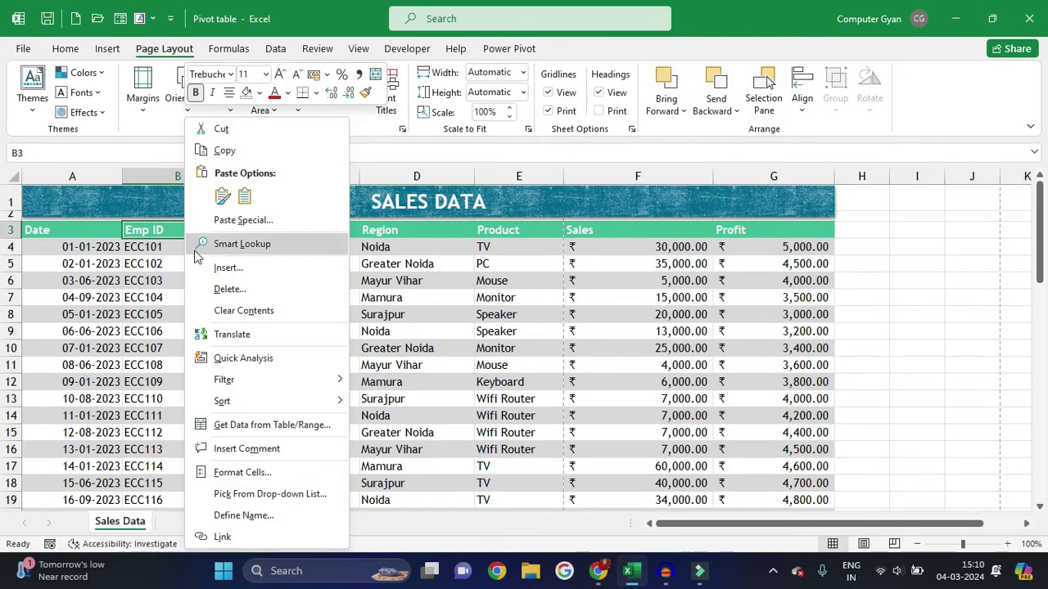
left_click(277, 452)
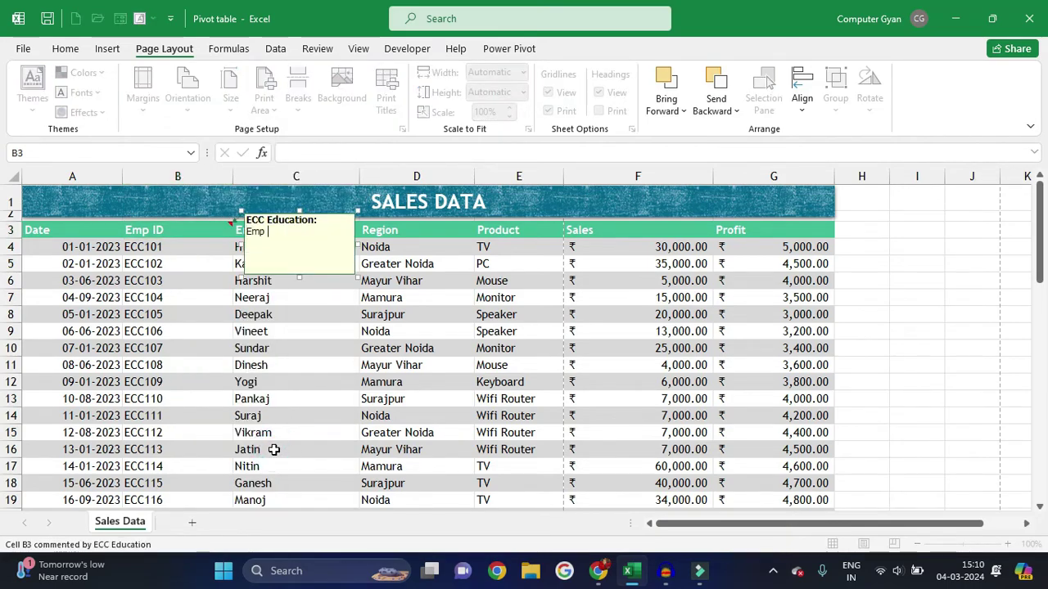
left_click(275, 449)
right_click(215, 232)
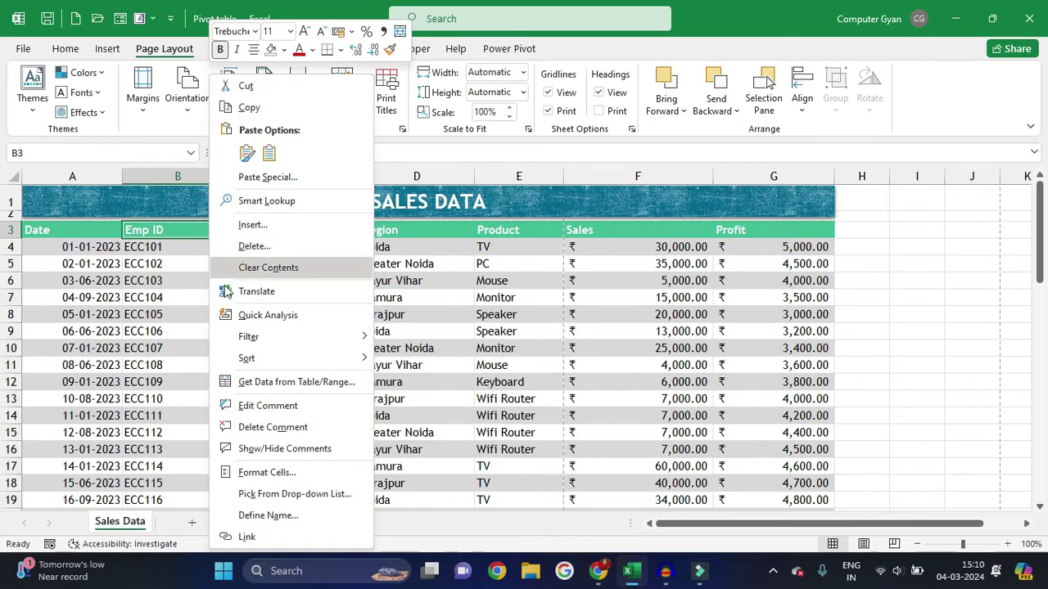
left_click(278, 449)
left_click(416, 381)
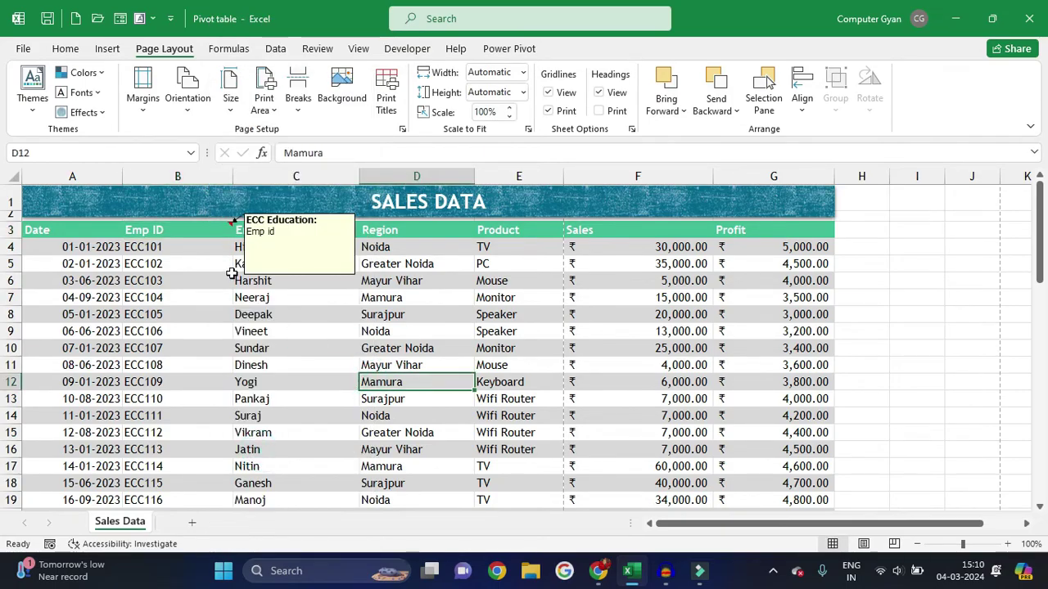
Set comments to print "As displayed on sheet", checking the print preview before and after the change
key("ctrl+p")
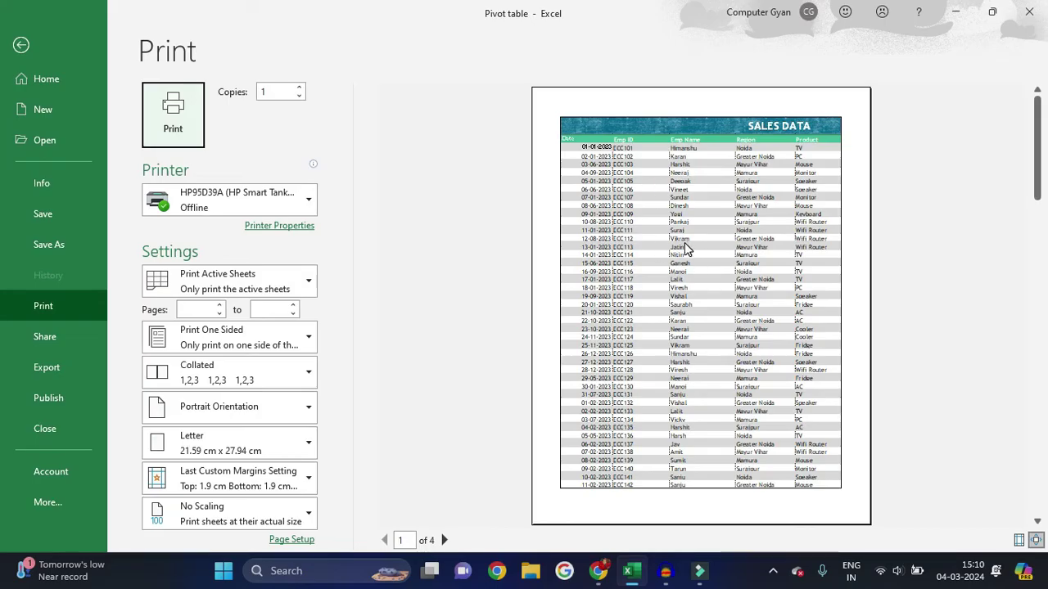
key("Escape")
left_click(381, 100)
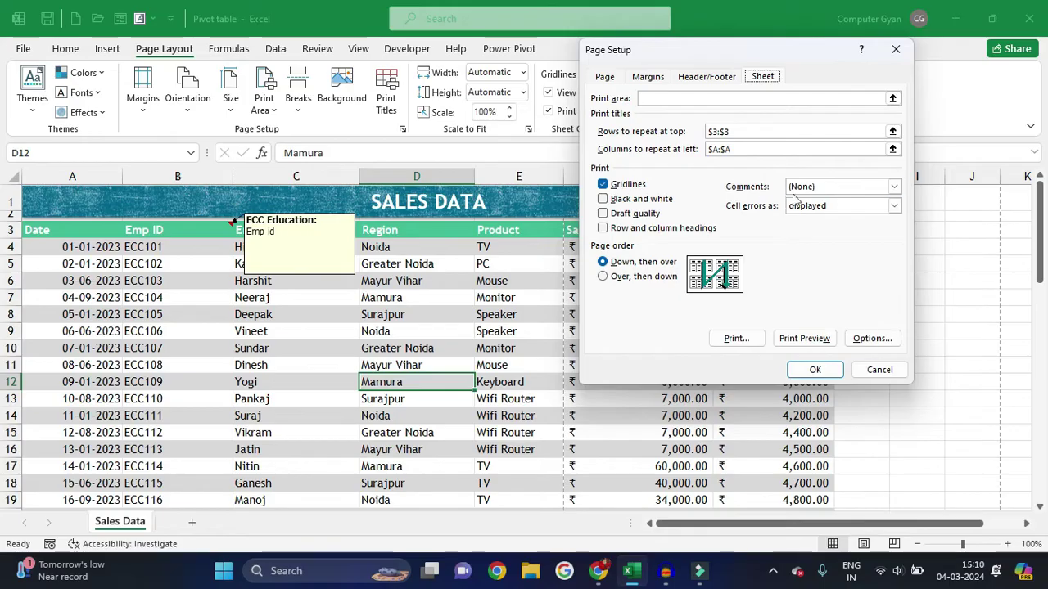
left_click(808, 187)
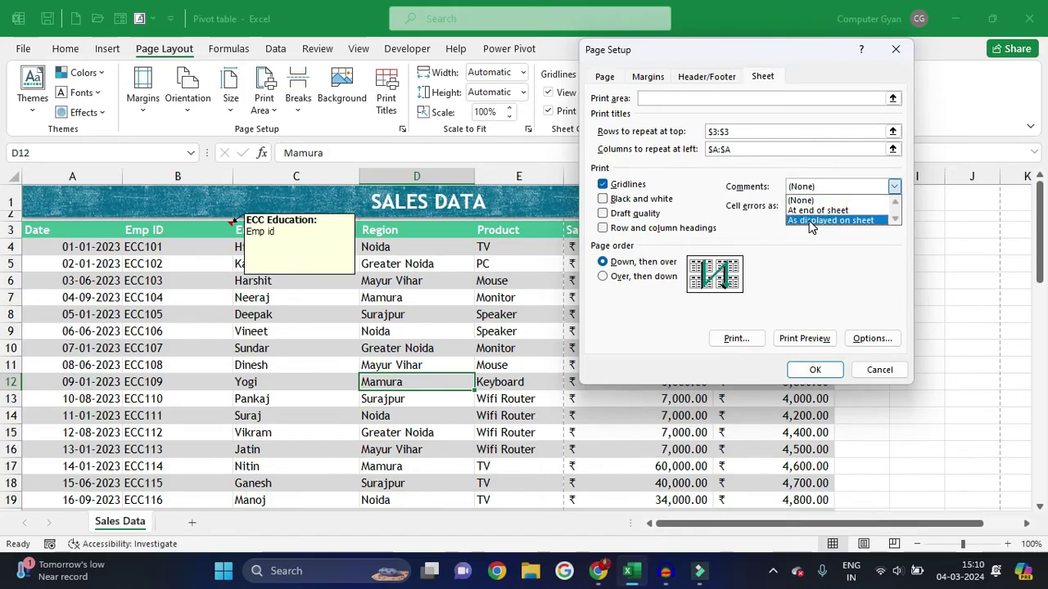
left_click(809, 222)
left_click(805, 339)
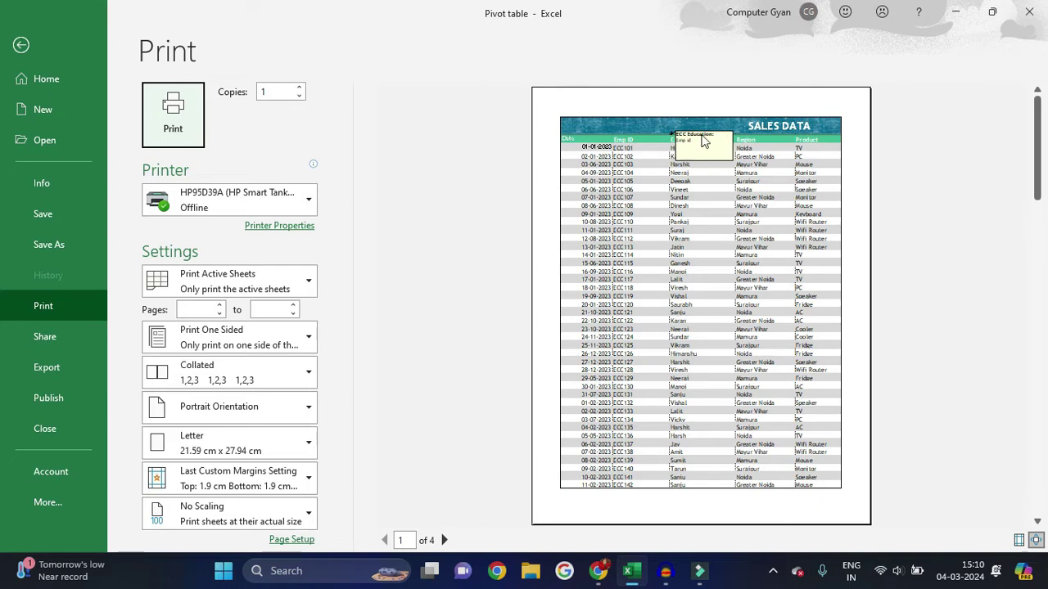
key("Escape")
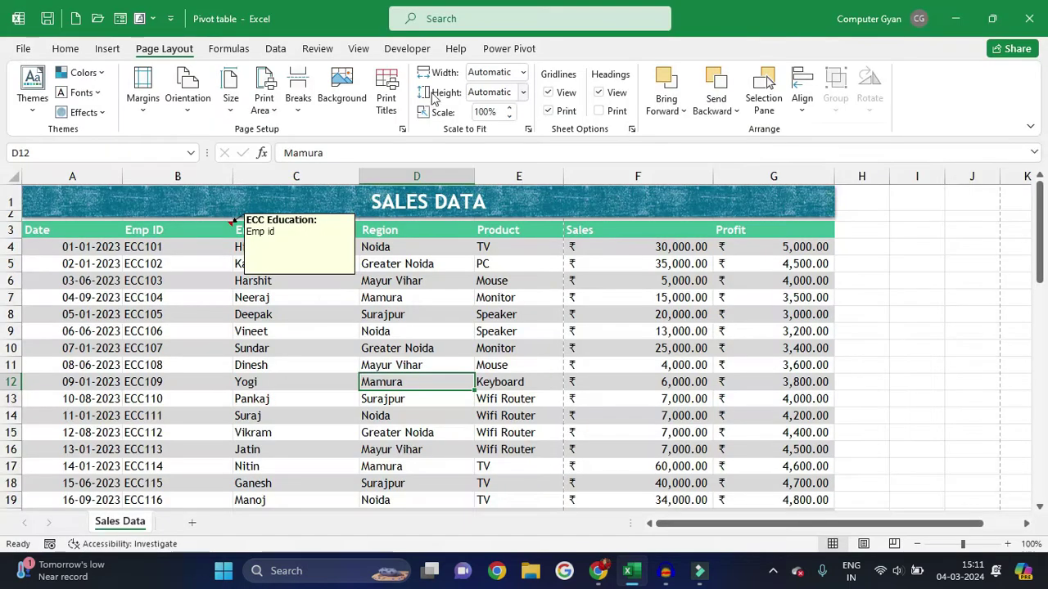
Set comments to print "At end of sheet" and page through the print preview to the last page
left_click(396, 87)
left_click(836, 187)
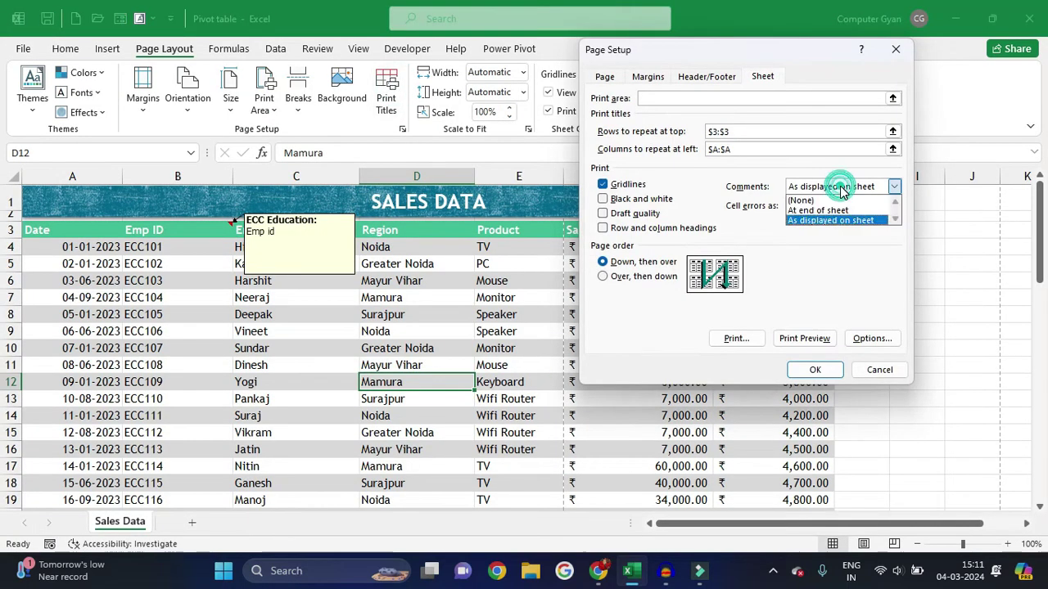
left_click(835, 209)
left_click(805, 338)
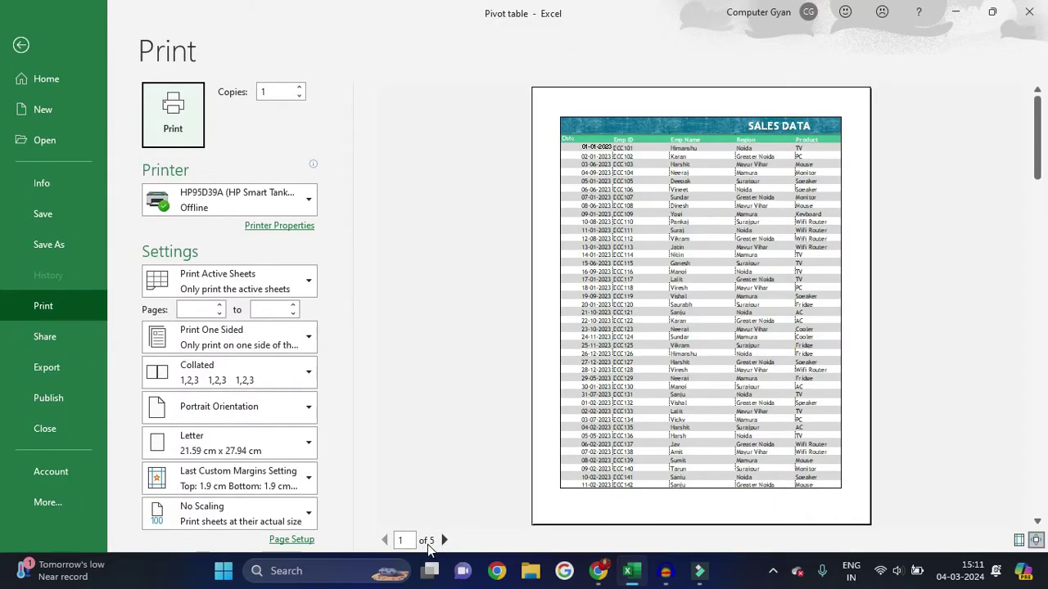
left_click(444, 541)
left_click(444, 540)
left_click(444, 540)
left_click(443, 540)
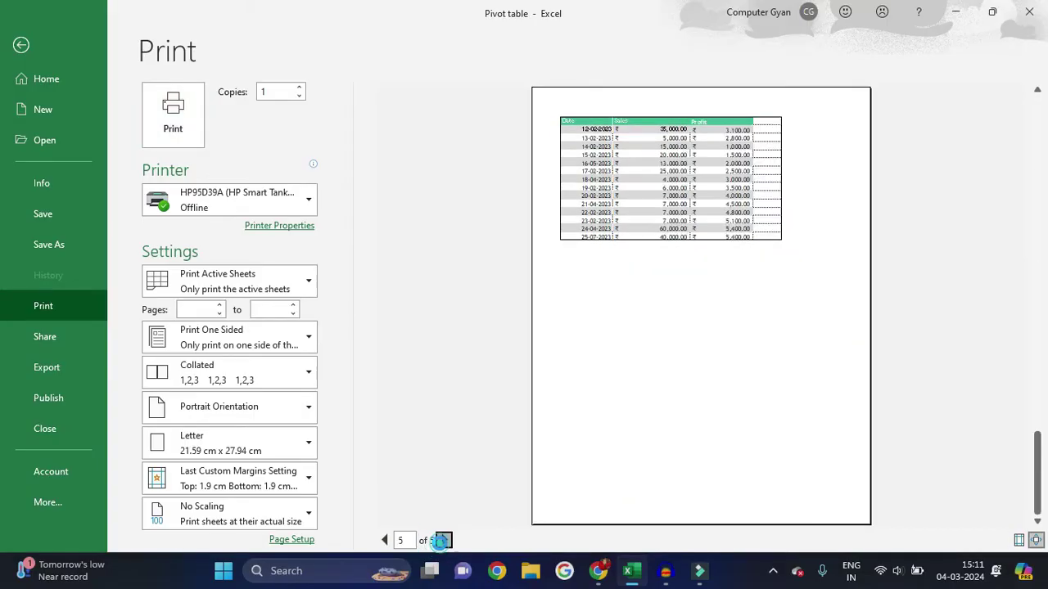
Zoom in on the comment text on the print preview's last page, then return to the sheet and review the page setup's sheet options
left_click(1037, 540)
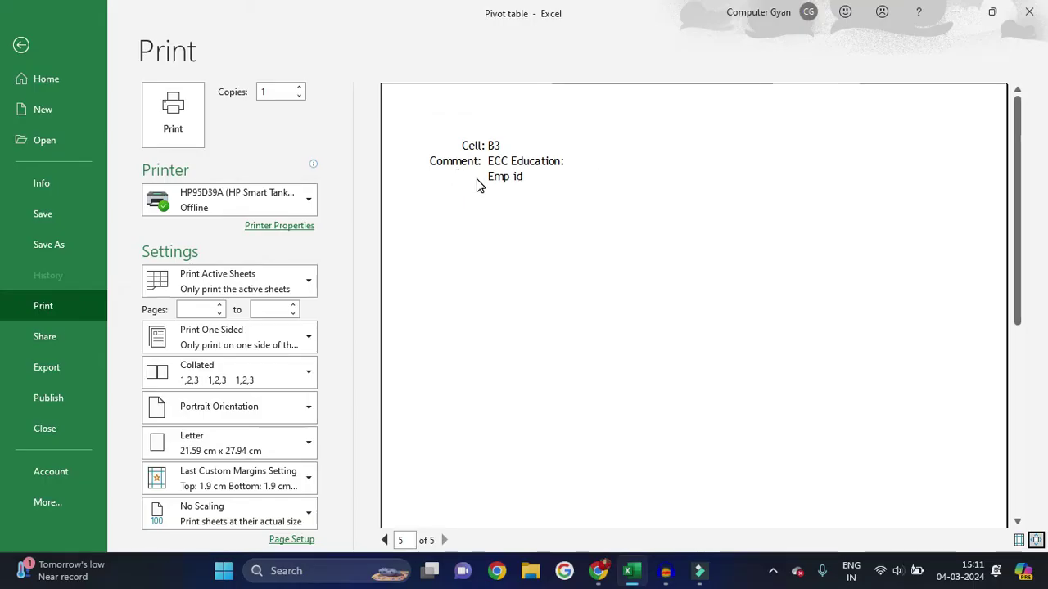
key("Escape")
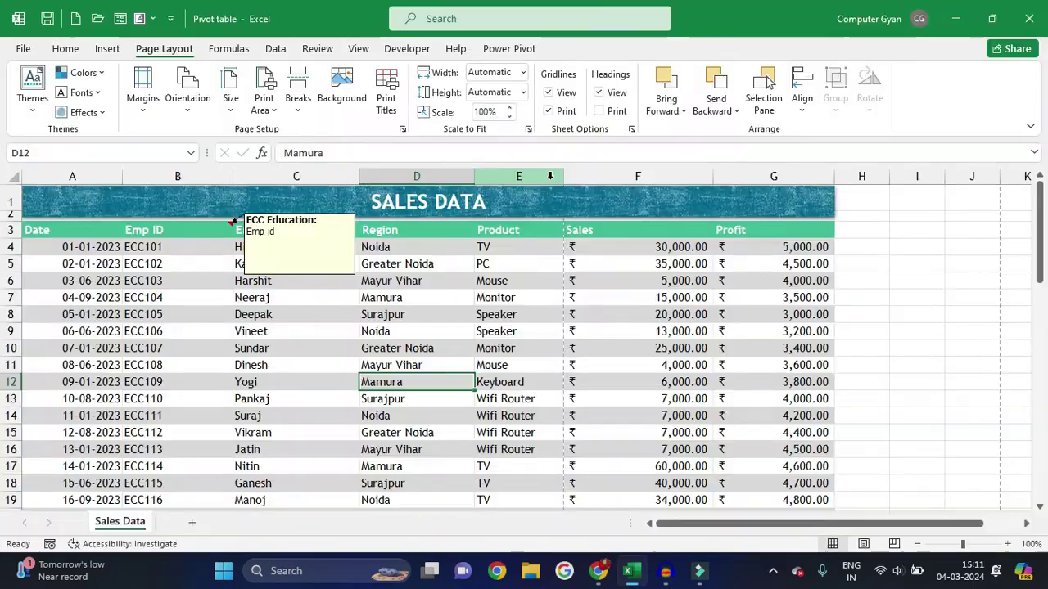
left_click(392, 105)
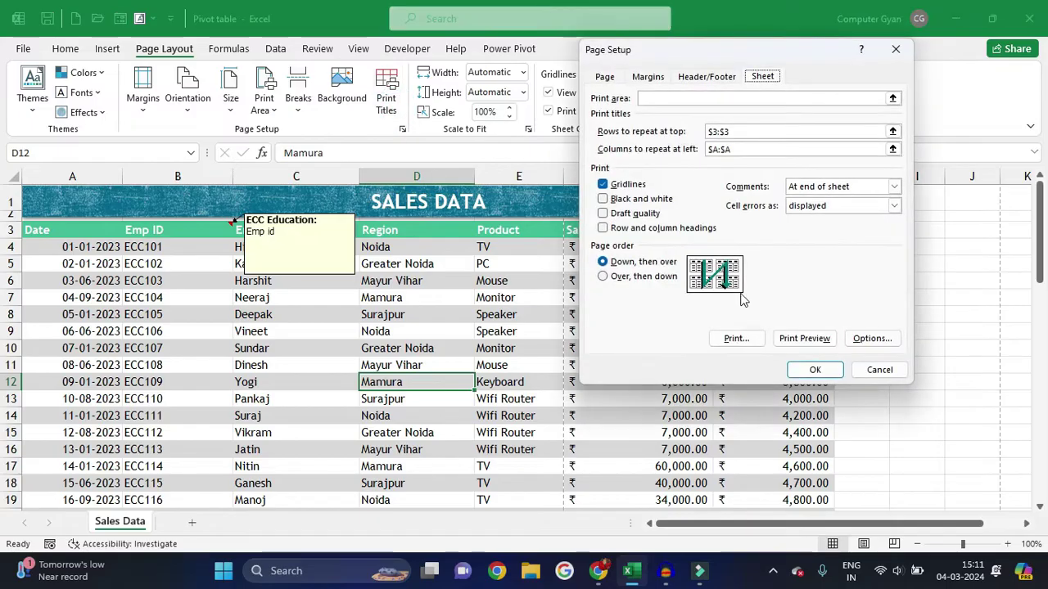
left_click(879, 369)
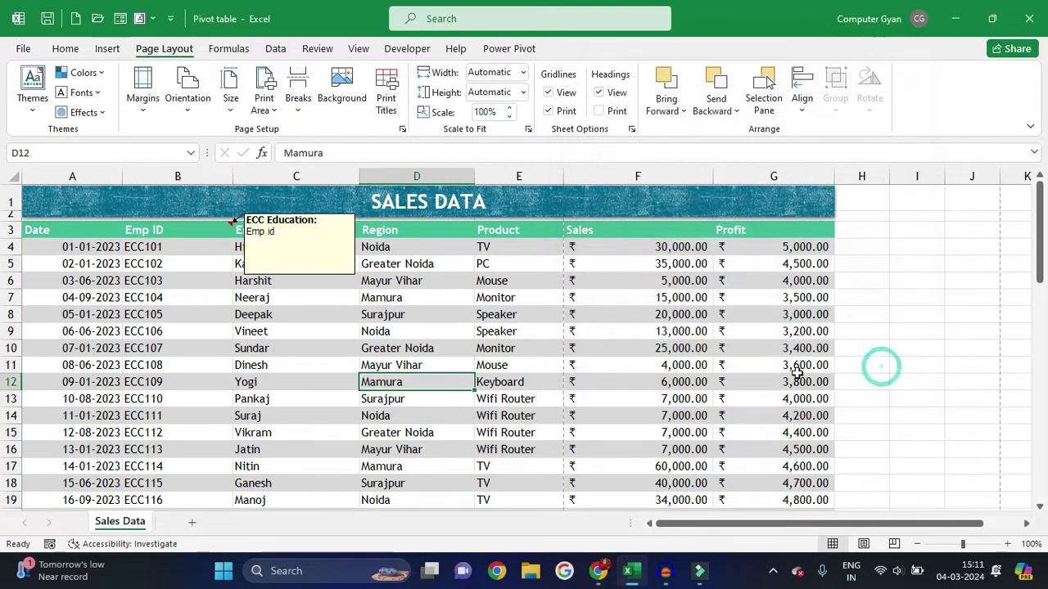
Enter the formula =uk in Product cell E4 and check how that cell appears in the print preview
left_click(502, 248)
type("uk")
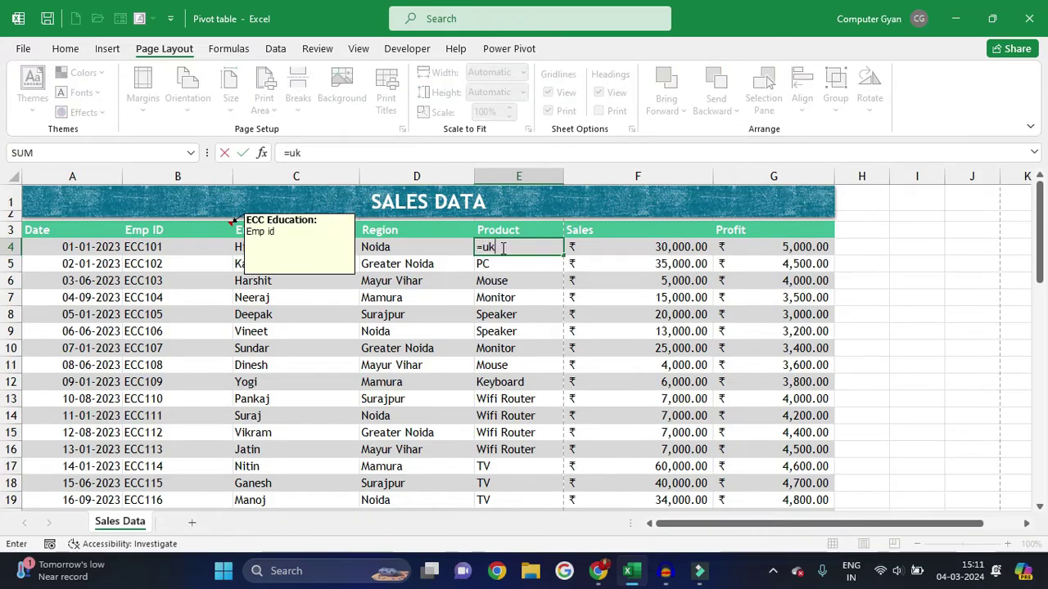
key("Return")
left_click(502, 247)
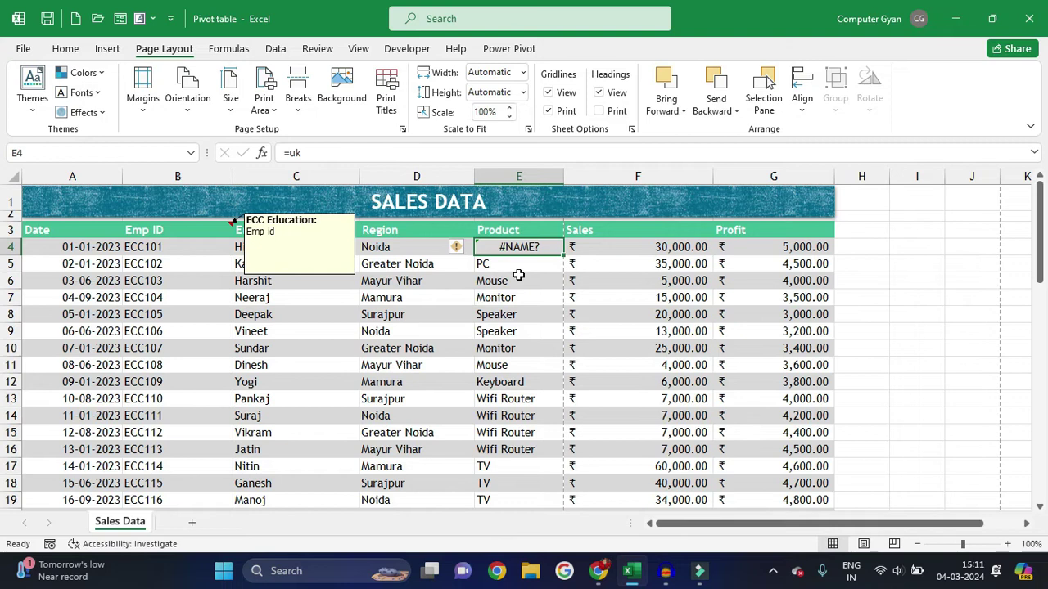
key("ctrl+p")
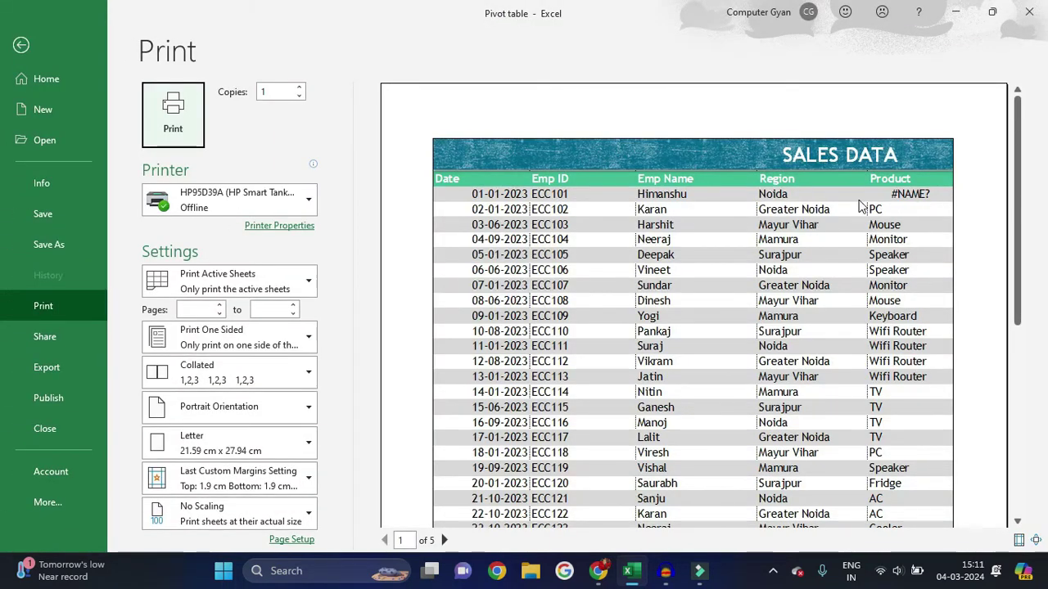
key("Escape")
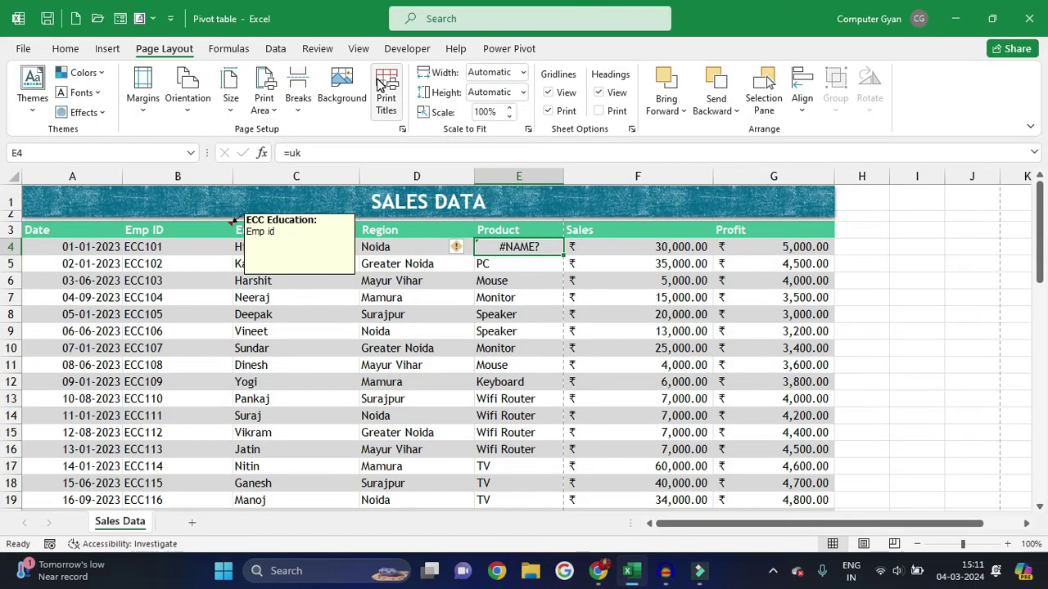
Set cell errors to print as <blank> and check cell E4 in the print preview
left_click(384, 86)
left_click(888, 206)
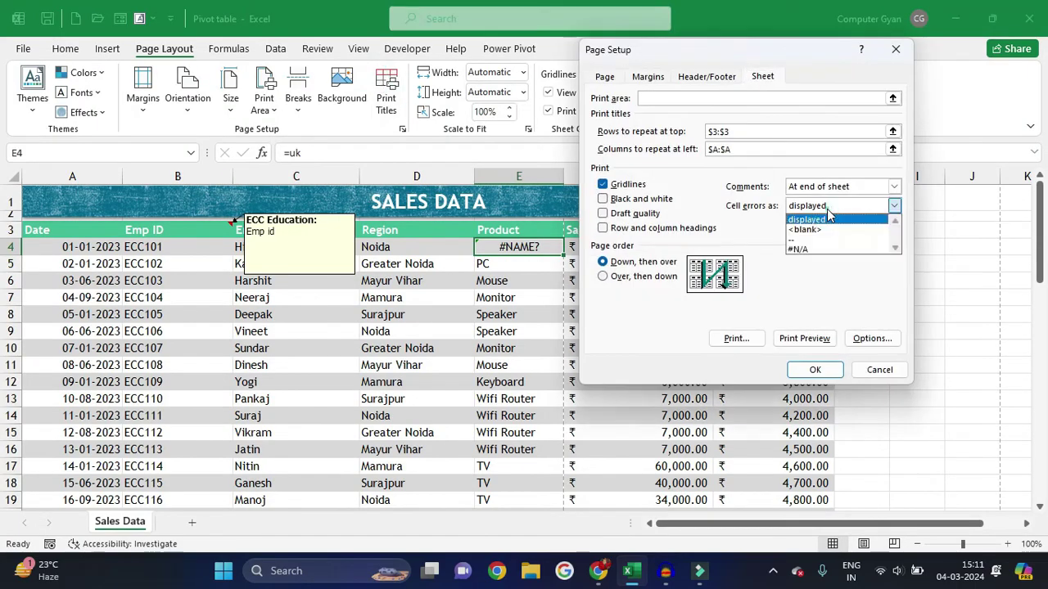
left_click(827, 228)
left_click(816, 335)
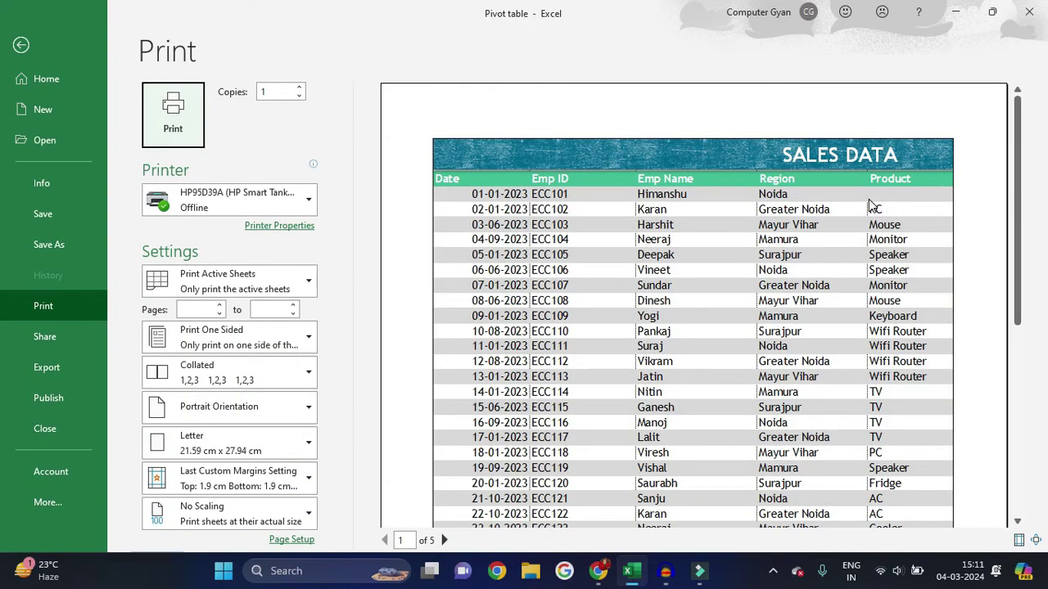
left_click(22, 45)
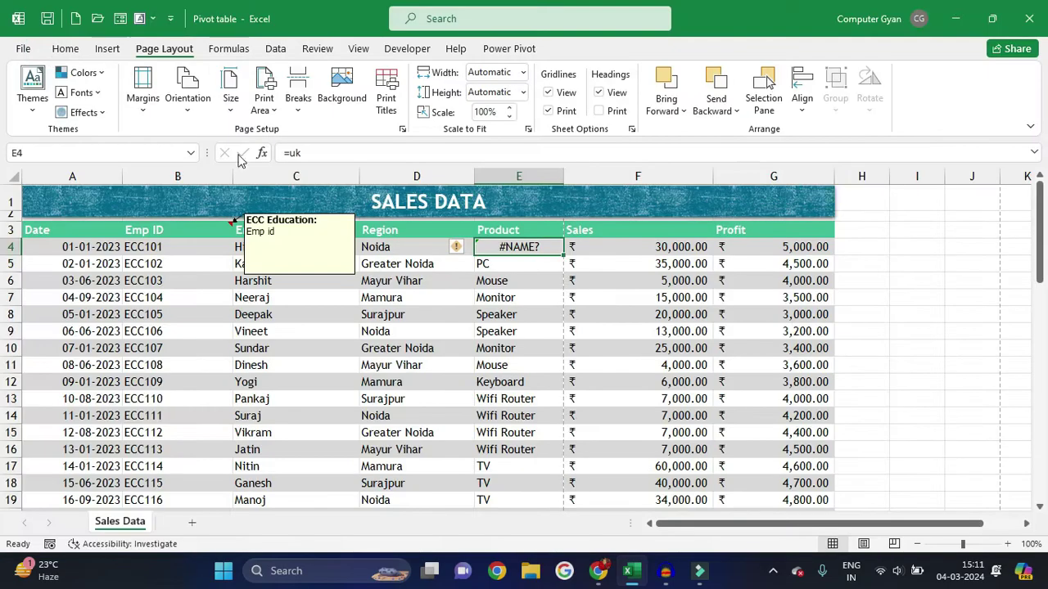
Set cell errors to print as #N/A and show the result in the print preview
left_click(386, 88)
left_click(805, 210)
left_click(805, 248)
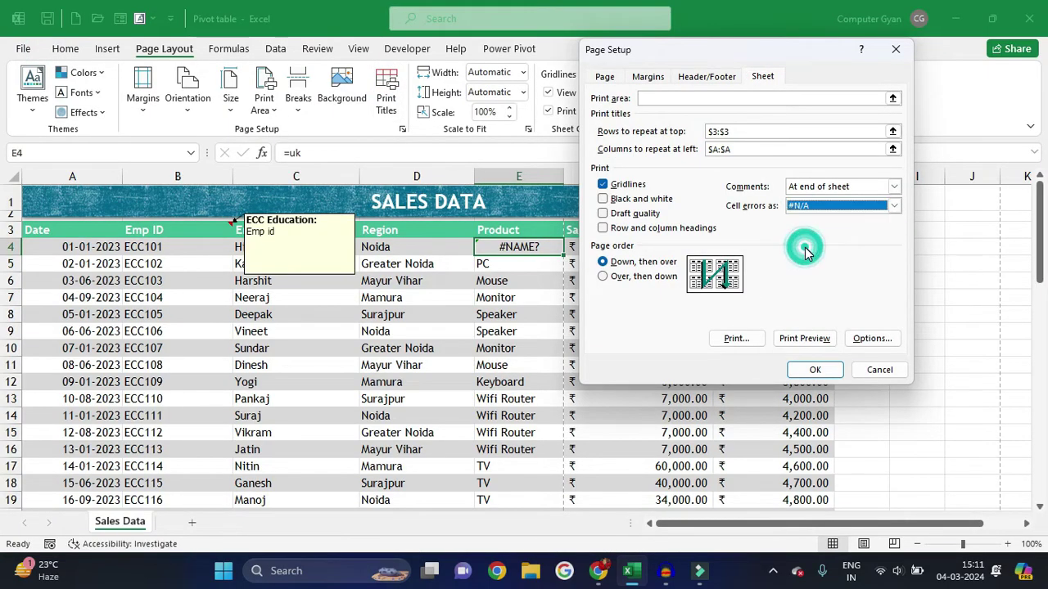
left_click(804, 338)
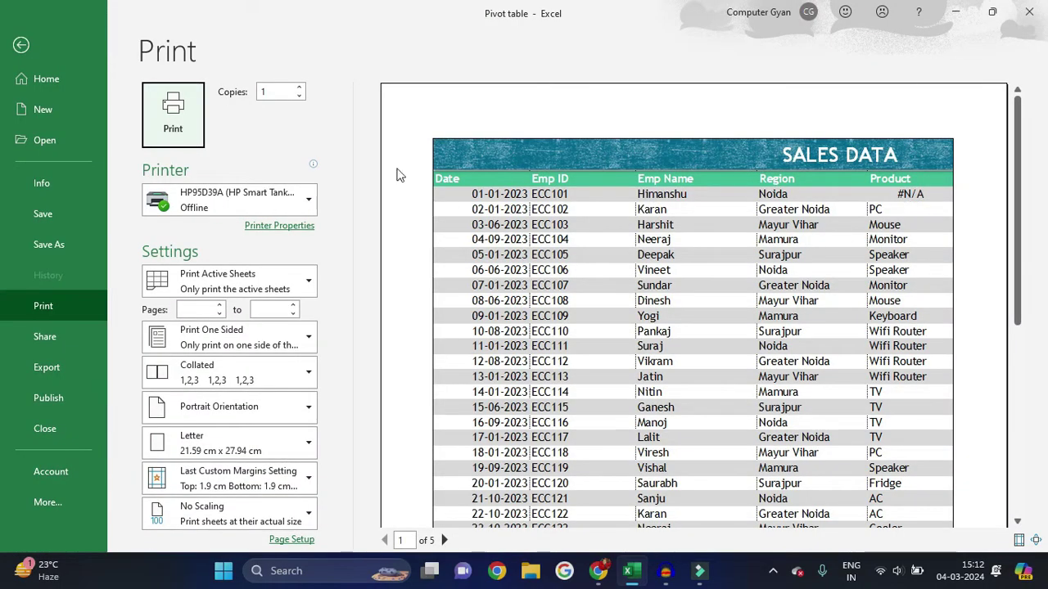
Show whole pages in the print preview and page through to page 3 to examine the page order
left_click(1035, 540)
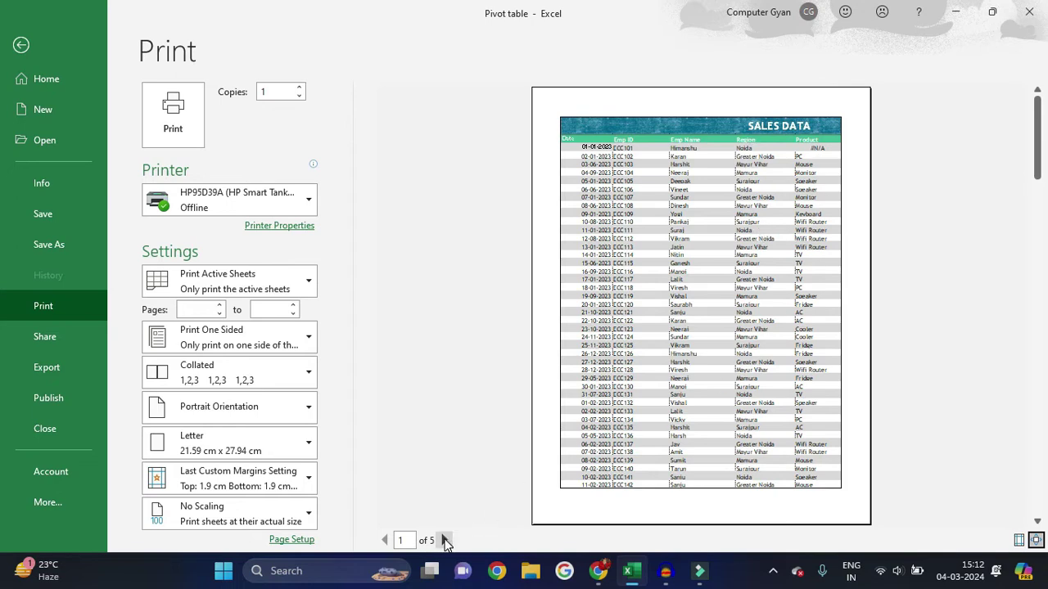
left_click(443, 540)
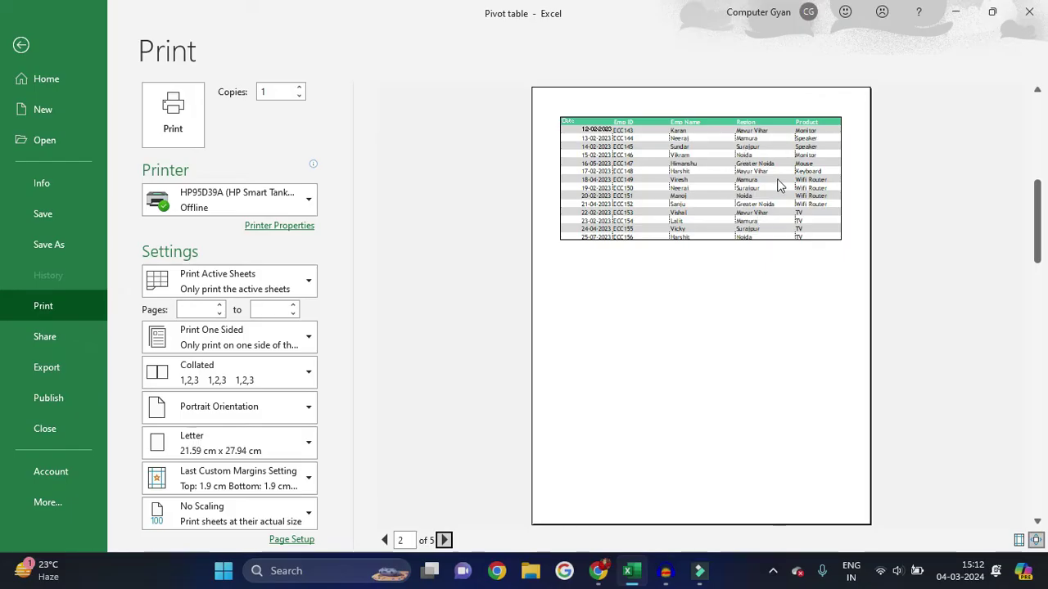
left_click(447, 540)
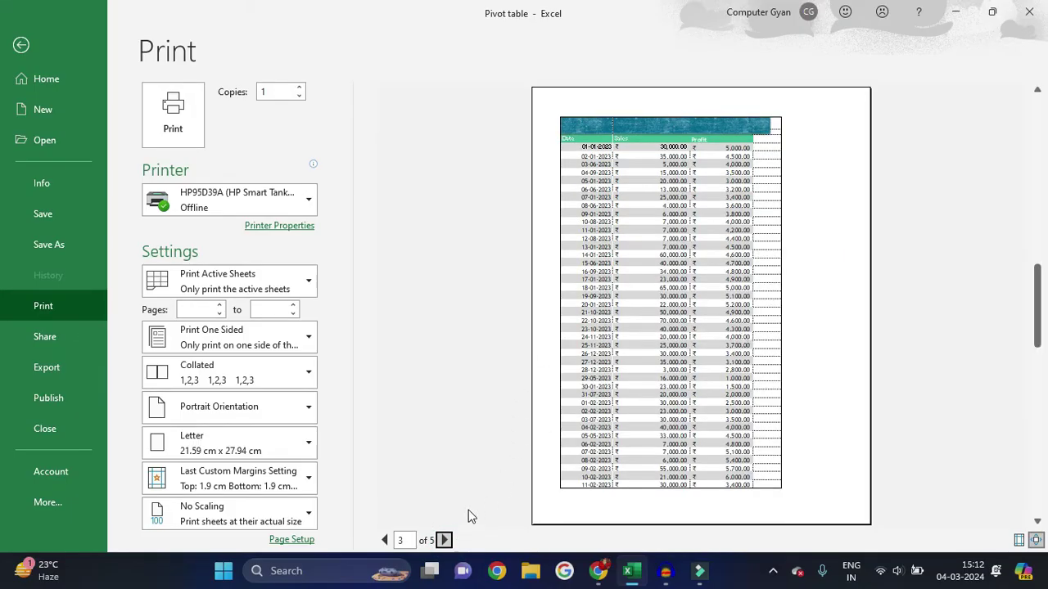
key("Escape")
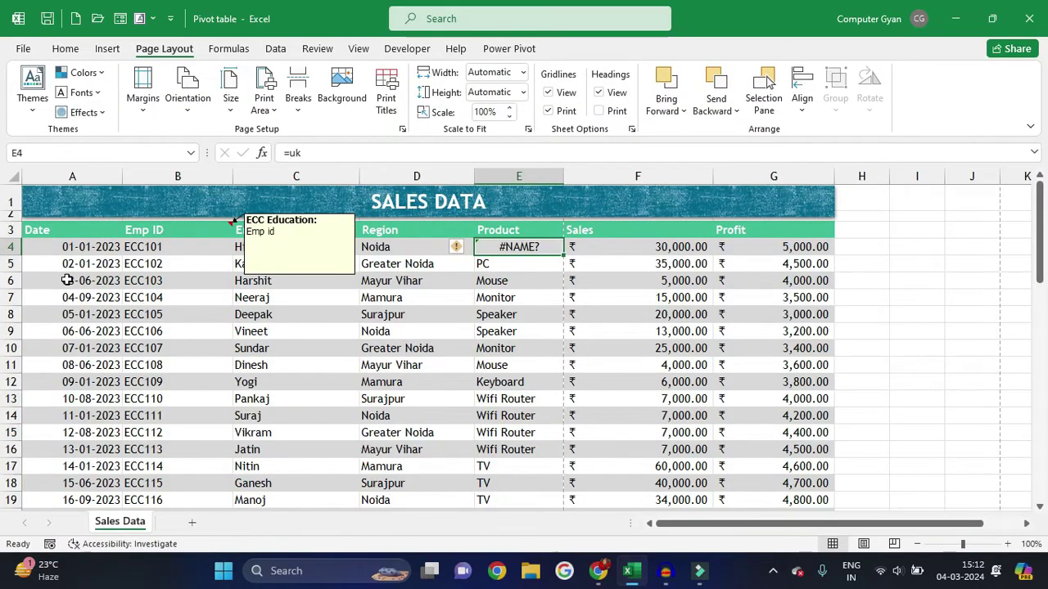
Examine how the page breaks divide the sales table, highlighting the column A–E and F–G blocks above and below the break under row 45
left_click_drag(51, 227, 495, 328)
scroll(494, 328, "down", 14)
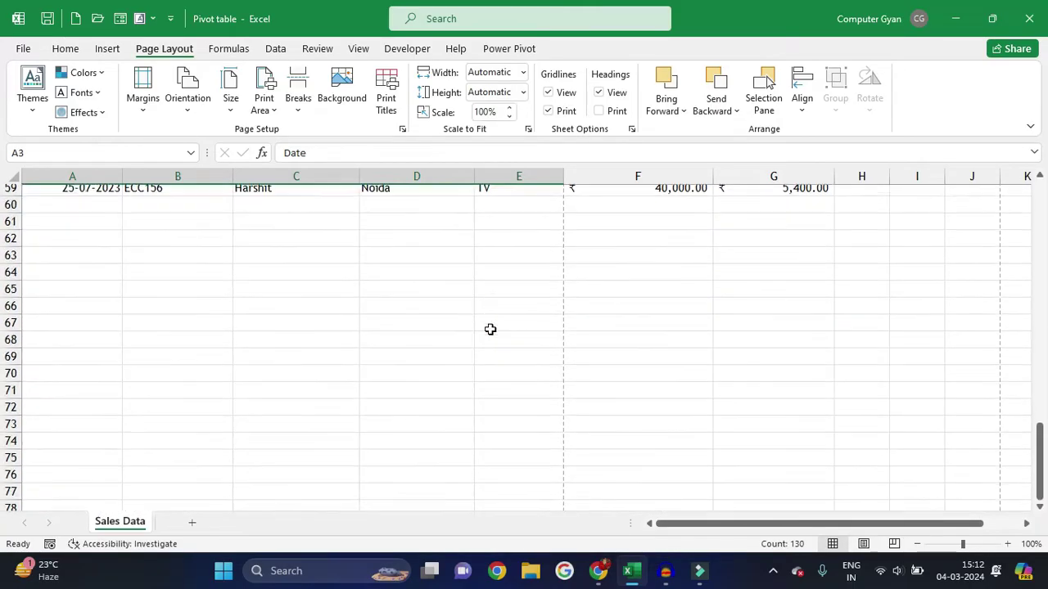
scroll(489, 329, "up", 6)
left_click_drag(102, 296, 488, 493)
left_click(619, 260)
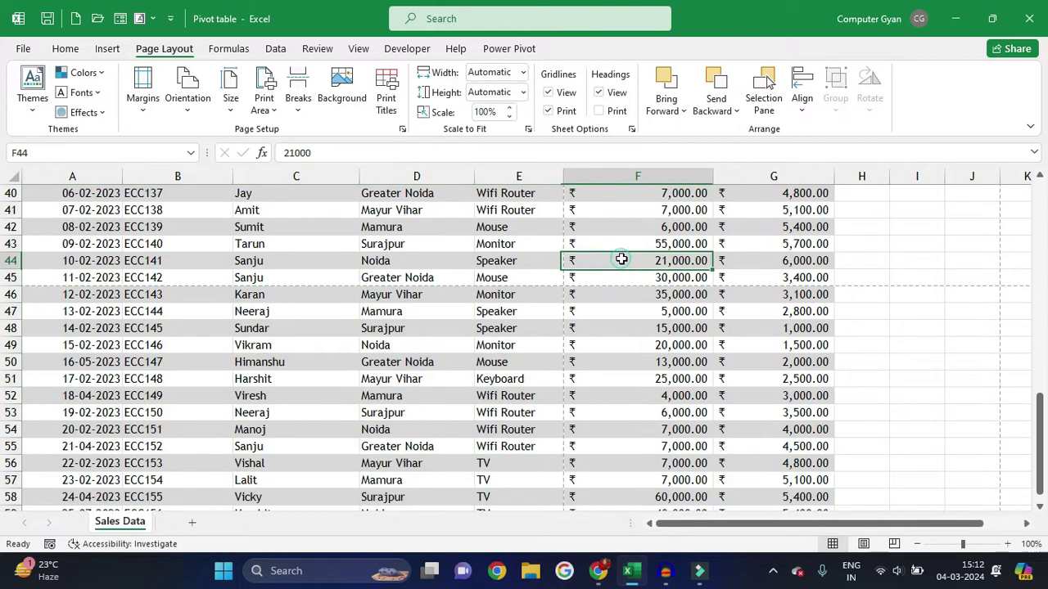
left_click(644, 358)
scroll(492, 345, "up", 13)
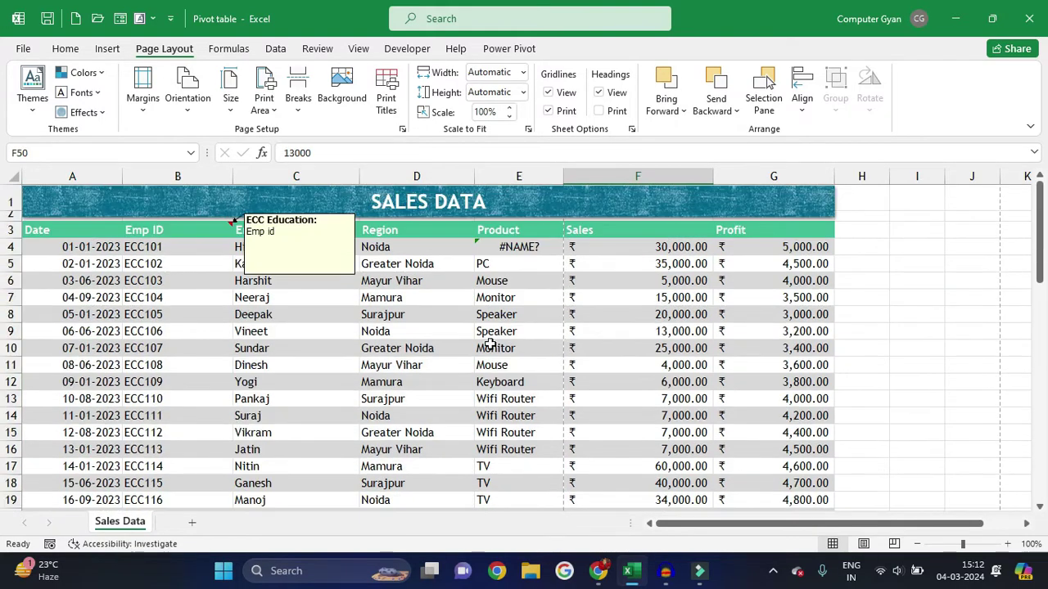
left_click_drag(82, 226, 472, 506)
left_click_drag(591, 234, 732, 466)
scroll(631, 421, "down", 13)
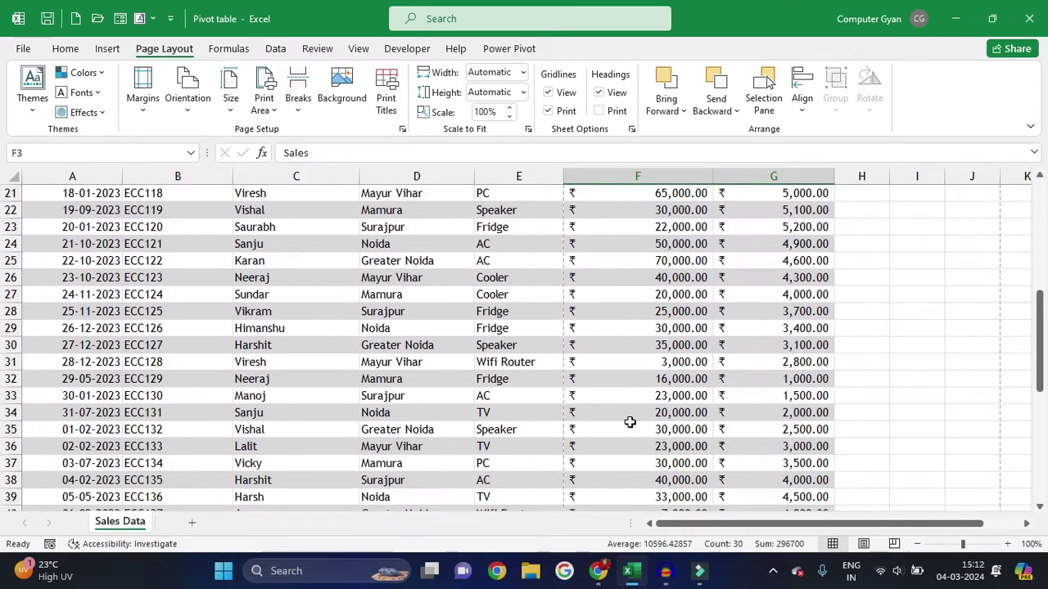
left_click_drag(226, 294, 478, 473)
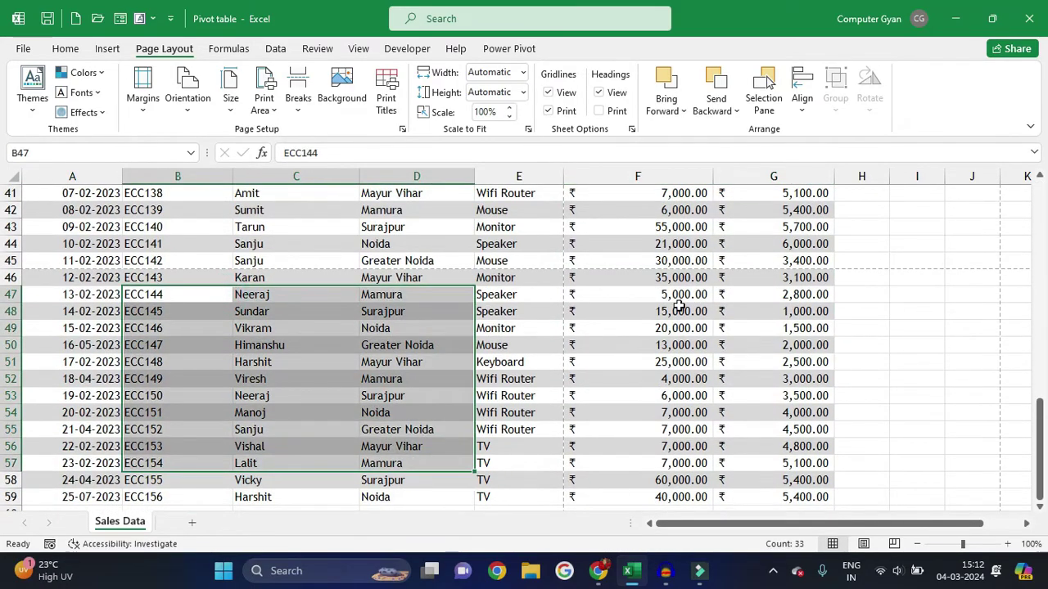
left_click_drag(679, 305, 795, 469)
scroll(819, 467, "up", 13)
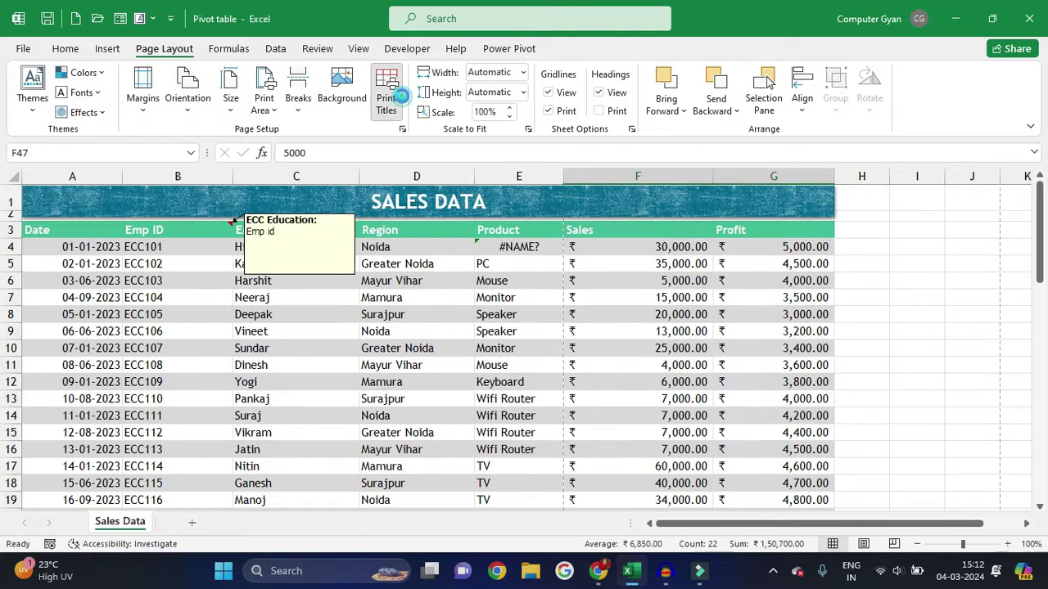
Set the page order to "Over, then down" and page through the print preview to page 4
left_click(391, 95)
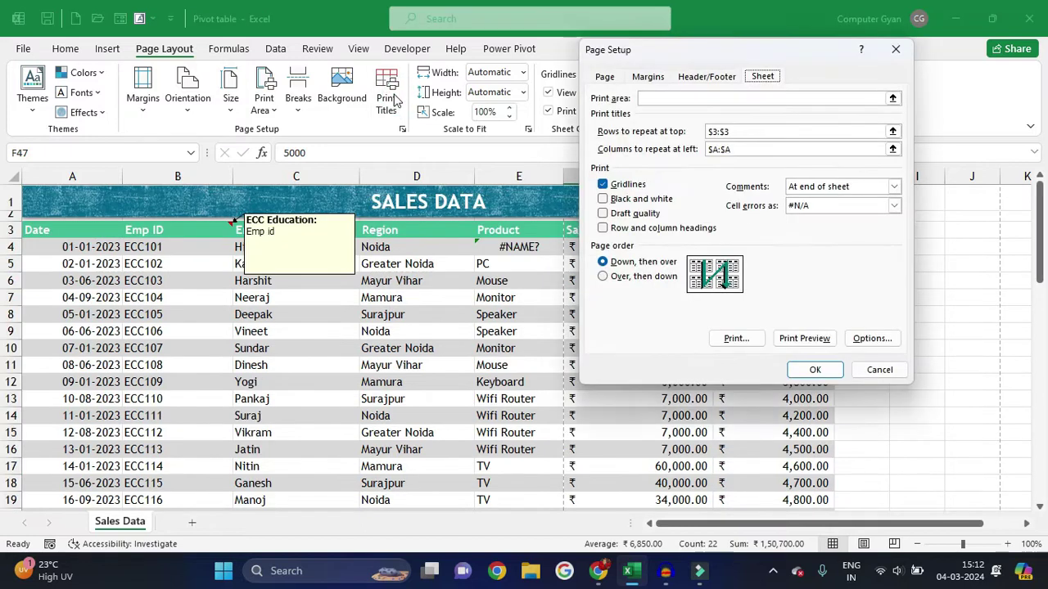
left_click(649, 279)
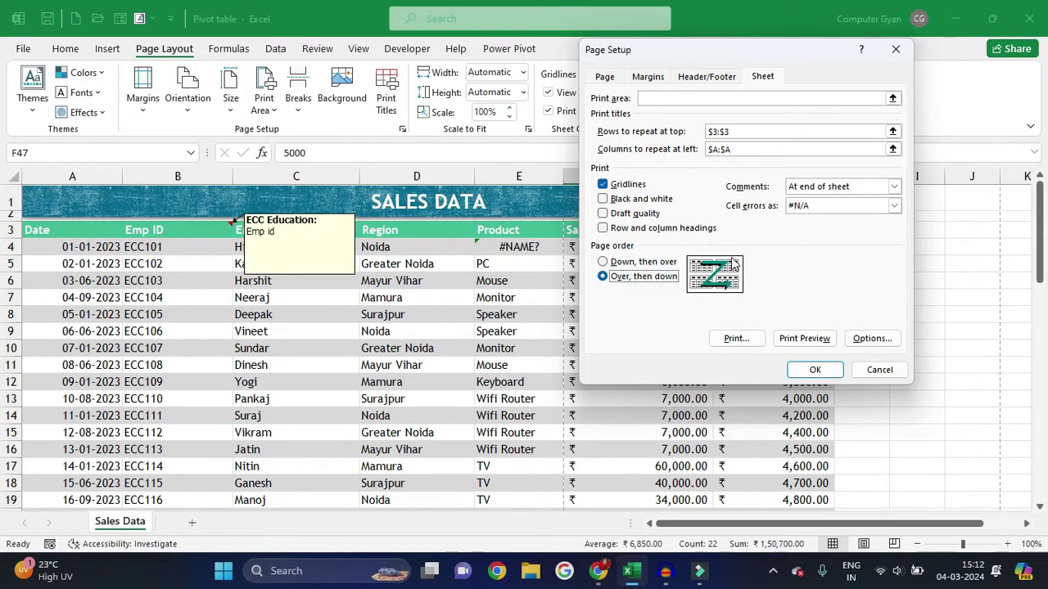
left_click(803, 339)
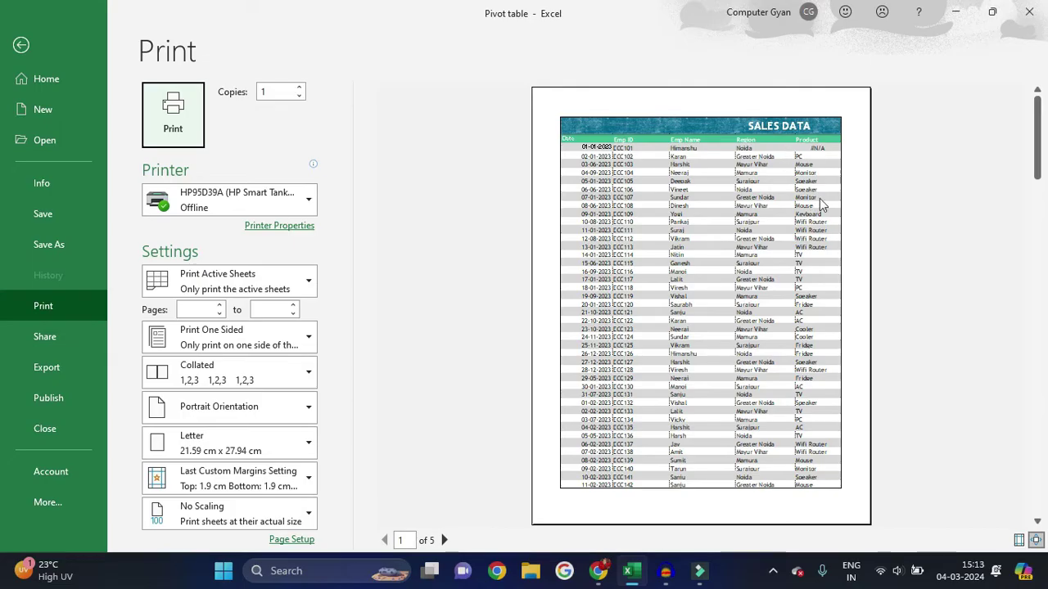
left_click(445, 540)
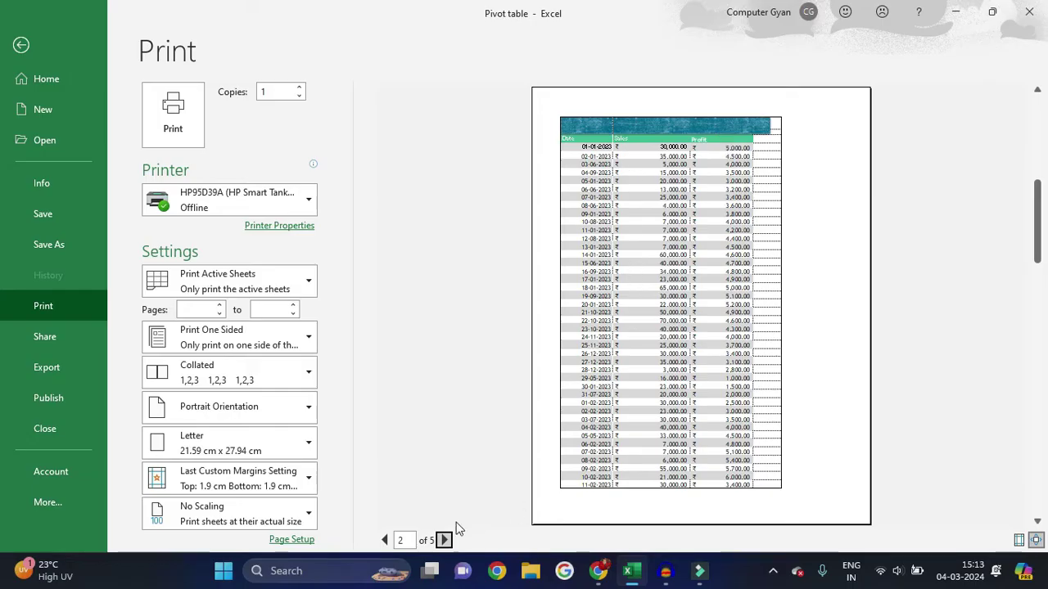
left_click(445, 541)
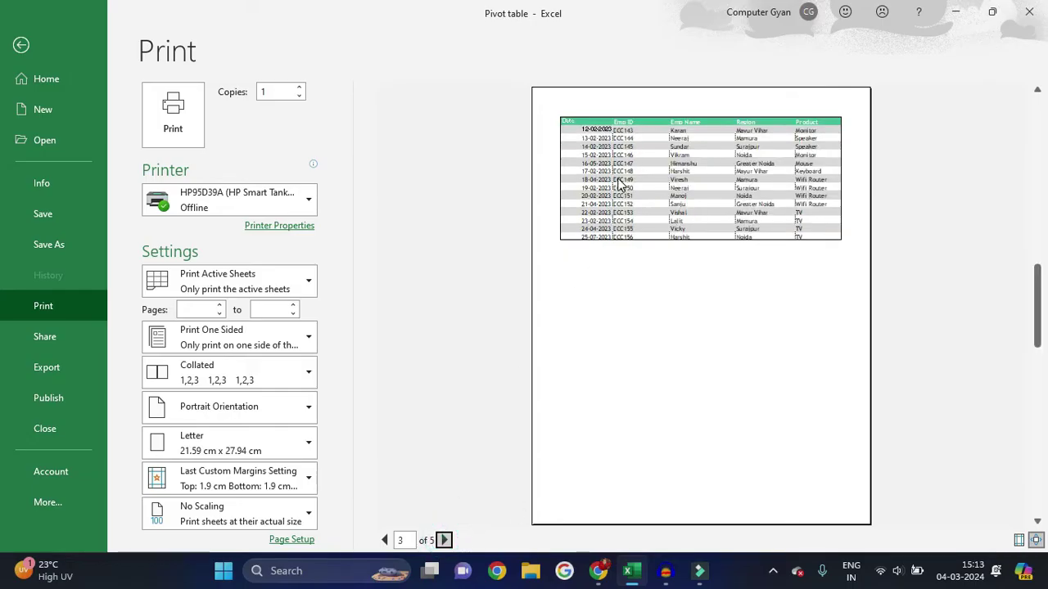
left_click(445, 541)
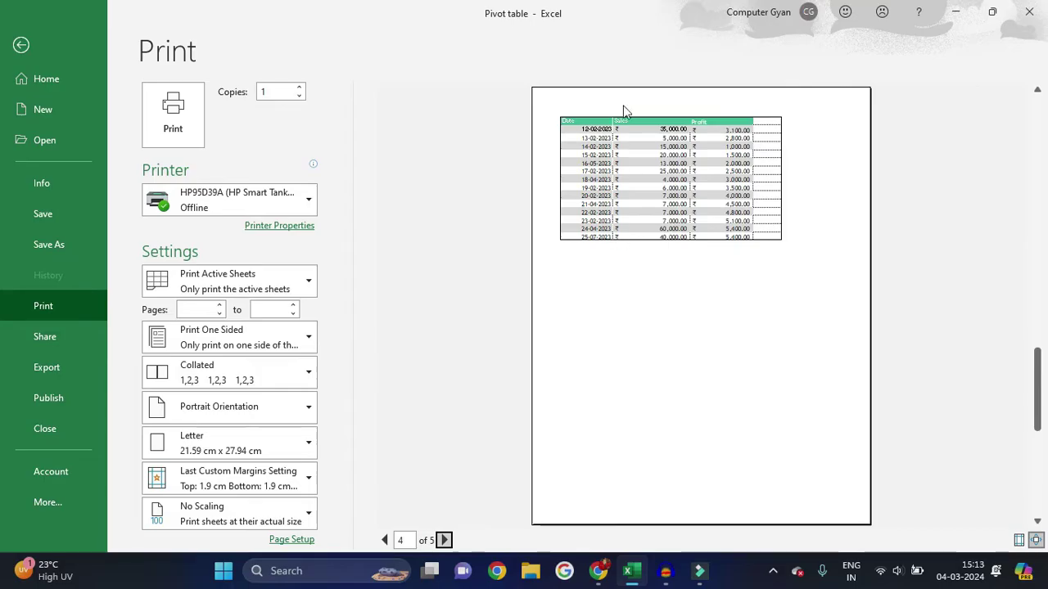
key("Escape")
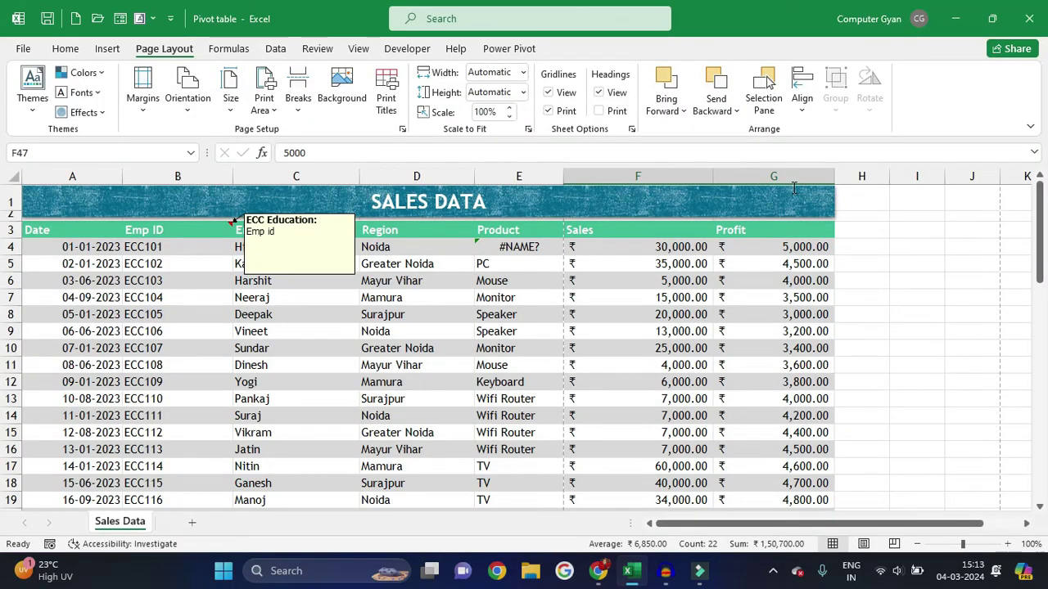
Review the sheet options in the page setup, accept them unchanged and check the first page in the print preview
left_click(386, 92)
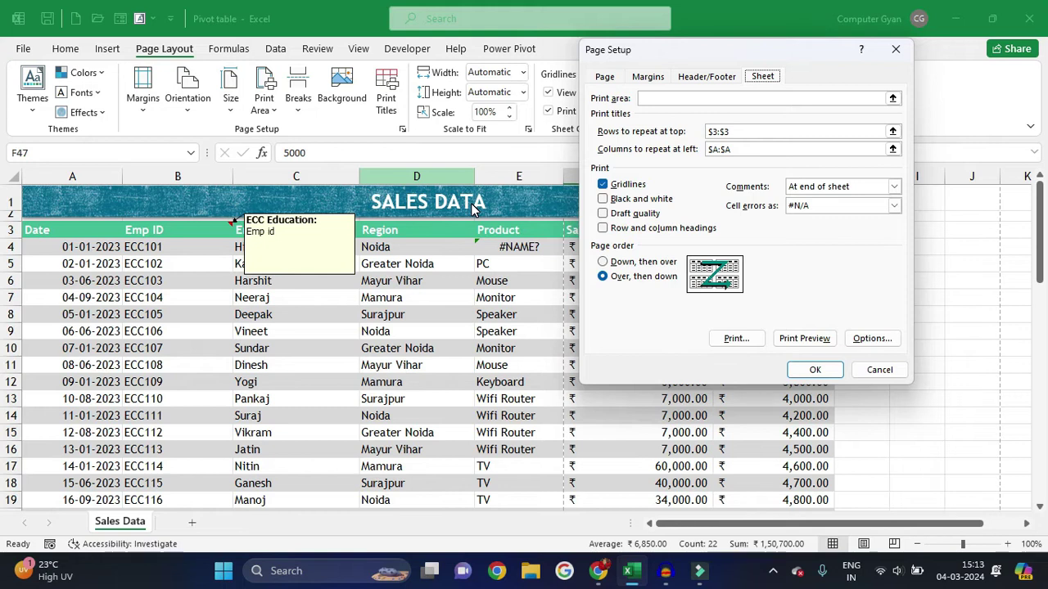
left_click(811, 370)
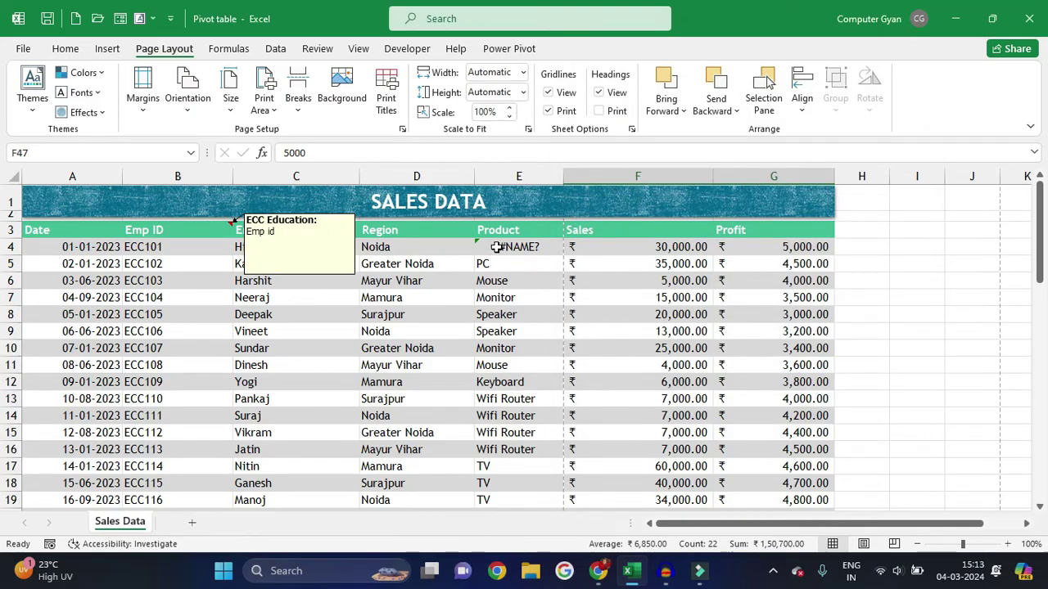
key("ctrl+p")
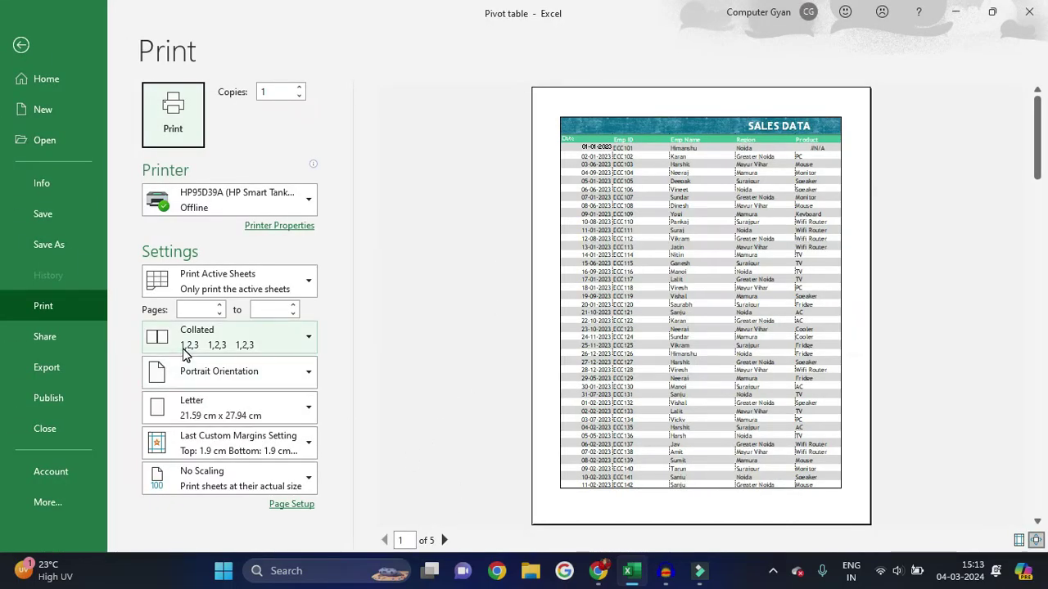
key("Escape")
Set comment printing to (None) in the sheet's page setup and check the page count in the print preview
left_click(386, 98)
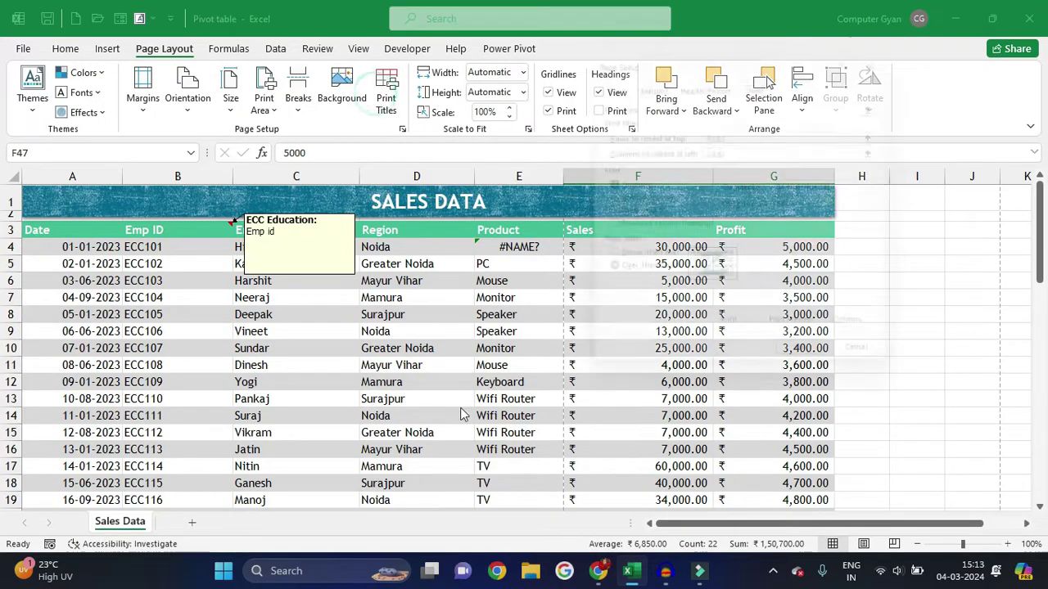
left_click(894, 187)
left_click(872, 199)
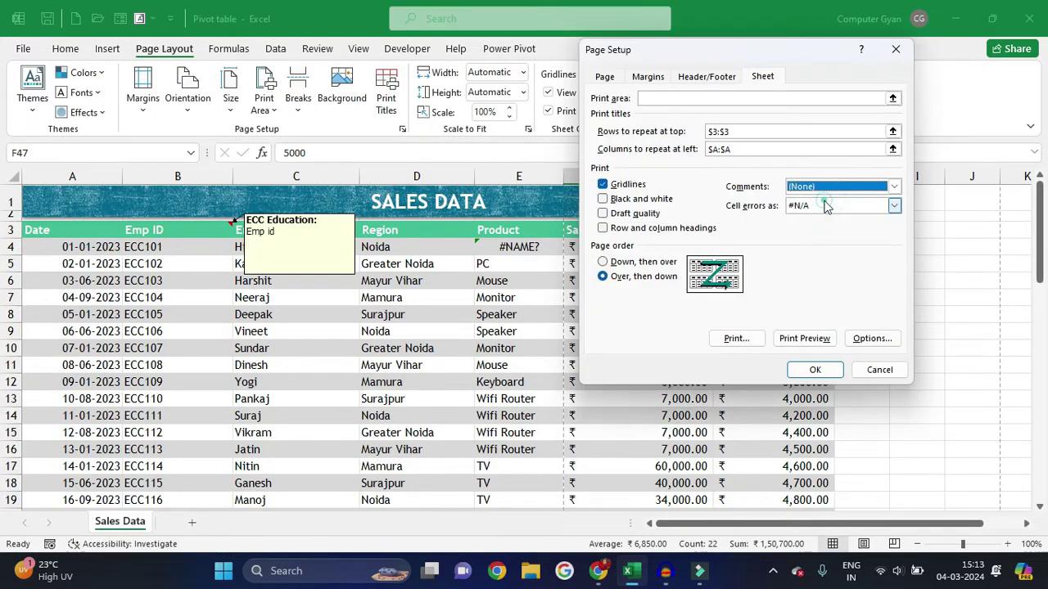
left_click(802, 338)
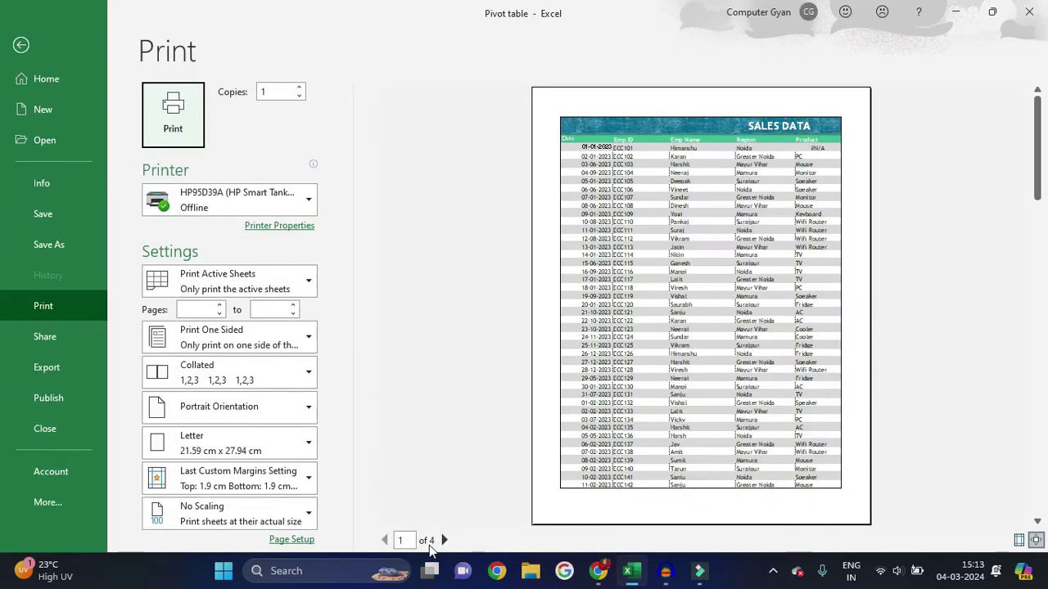
key("Escape")
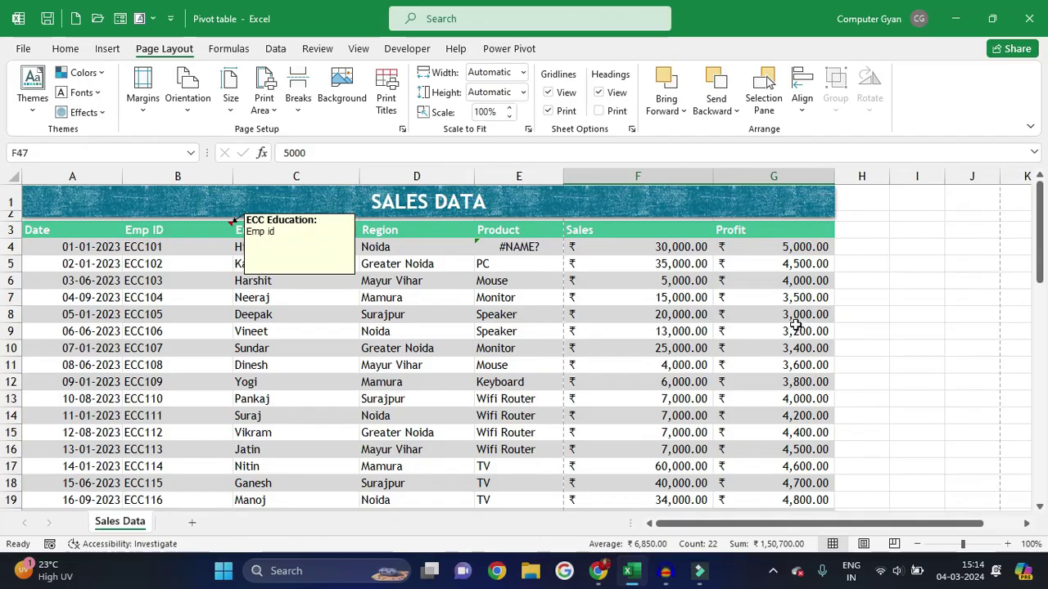
Scale the printout width to fit 1 page and check it in the print preview, zooming in on the page and back out
left_click(523, 72)
left_click(508, 109)
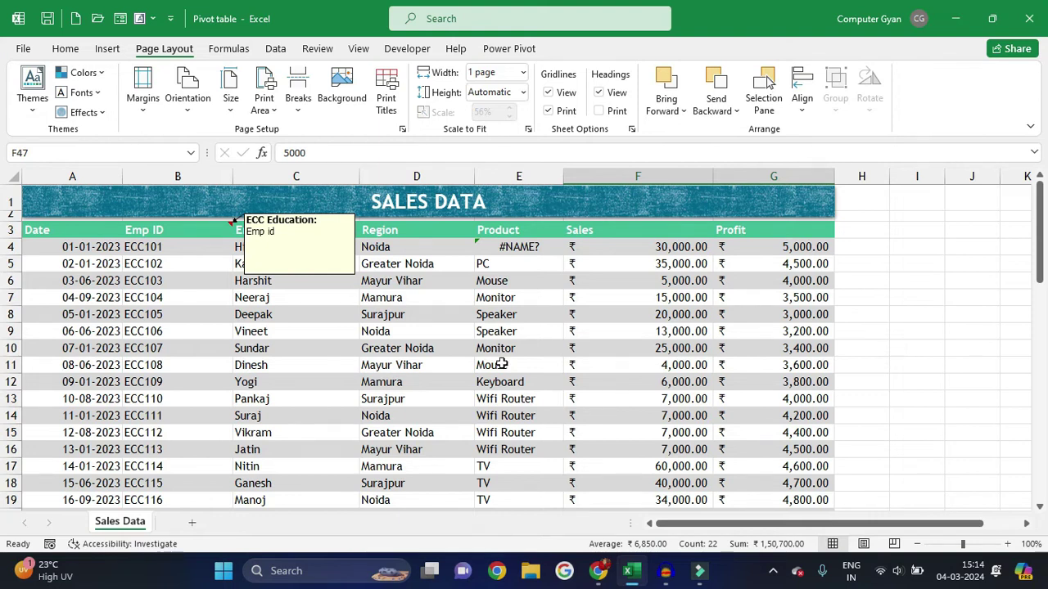
key("ctrl+p")
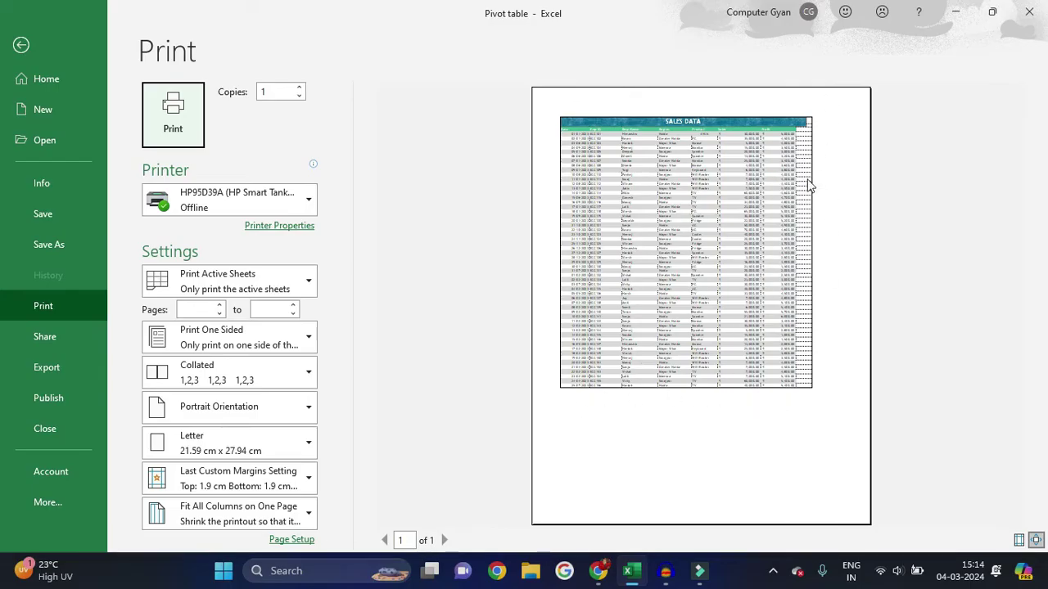
left_click(1035, 541)
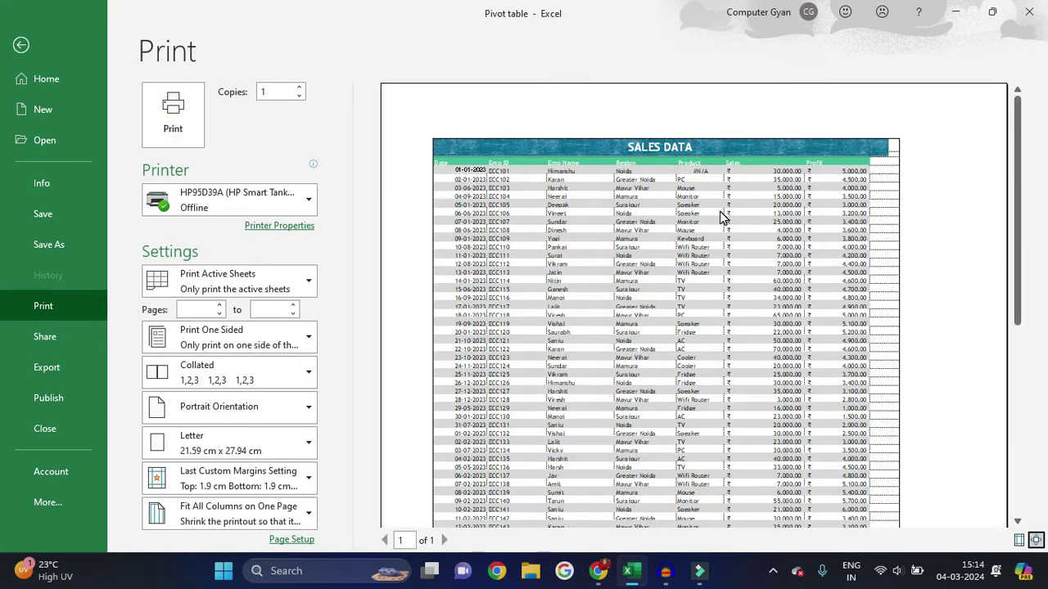
left_click(1036, 540)
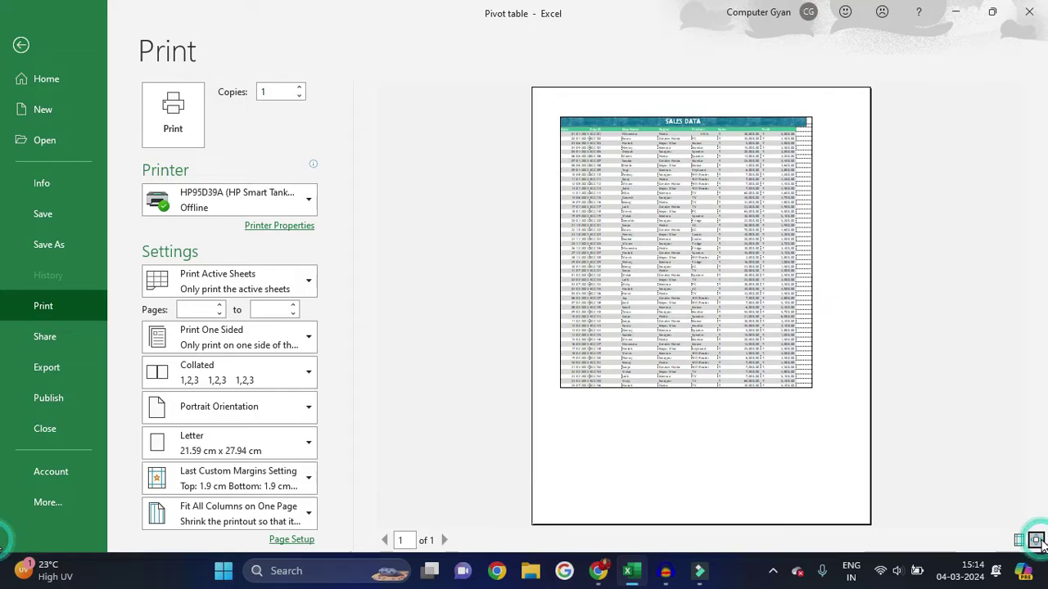
key("Escape")
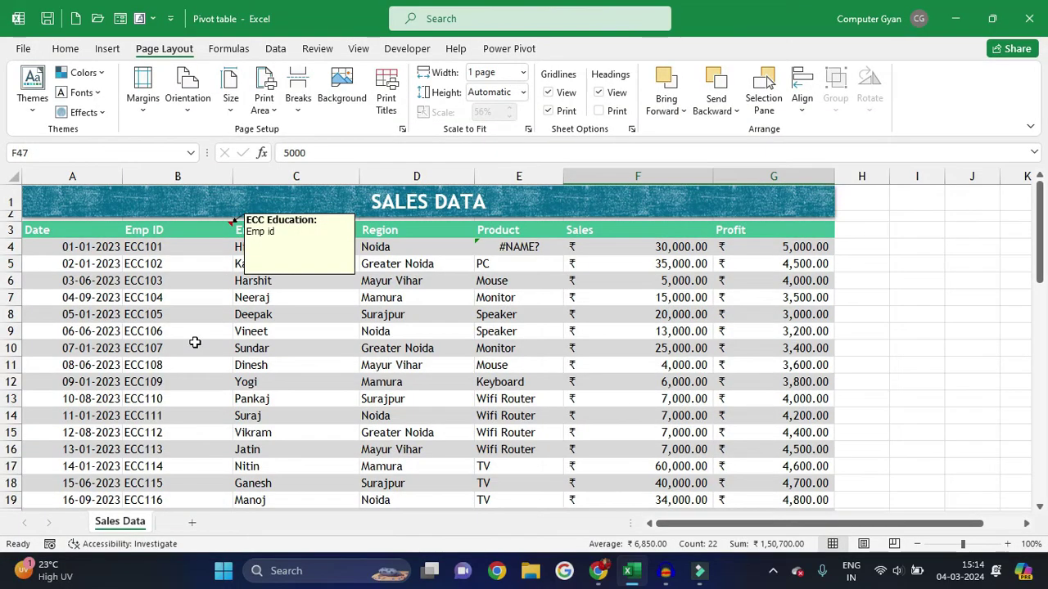
Fill the last block of sales rows, starting at row 50, down to row 167 in columns A–G as copied cells
left_click_drag(69, 249, 787, 514)
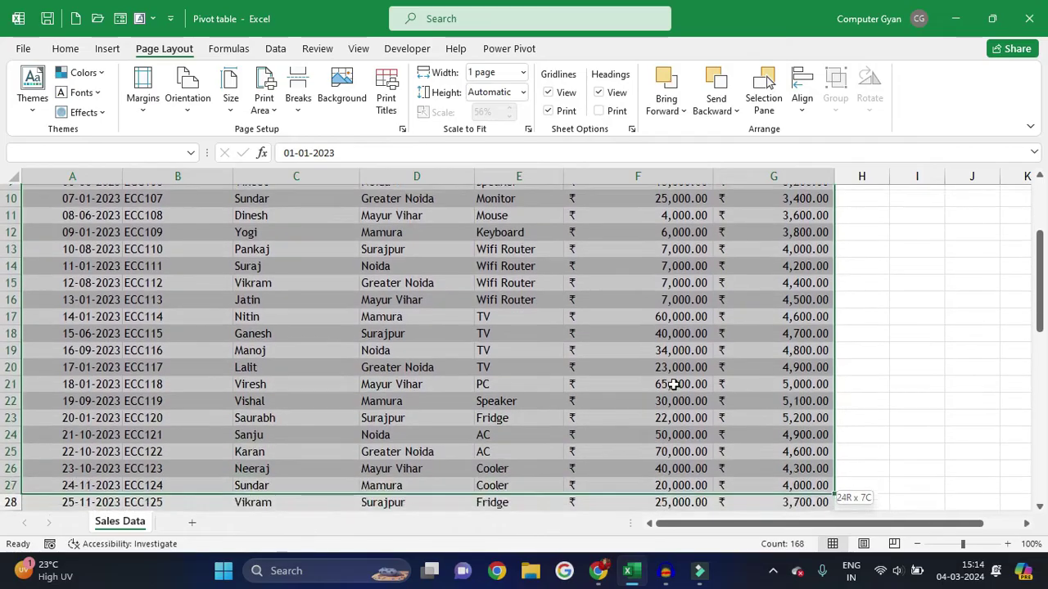
scroll(667, 385, "down", 20)
scroll(642, 385, "up", 7)
left_click_drag(80, 192, 837, 488)
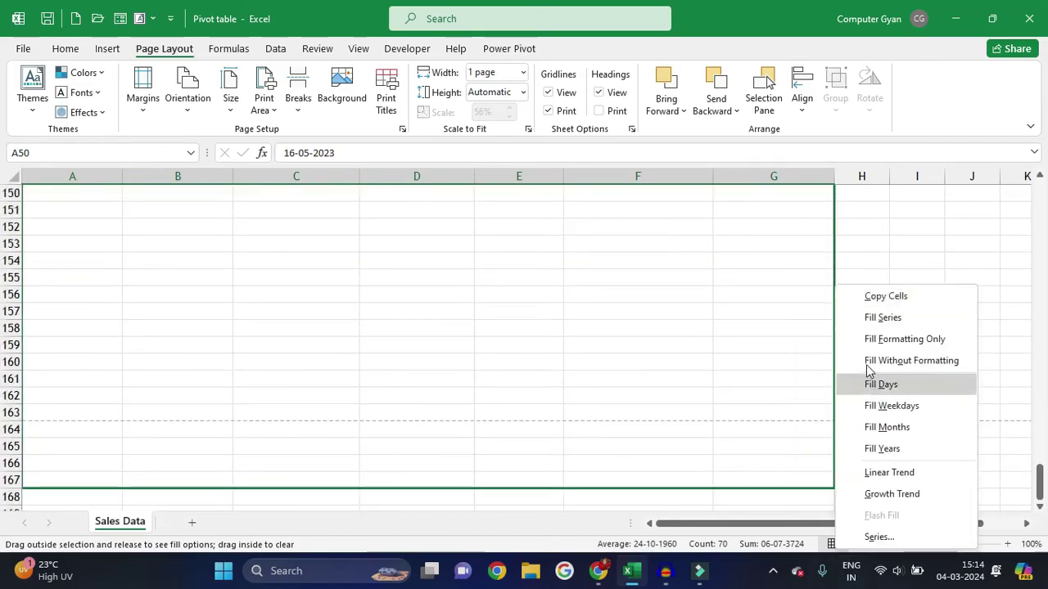
left_click(873, 296)
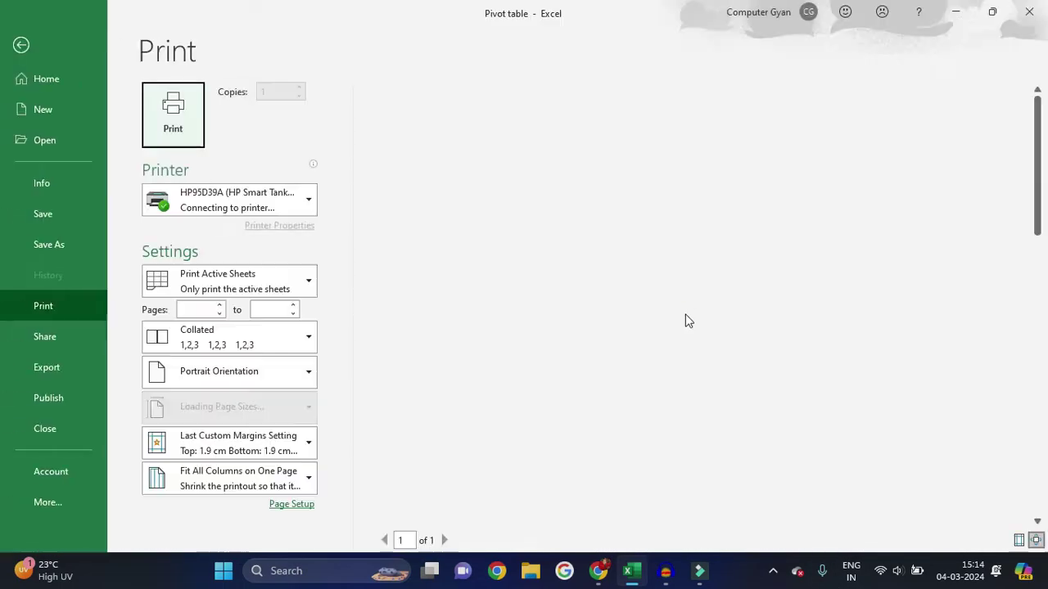
Page through the print preview of the extended sales table to page 3
left_click(443, 541)
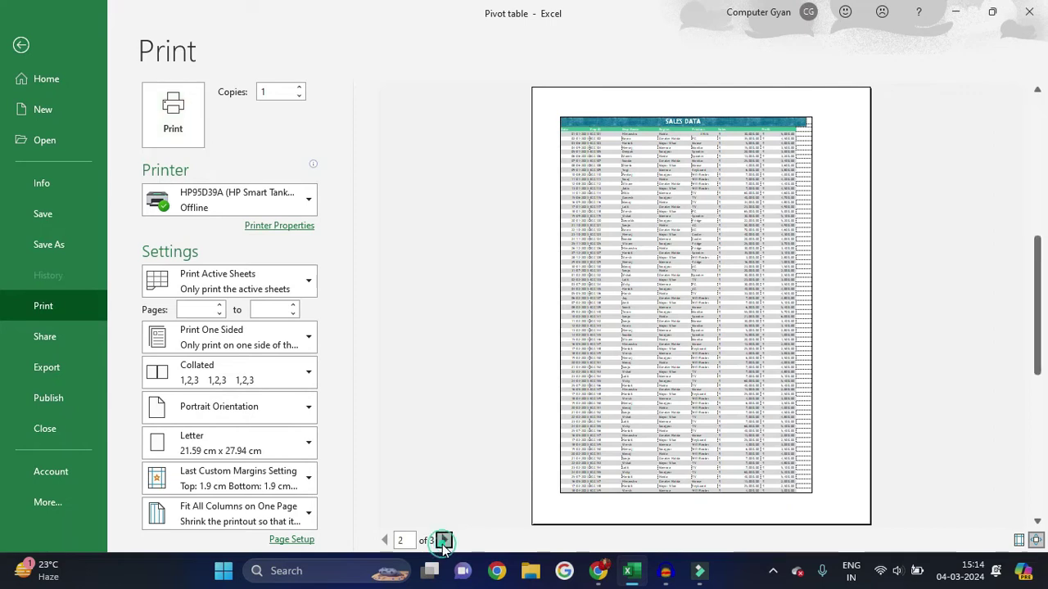
left_click(445, 540)
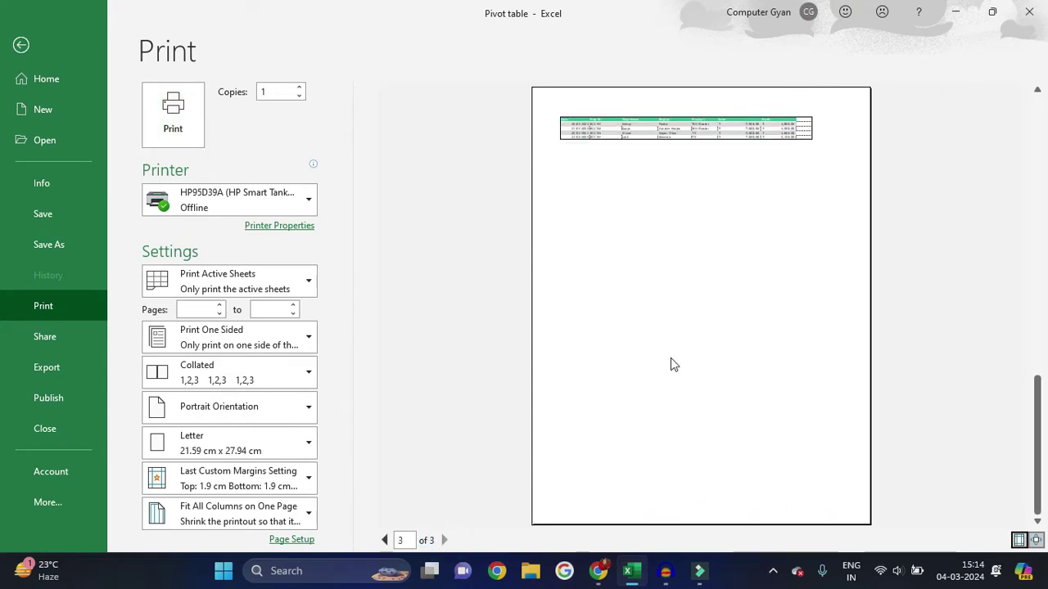
key("Escape")
Scale the printout height to fit 2 pages and check the result in the print preview
scroll(680, 297, "up", 10)
scroll(679, 296, "up", 3)
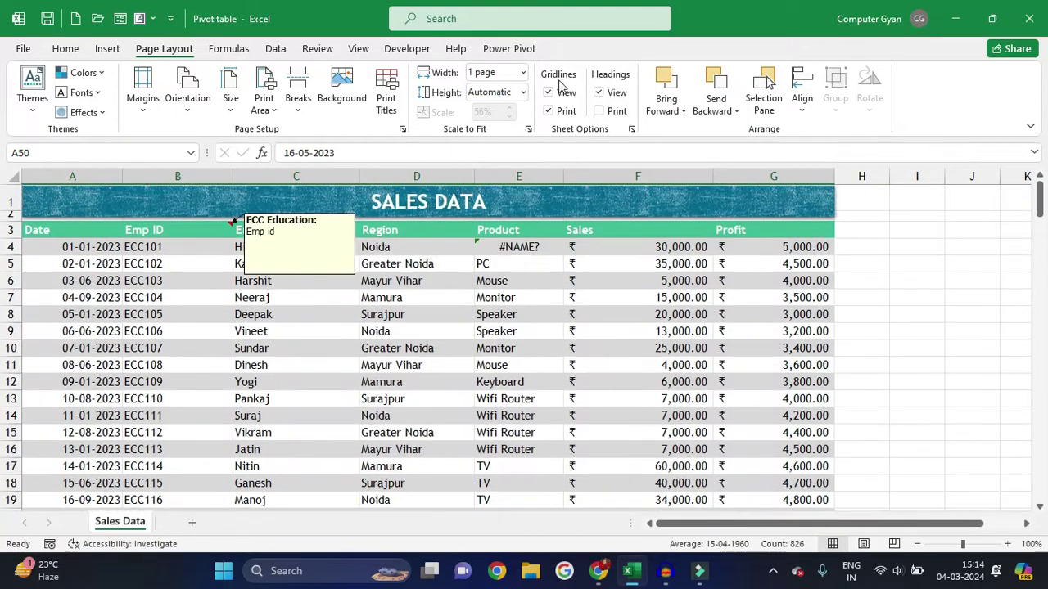
left_click(522, 92)
left_click(519, 147)
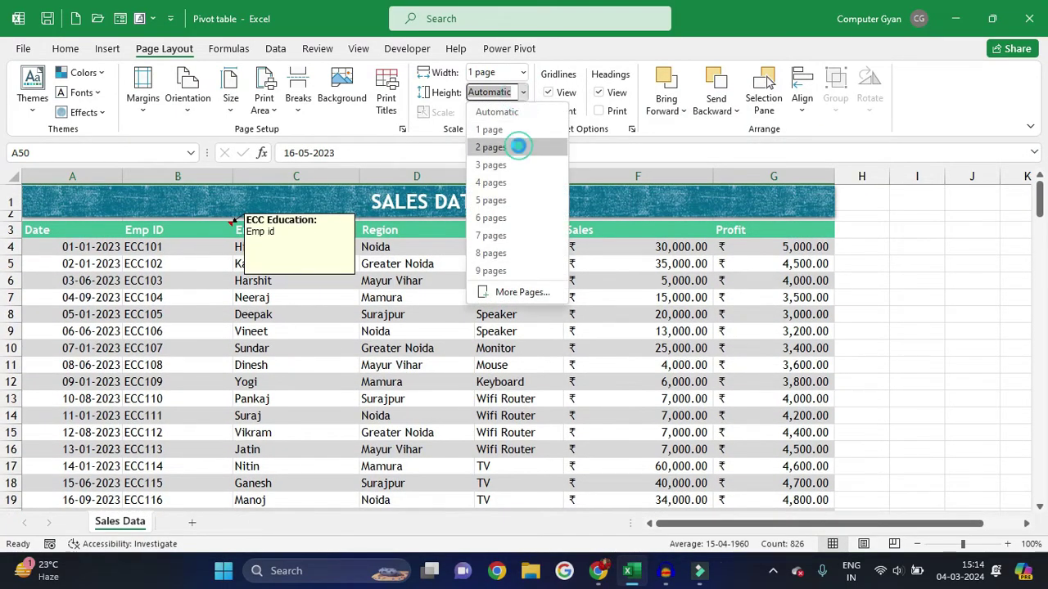
key("ctrl+p")
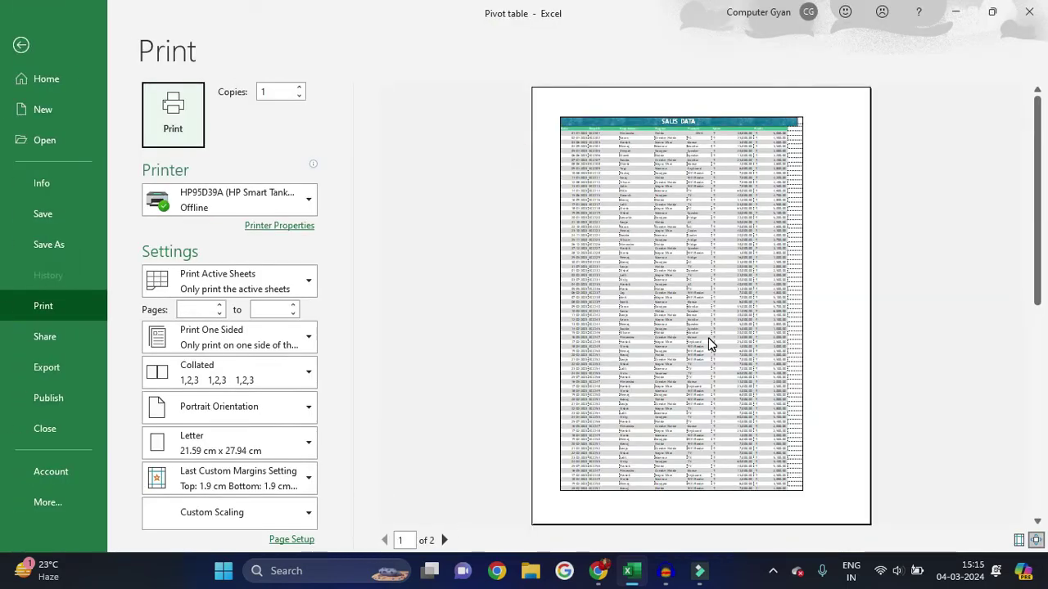
key("Escape")
Scale the printout height to fit 1 page and check the whole sheet in the print preview
left_click(522, 92)
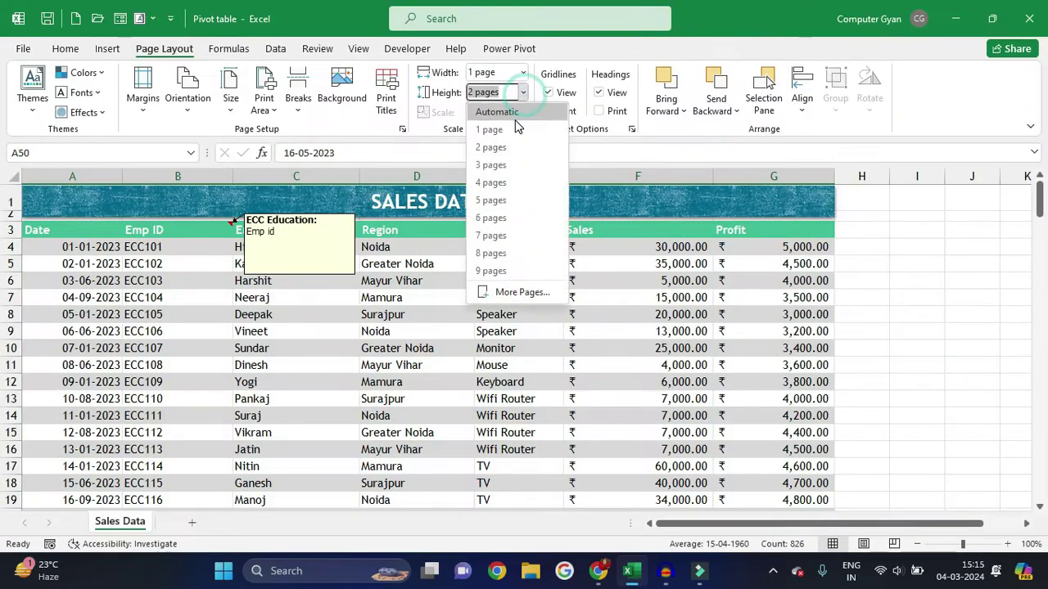
left_click(514, 129)
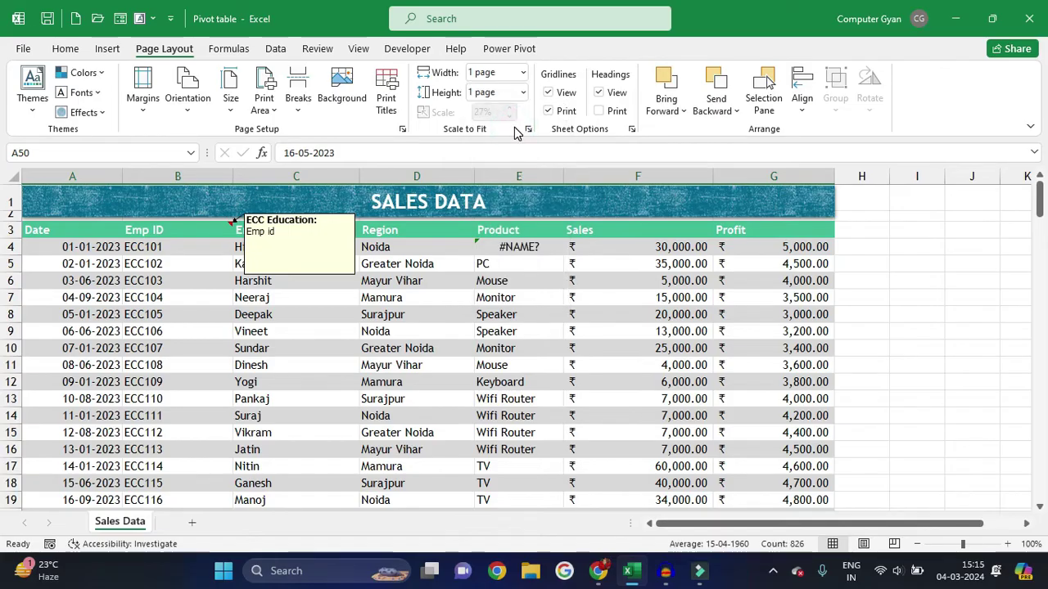
key("ctrl+p")
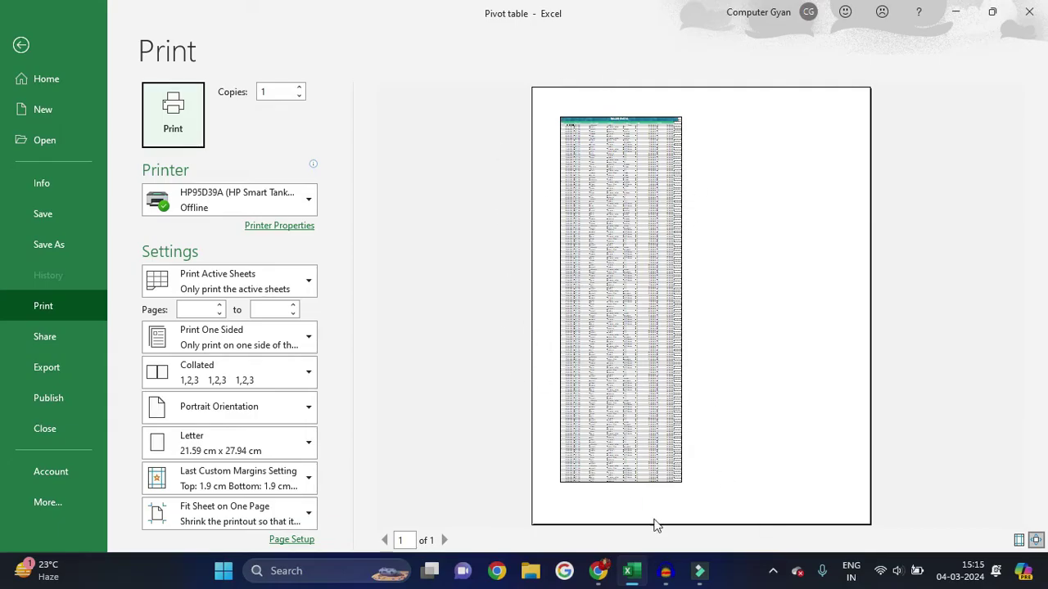
key("Escape")
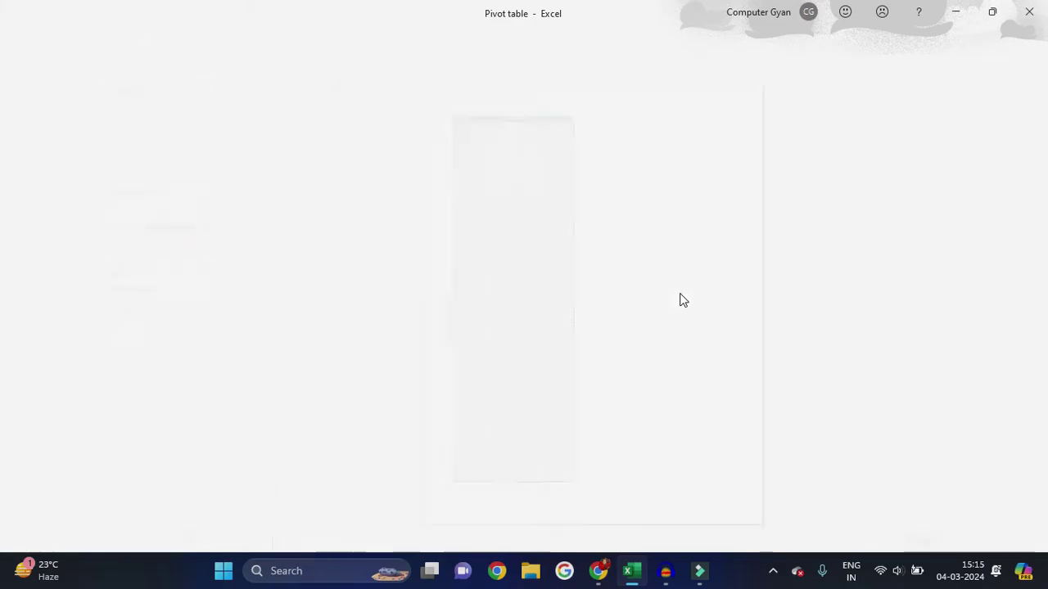
Return the print width and height scaling to Automatic and set the print scale to 100%
left_click(522, 73)
left_click(524, 91)
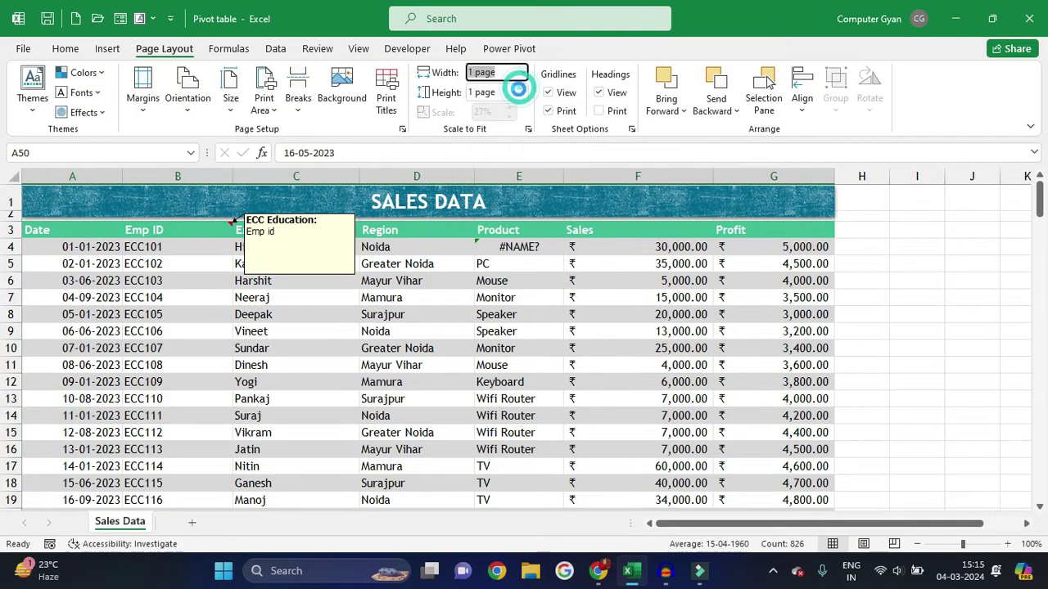
left_click(522, 92)
left_click(519, 113)
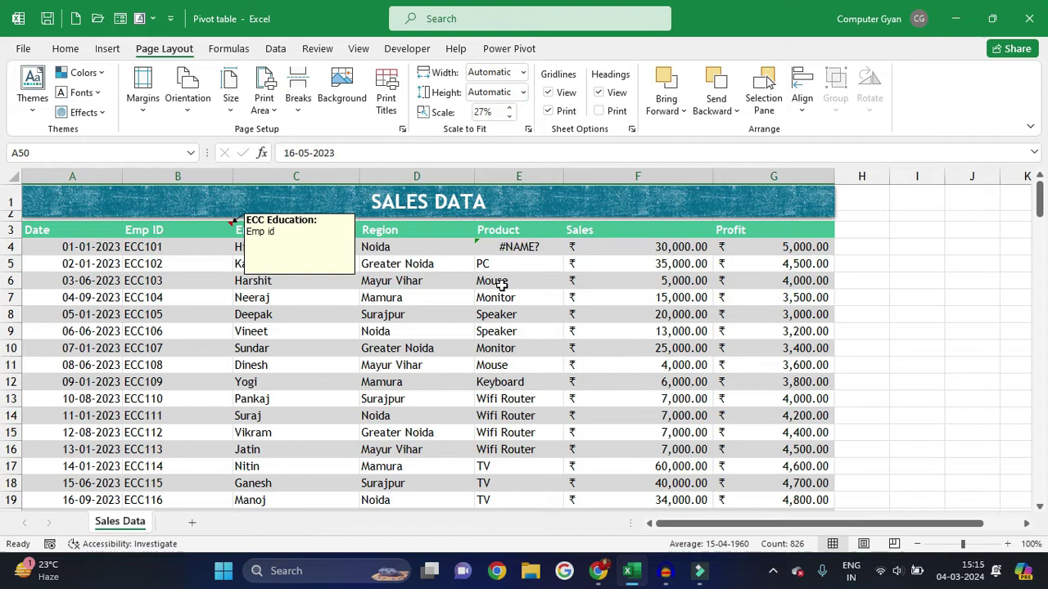
left_click(493, 114)
type("100")
key("Return")
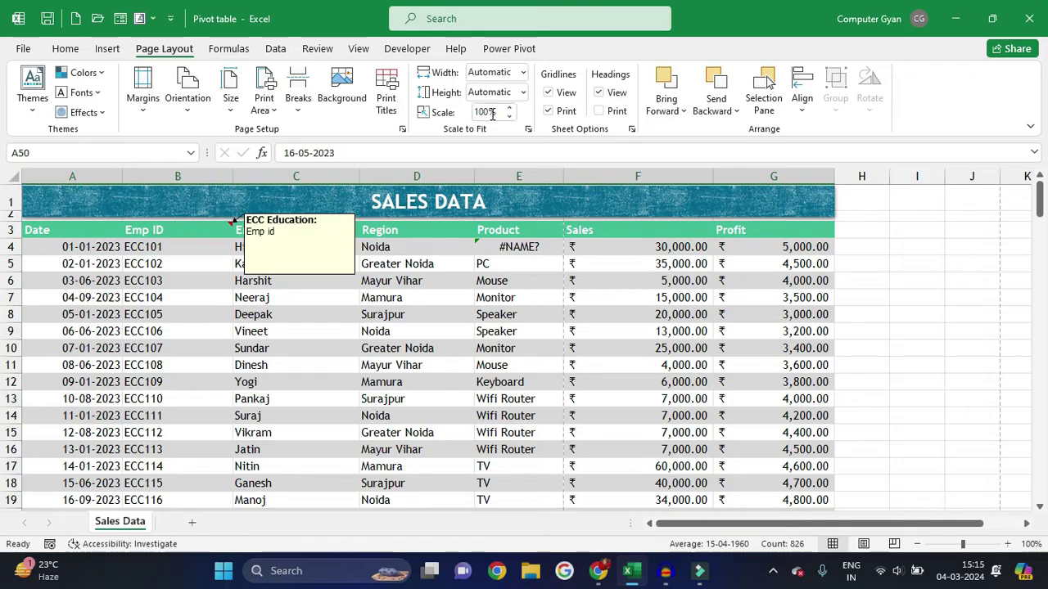
key("ctrl+p")
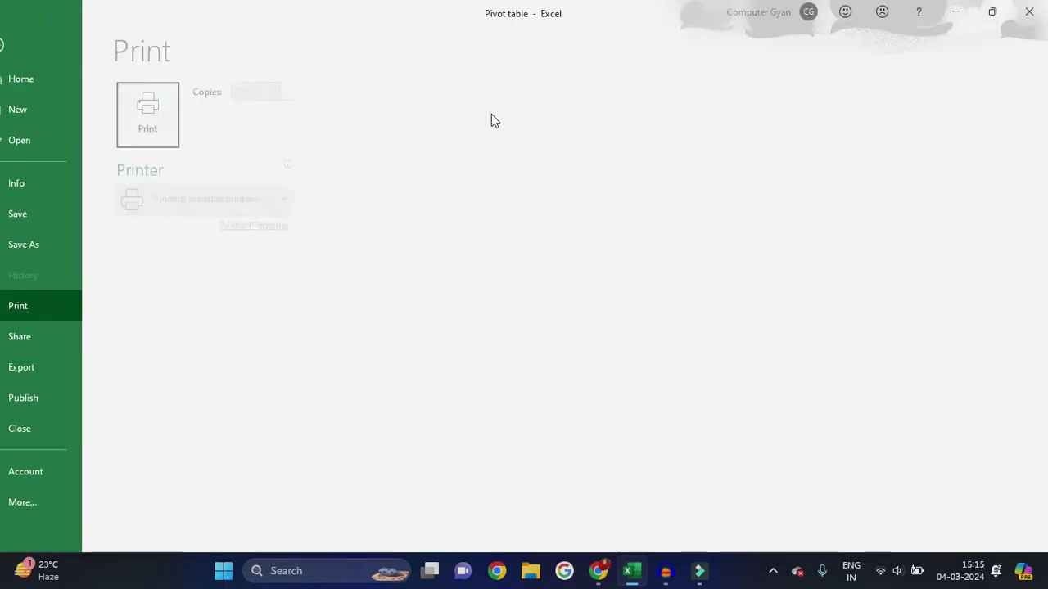
key("Escape")
Set the print scale to 90% and page through the print preview to page 5
left_click(494, 112)
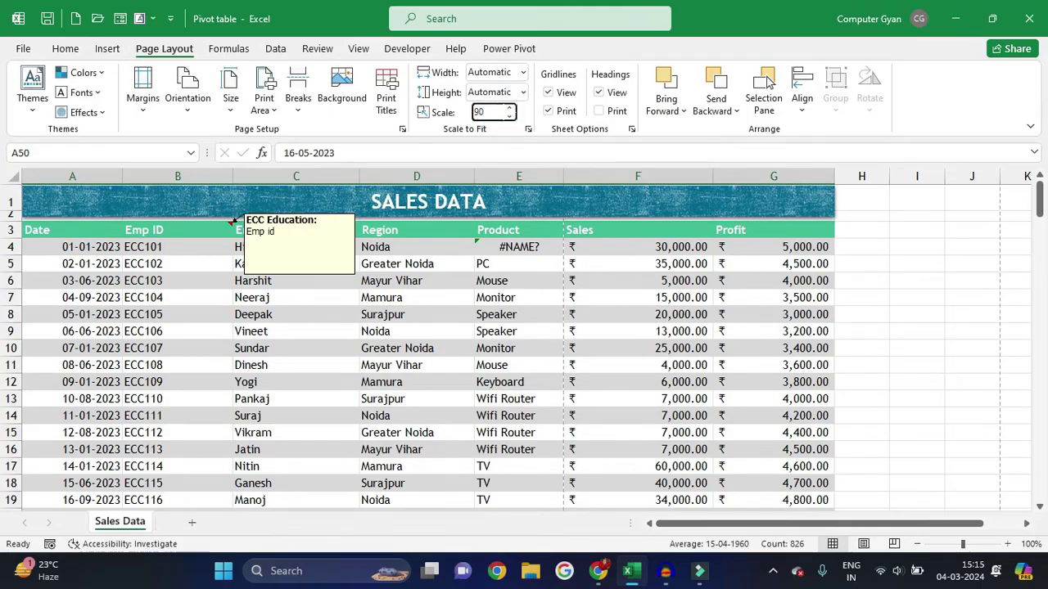
key("Return")
key("ctrl+p")
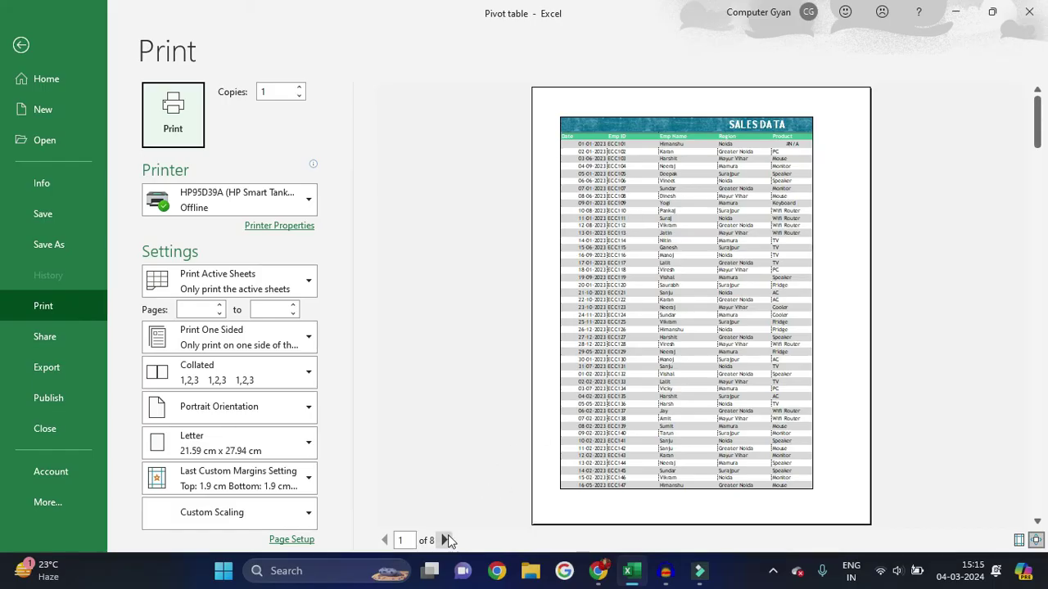
left_click(445, 541)
left_click(445, 540)
left_click(445, 540)
left_click(446, 541)
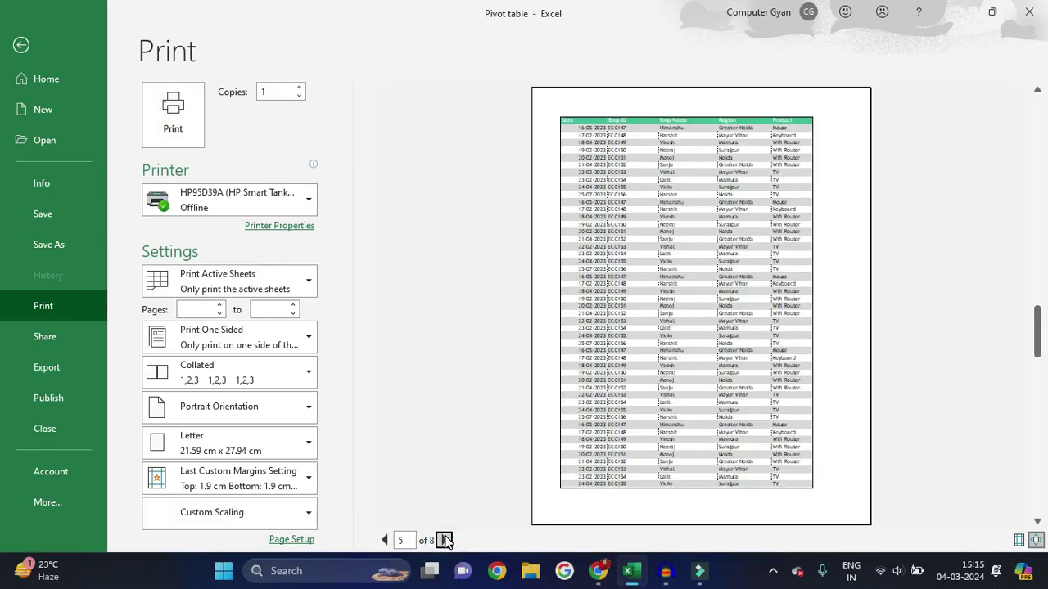
key("Escape")
Set the print scale to 70%, inspect the first page zoomed in in the print preview, and select cell F11
left_click(495, 112)
type("7")
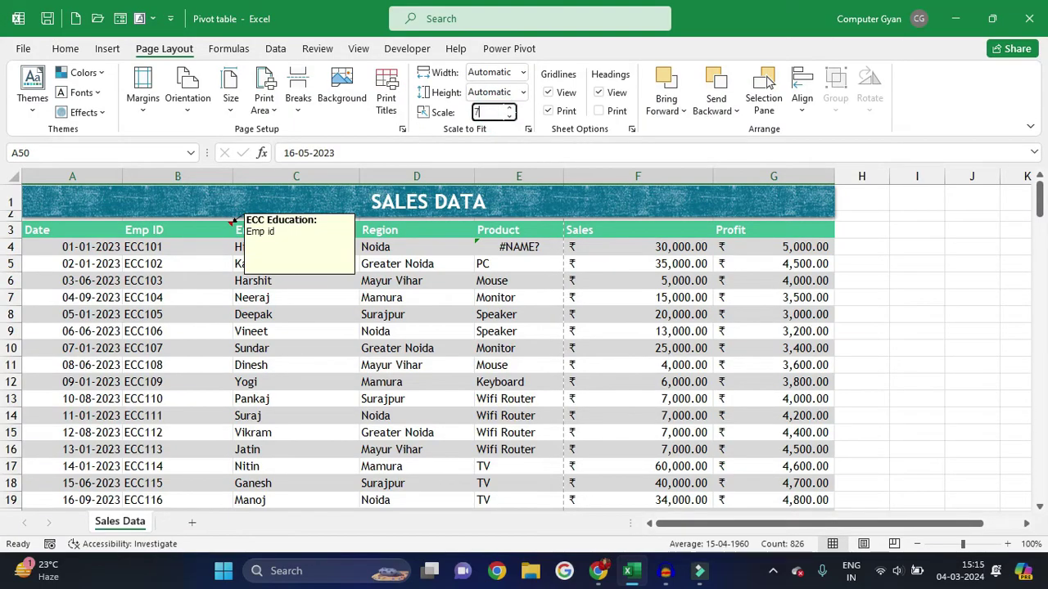
type("0")
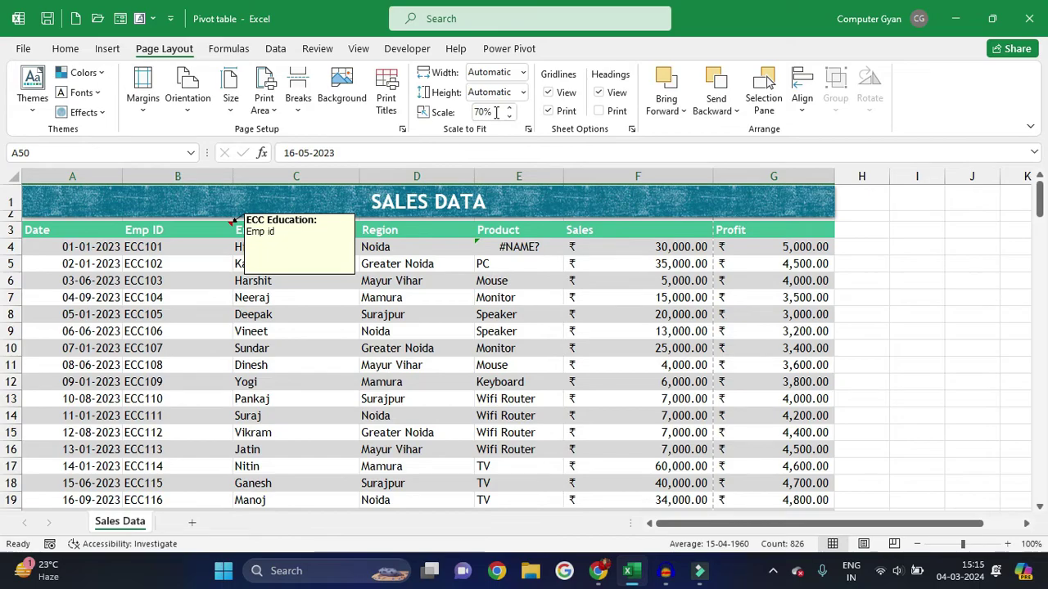
key("ctrl+p")
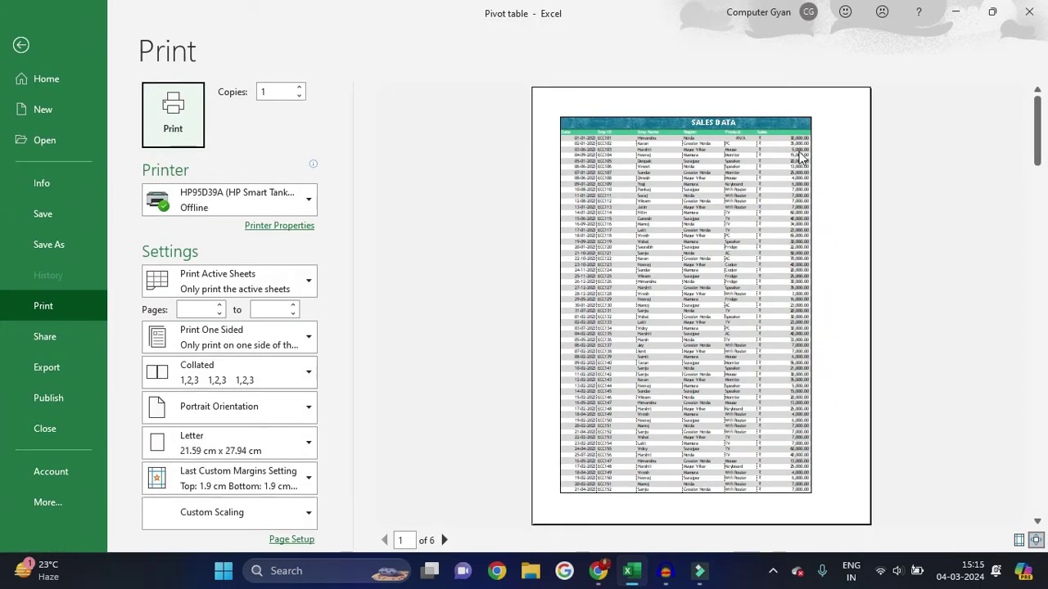
left_click(1036, 541)
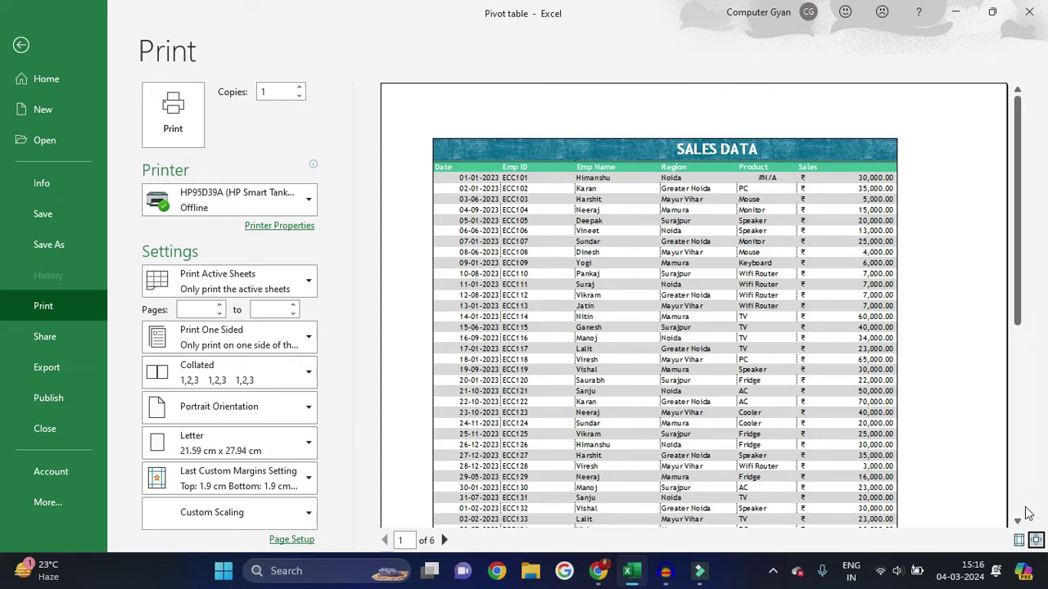
left_click(1036, 540)
key("Escape")
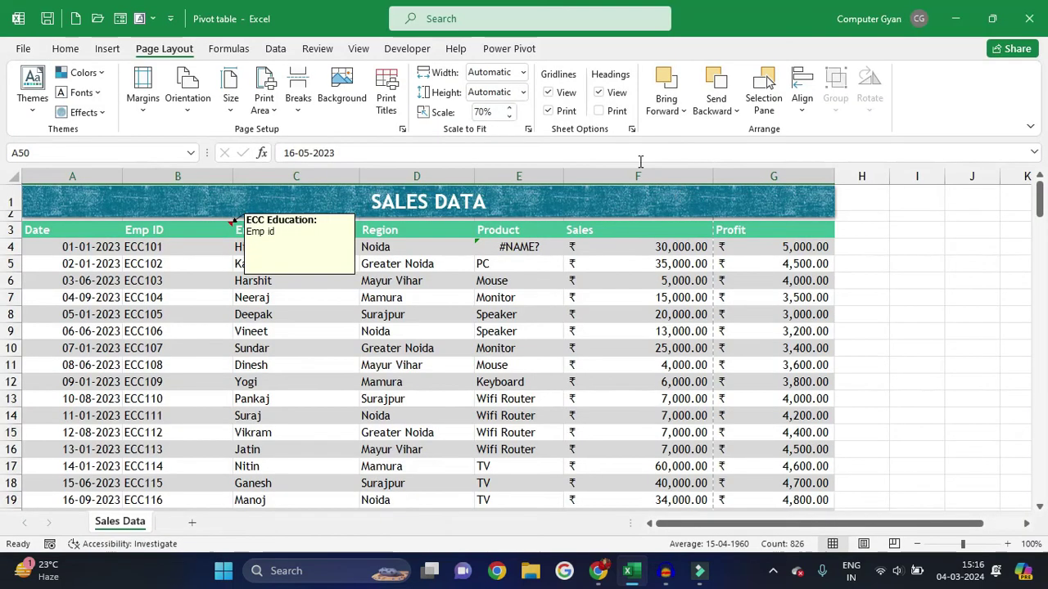
left_click(499, 112)
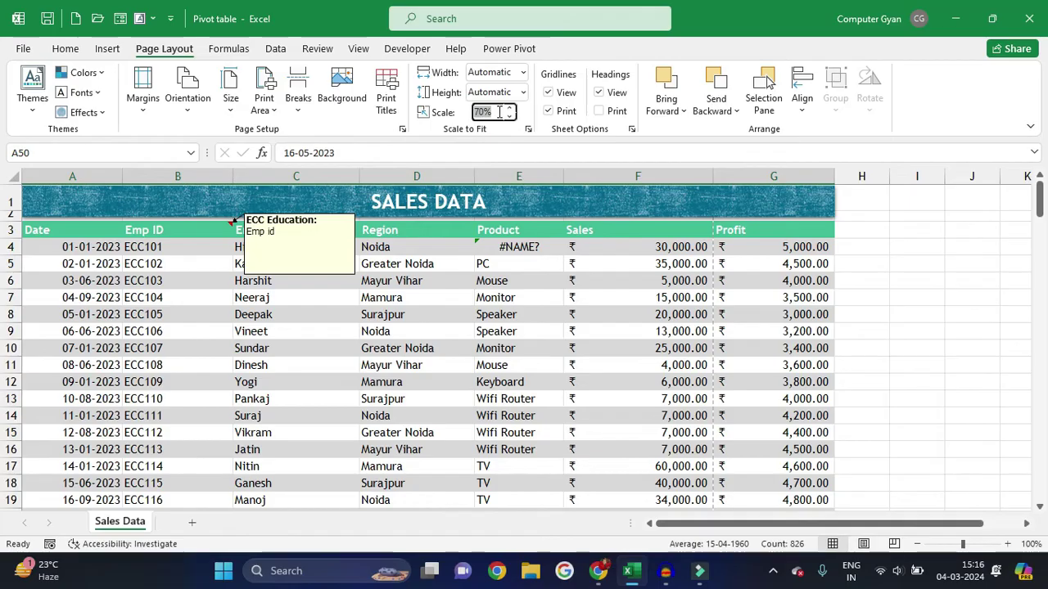
left_click(607, 365)
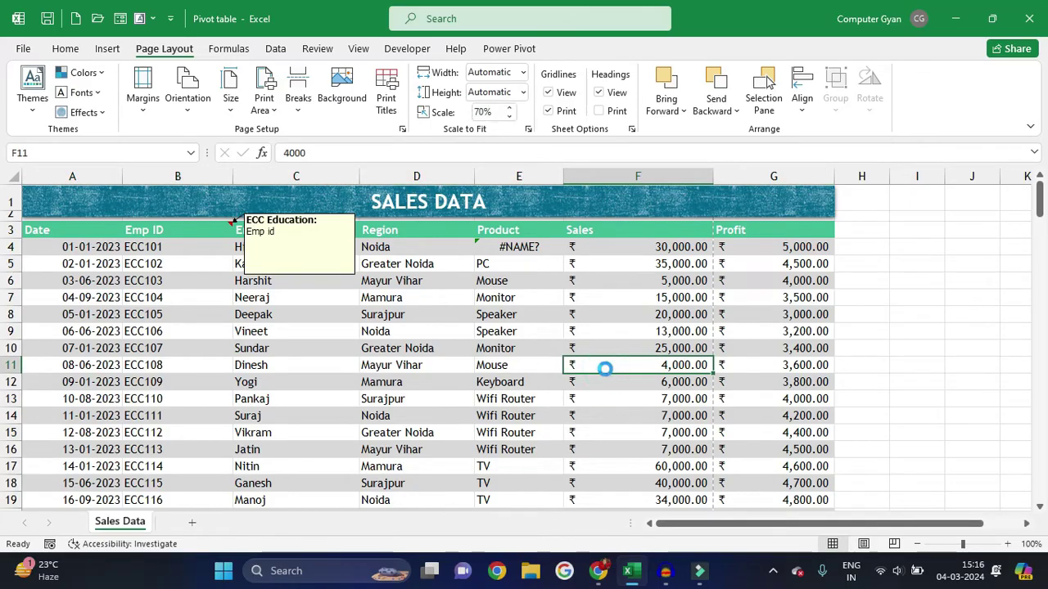
Check the sheet in the print preview and set the print scale back to 100%
key("ctrl+p")
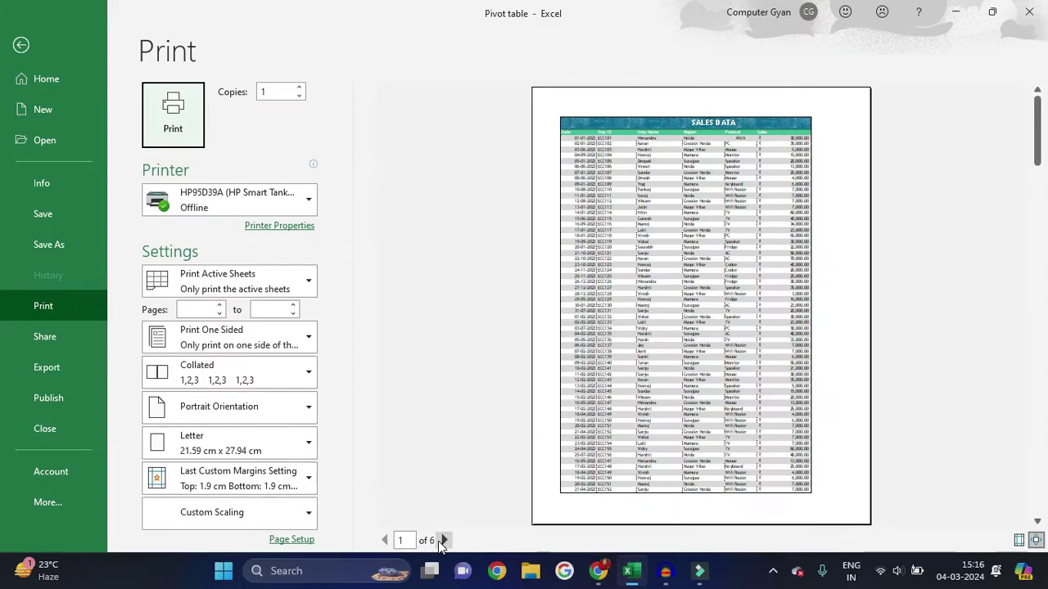
key("Escape")
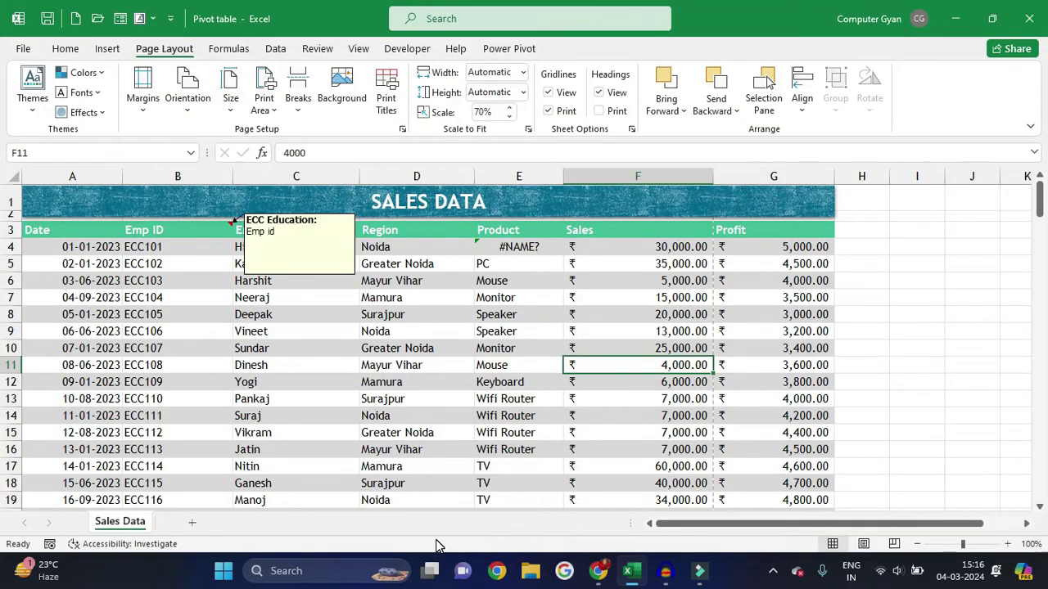
left_click(489, 112)
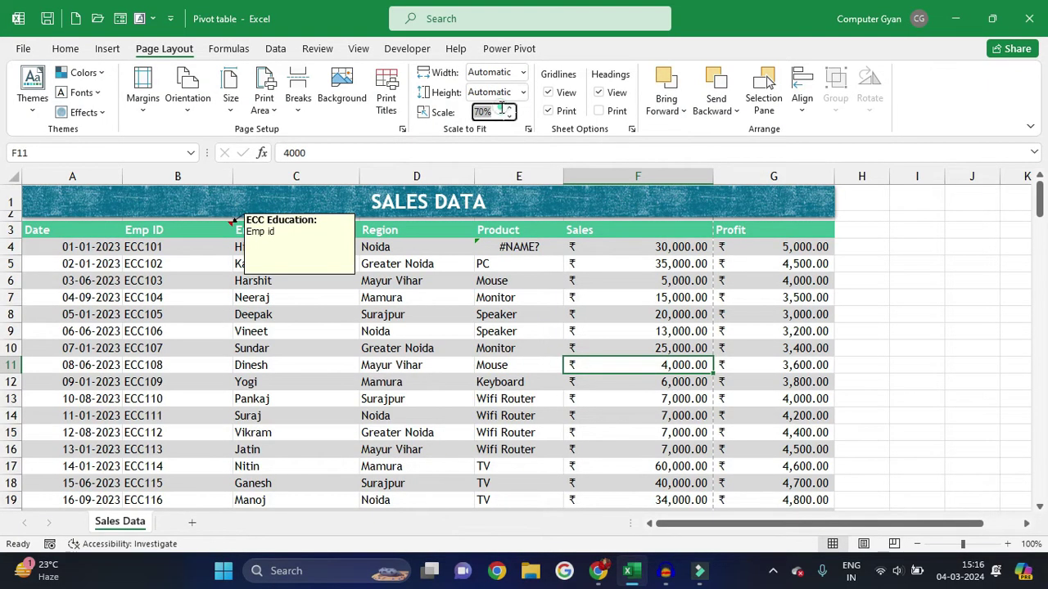
type("10")
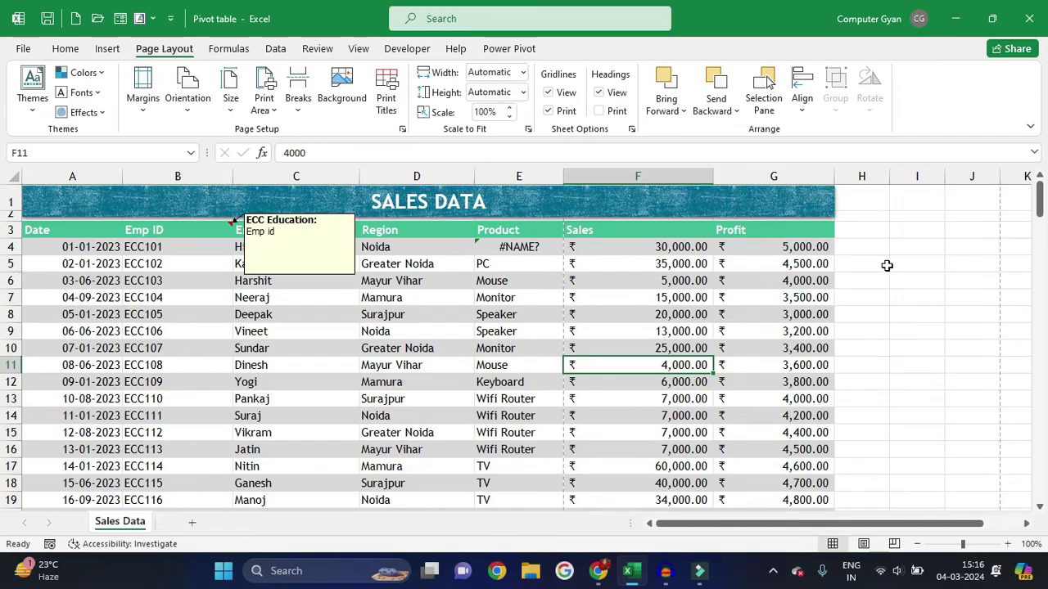
Hide the worksheet gridlines in the view and show them again
scroll(947, 334, "up", 3, "ctrl")
left_click_drag(833, 524, 980, 523)
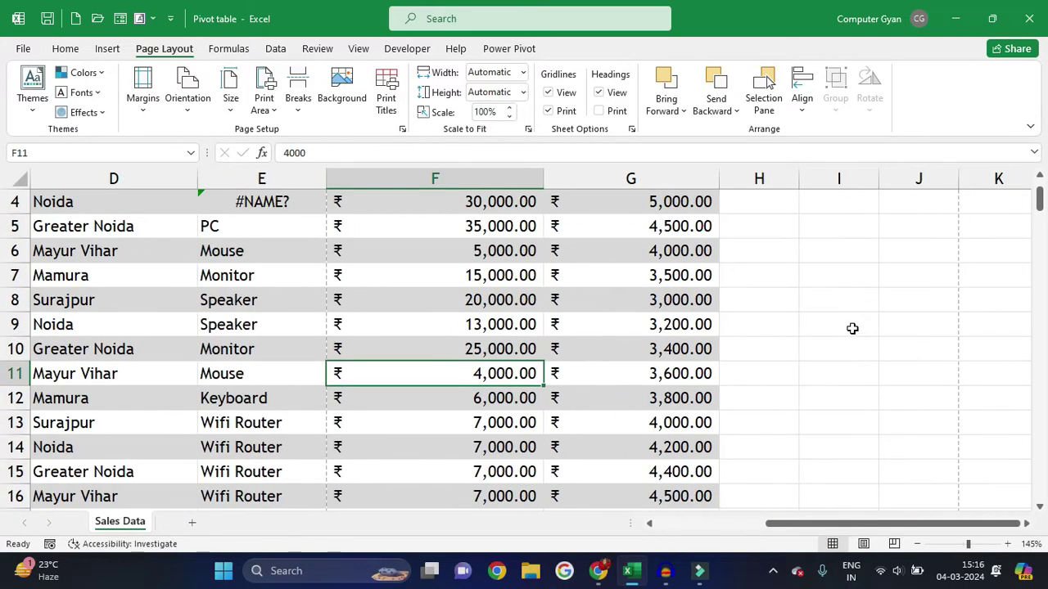
scroll(852, 328, "up", 1)
left_click(564, 93)
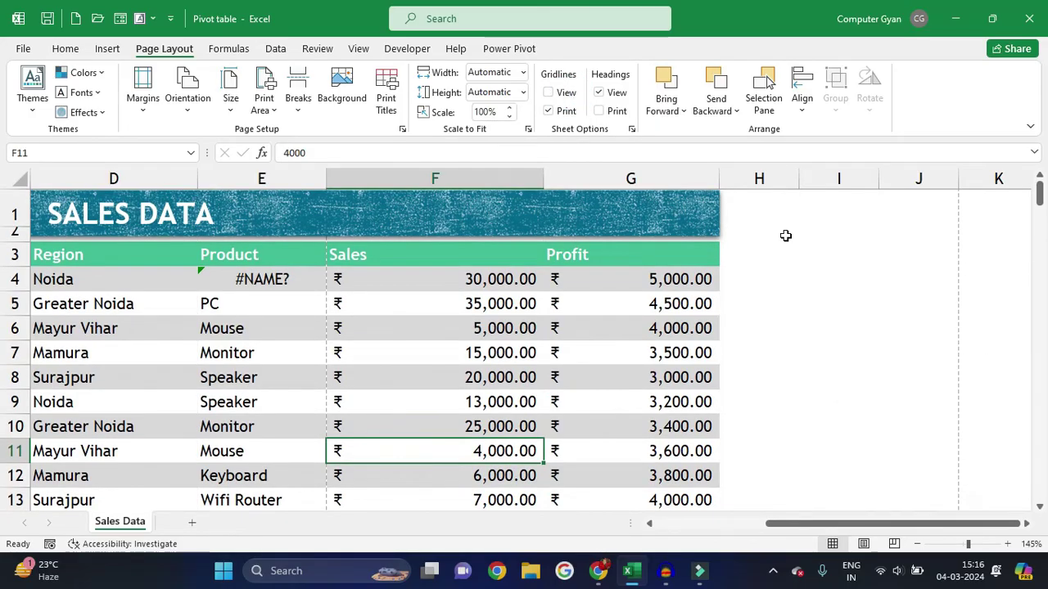
left_click(577, 96)
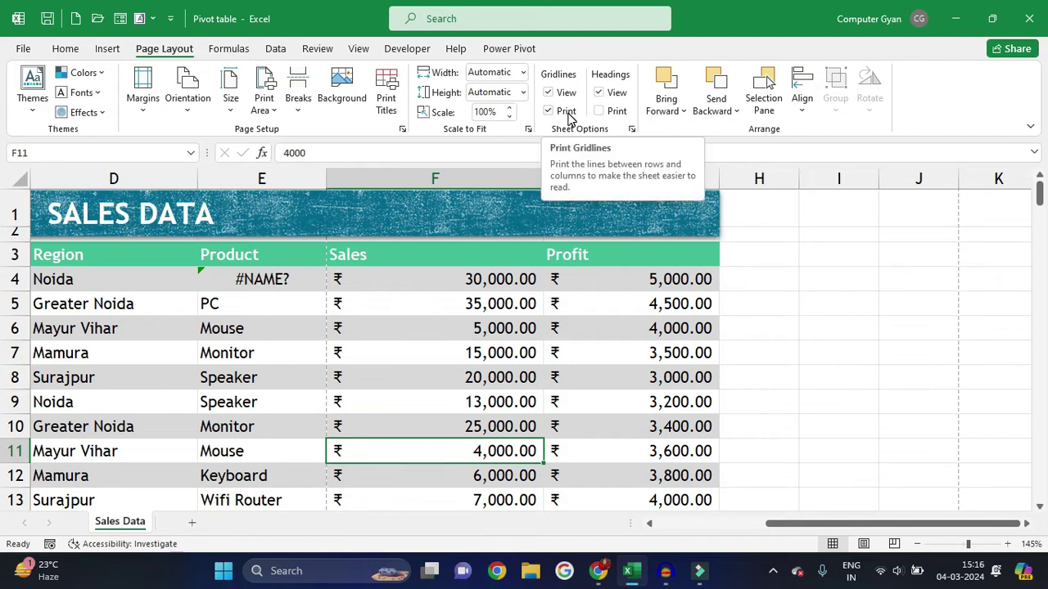
Turn off printing of the gridlines and check the first page in the print preview
left_click(570, 117)
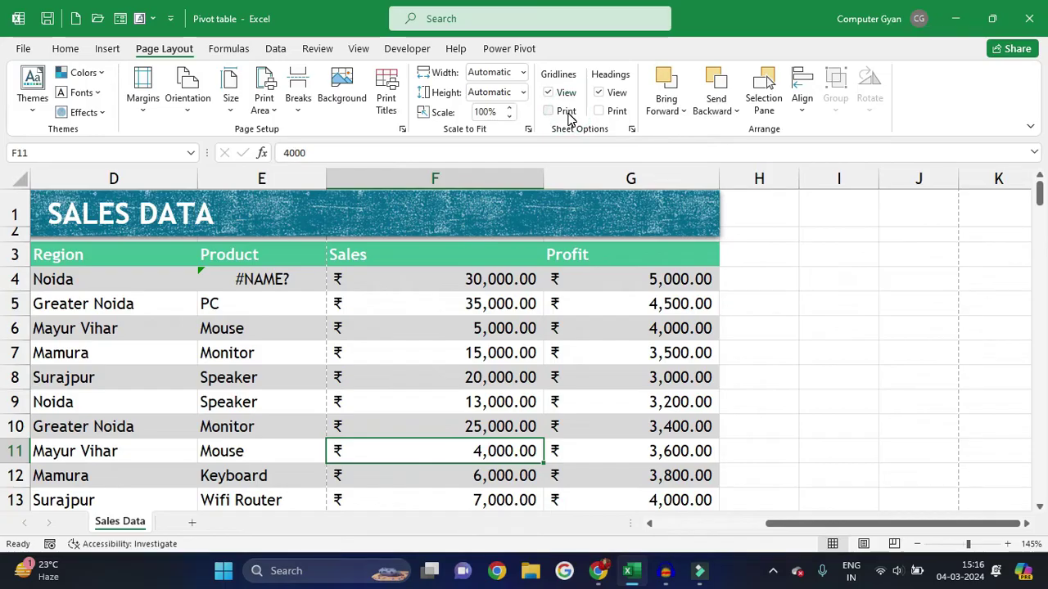
key("ctrl+p")
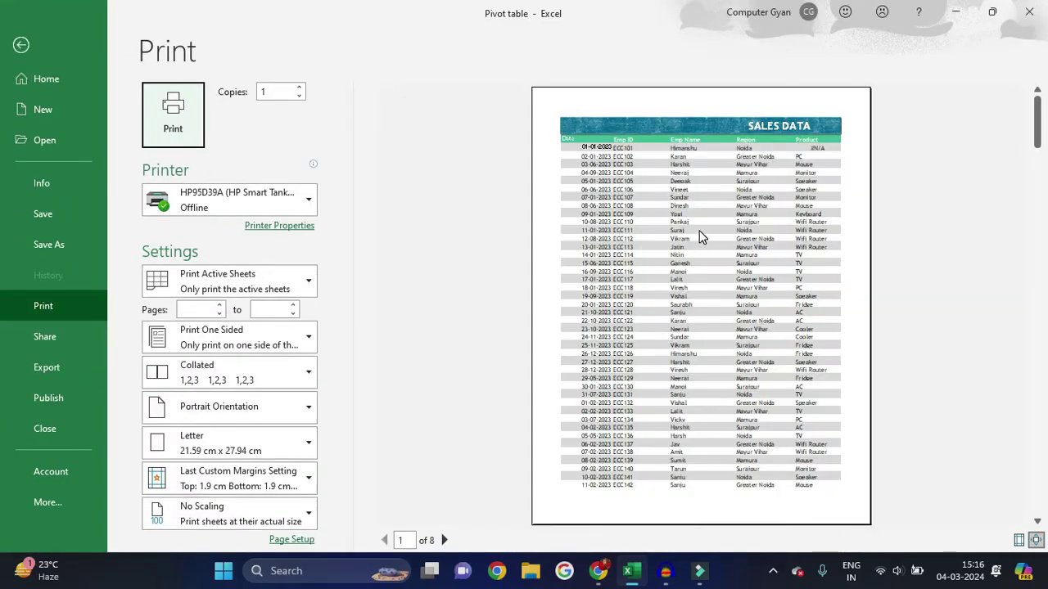
key("Escape")
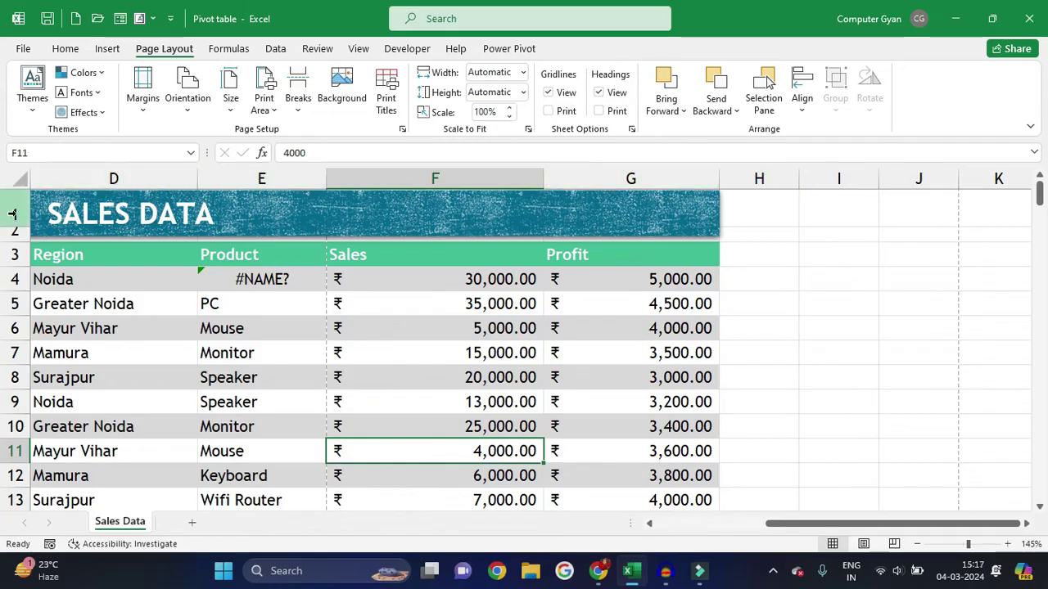
Hide the row and column headings and show them again, and switch heading printing on and back off
left_click(616, 91)
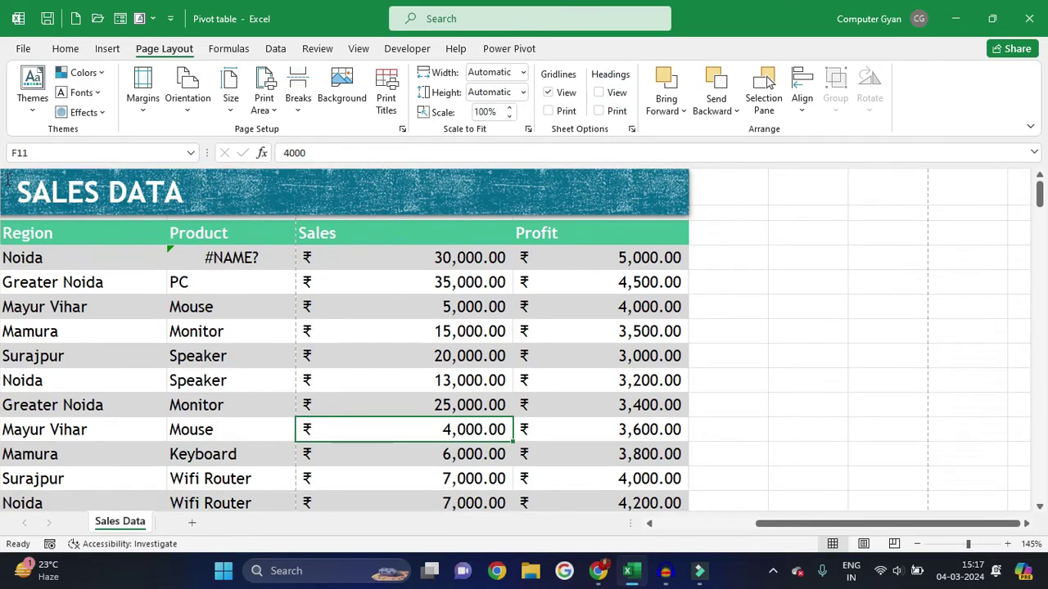
left_click(602, 92)
left_click(604, 116)
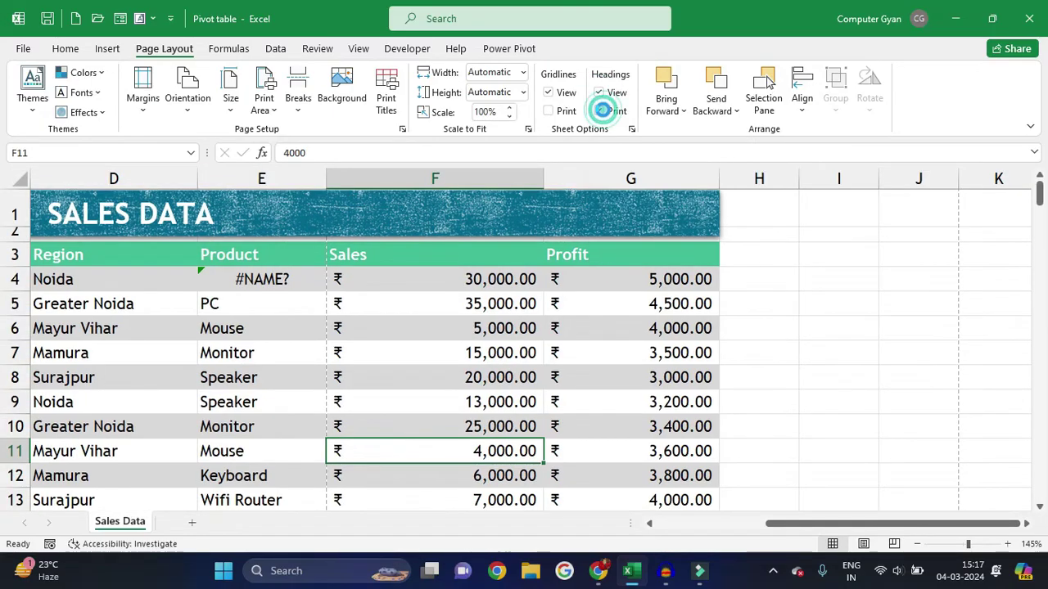
left_click(604, 116)
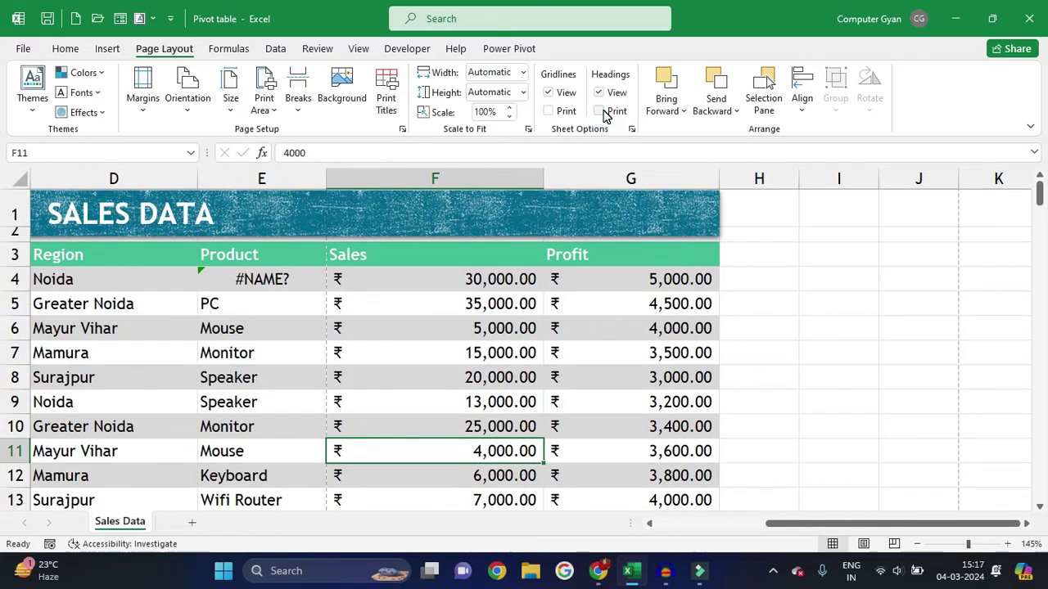
Delete the comment from the Emp ID header cell B3
left_click_drag(834, 524, 722, 525)
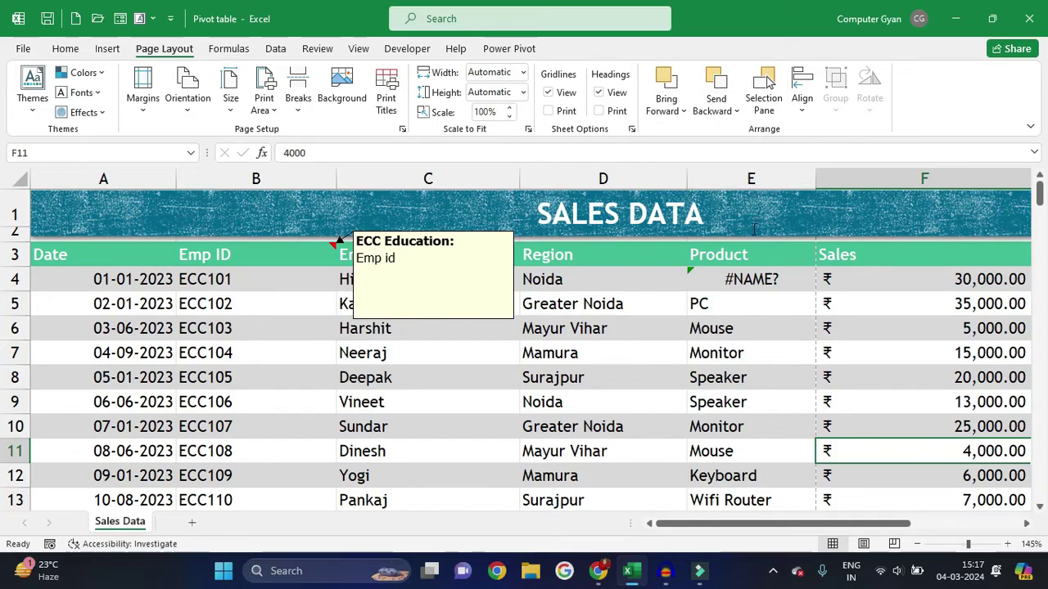
right_click(291, 257)
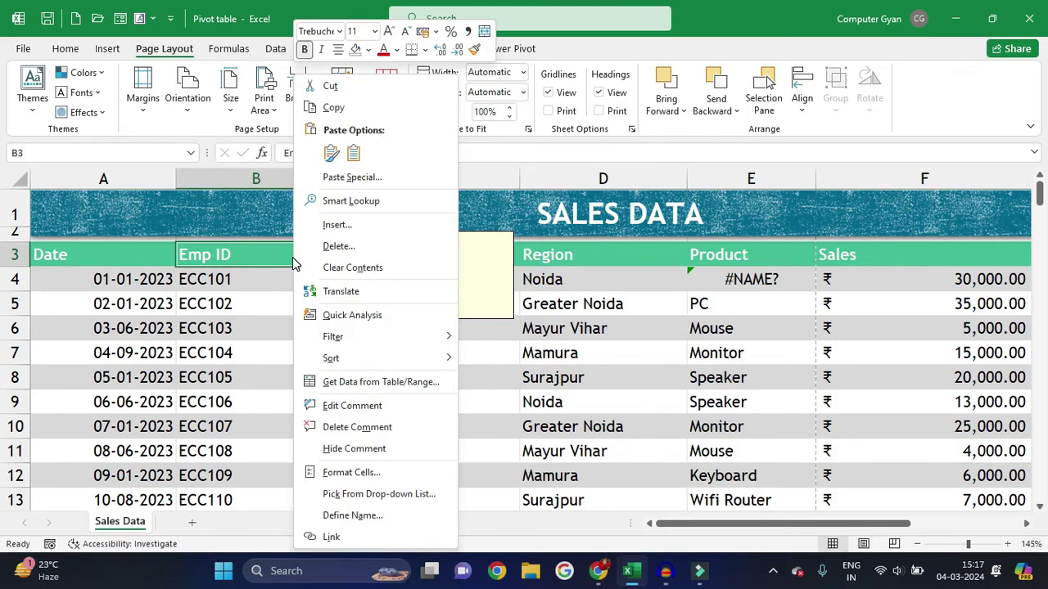
left_click(332, 427)
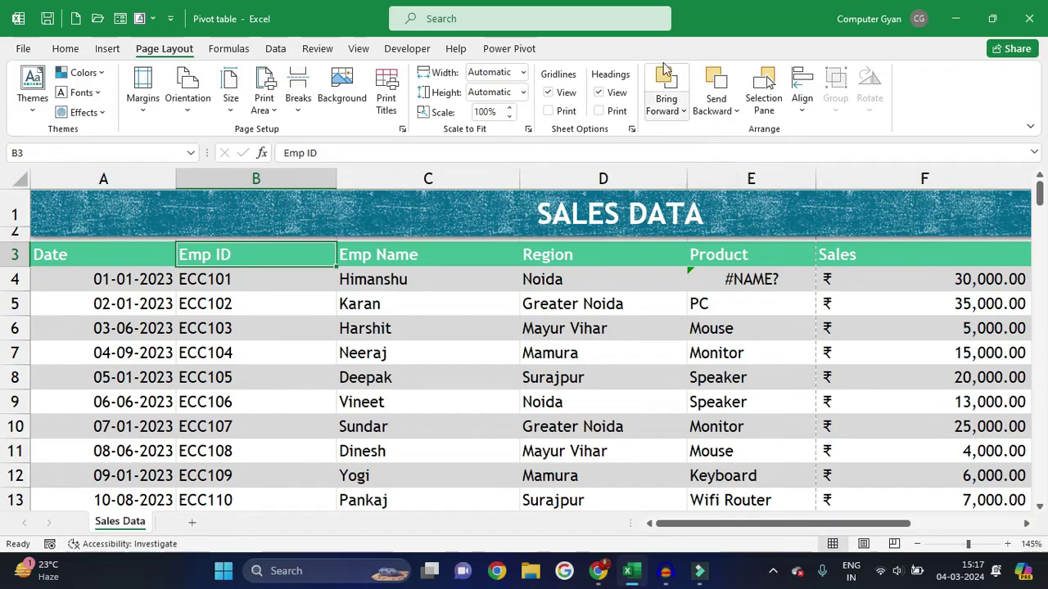
Insert a rounded rectangle about 2.12 cm high and 3.39 cm wide over columns C and D, rows 5 to 8
left_click(108, 51)
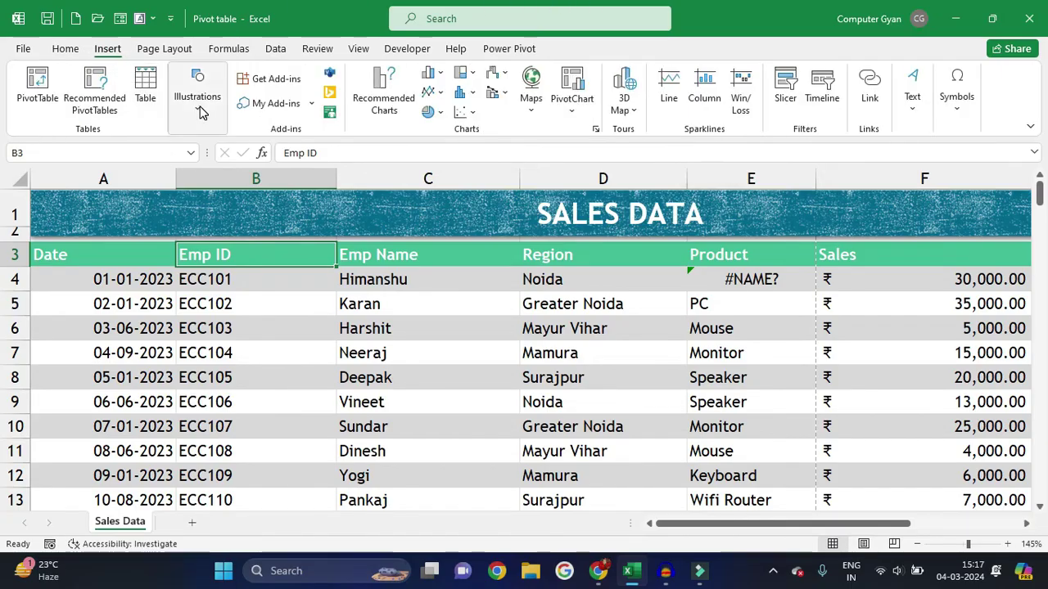
left_click(198, 100)
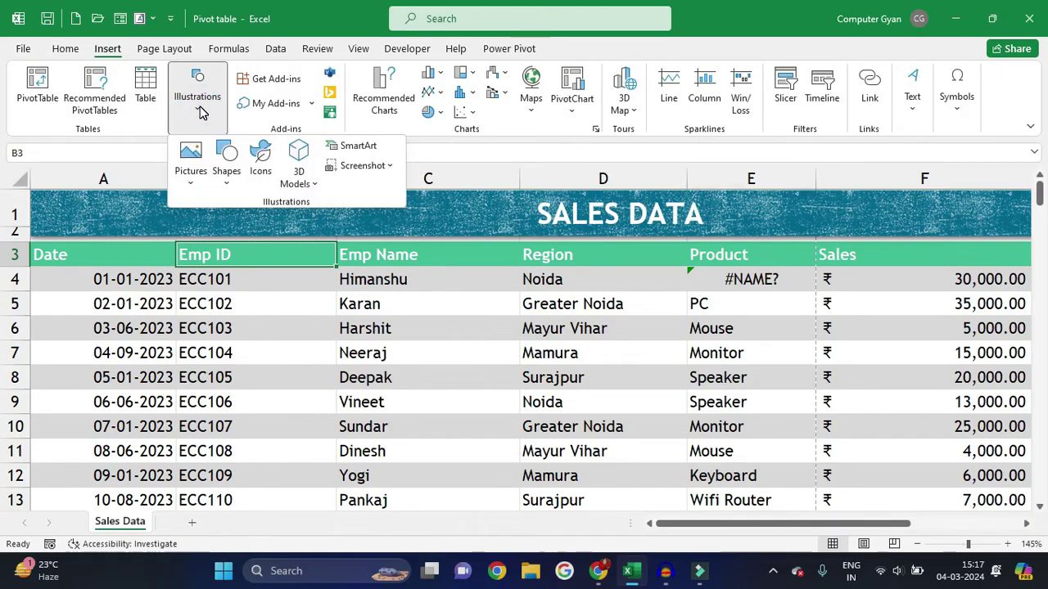
left_click(226, 170)
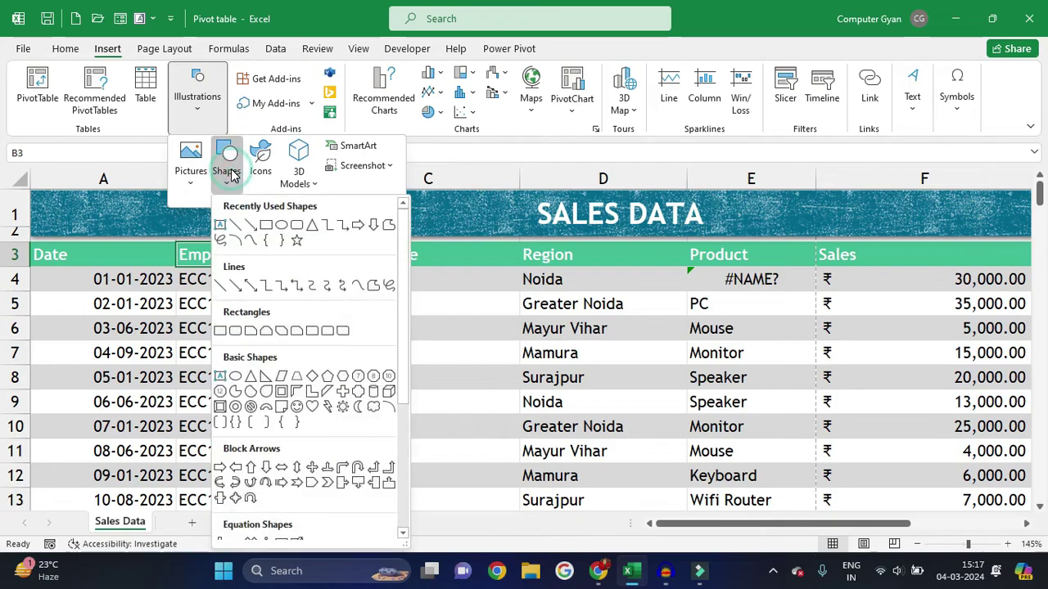
left_click(296, 233)
mouse_move(416, 300)
left_mouse_down()
mouse_move(467, 355)
mouse_move(559, 388)
left_mouse_up()
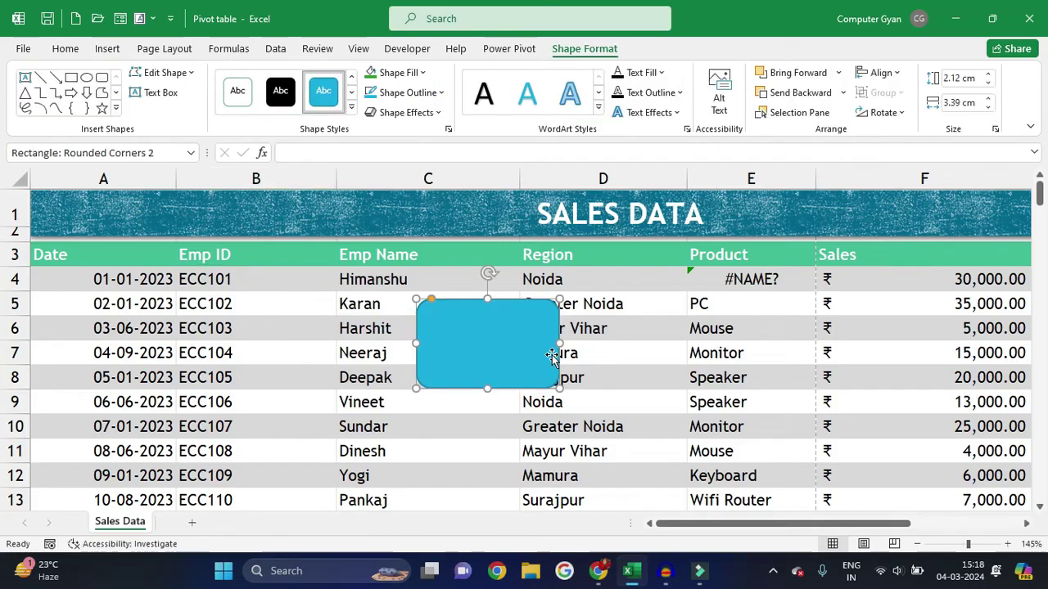
Draw a down arrow about 4.51 cm high and 3.5 cm wide overlapping the rectangle and fill it green
left_click(86, 93)
left_click_drag(470, 273, 617, 463)
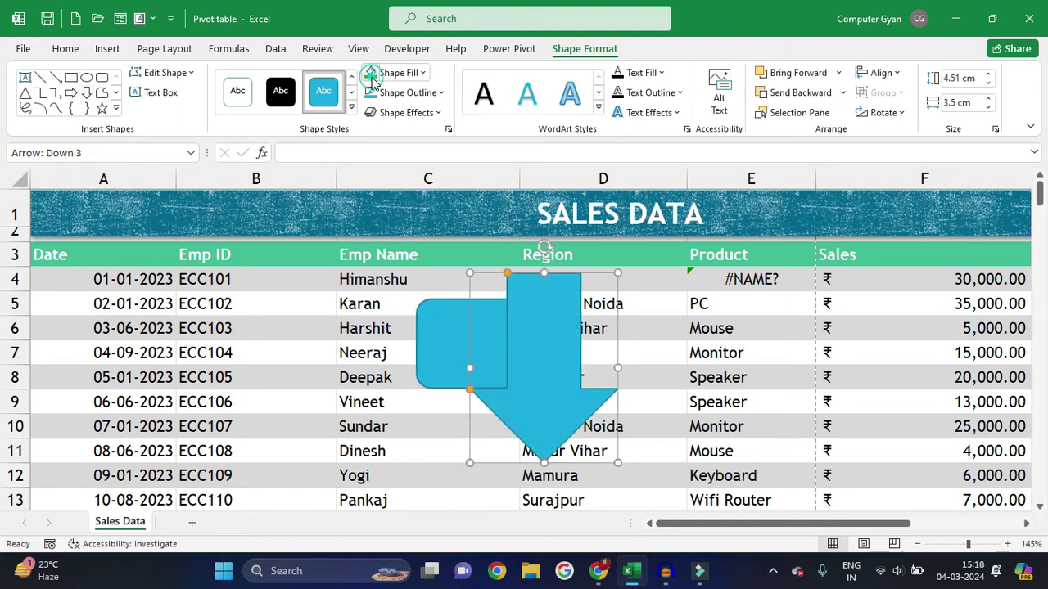
left_click(371, 73)
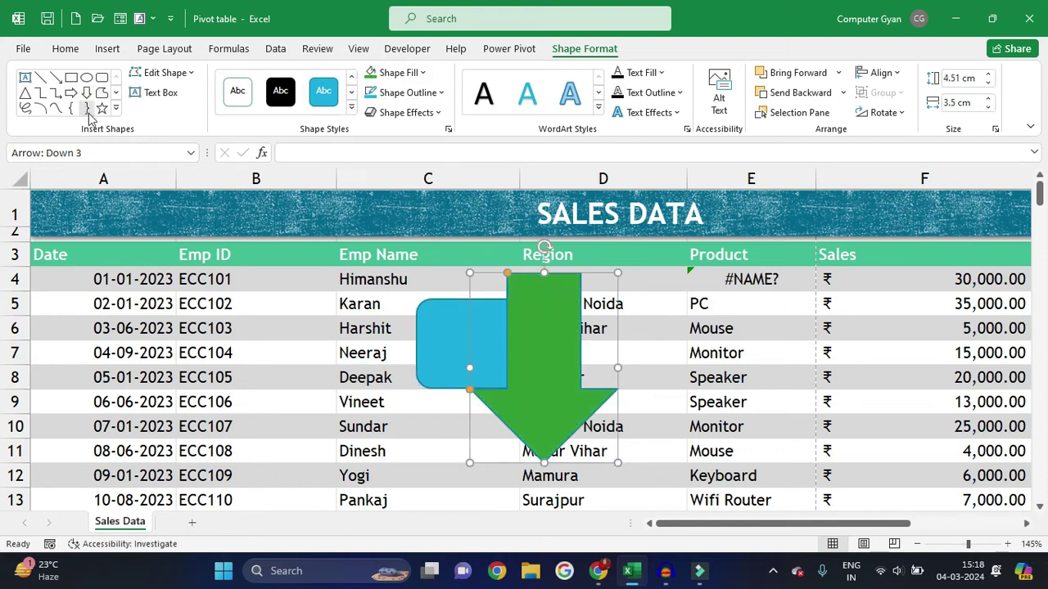
Draw a circle about 1.84 cm across over the rectangle and arrow and fill it yellow
left_click(86, 77)
left_click_drag(478, 265, 557, 342)
left_click(415, 75)
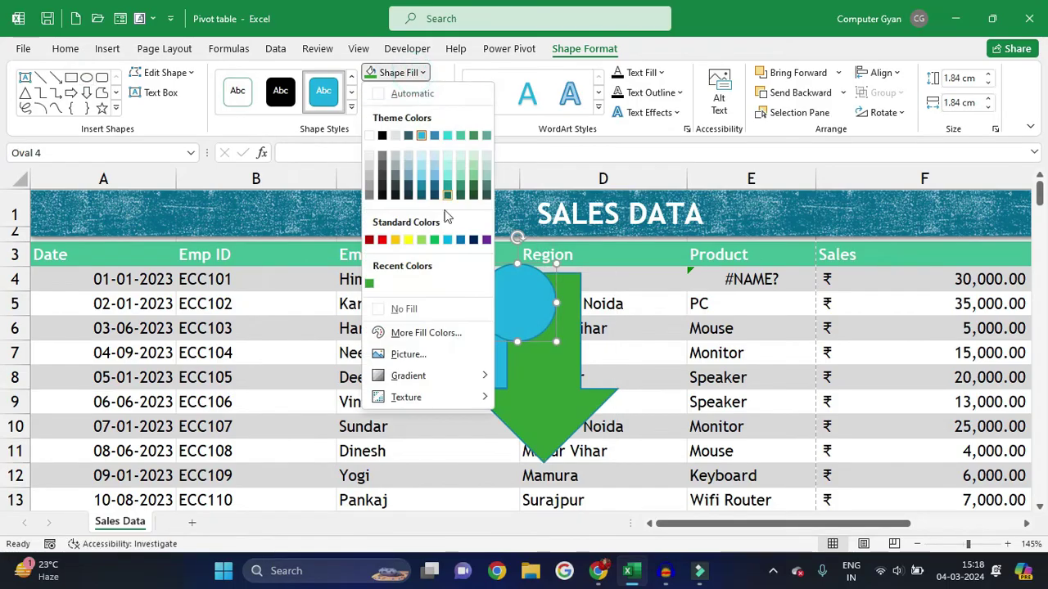
left_click(407, 237)
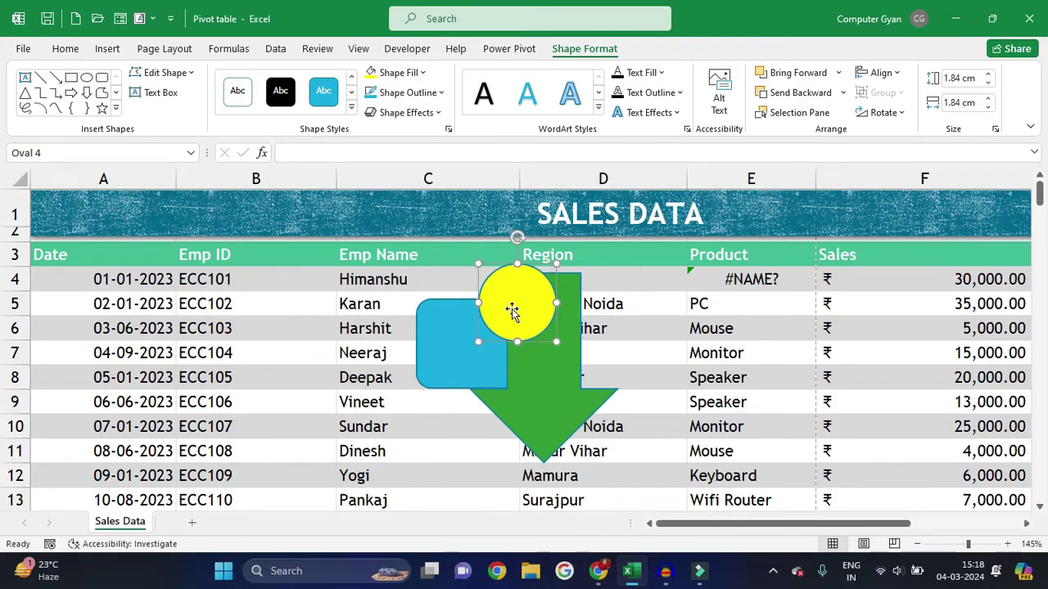
Bring the blue rounded rectangle to the front of the other shapes
left_click(183, 49)
left_click(449, 370)
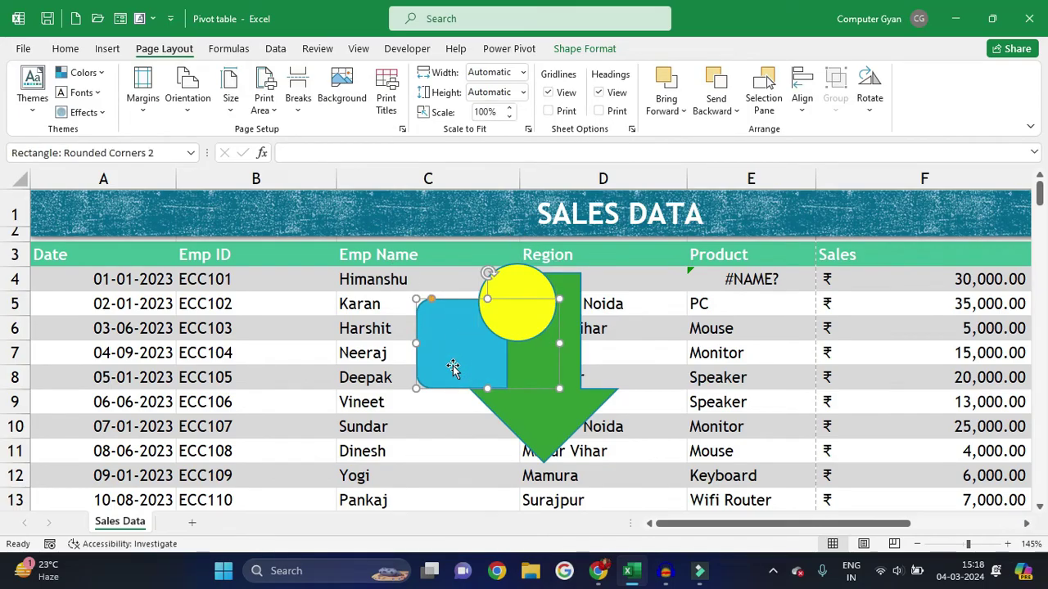
left_click(675, 111)
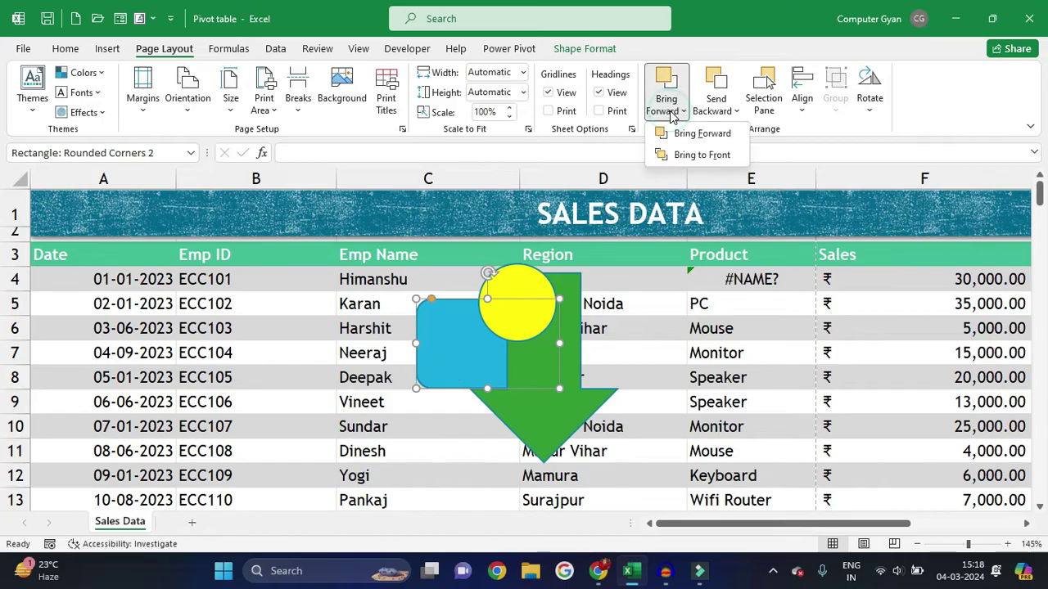
left_click(682, 155)
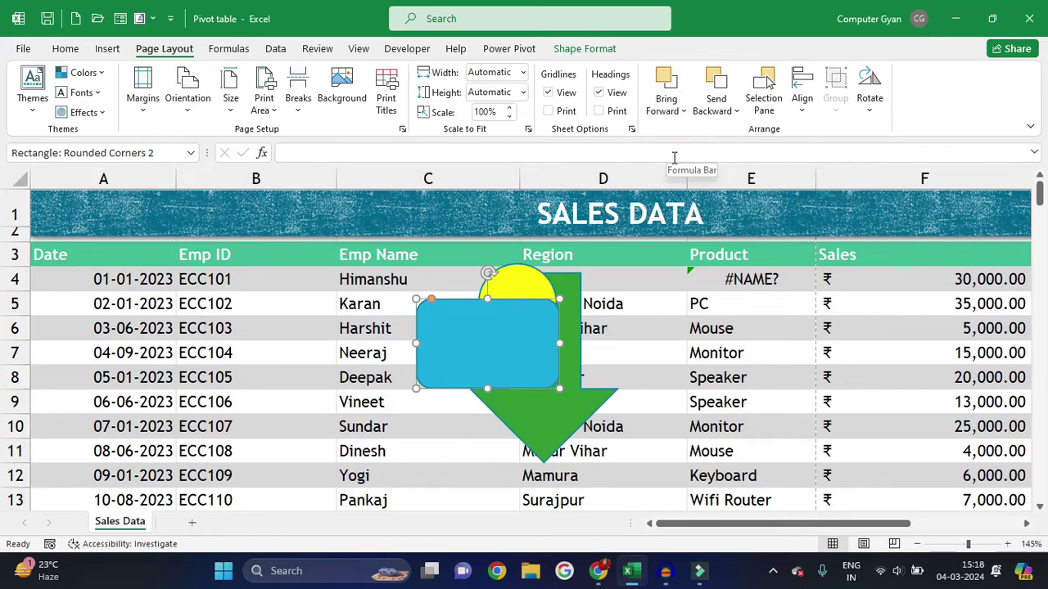
Send the blue rounded rectangle to the back and bring it forward to just above the green arrow
left_click(731, 111)
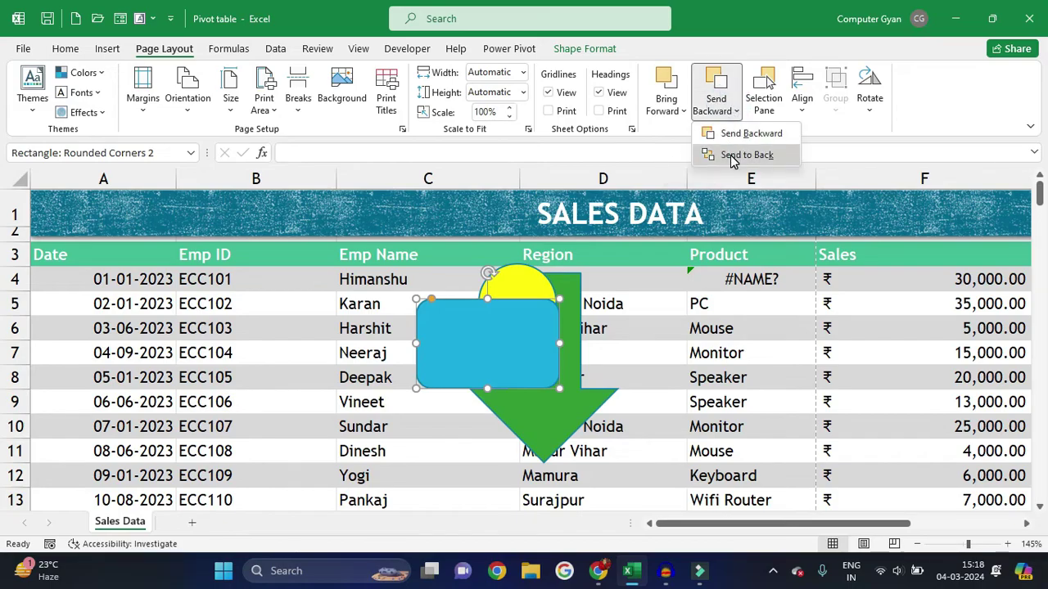
left_click(732, 157)
left_click(667, 109)
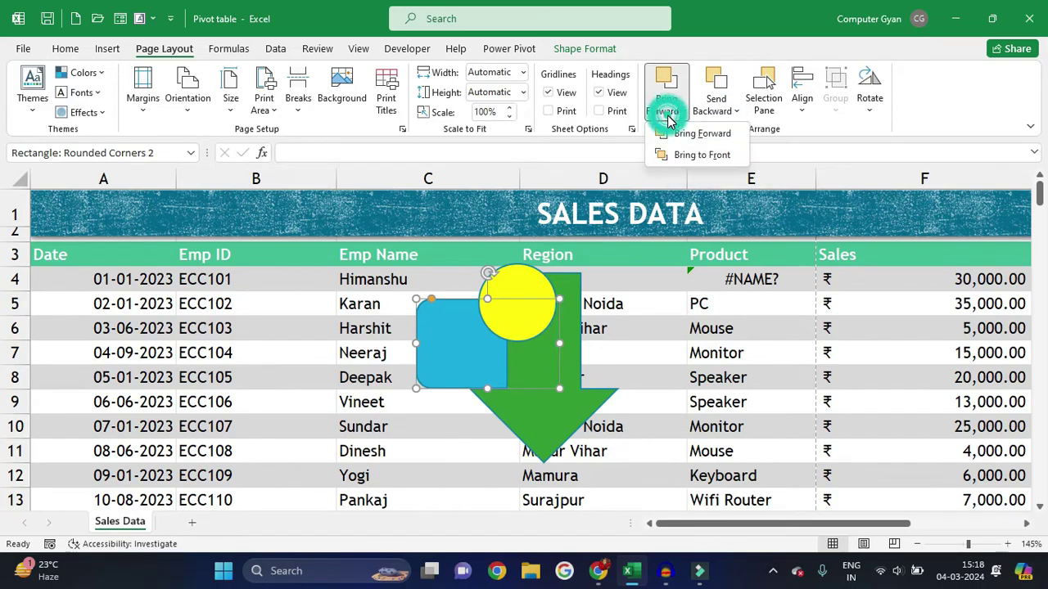
left_click(674, 131)
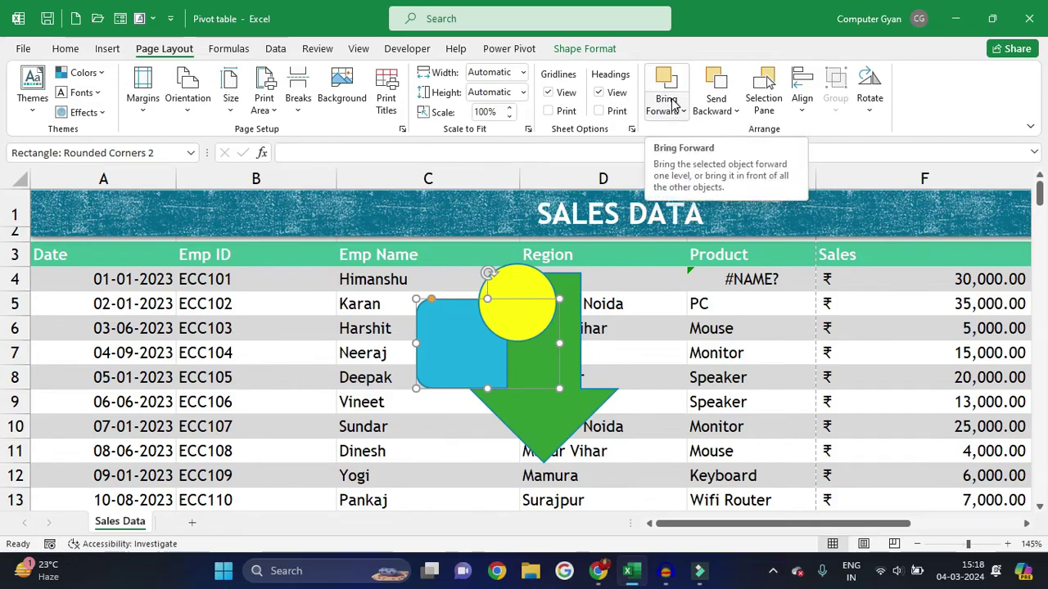
left_click(673, 85)
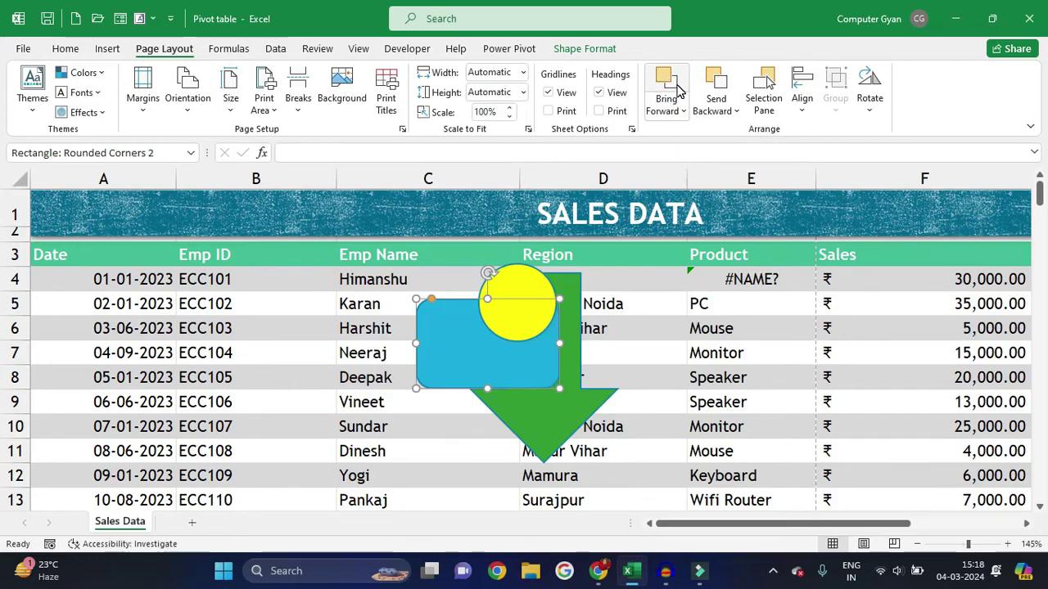
Nudge the yellow circle slightly and send it backward twice, behind the blue rectangle and the green arrow
left_click(536, 298)
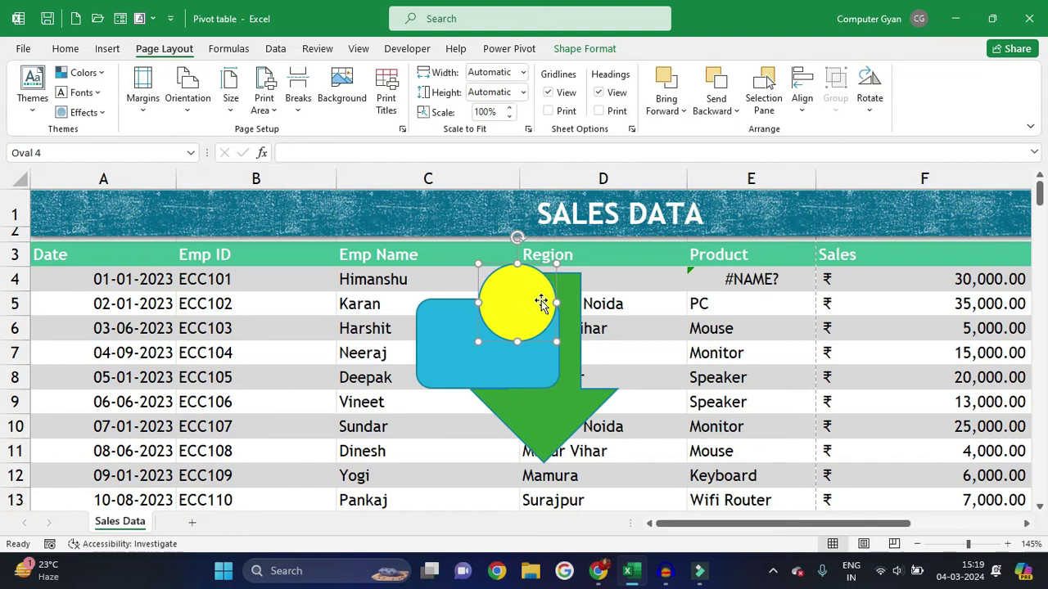
left_click_drag(527, 299, 531, 297)
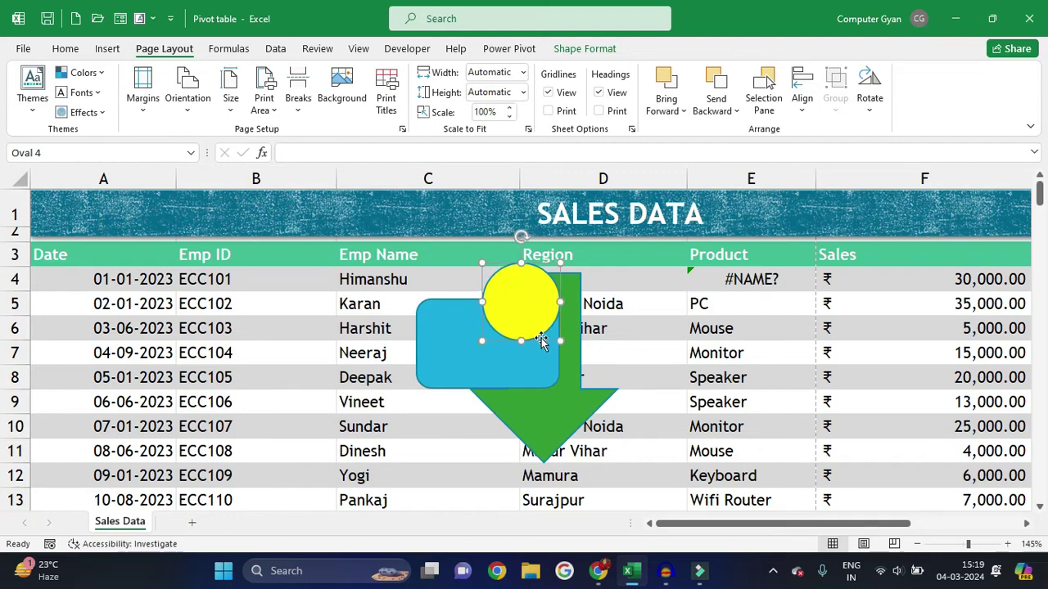
left_click(721, 80)
left_click(725, 112)
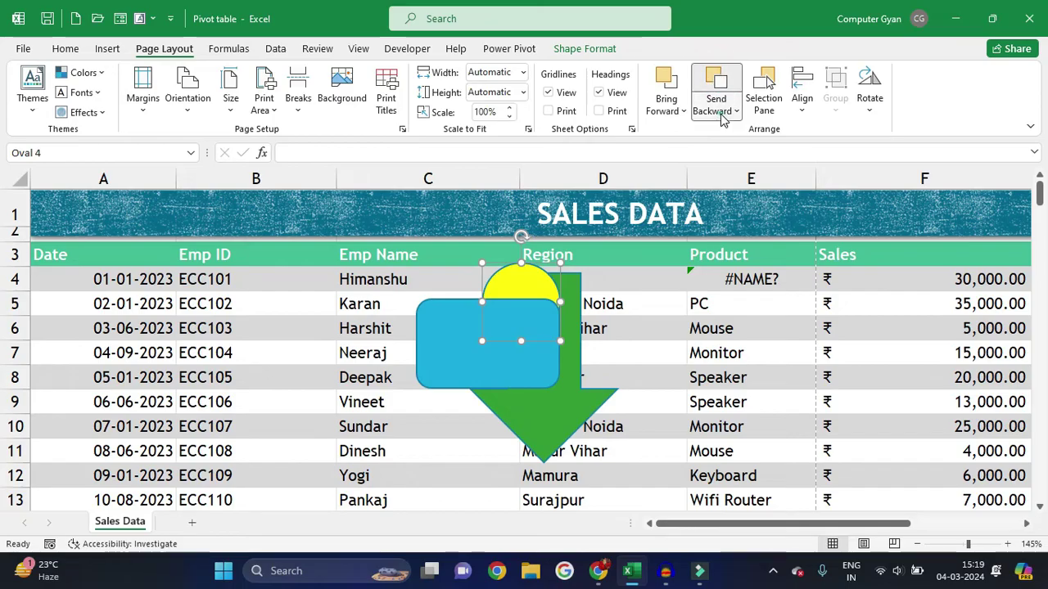
left_click(741, 139)
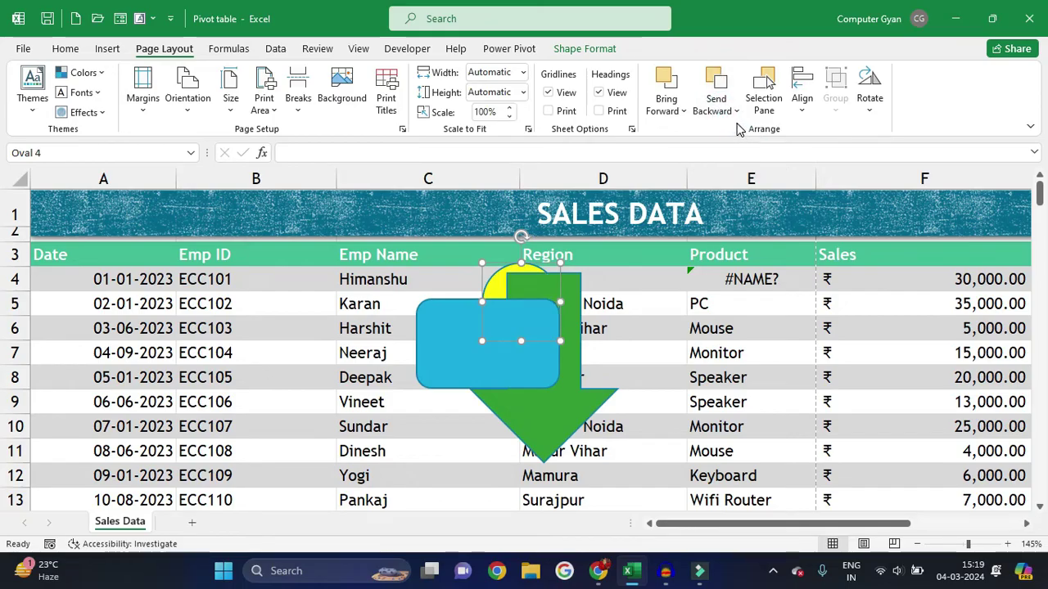
Bring the yellow circle forward two levels, in front of the green arrow and the blue rounded rectangle
left_click(676, 79)
left_click(679, 81)
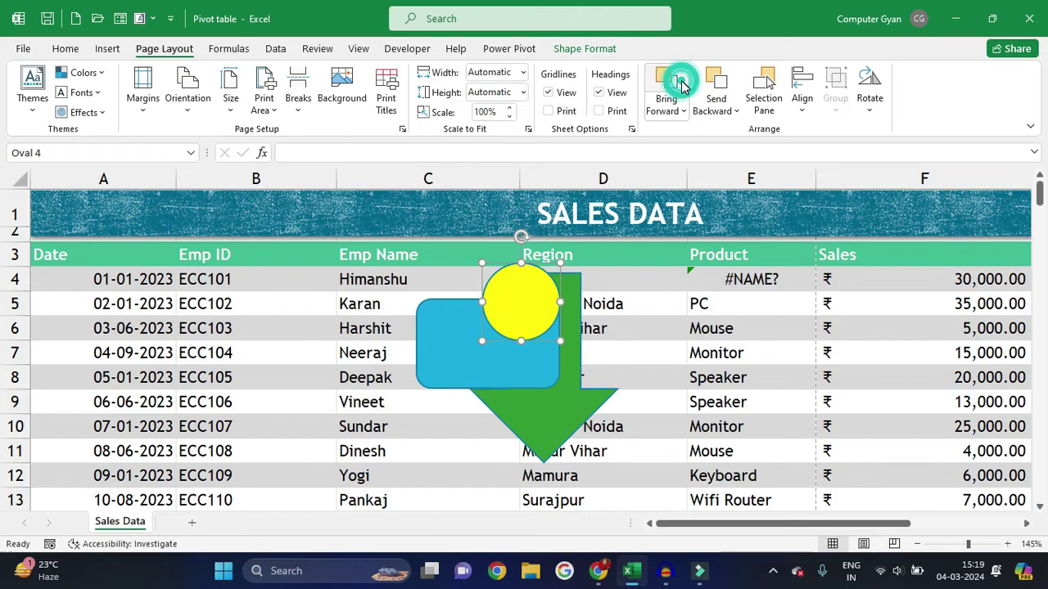
Hide and show again the oval, rounded rectangle, down arrow and text box one at a time using the Selection Pane
left_click(763, 86)
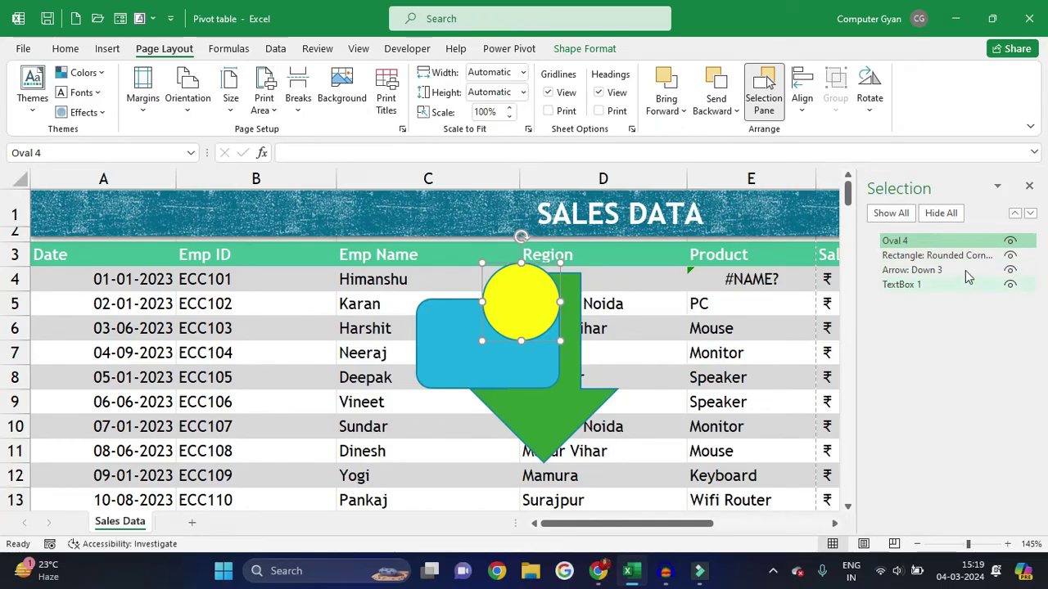
left_click(1010, 242)
left_click(1009, 241)
left_click(1009, 255)
left_click(1009, 255)
left_click(1010, 270)
left_click(1011, 270)
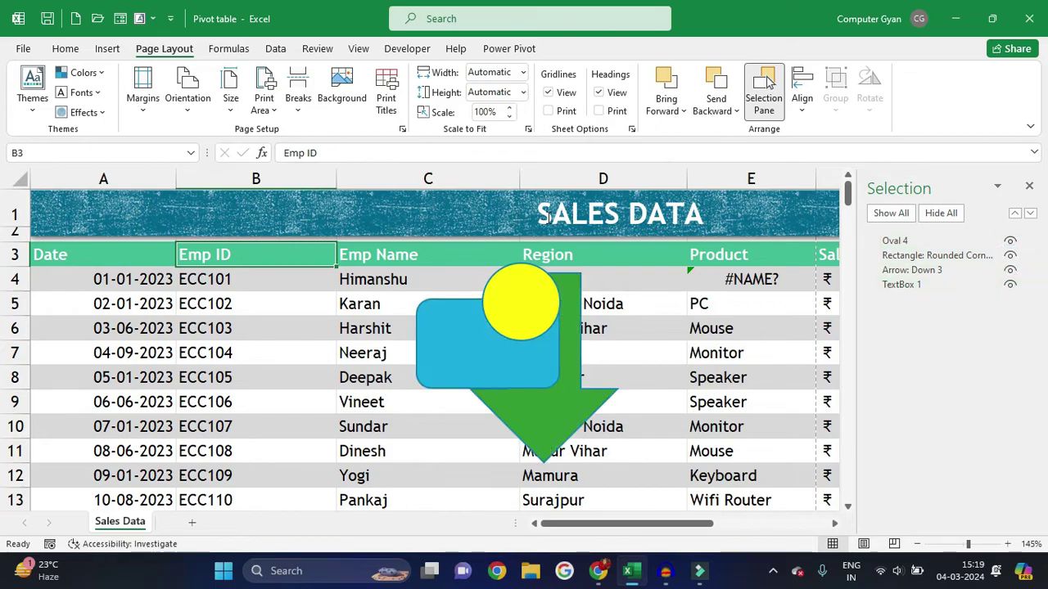
left_click(1009, 285)
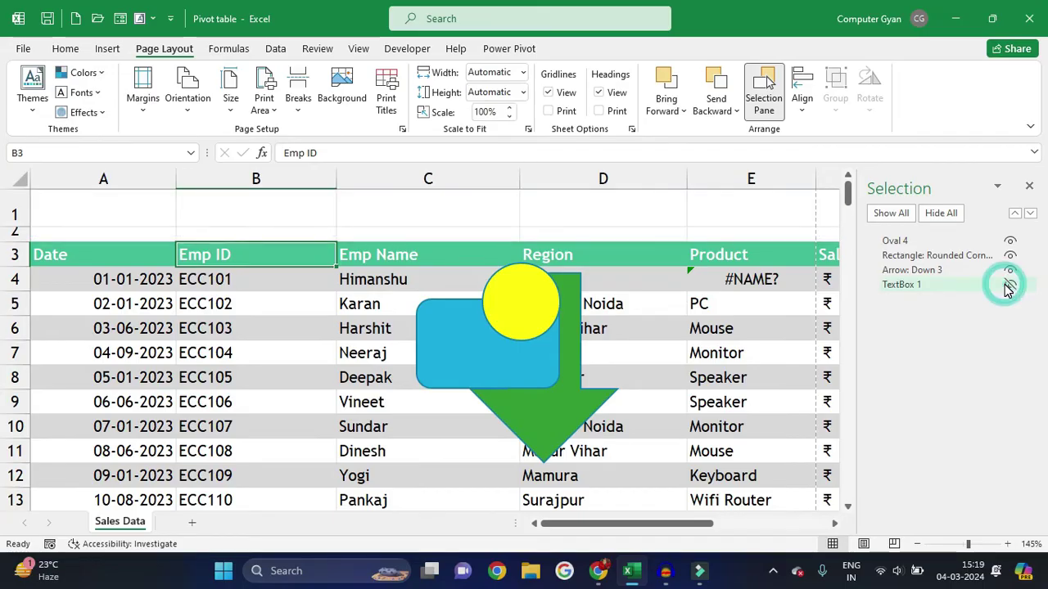
left_click(1009, 285)
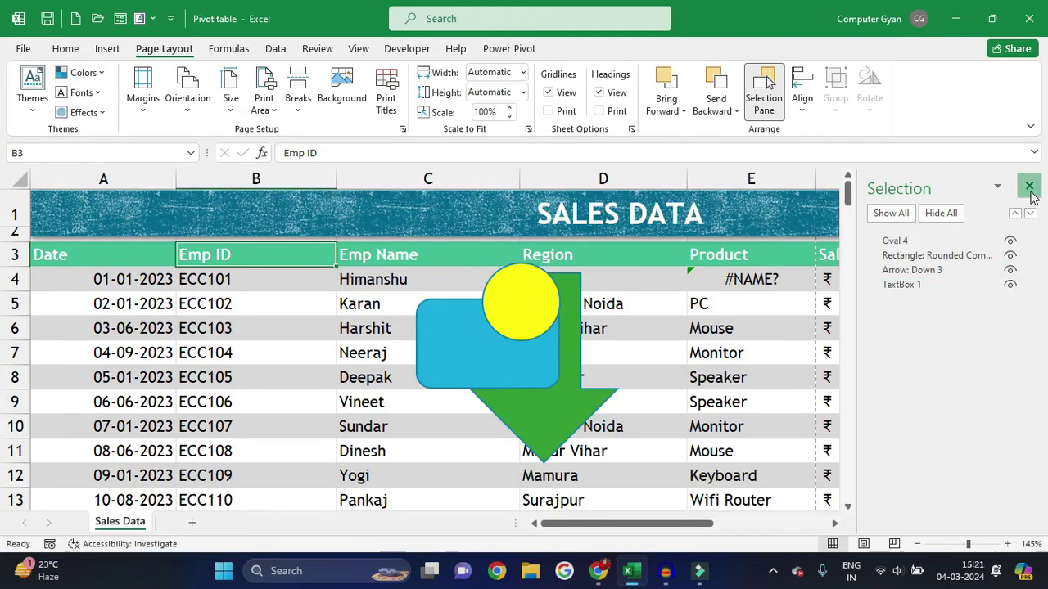
left_click(1029, 186)
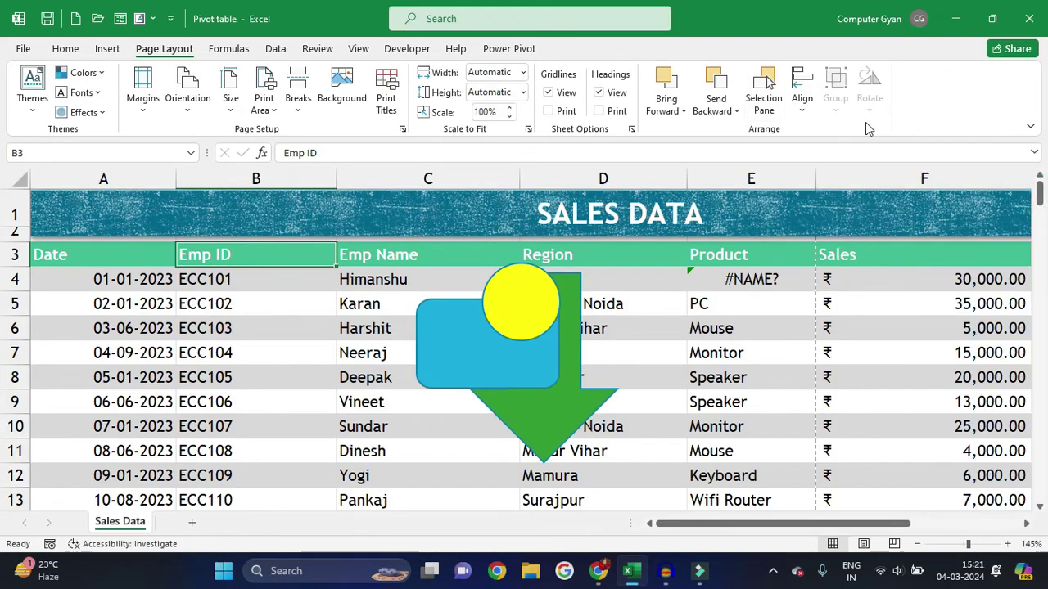
Move the yellow circle straight down onto the blue rectangle and try selecting all three shapes one by one
left_click(803, 102)
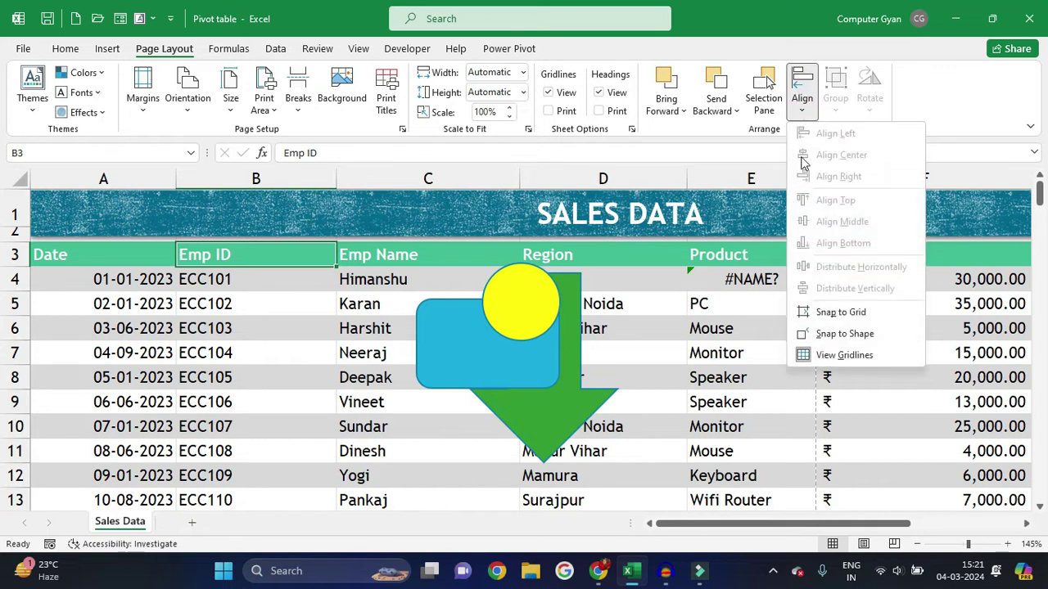
left_click(535, 315)
left_click_drag(531, 325, 531, 373)
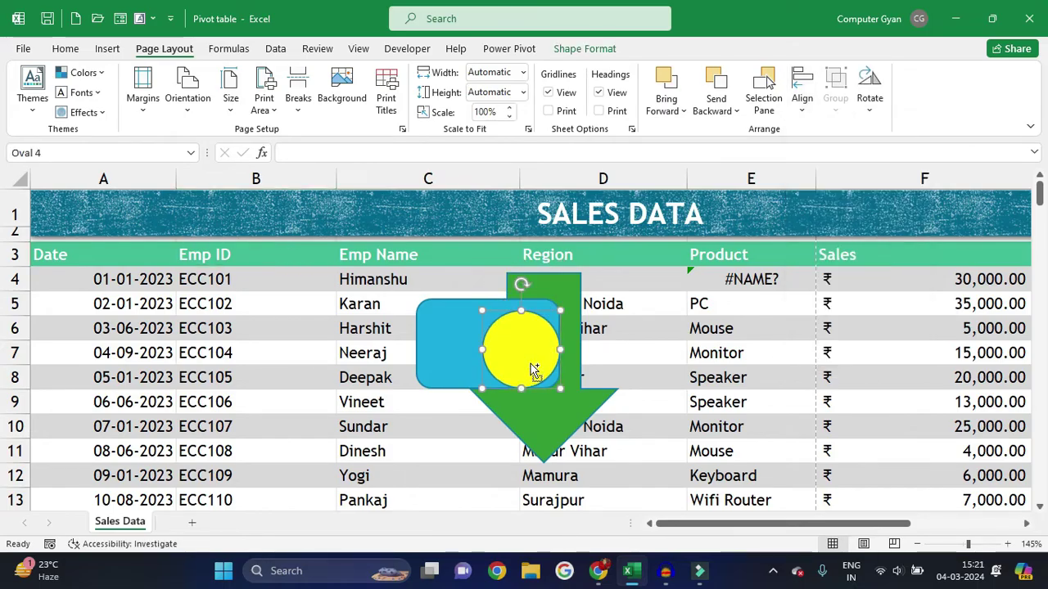
left_click(458, 331, "ctrl")
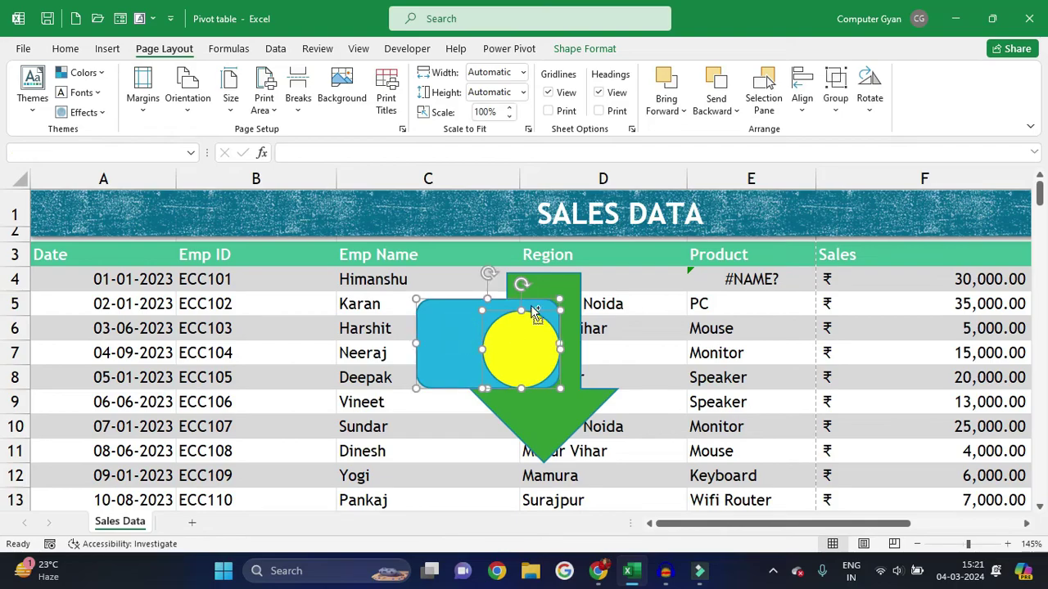
left_click(559, 278, "ctrl")
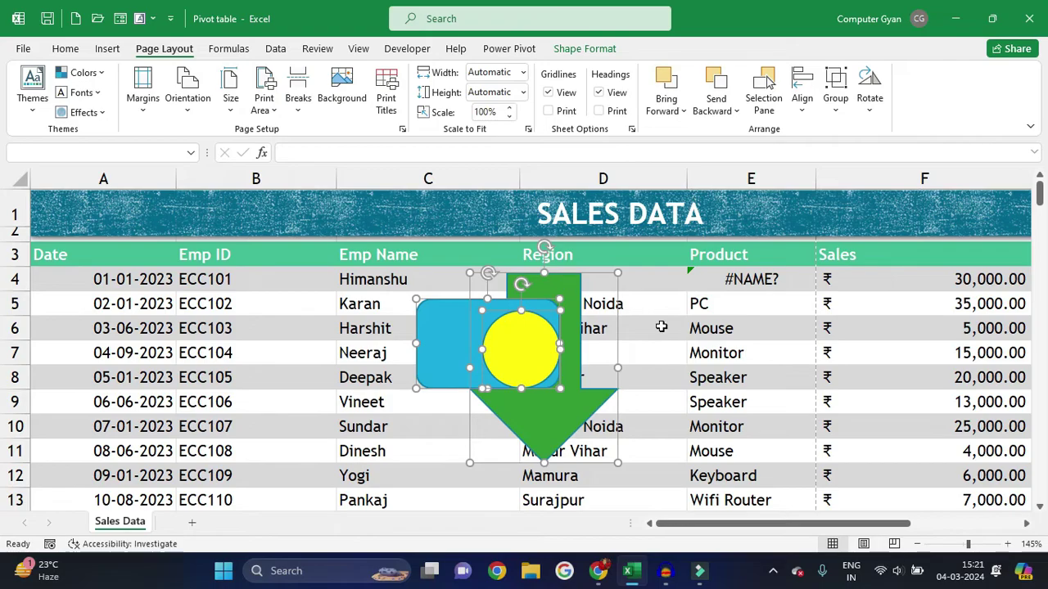
left_click(647, 304)
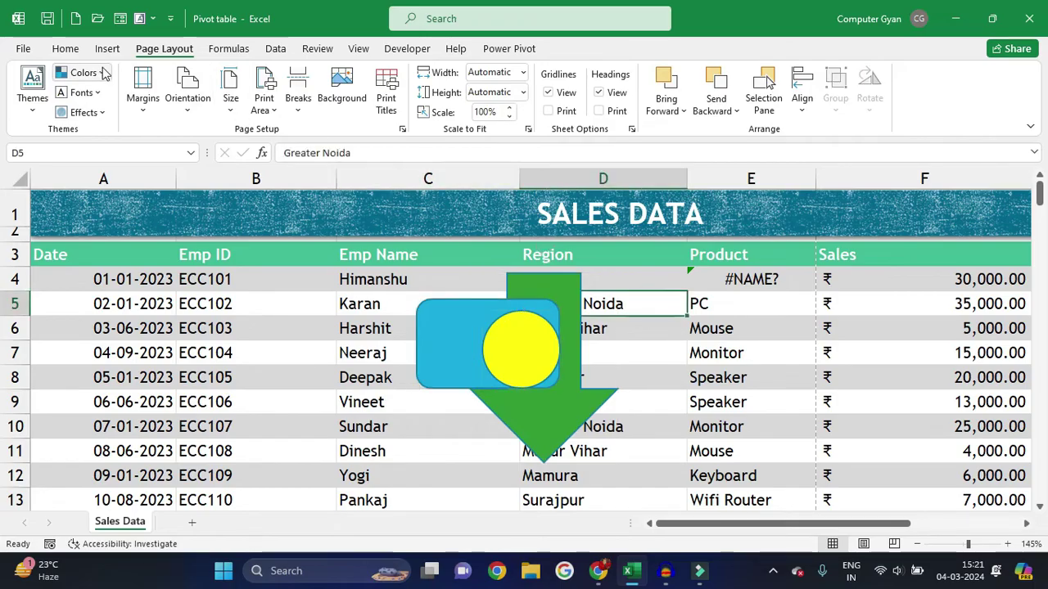
Select the arrow, rectangle and circle together with Select Objects and align them to the left
left_click(66, 49)
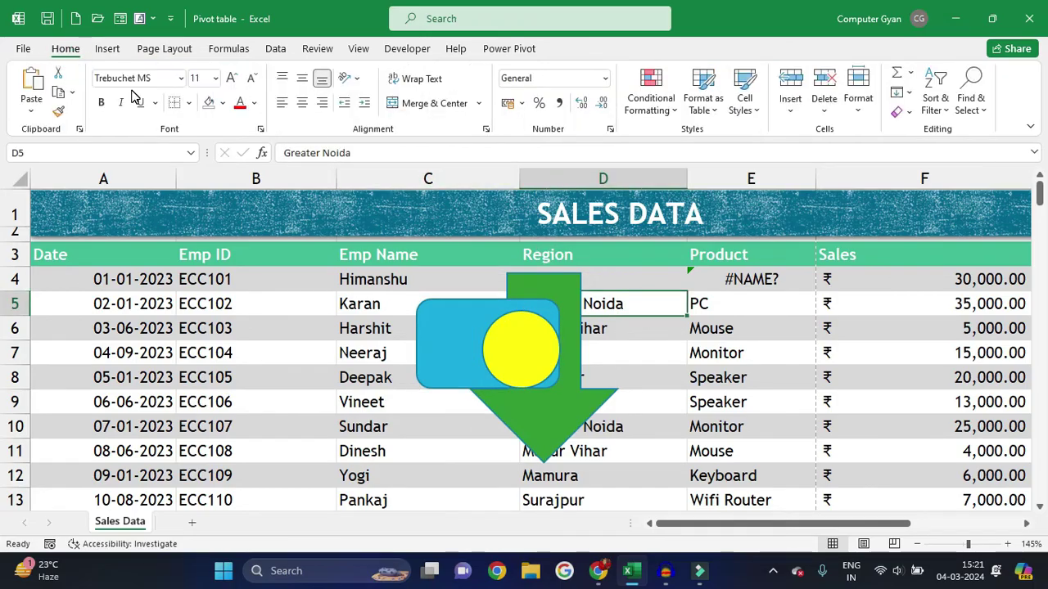
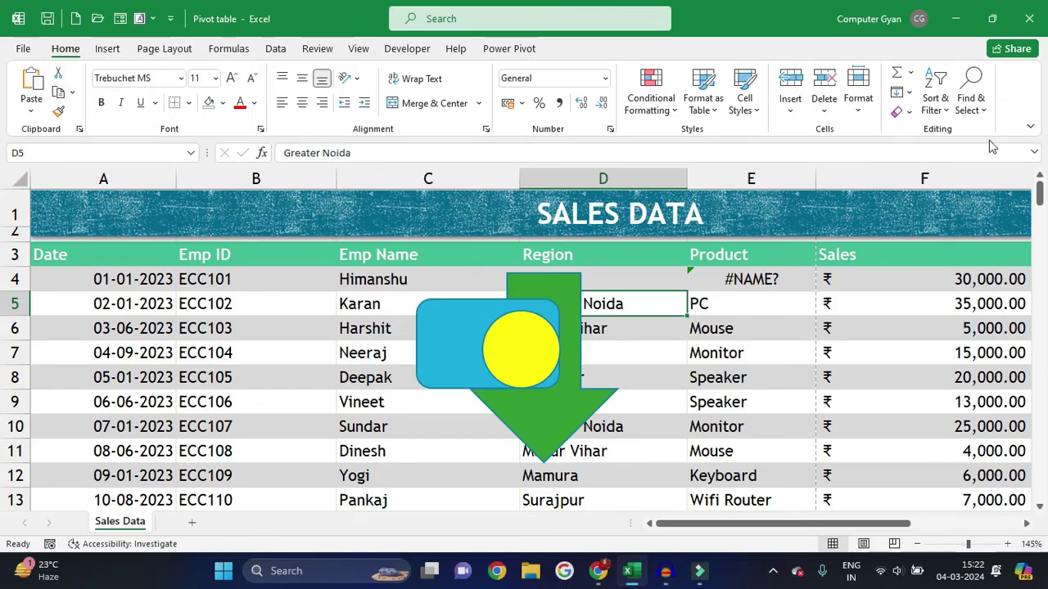
left_click(982, 110)
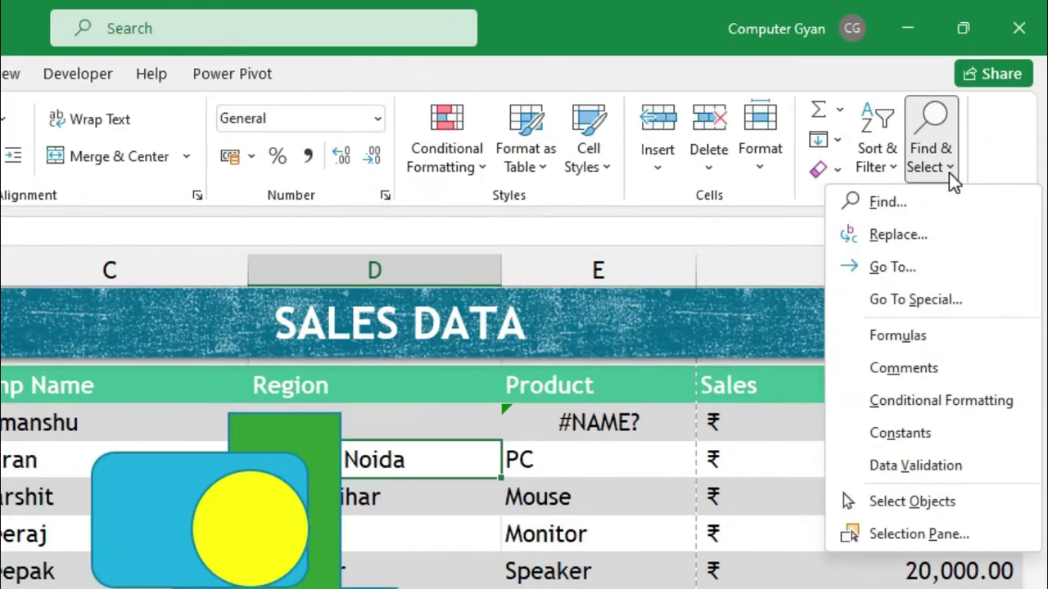
left_click(887, 512)
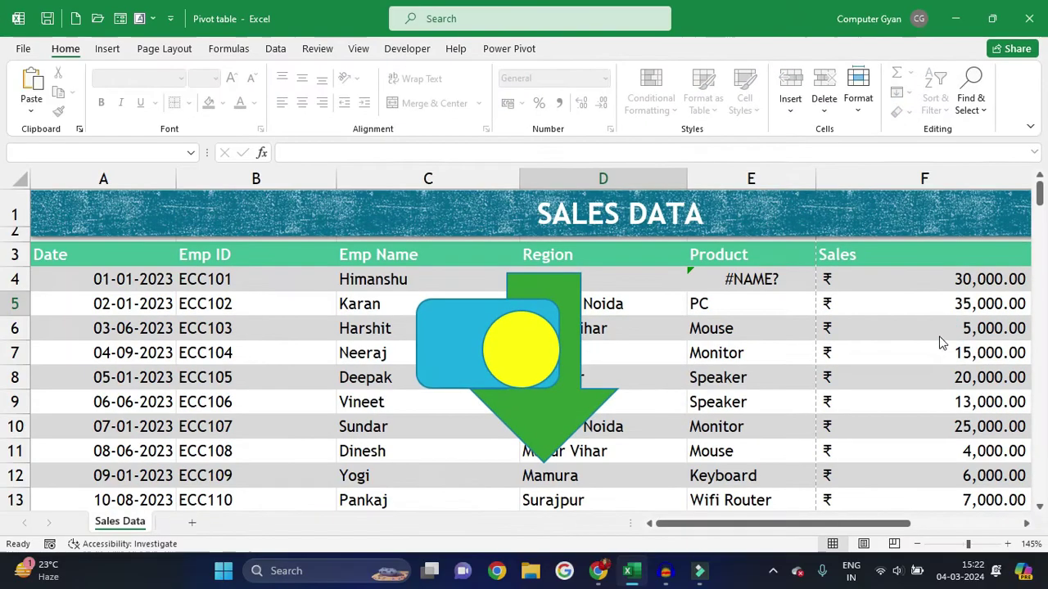
left_click_drag(374, 249, 683, 495)
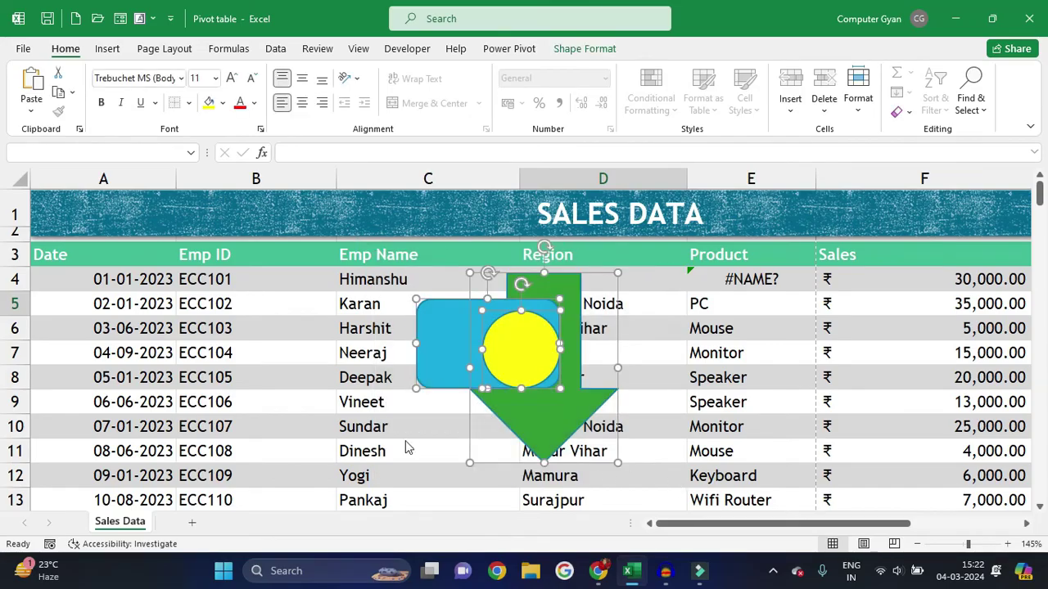
left_click(164, 48)
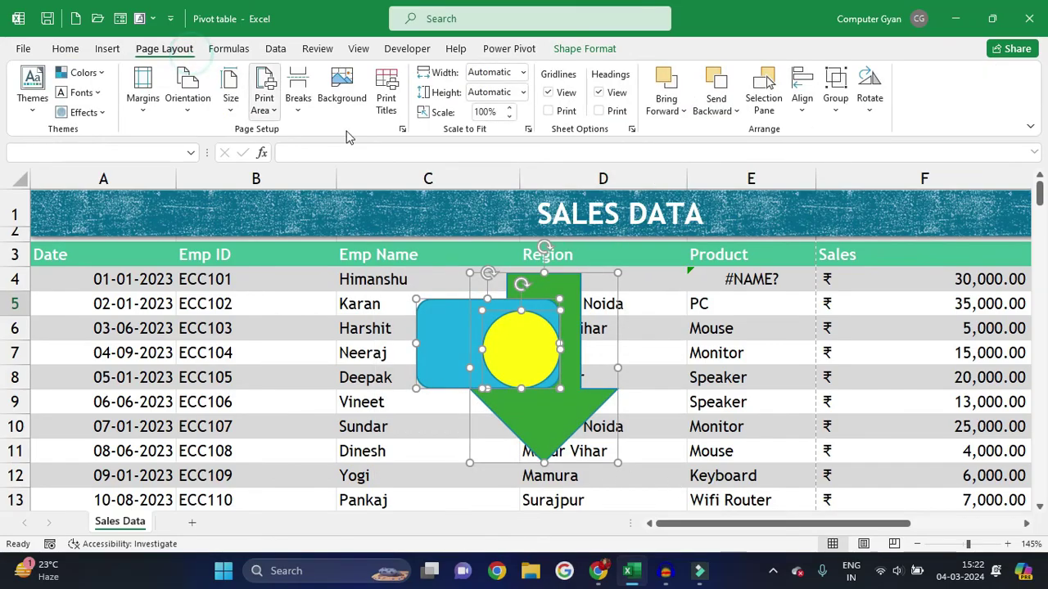
left_click(802, 97)
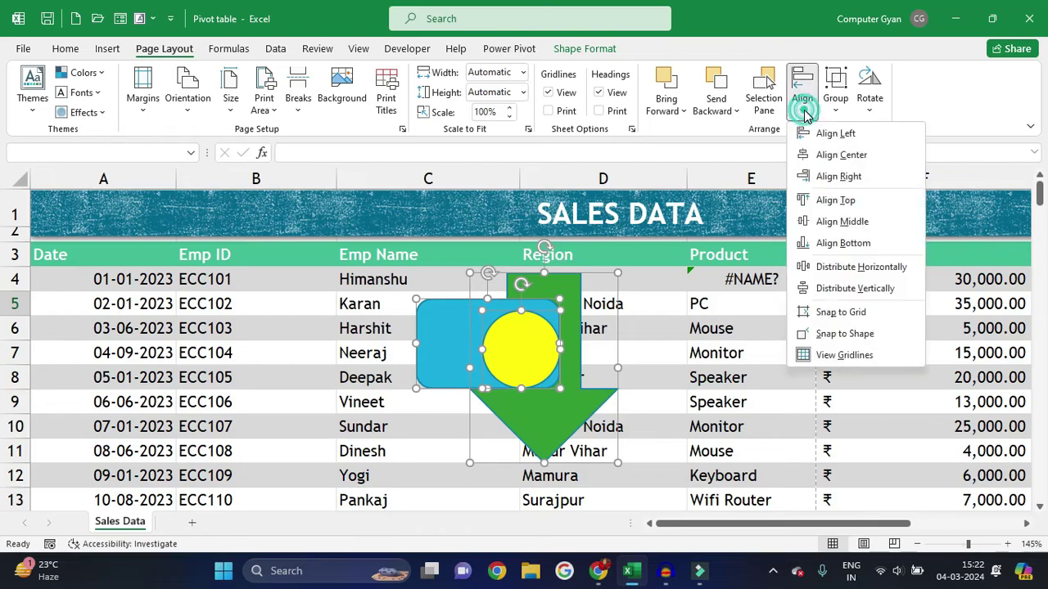
left_click(807, 135)
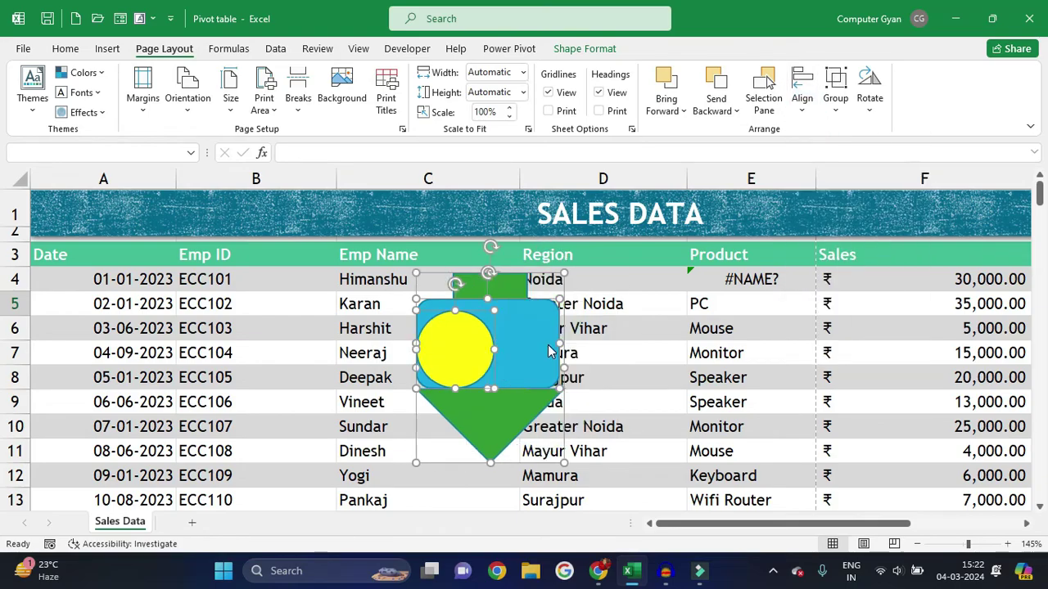
Align the three selected shapes to their horizontal center and vertical middle
left_click(803, 98)
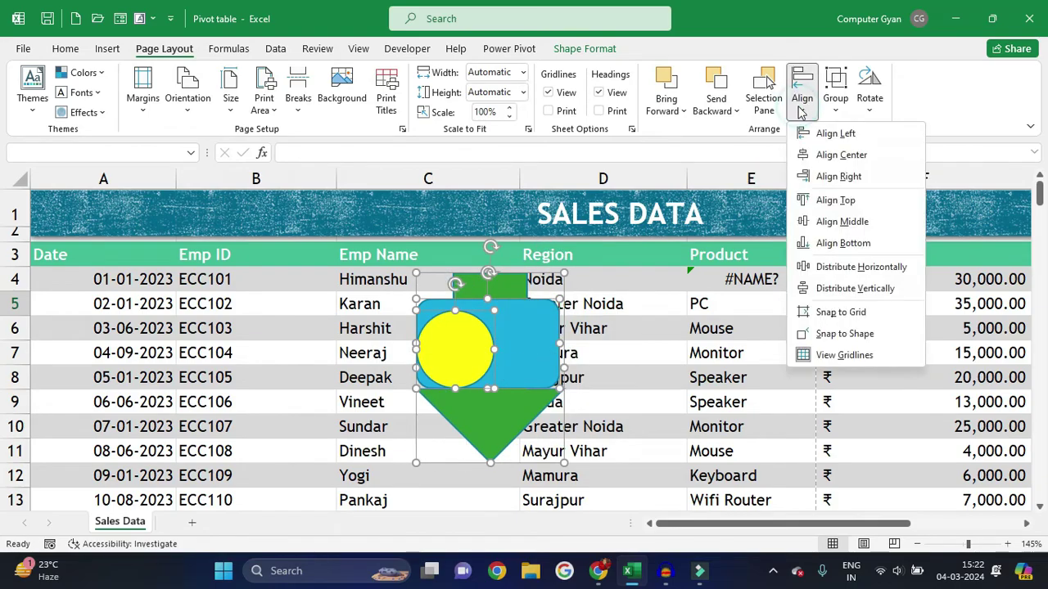
left_click(831, 157)
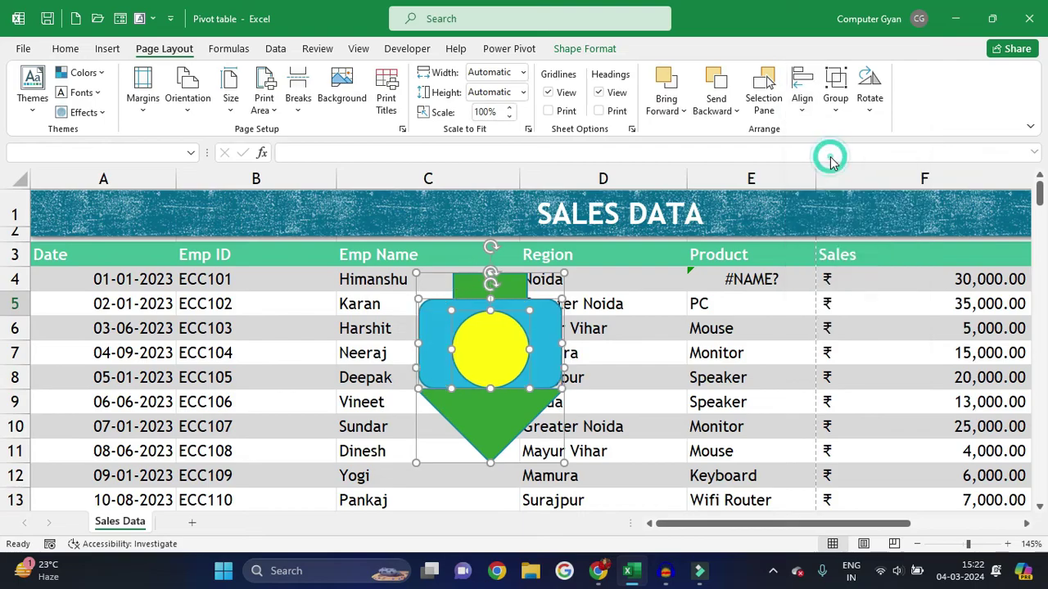
left_click(802, 111)
left_click(827, 222)
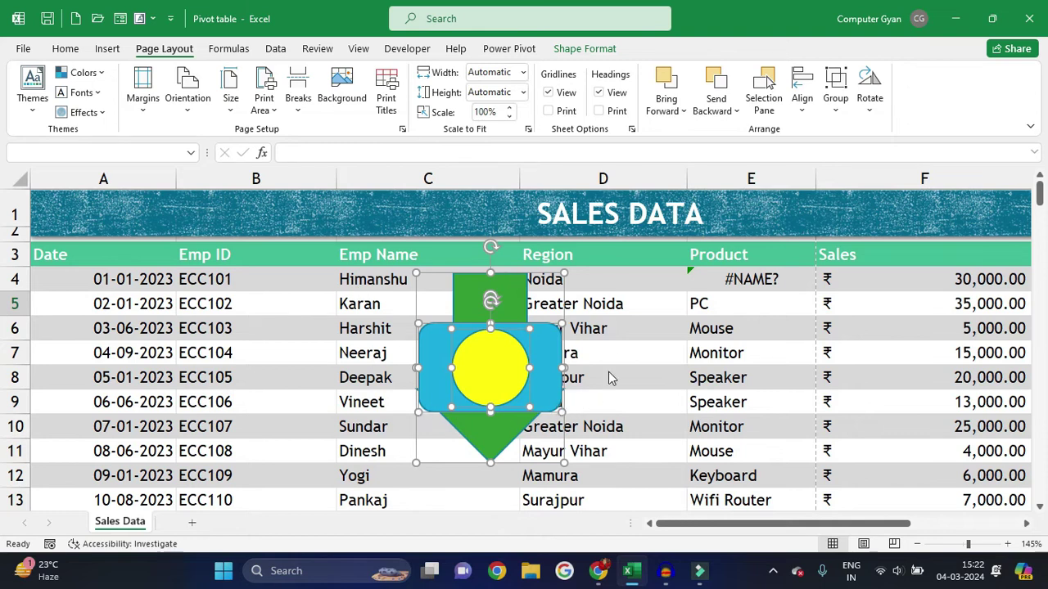
Align the three shapes to the top, to the bottom and back to the top, and clear the selection
left_click(802, 99)
left_click(851, 201)
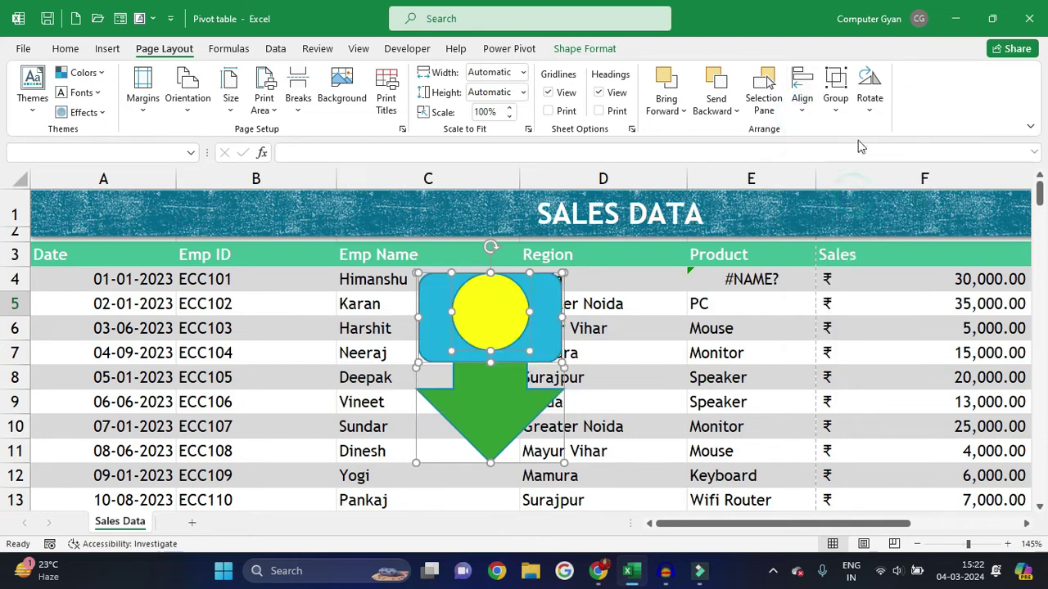
left_click(803, 99)
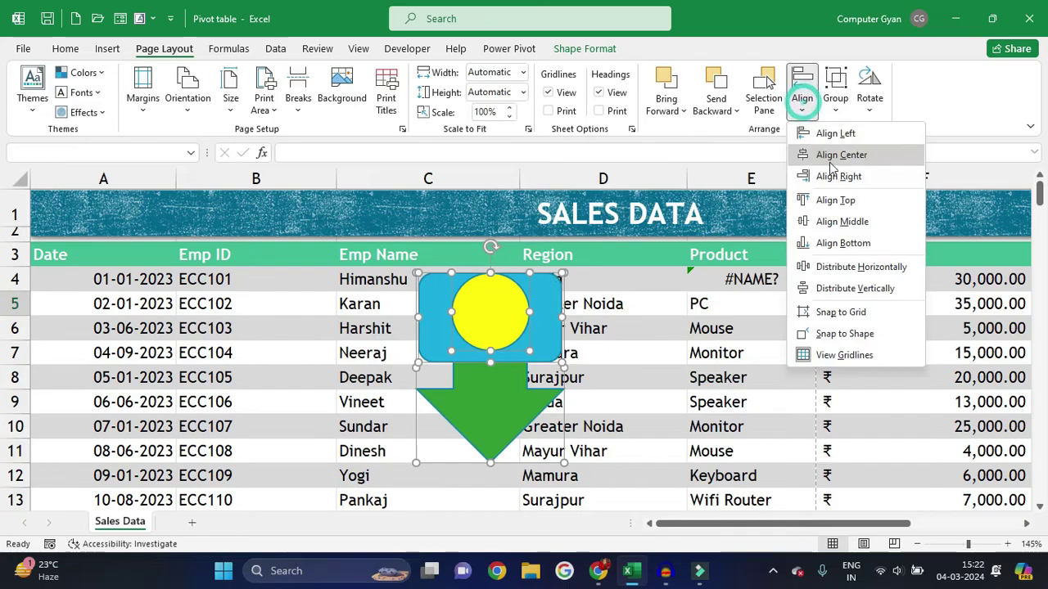
left_click(849, 246)
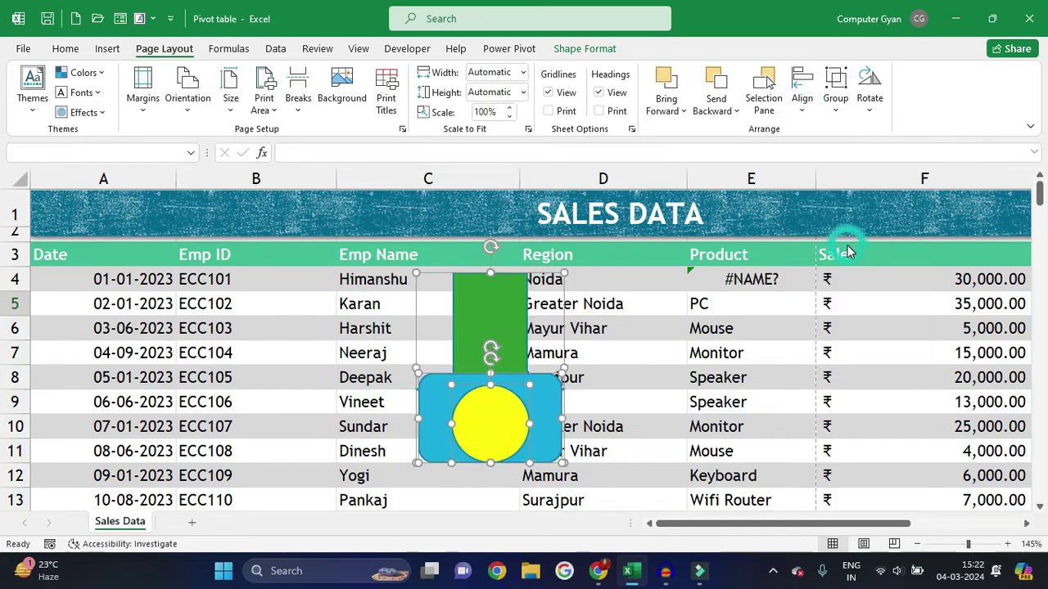
left_click(802, 100)
left_click(836, 200)
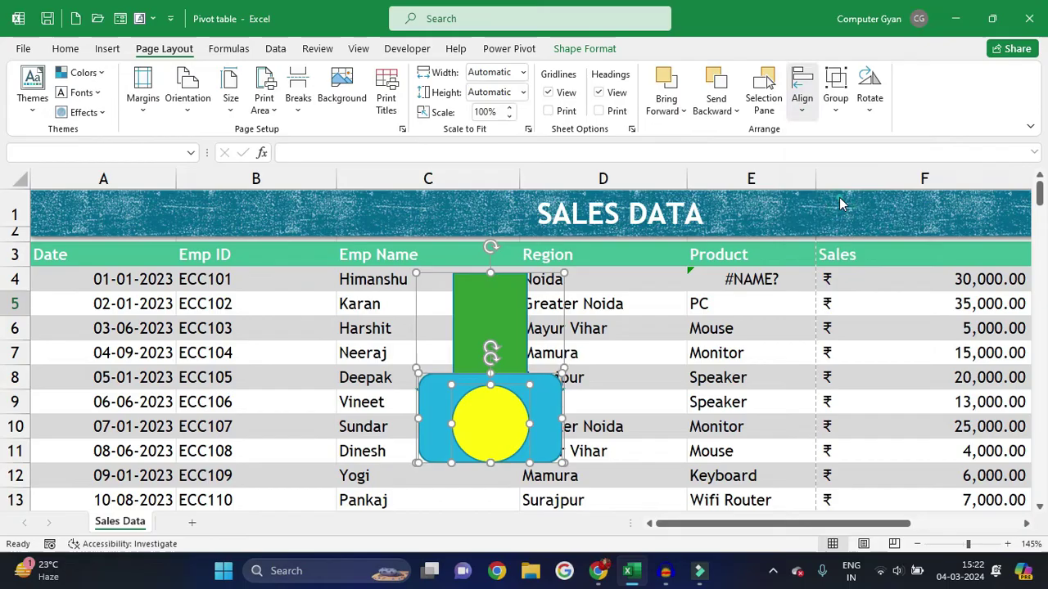
key("Escape")
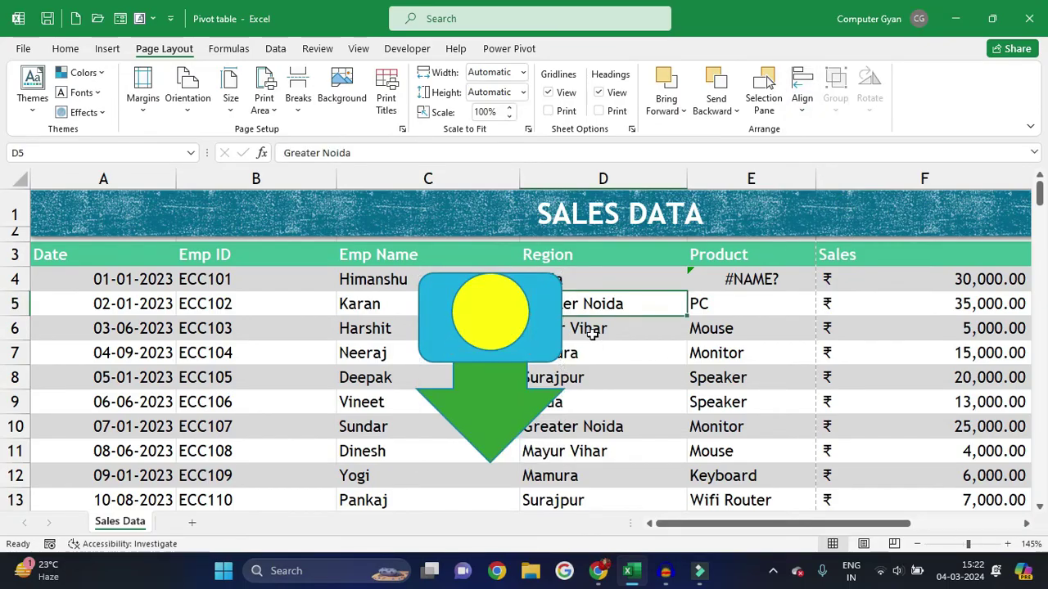
Spread the arrow, rectangle and circle across columns B to F and distribute them horizontally
left_click_drag(512, 325, 968, 363)
left_click_drag(552, 351, 822, 387)
left_click_drag(502, 379, 287, 371)
left_click(795, 380, "shift")
left_click(962, 380, "shift")
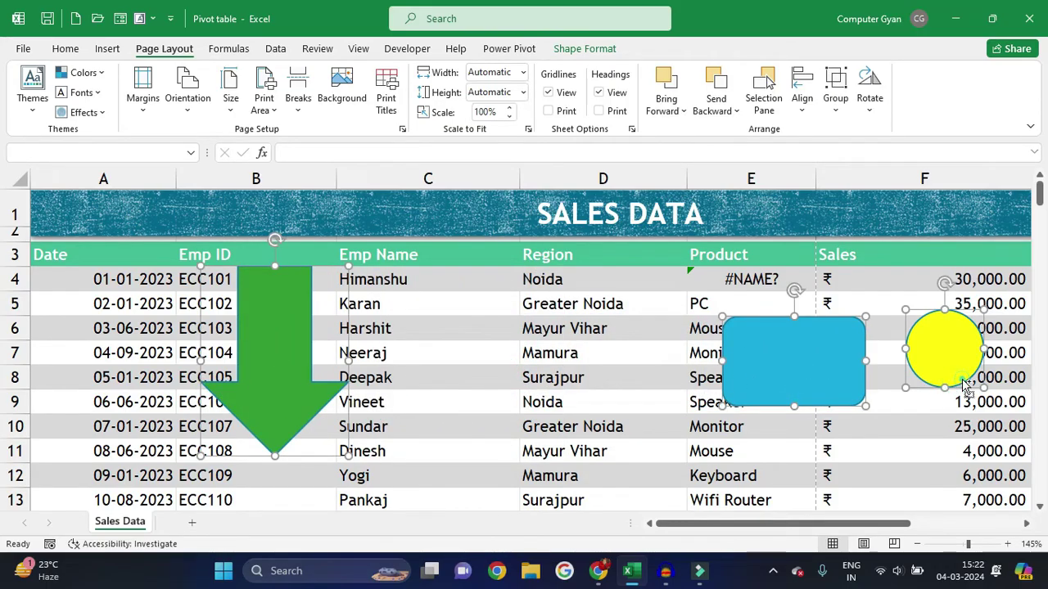
left_click(802, 98)
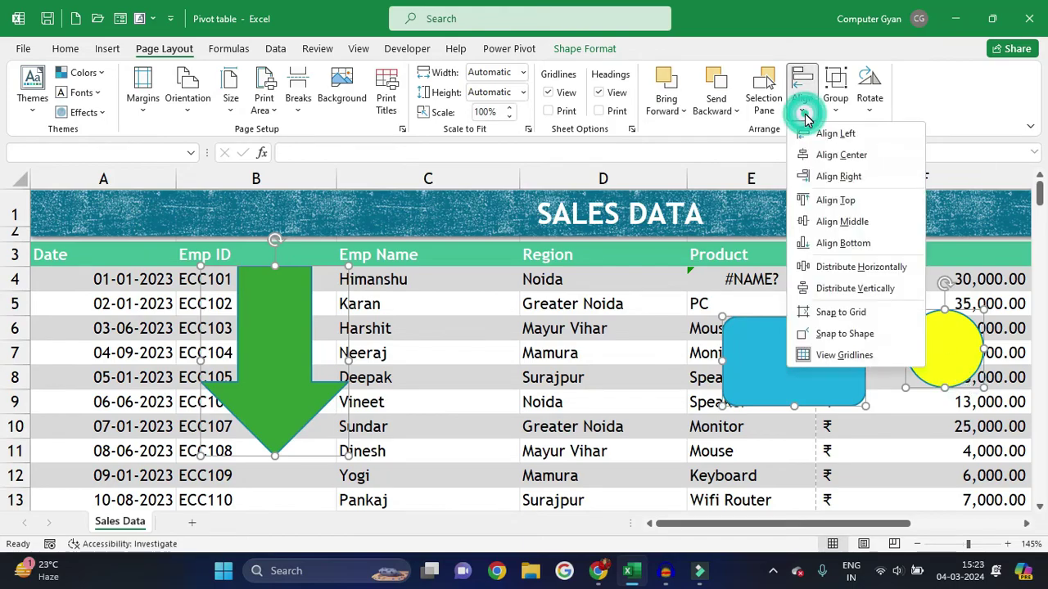
left_click(857, 266)
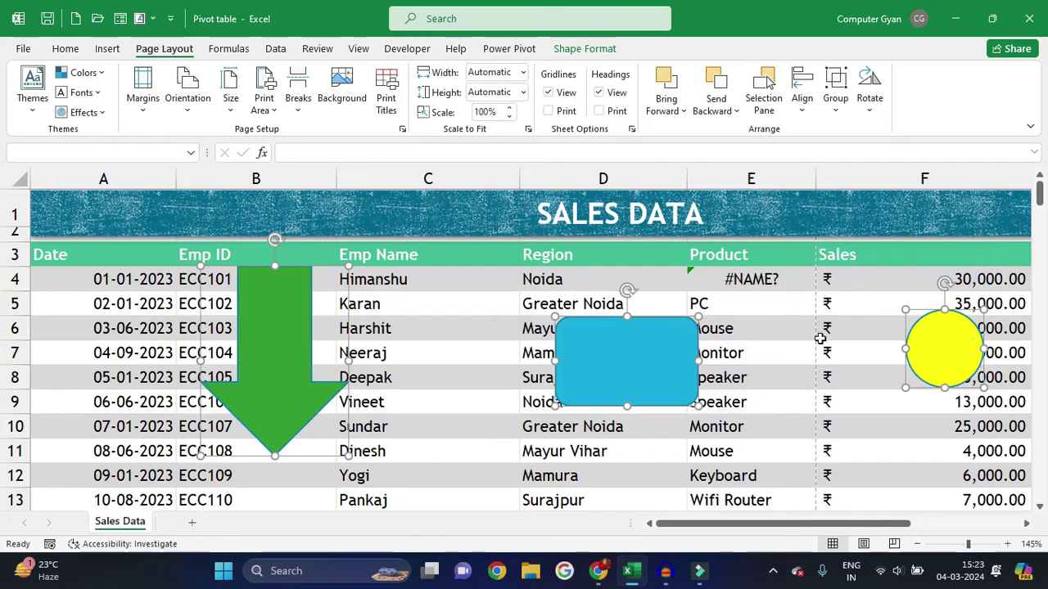
key("Escape")
Move the yellow circle to the top of column F and undo the two copies made below it
left_click_drag(966, 355, 892, 473)
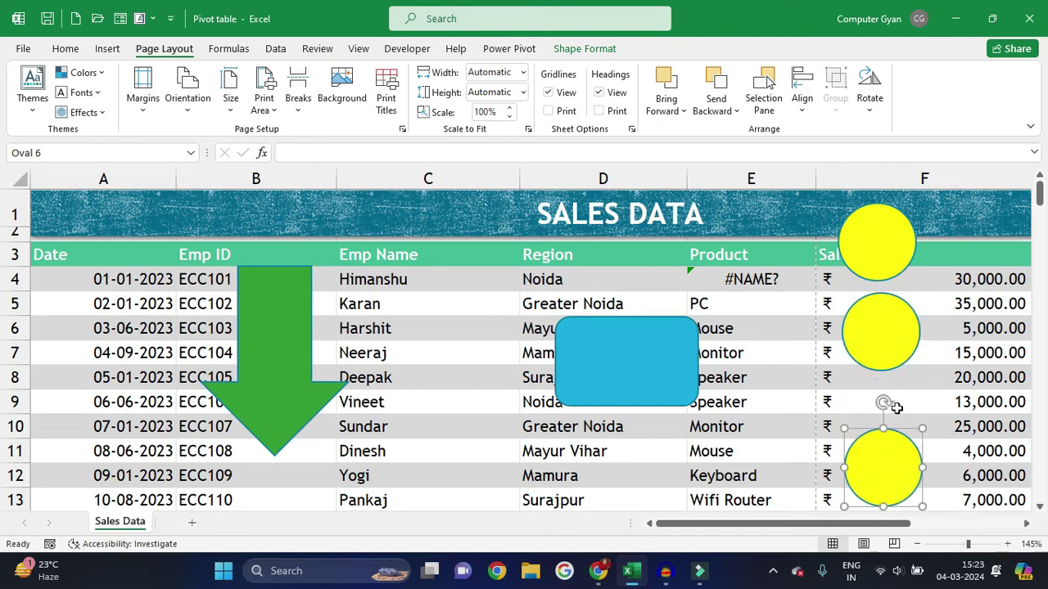
key("ctrl+z")
key("ctrl+z")
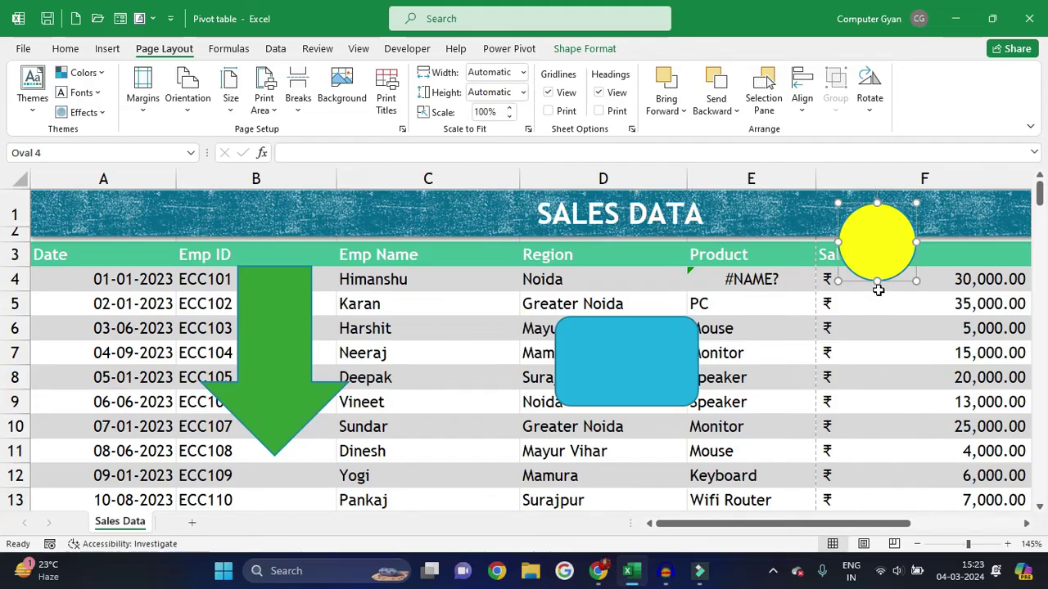
Shrink the yellow circle at the top of column F and place two unevenly spaced copies below it
left_click_drag(903, 253, 887, 248)
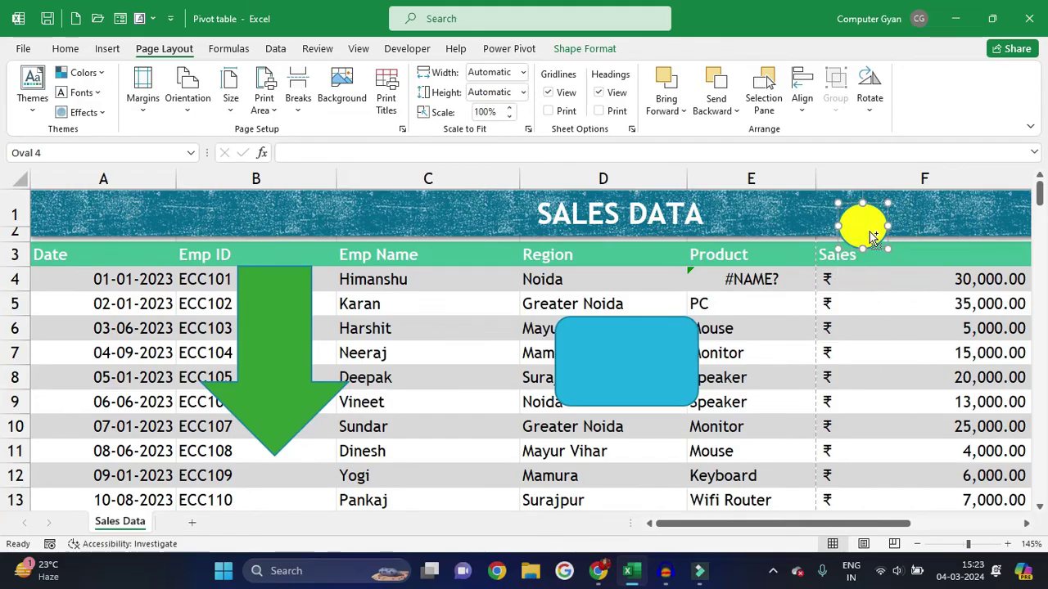
key("Escape")
left_click_drag(864, 238, 869, 475)
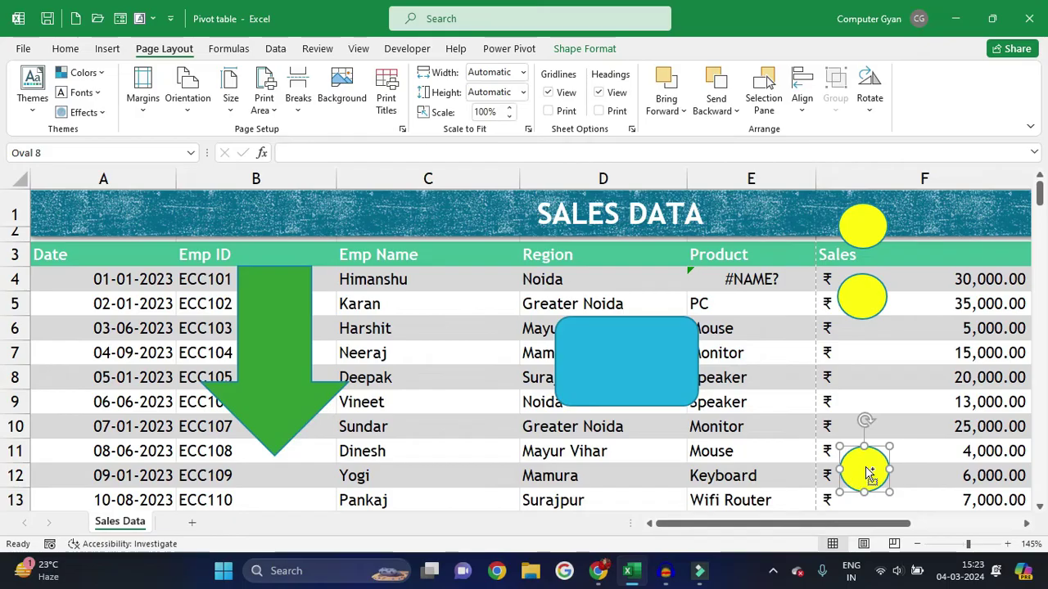
Select all three yellow circles in column F and distribute them vertically
left_click(864, 299, "shift")
left_click(865, 219, "shift")
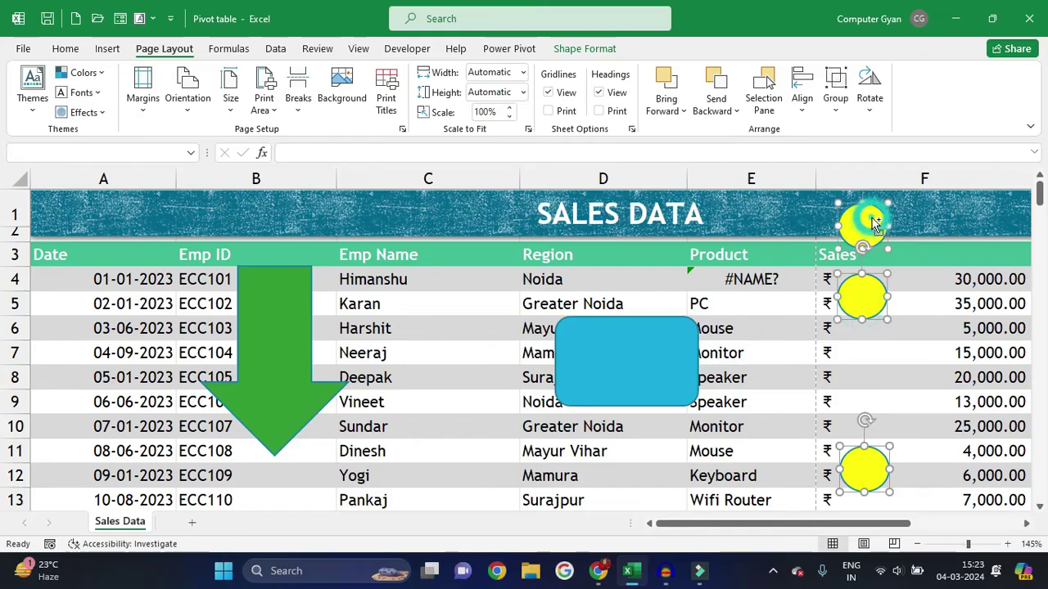
left_click(802, 91)
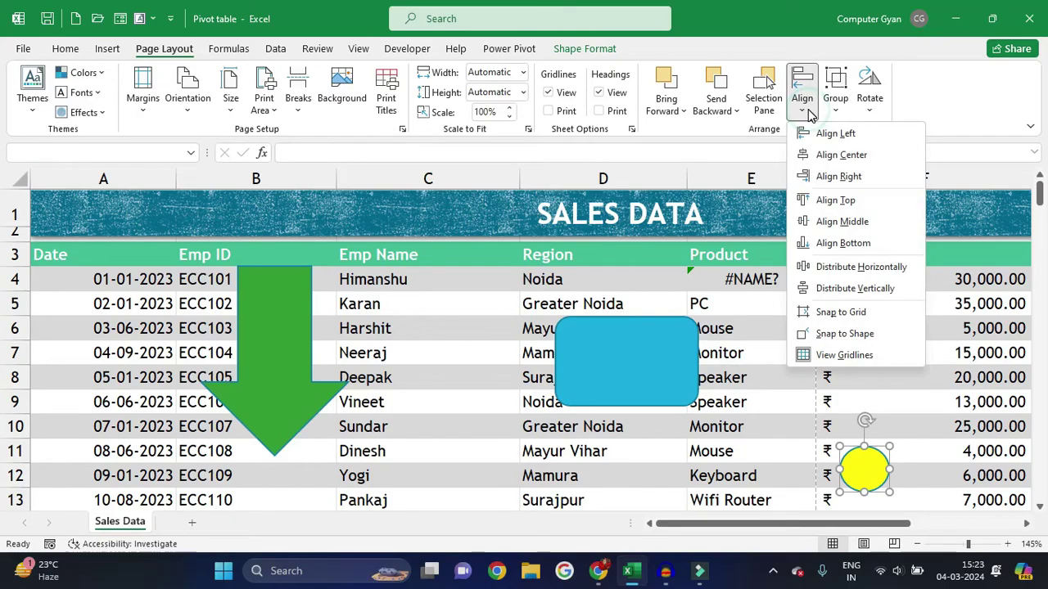
left_click(866, 288)
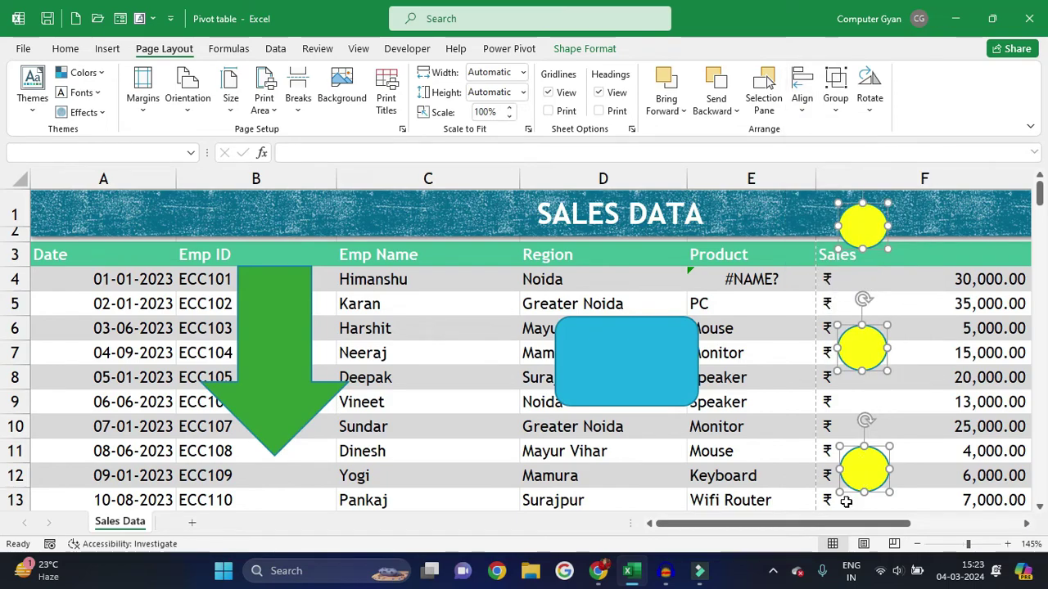
Move the three yellow circles beyond the table to column J and shift the top circle freely down to row 3
left_click_drag(807, 524, 894, 528)
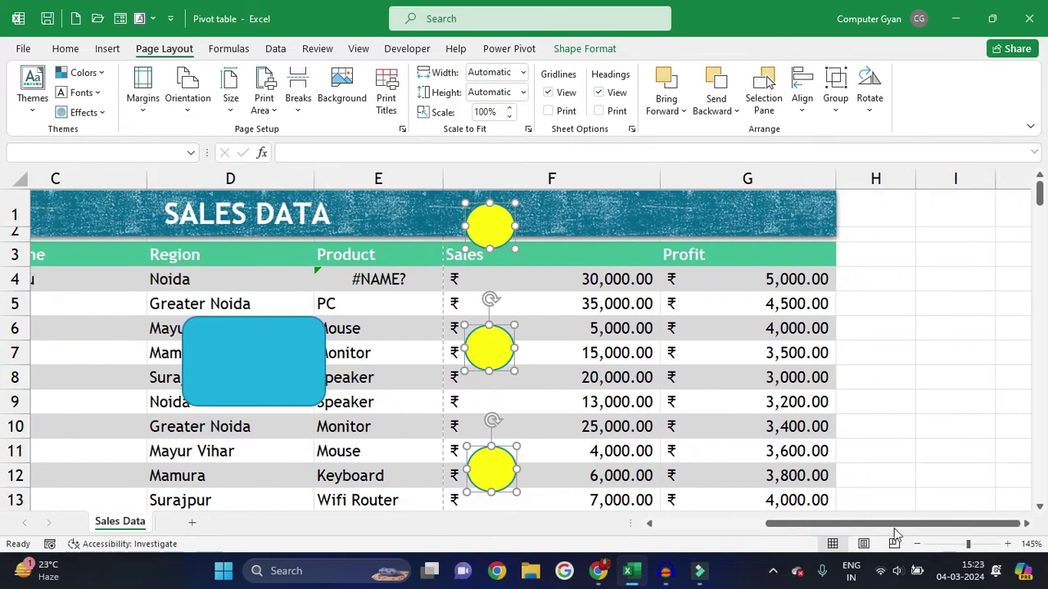
left_click_drag(388, 349, 948, 346)
left_click_drag(985, 524, 1007, 524)
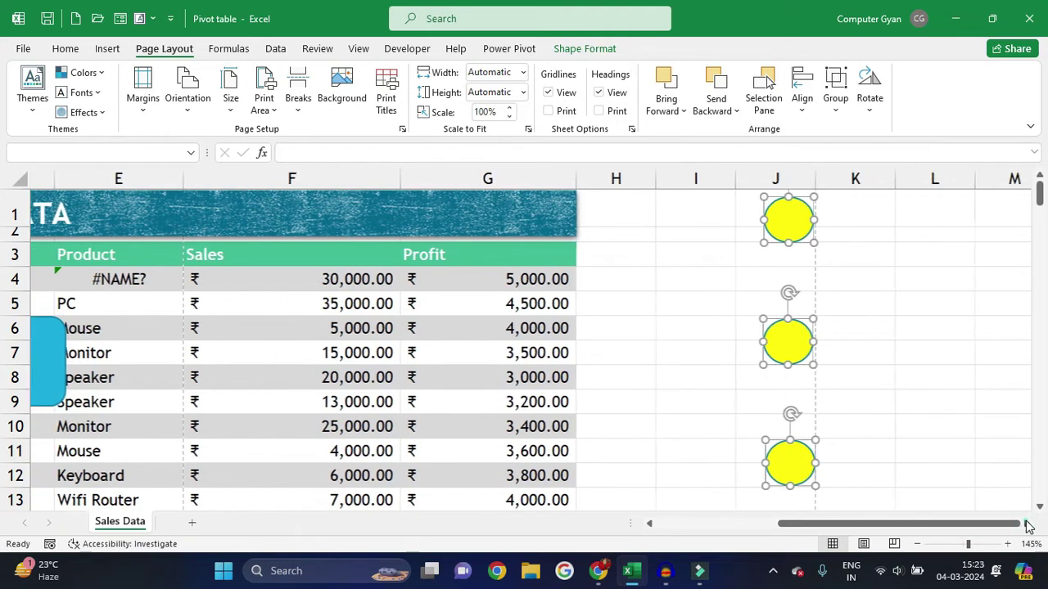
left_click(801, 103)
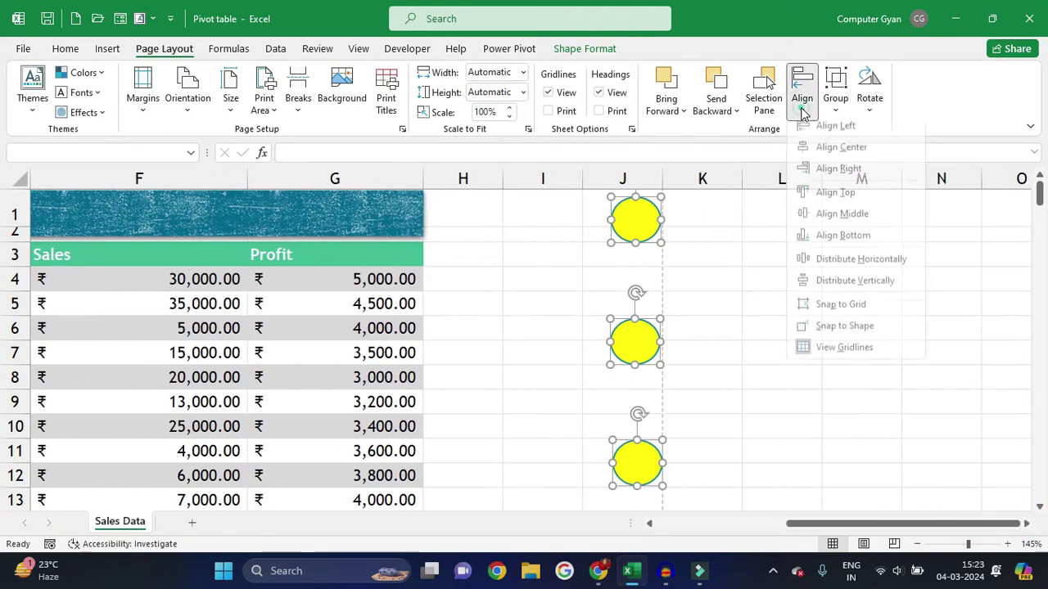
left_click(825, 313)
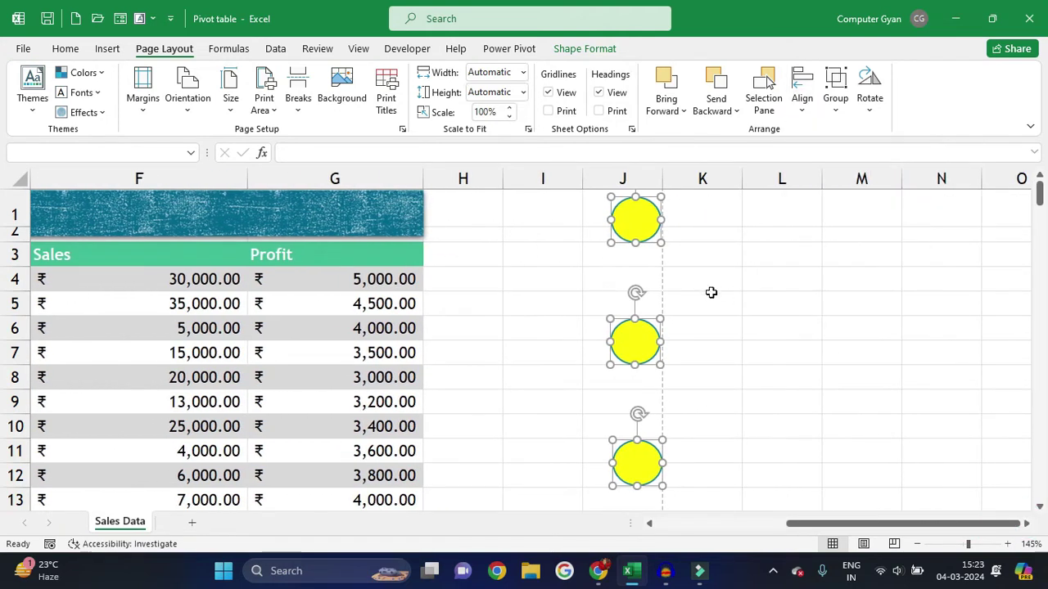
left_click(753, 233)
left_click_drag(636, 220, 611, 260)
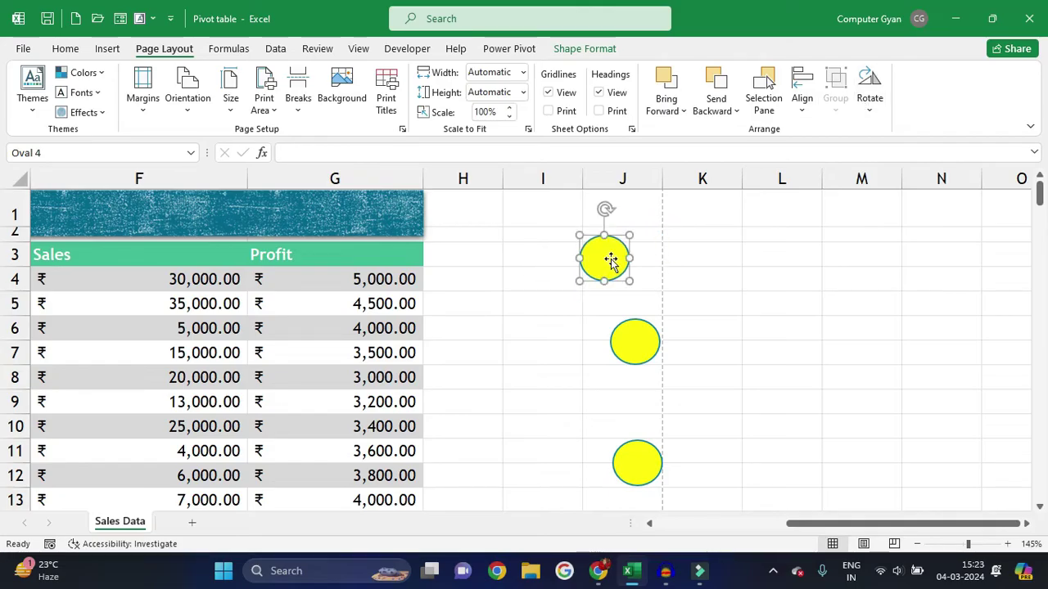
Turn on Snap to Grid and reshape the top yellow circle to fit exactly within cell J3
left_click(807, 102)
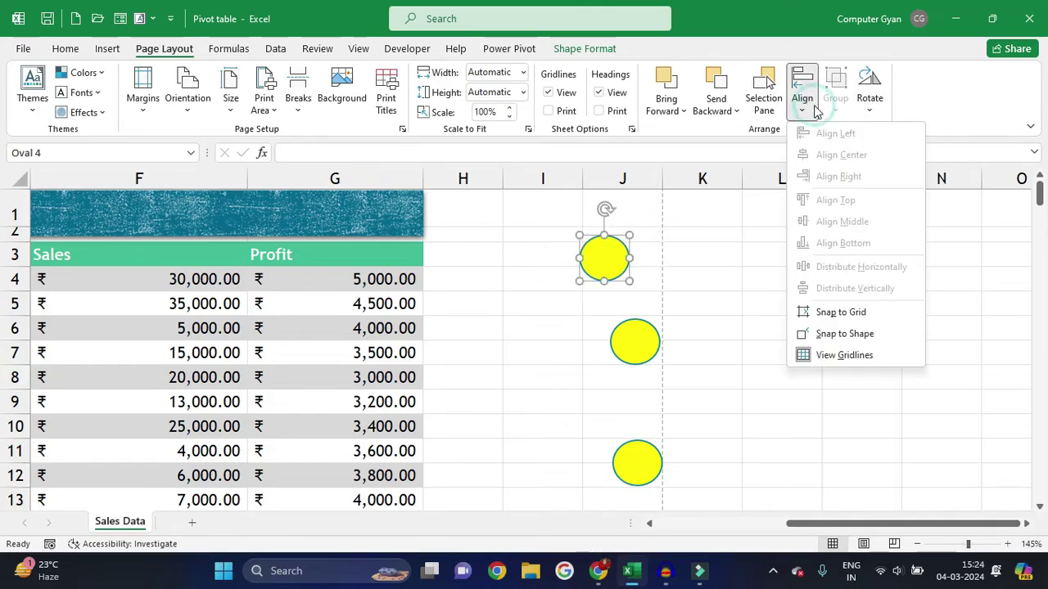
left_click(806, 313)
left_click_drag(606, 269, 662, 227)
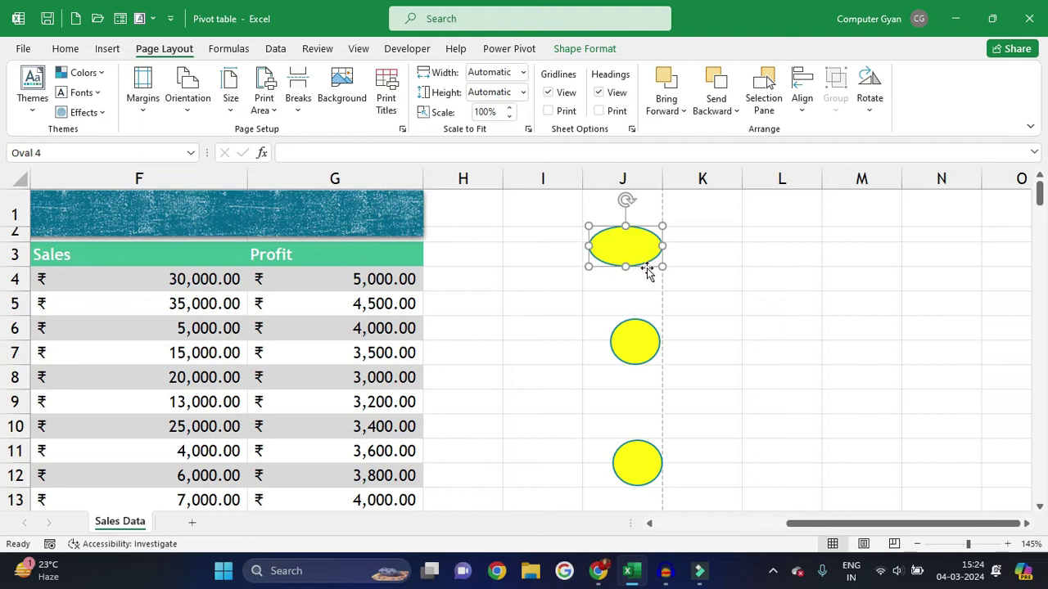
left_click_drag(589, 246, 642, 252)
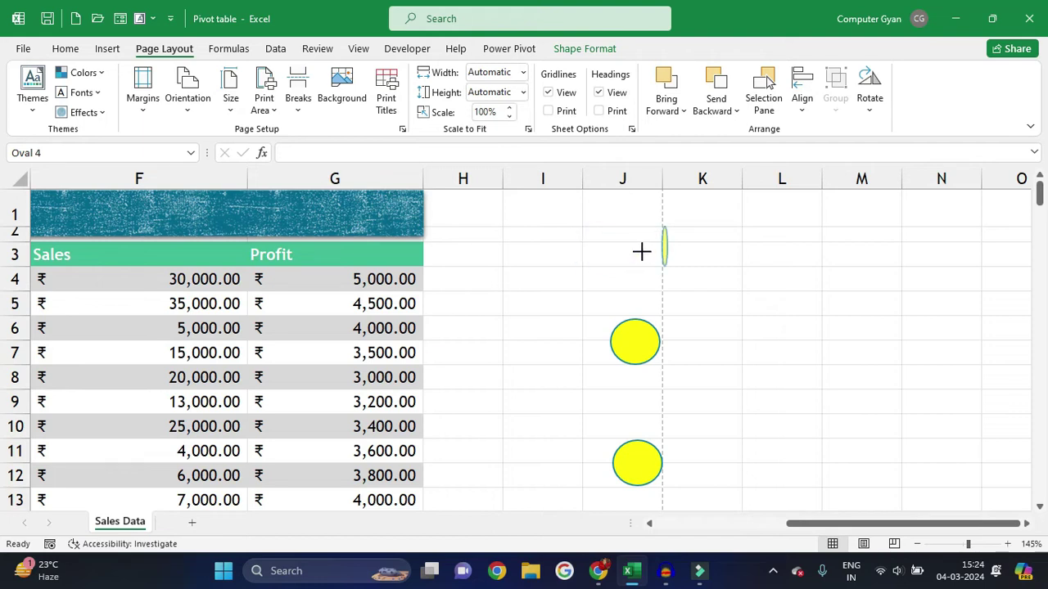
left_click_drag(712, 252, 625, 243)
left_click(725, 289)
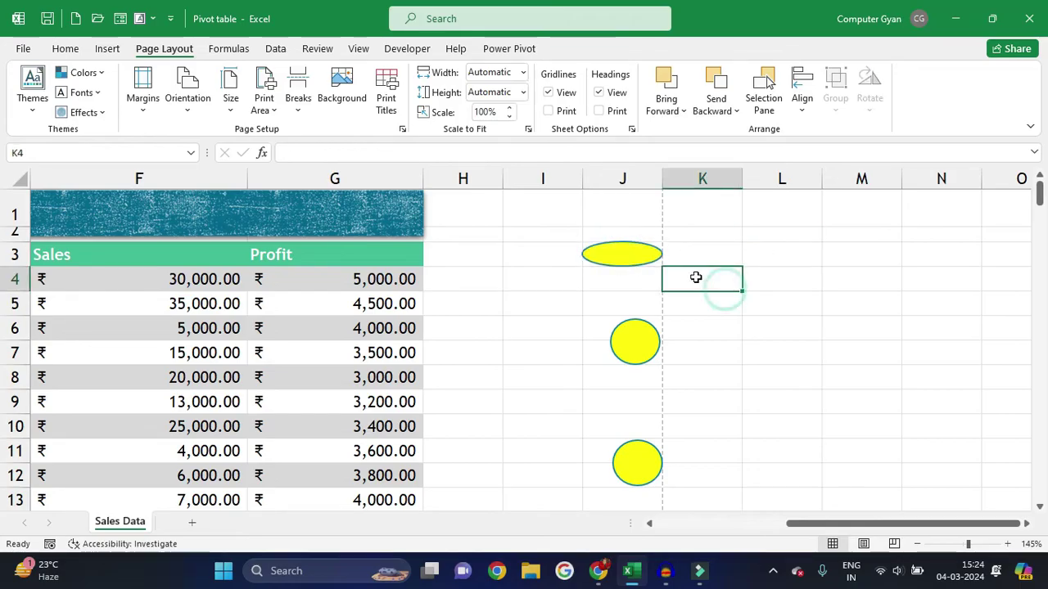
Enable Snap to Shape and move the middle circle onto the ellipse in J3, then turn snapping off and reposition it
left_click(799, 104)
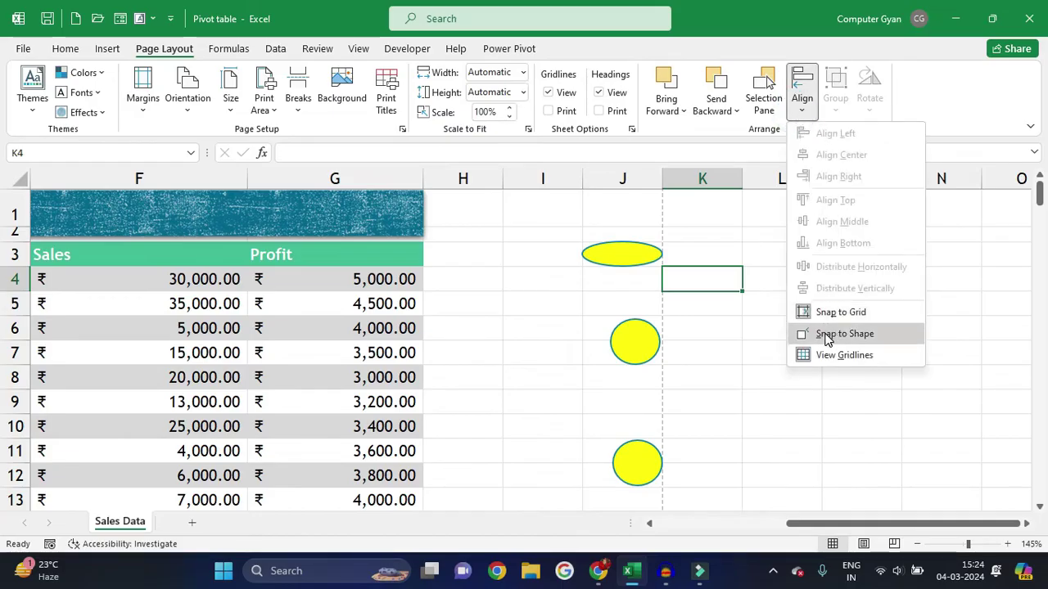
left_click(826, 336)
left_click_drag(639, 351, 625, 265)
left_click(802, 98)
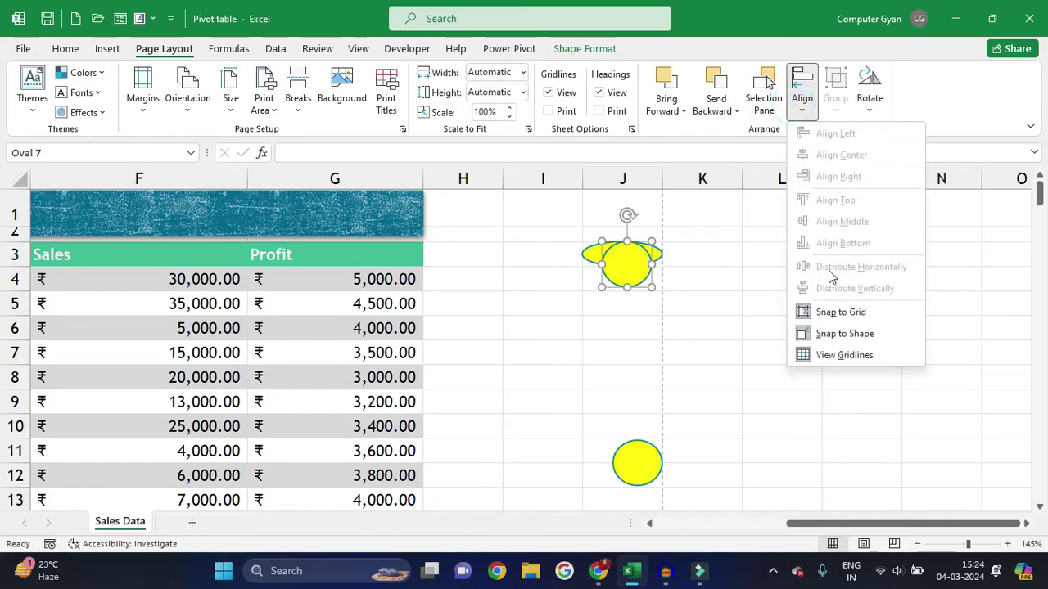
left_click(803, 312)
left_click_drag(622, 261, 636, 236)
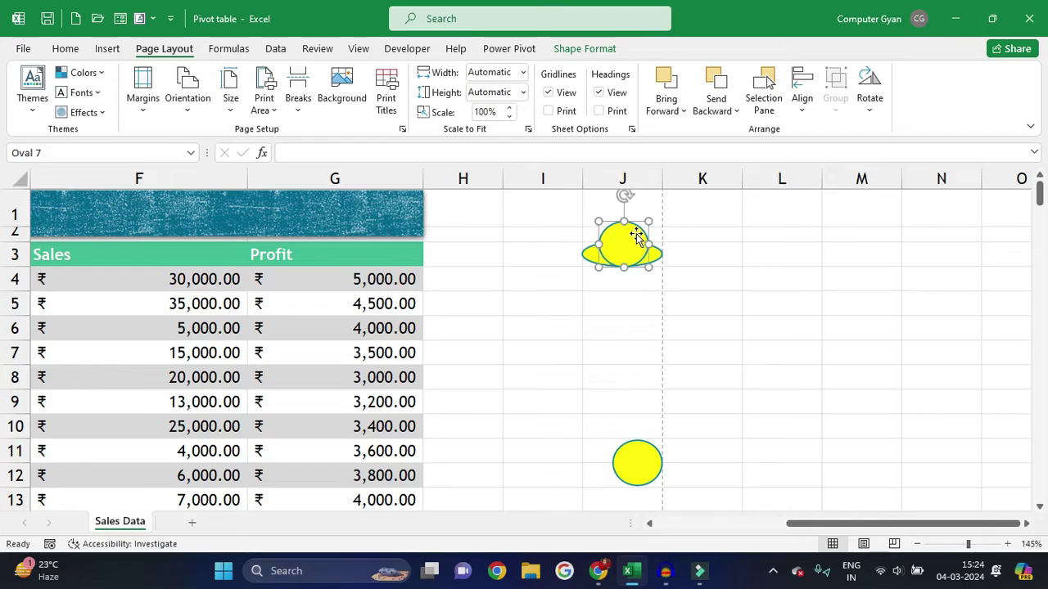
Fill the overlapping circle blue, shrink it to about 0.6 by 0.64 cm, and delete it
left_click(577, 49)
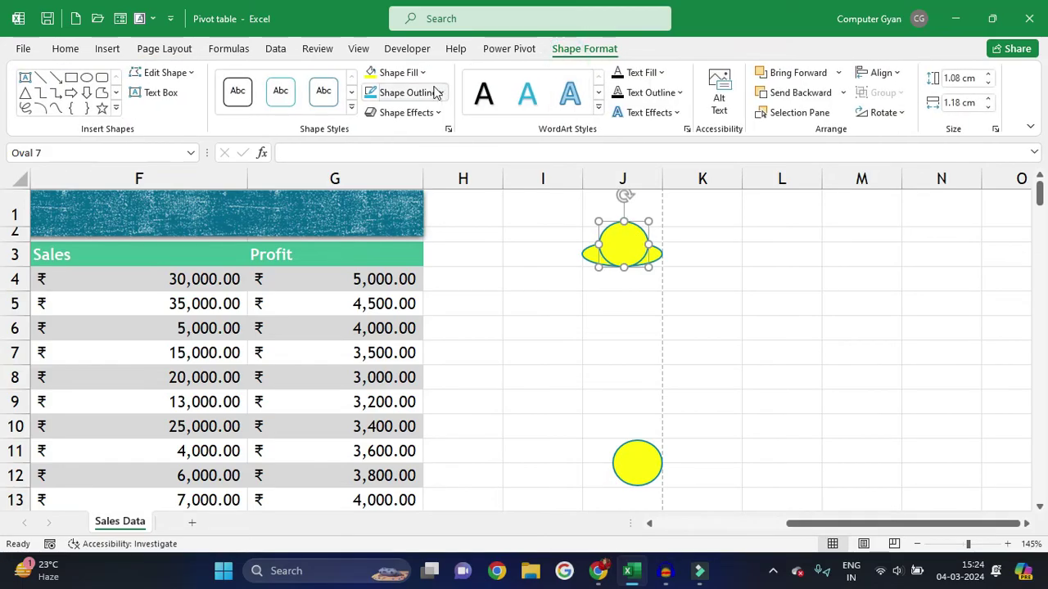
left_click(401, 72)
left_click(648, 218)
left_click_drag(648, 218, 622, 251)
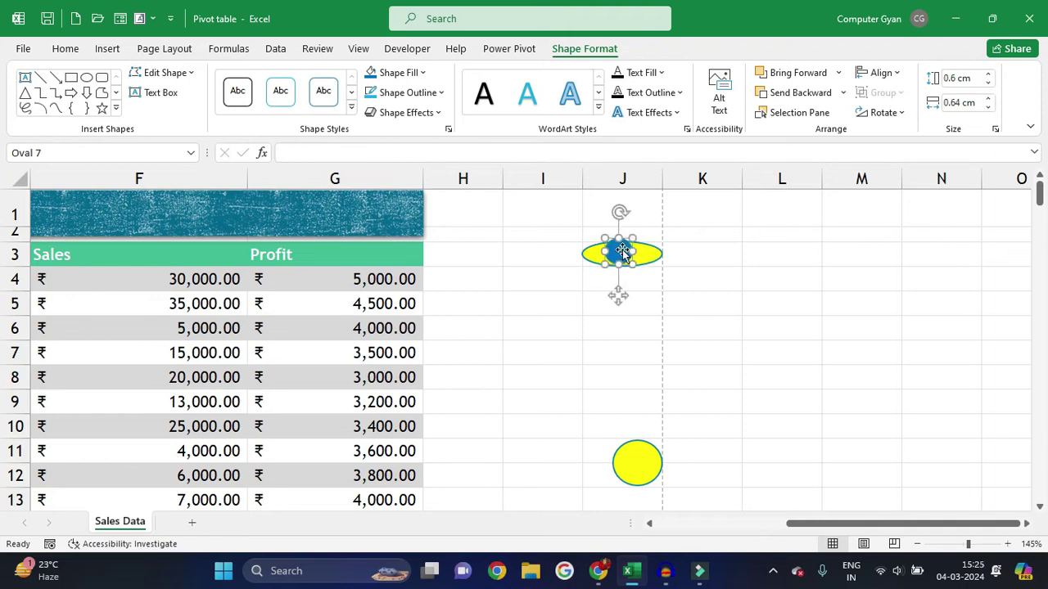
key("Delete")
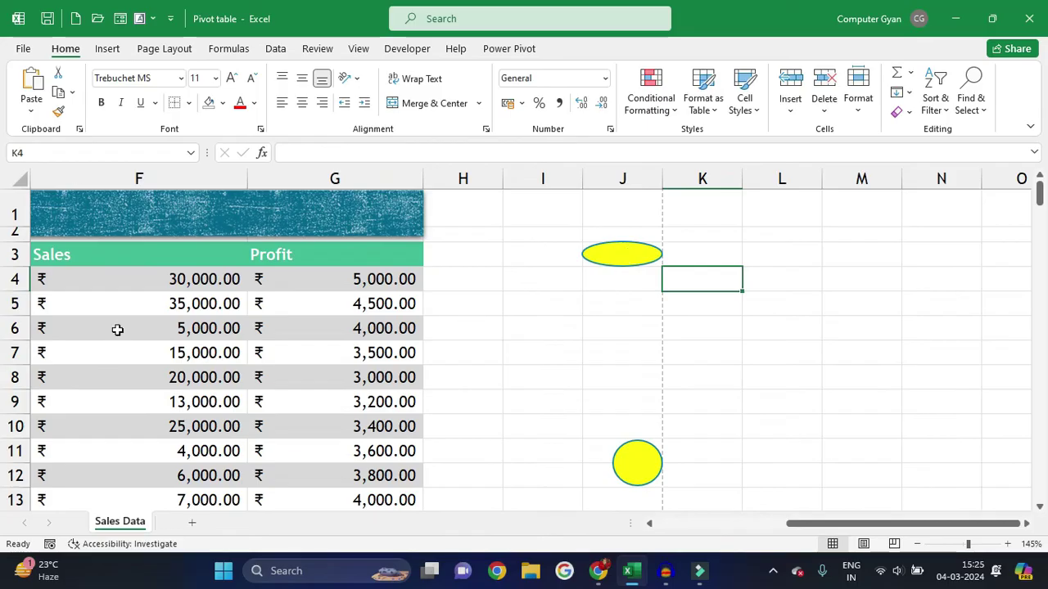
Insert a rectangle about 1.15 cm high and 1.95 cm wide over cells K5:K6
left_click(125, 50)
left_click(198, 108)
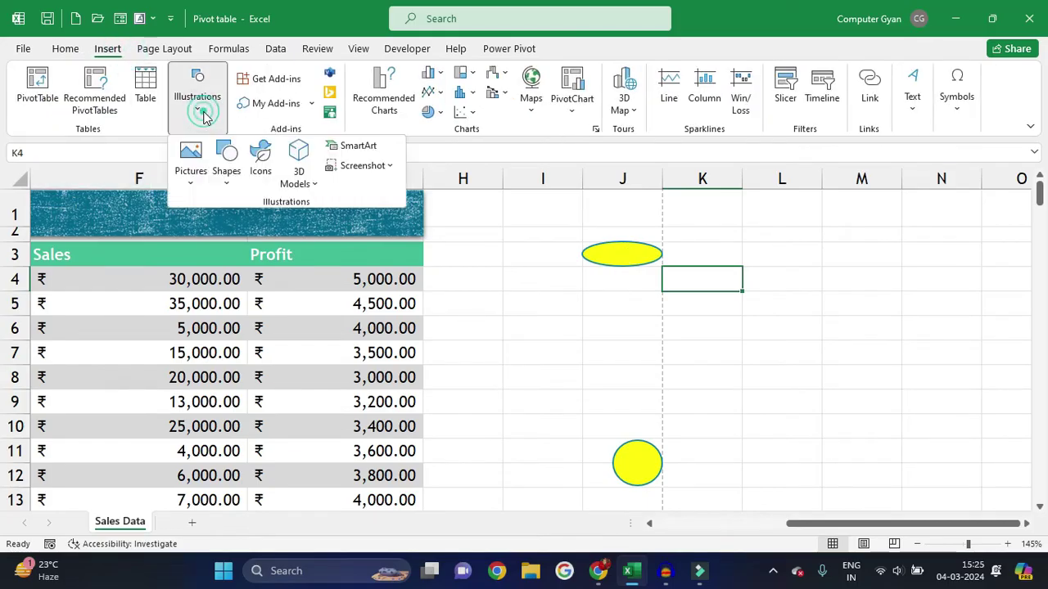
left_click(234, 188)
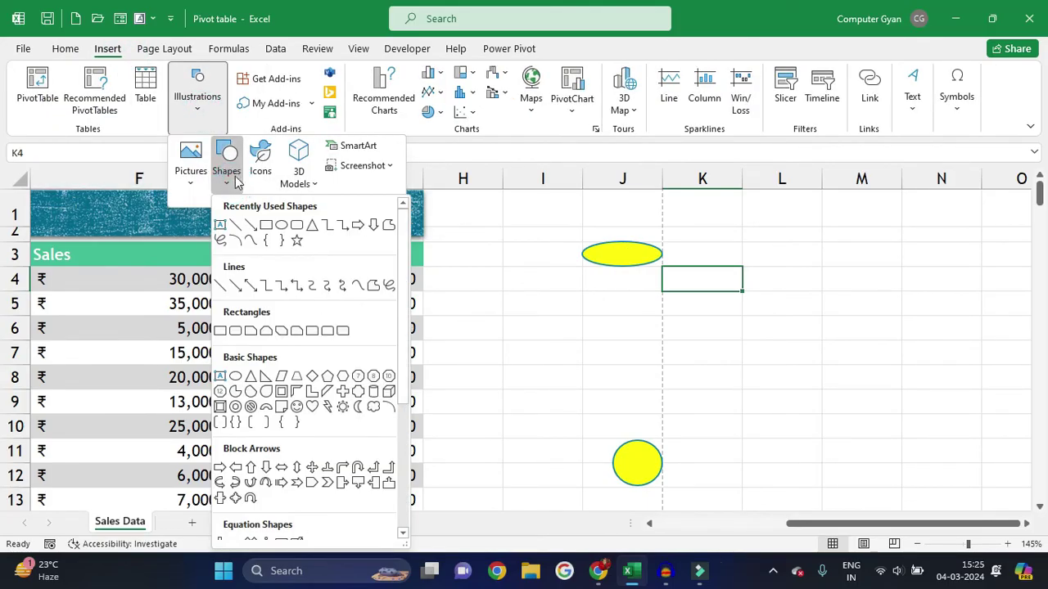
left_click(282, 226)
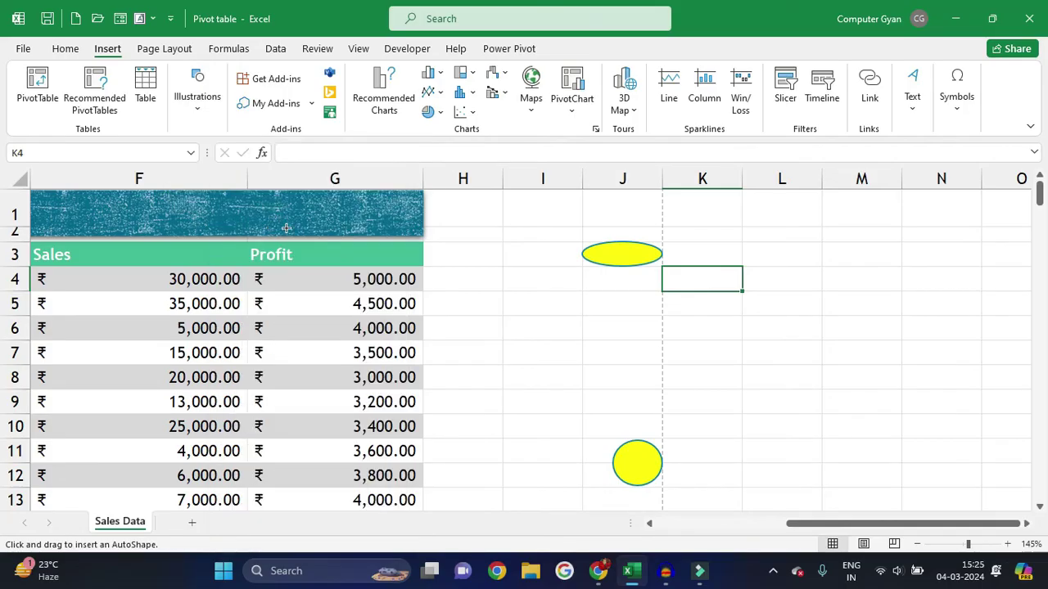
left_click_drag(661, 291, 744, 340)
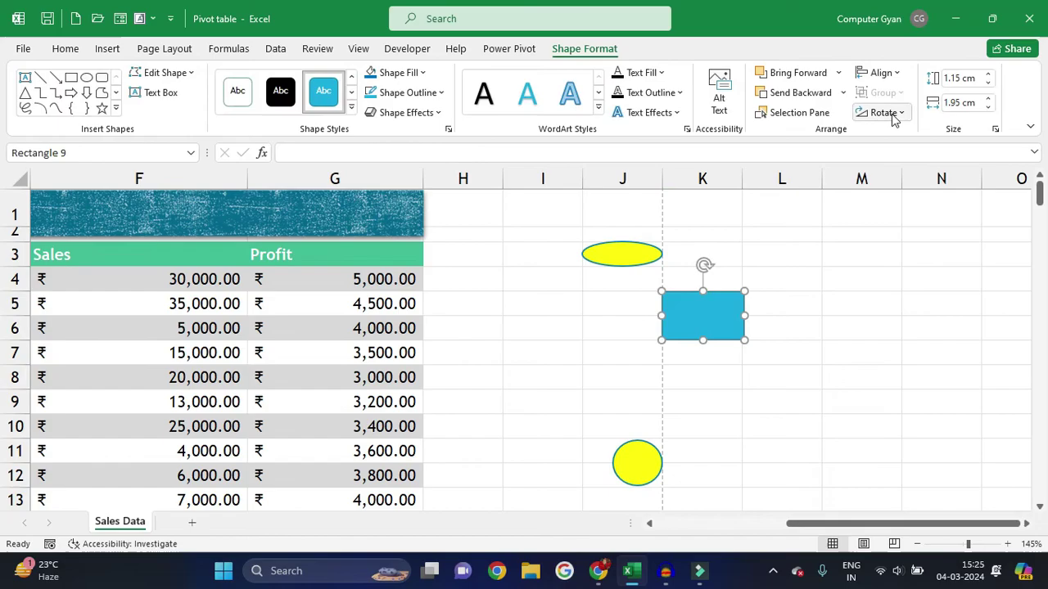
Turn on Snap to Shape and select the remaining yellow circle in column J
left_click(164, 48)
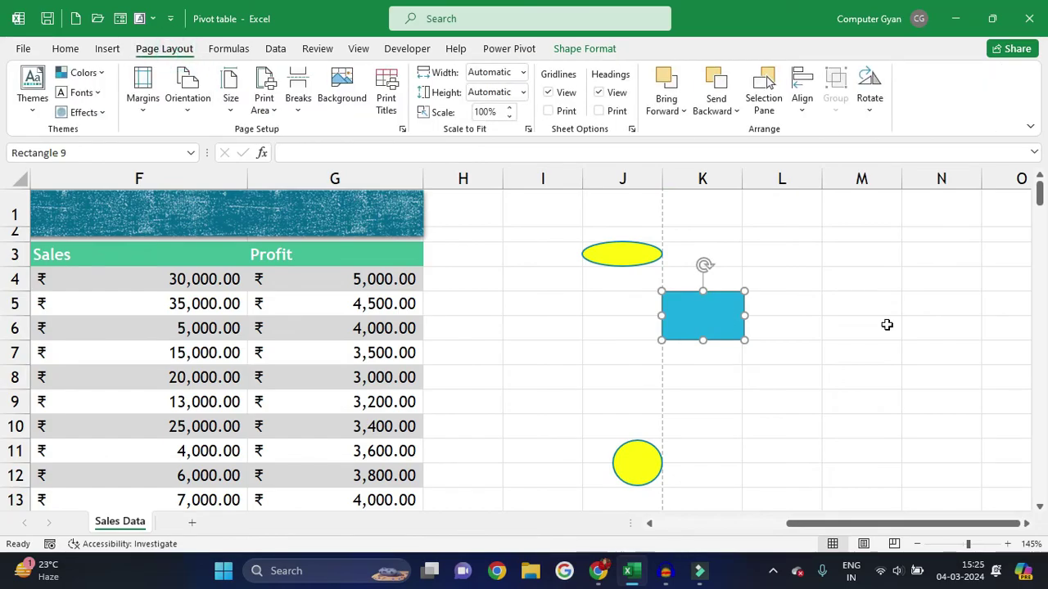
left_click(802, 102)
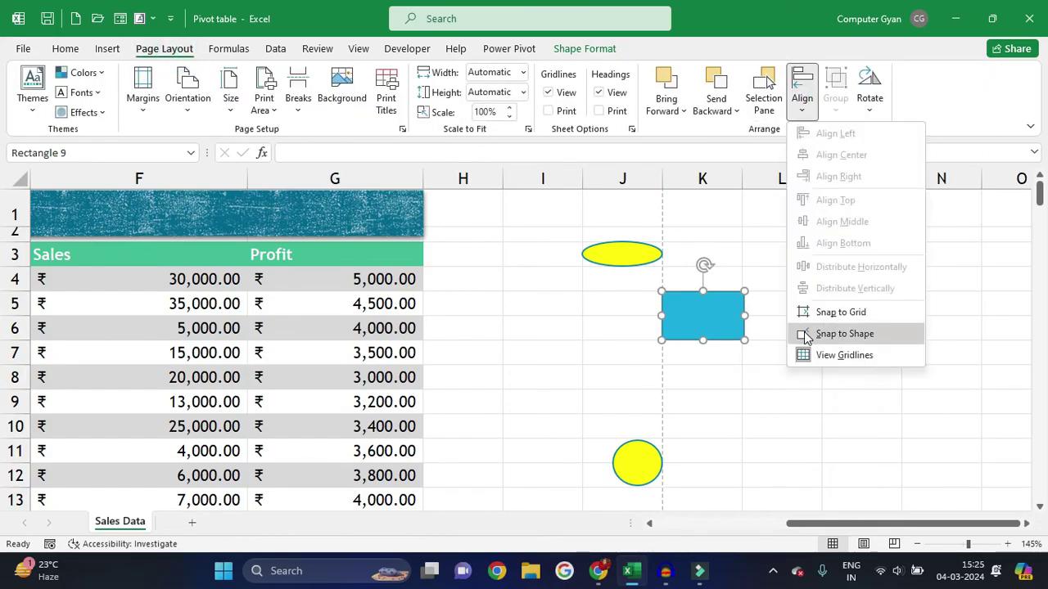
left_click(844, 333)
key("Tab")
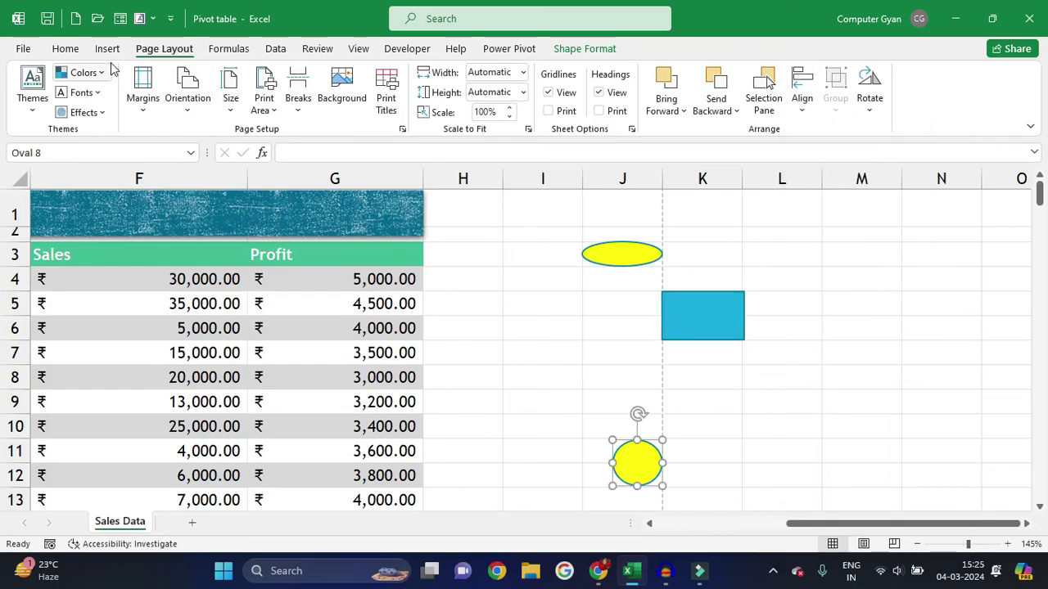
Insert a second rectangle about 1.15 cm high and 1.84 cm wide over L5:L6, adjoining the blue one
left_click(108, 49)
left_click(197, 97)
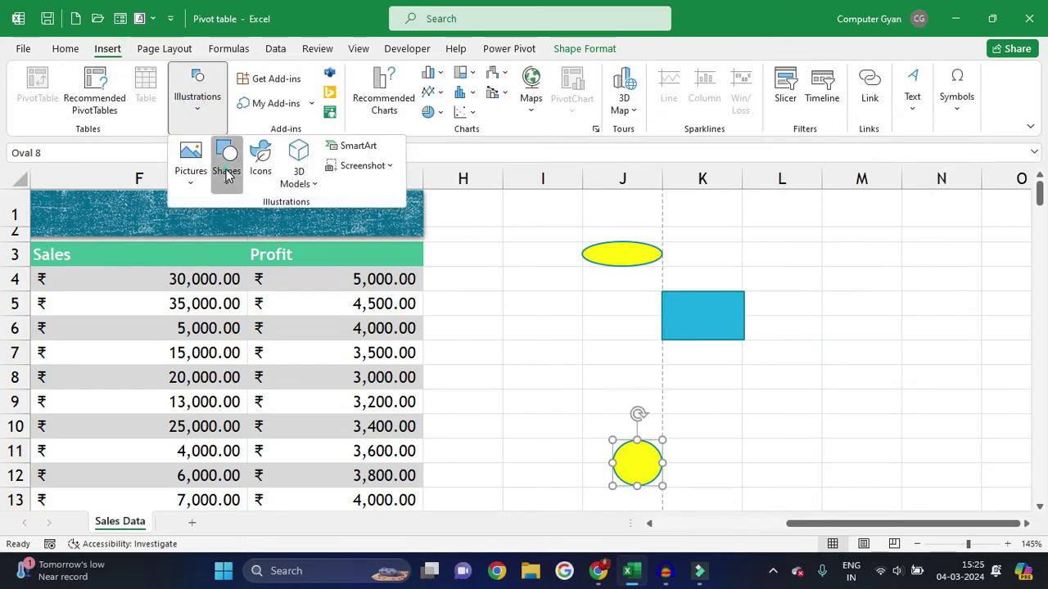
left_click(227, 160)
left_click(268, 225)
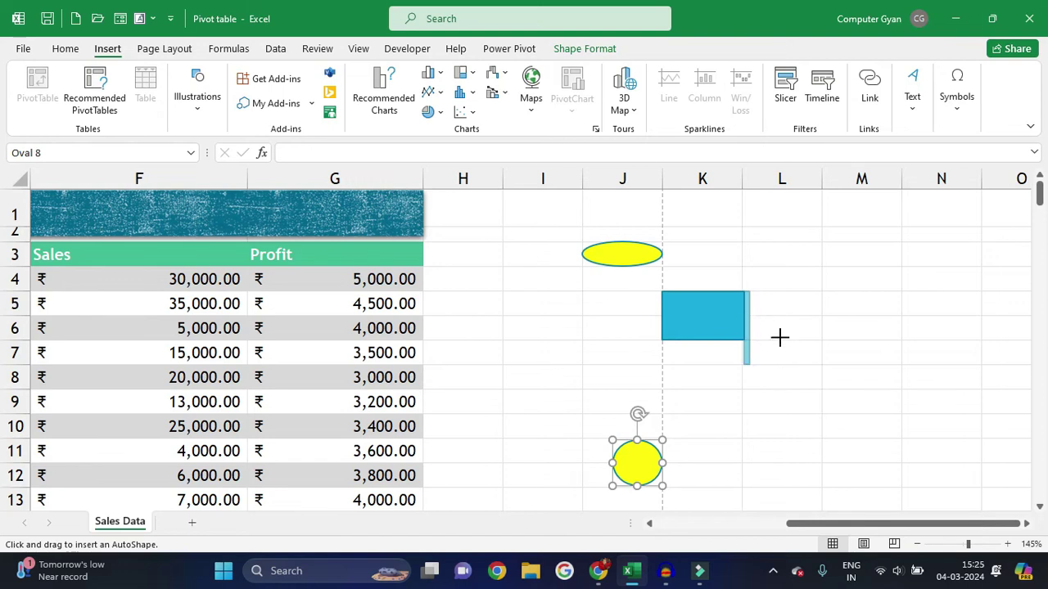
left_click_drag(781, 328, 813, 334)
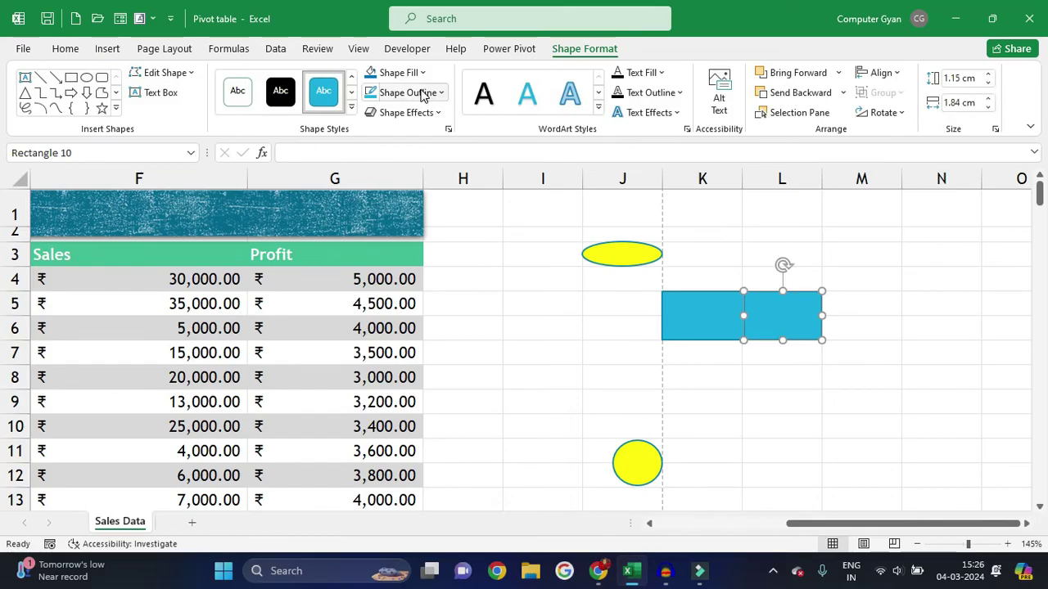
Fill the second rectangle with gold and snap it onto the upper edge of the blue rectangle in column K
left_click(394, 72)
left_click(397, 239)
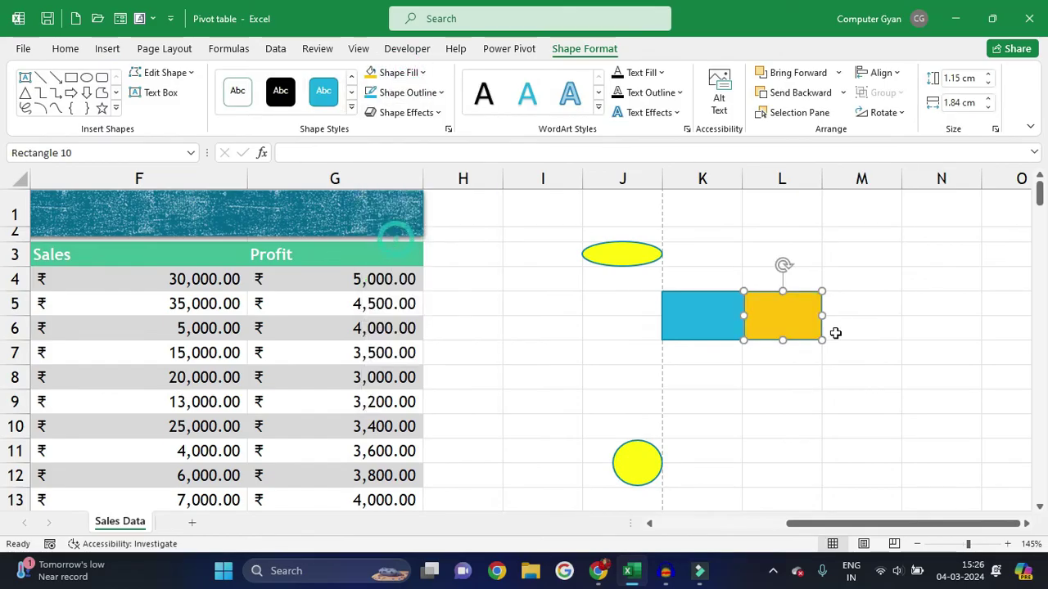
left_click_drag(802, 316, 714, 281)
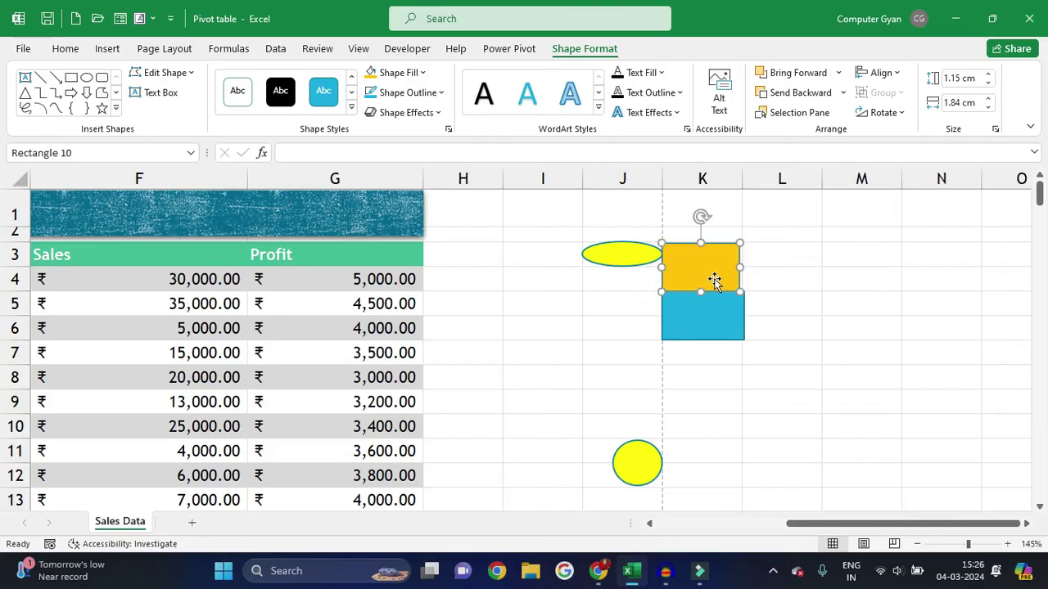
left_click(809, 309)
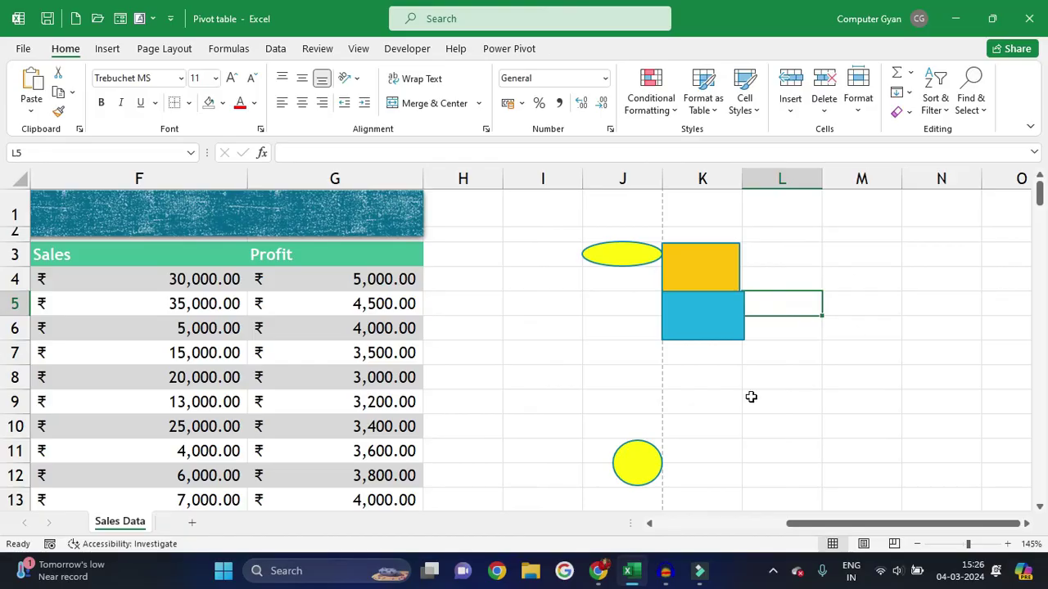
Hide the sheet's gridlines with the View Gridlines option and show them again
left_click(163, 48)
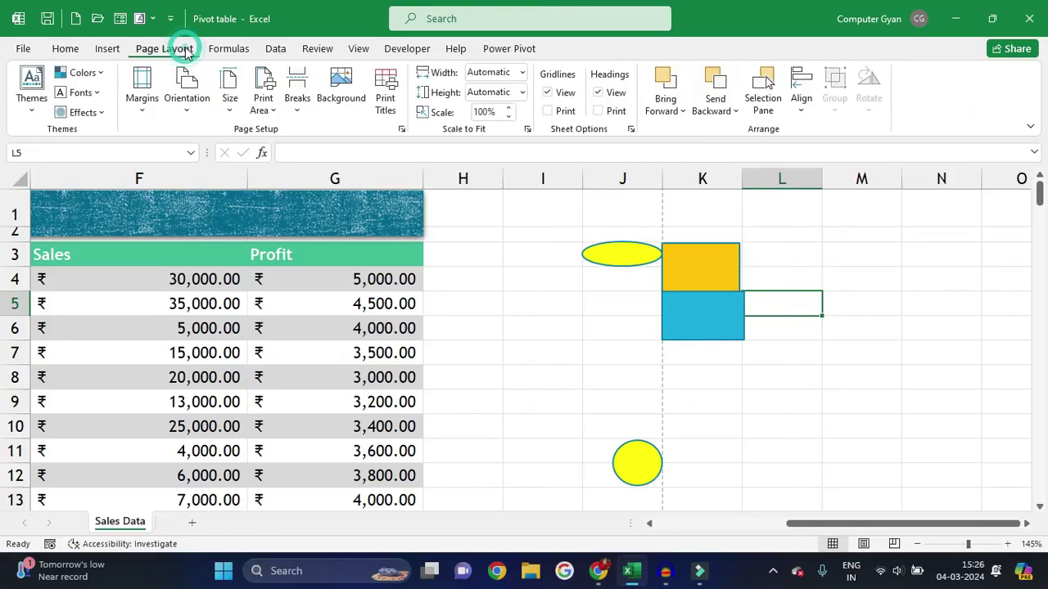
left_click(809, 96)
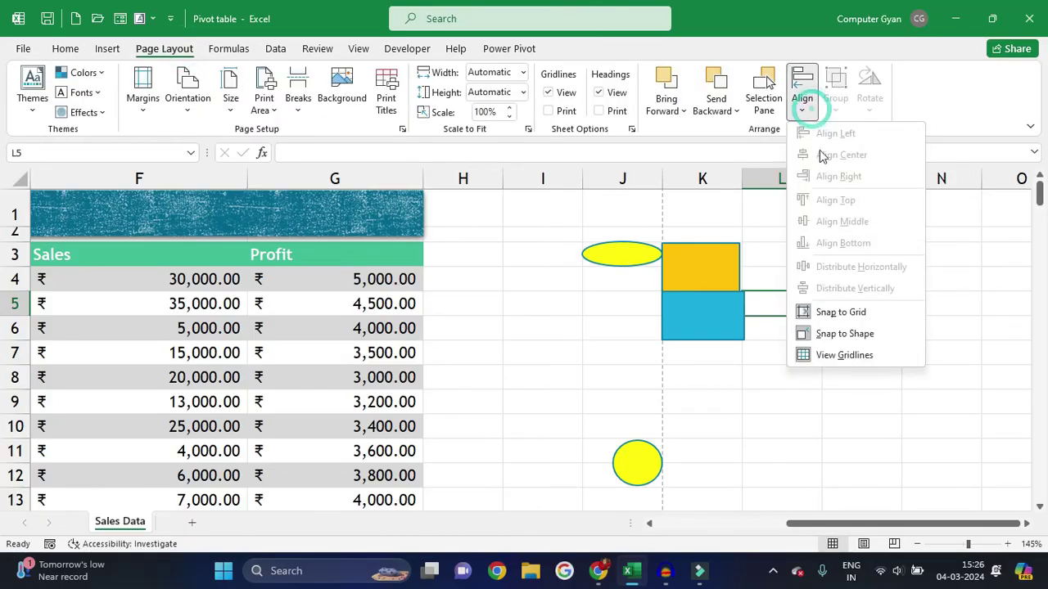
left_click(813, 355)
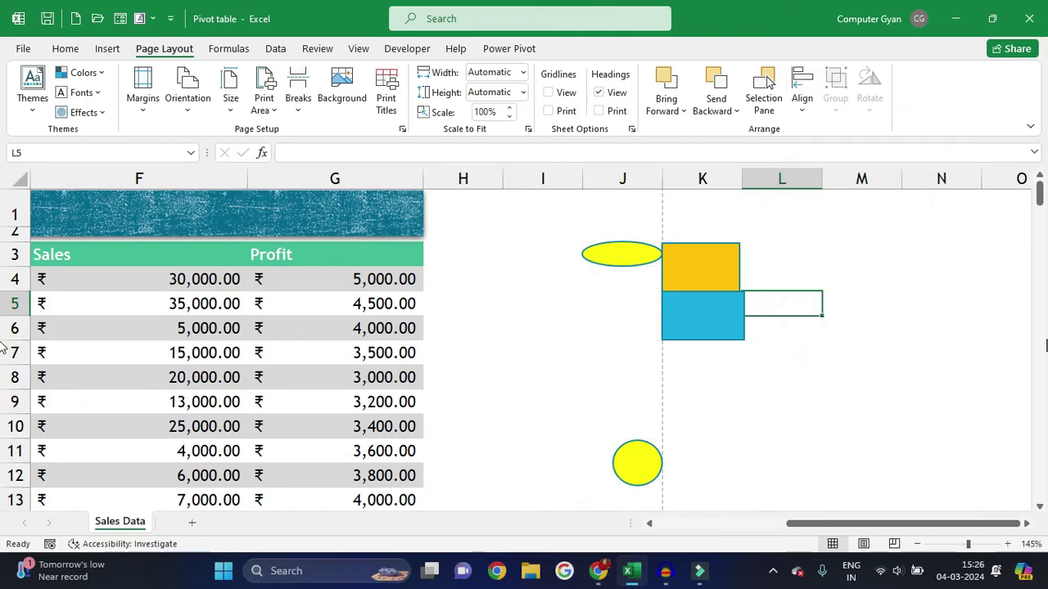
left_click(549, 92)
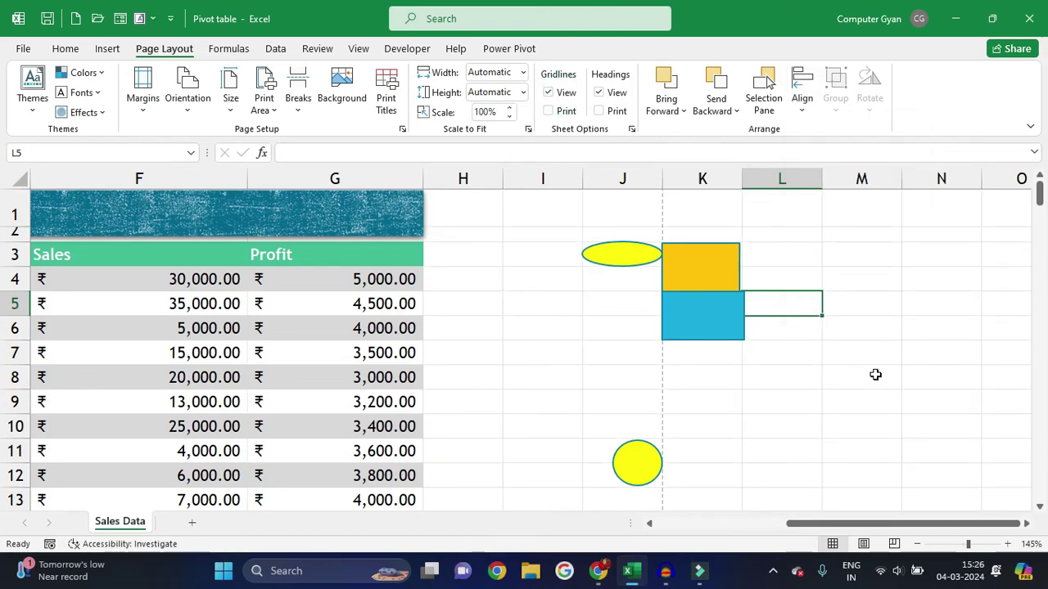
Narrow the blue rectangle to match the gold rectangle's width and delete the yellow ellipse in column J
left_click(737, 314)
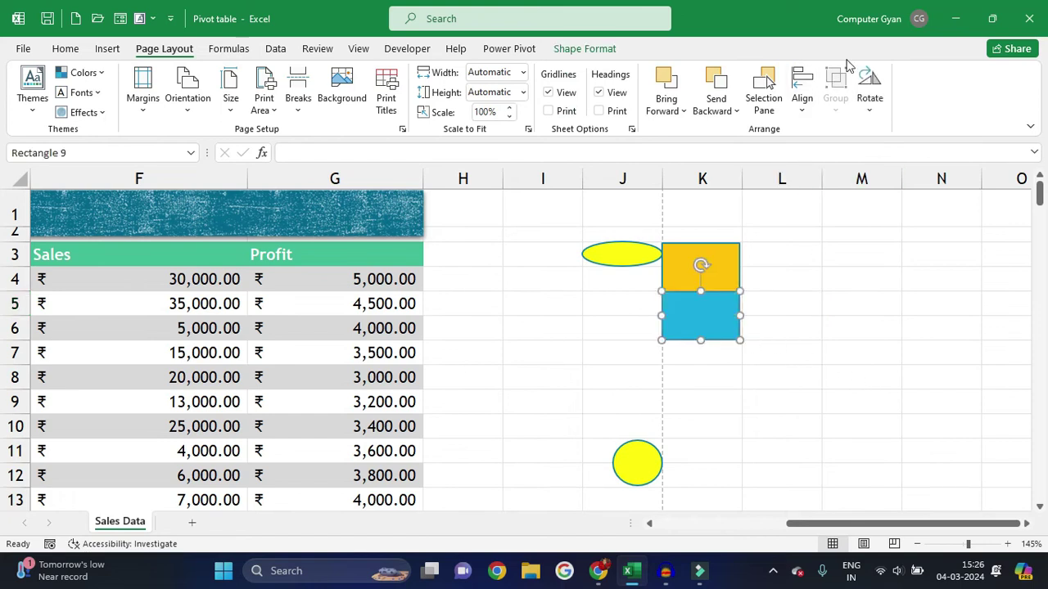
left_click(948, 381)
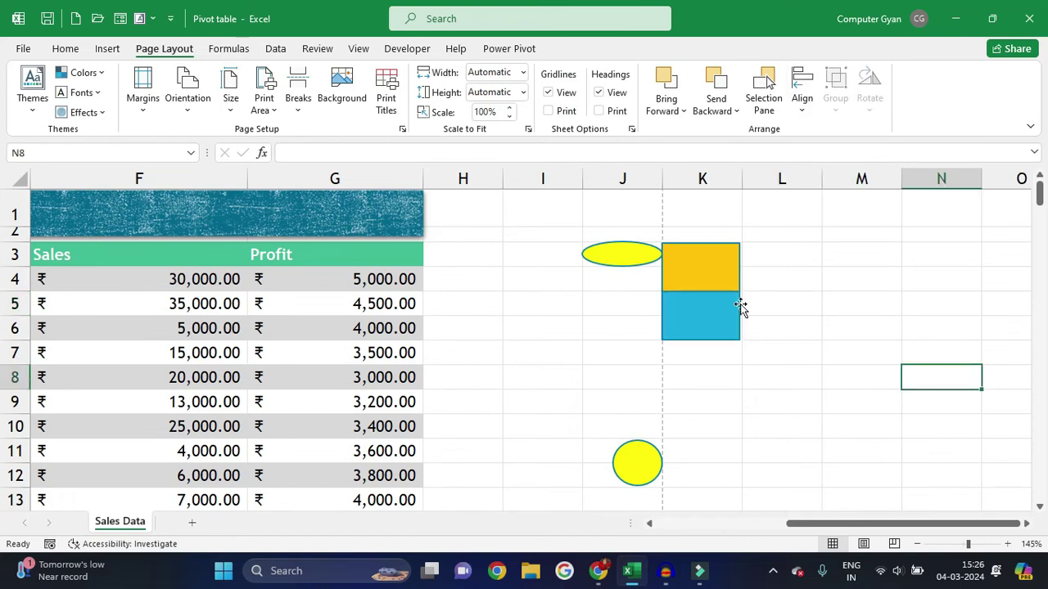
left_click(619, 256)
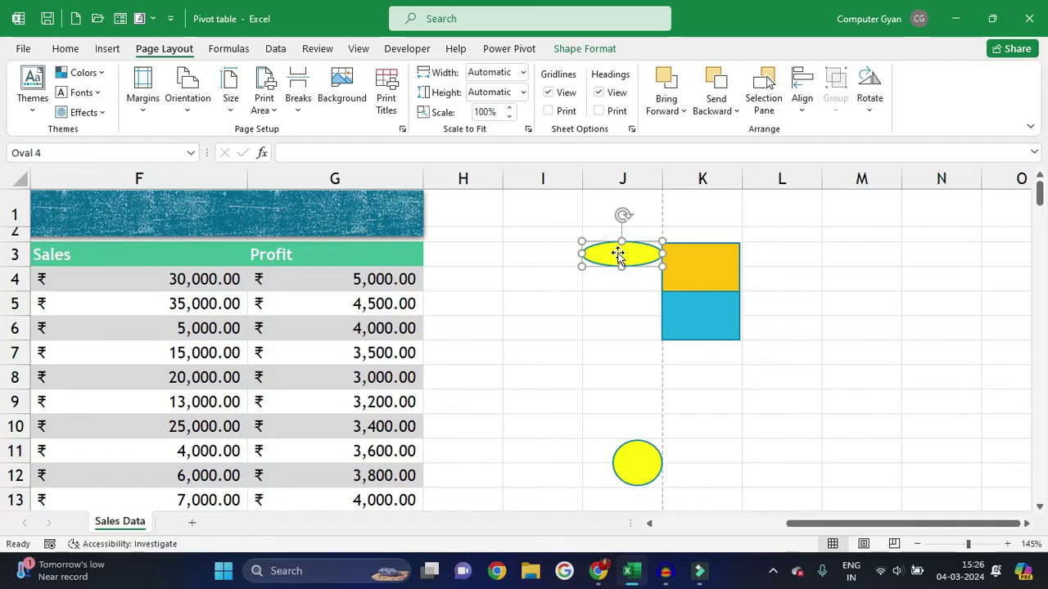
key("Delete")
Turn off Snap to Shape and place the yellow circle in front of the two rectangles, over their right edge
left_click_drag(636, 466, 729, 283)
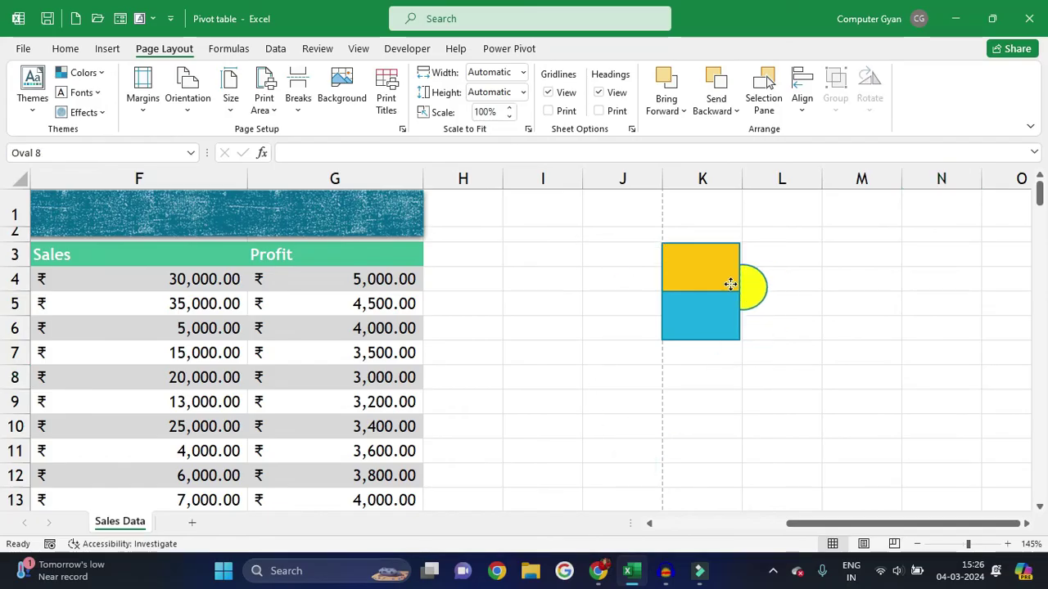
left_click(803, 97)
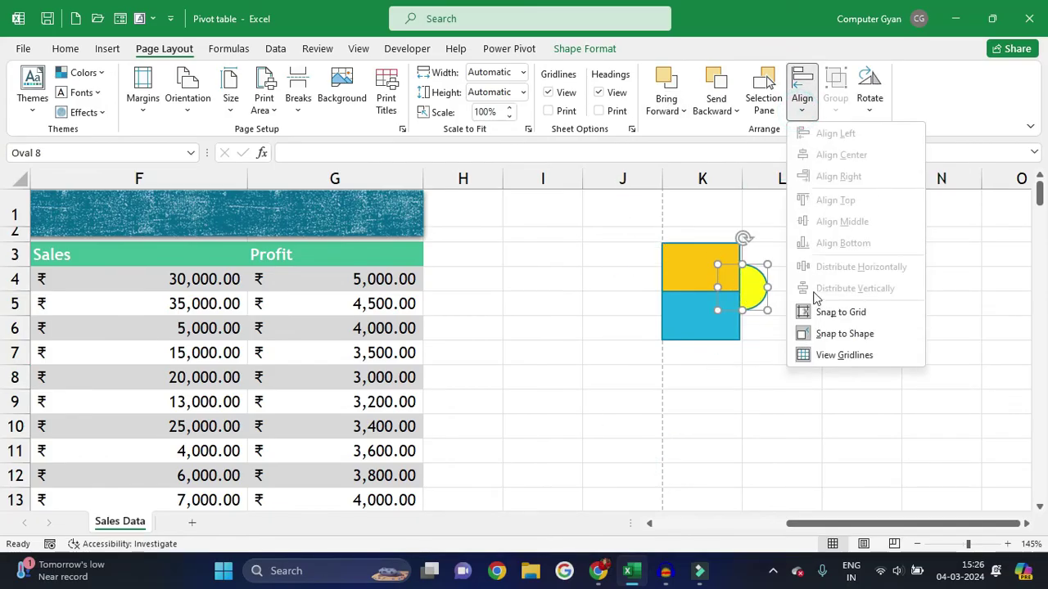
left_click(807, 334)
left_click(670, 102)
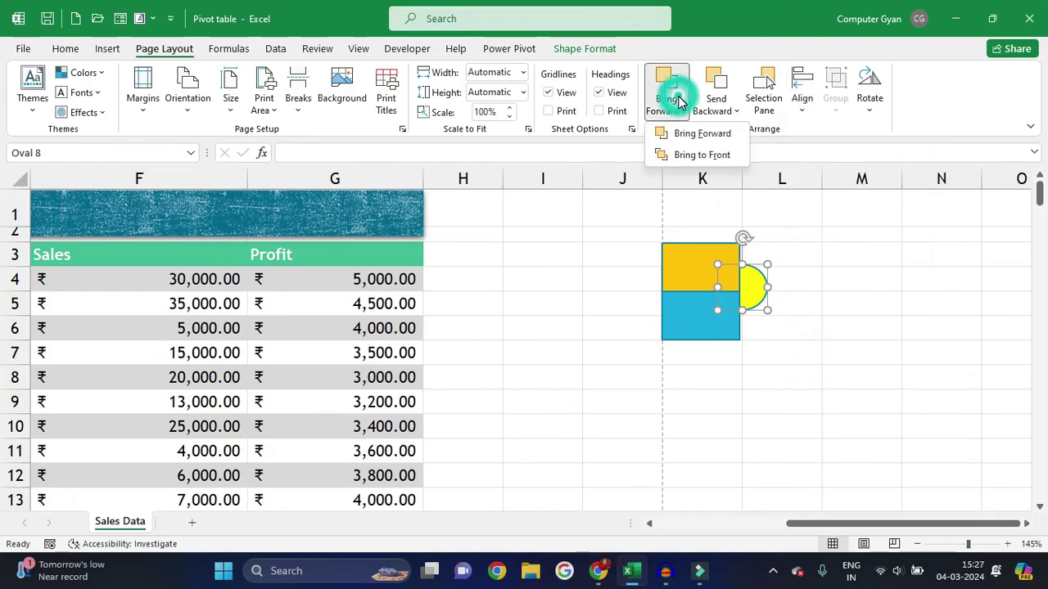
left_click(688, 154)
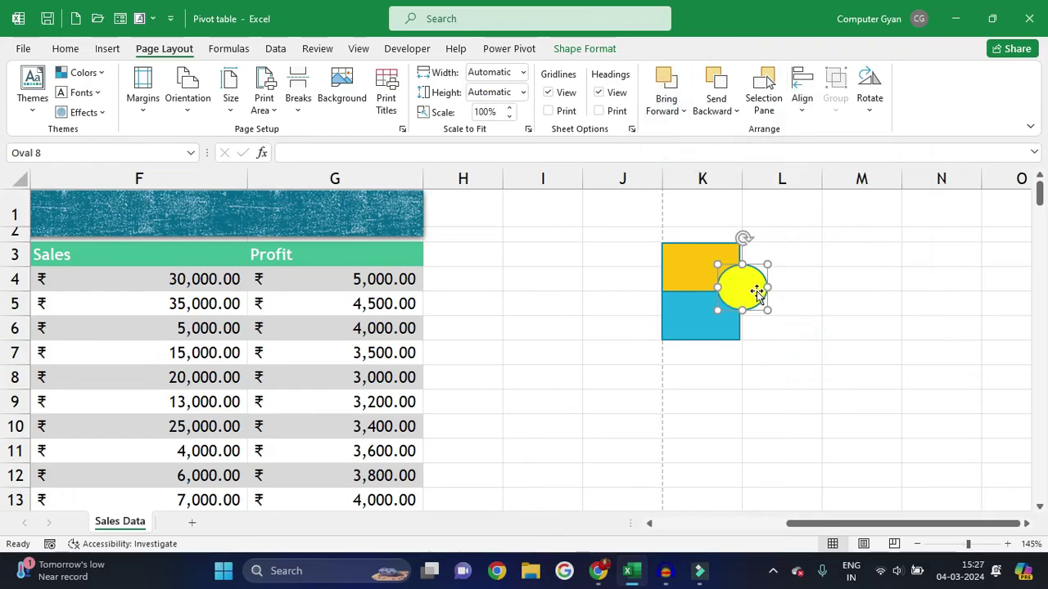
Fill the circle with dark red and move it onto the gold rectangle
left_click(614, 49)
left_click(423, 72)
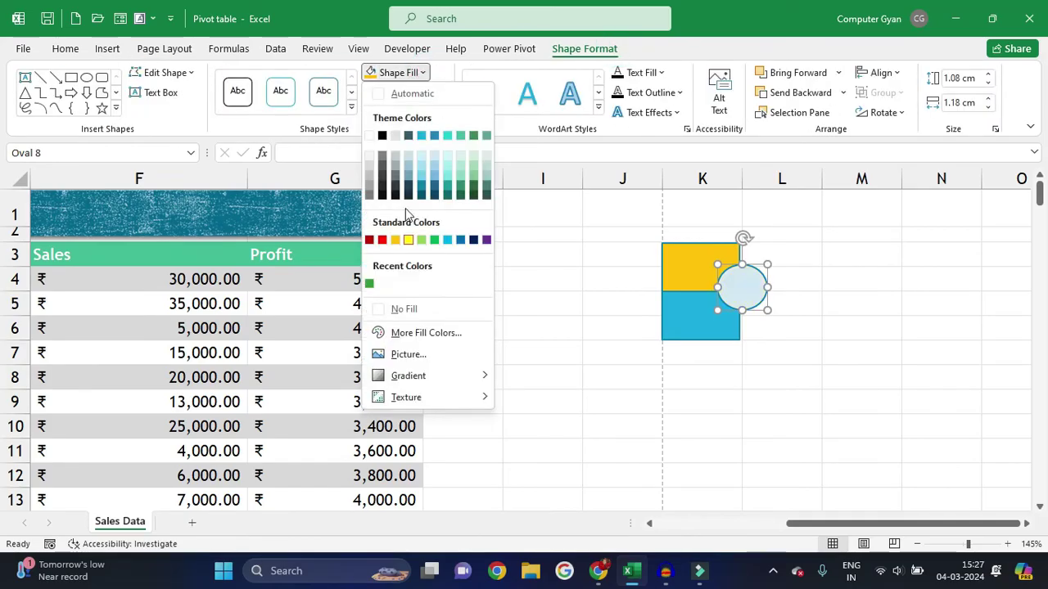
left_click(375, 239)
left_click_drag(729, 300, 691, 273)
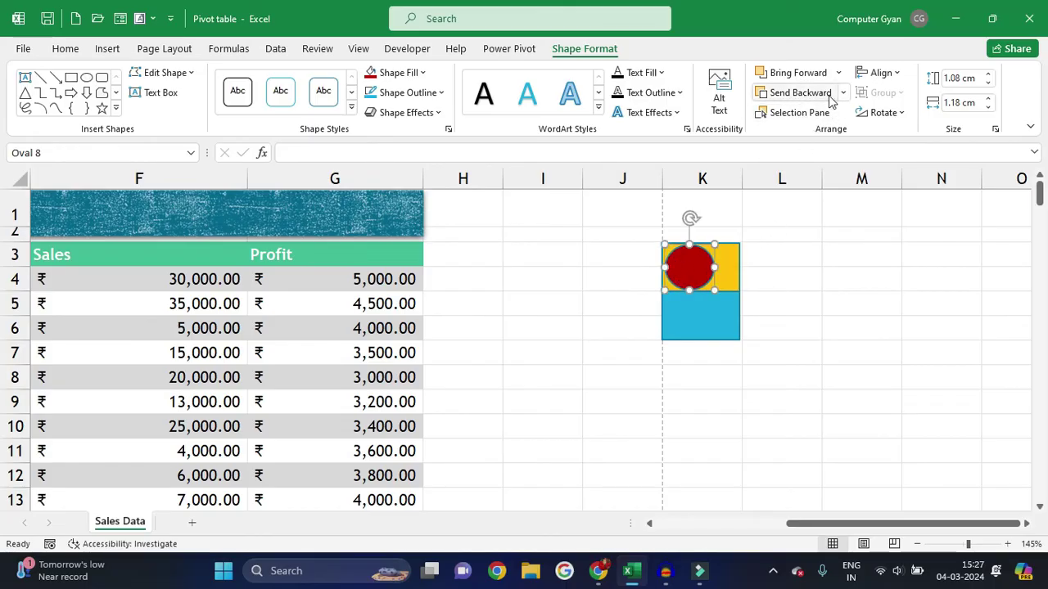
Turn off Snap to Grid, centre the dark red circle in the gold rectangle and place a copy centred in the blue rectangle
left_click(172, 51)
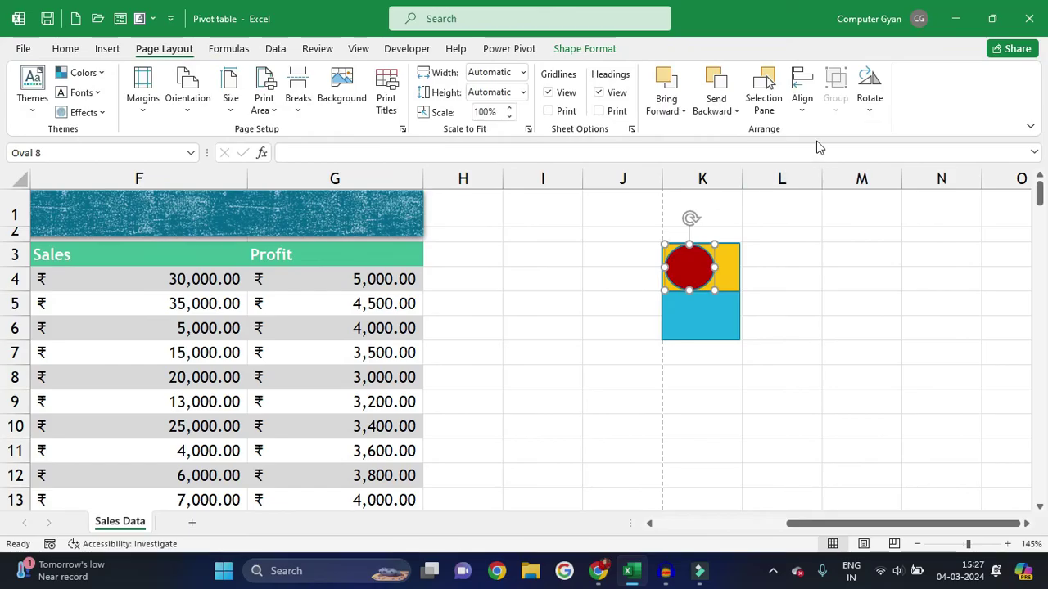
left_click(802, 94)
left_click(836, 312)
left_click_drag(699, 266, 709, 320)
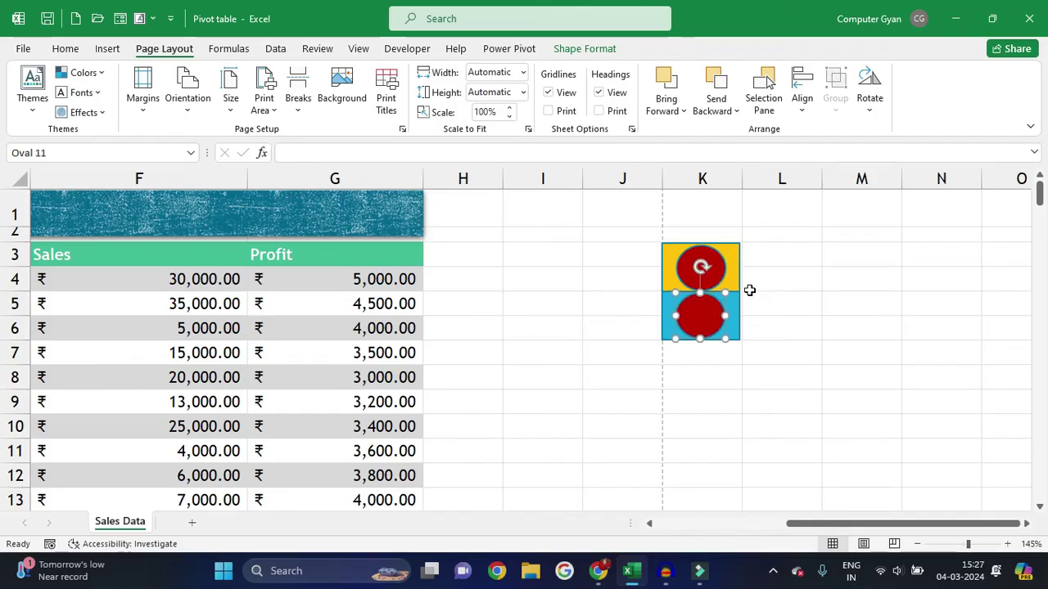
Select both rectangles together with both dark red circles and group them into one object
left_click(732, 280, "ctrl")
left_click(738, 326, "ctrl")
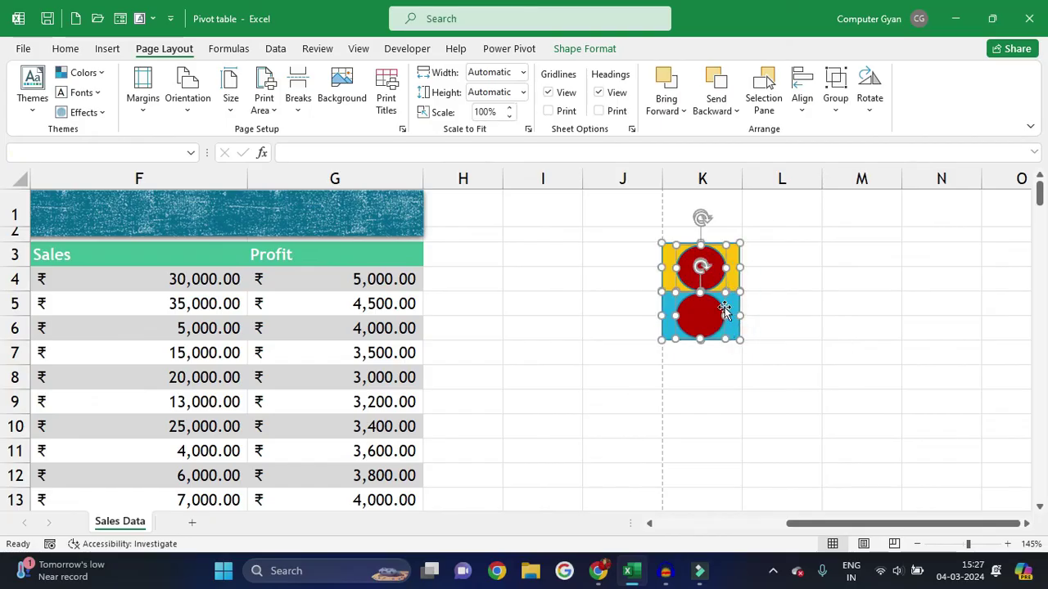
left_click(835, 105)
left_click(839, 133)
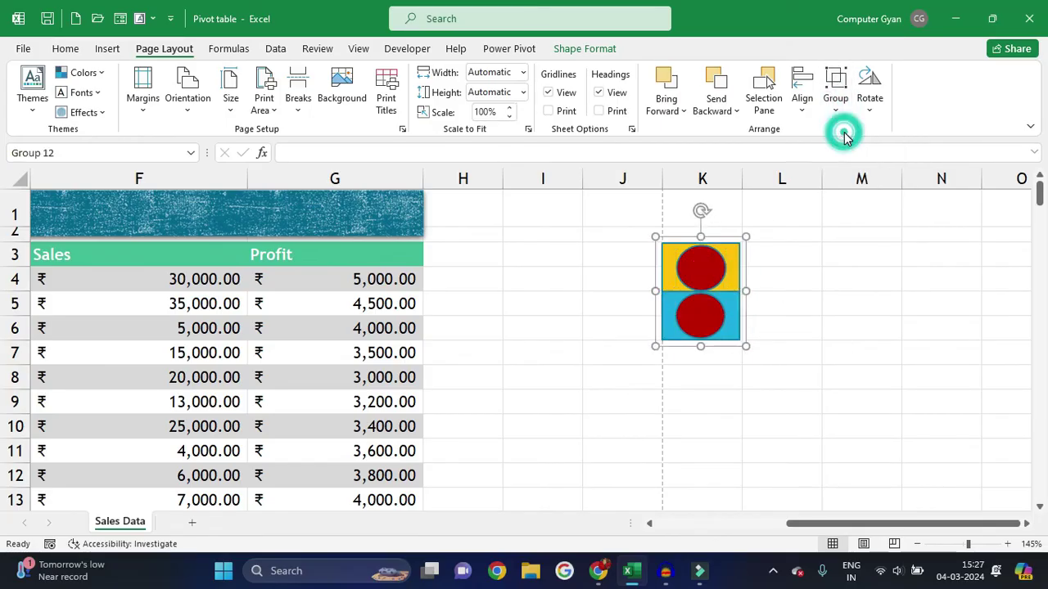
Move the group to column J and resize it over rows 6 to 9, flipped vertically so blue is above gold
left_click_drag(741, 347, 587, 330)
key("Escape")
left_click(636, 237)
left_click_drag(635, 237, 659, 414)
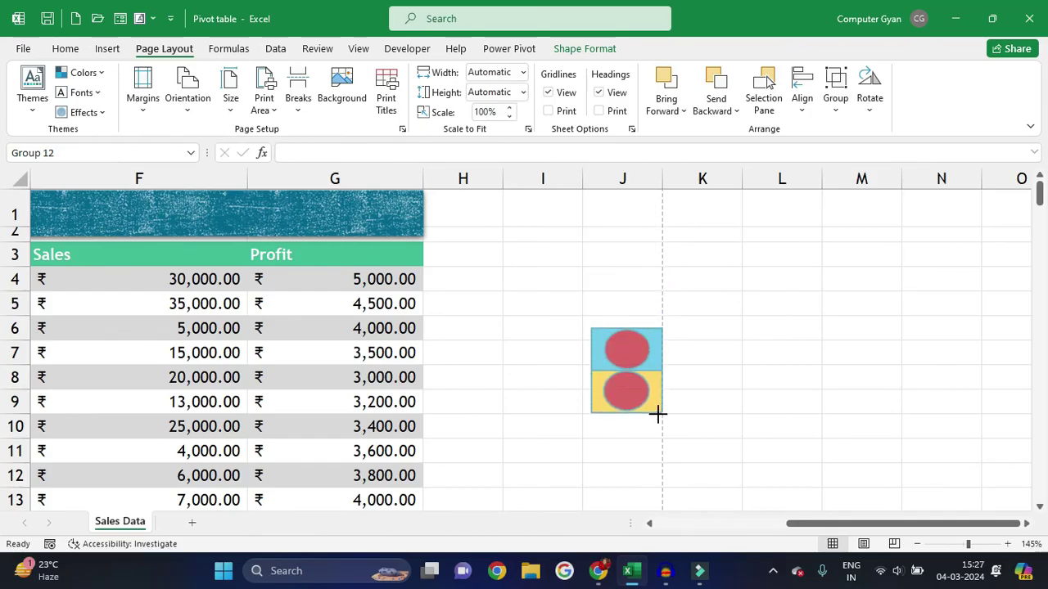
left_click(851, 377)
left_click(851, 402)
left_click(577, 348)
left_click(644, 367)
left_click(761, 346)
left_click(659, 357)
right_click(658, 366)
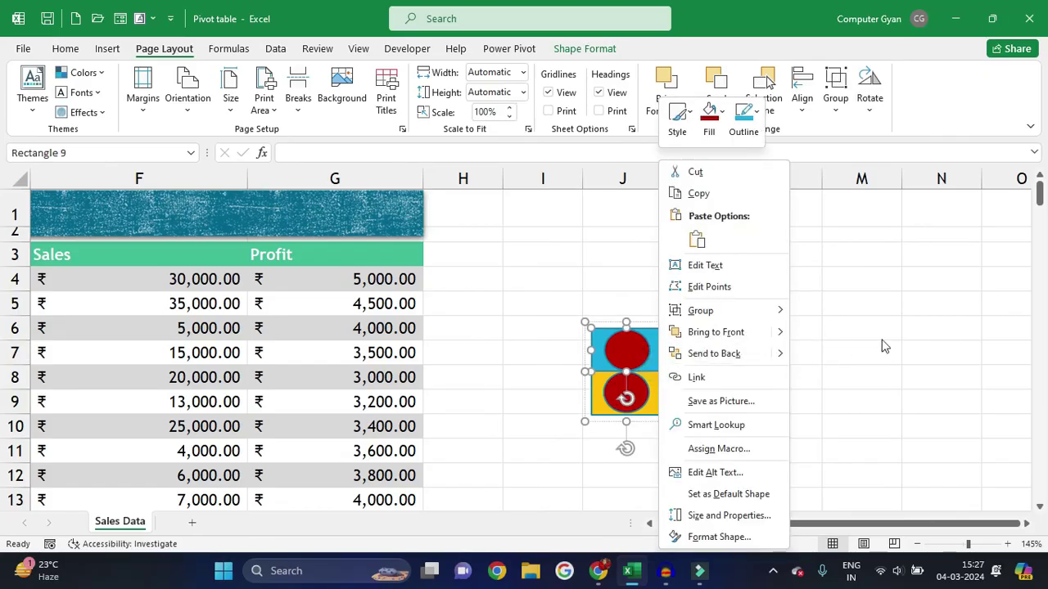
left_click(882, 345)
Rotate the whole group freehand about a quarter turn clockwise
left_click(684, 331)
left_click(631, 347)
left_click_drag(625, 446, 569, 372)
Ungroup the rotated rectangles and circles, then group the same shapes again
left_click(835, 100)
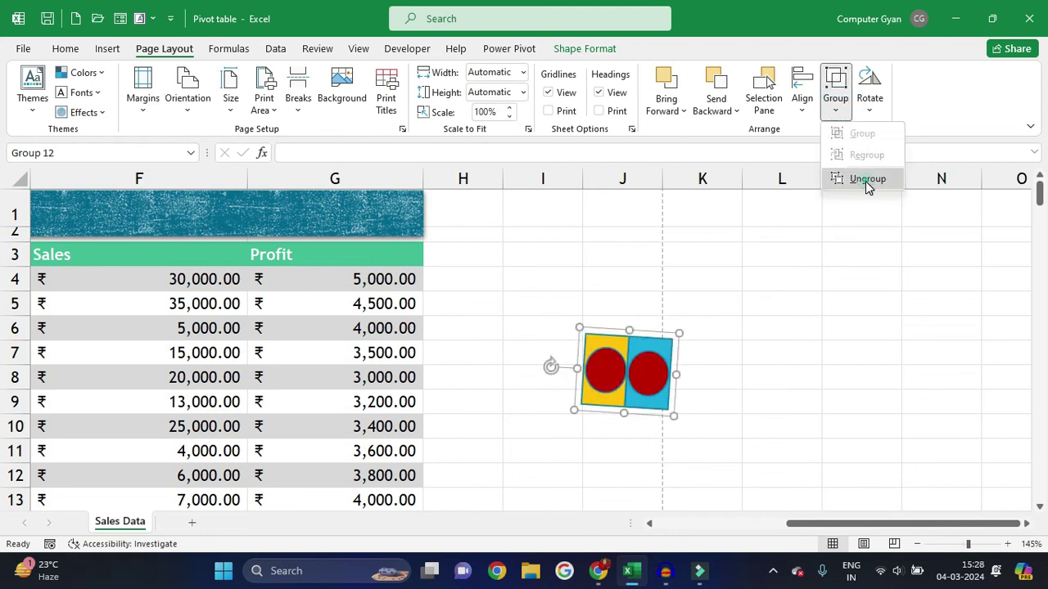
left_click(868, 180)
left_click(845, 114)
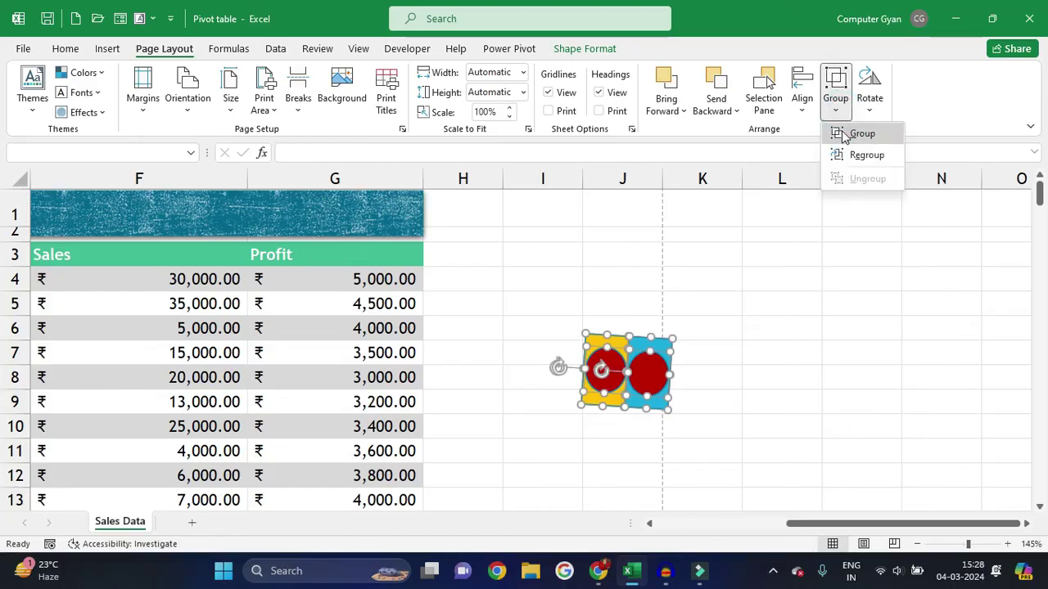
left_click(860, 133)
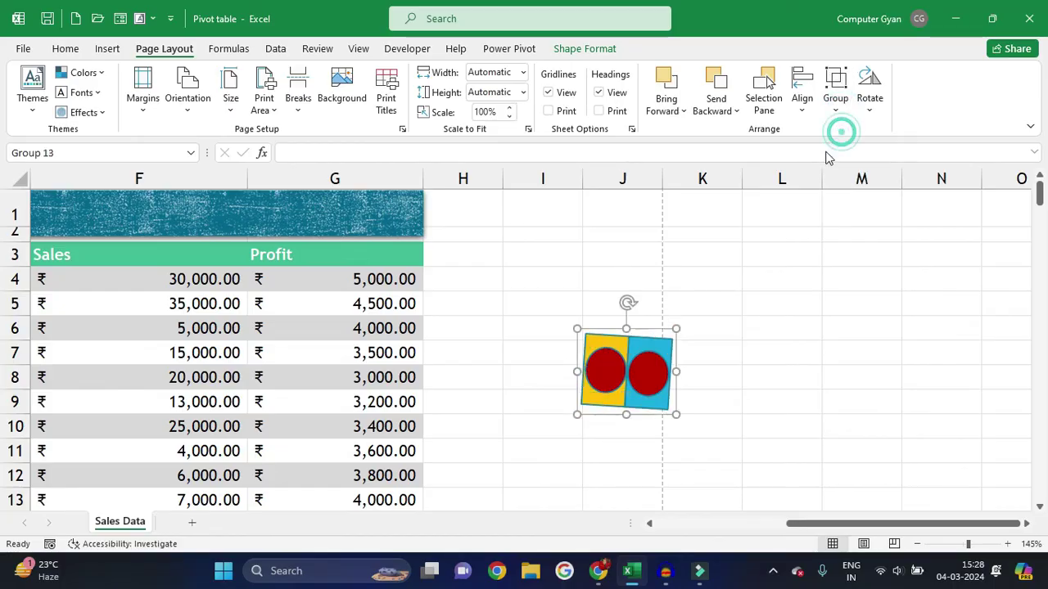
Flip the grouped shapes horizontally
left_click(869, 102)
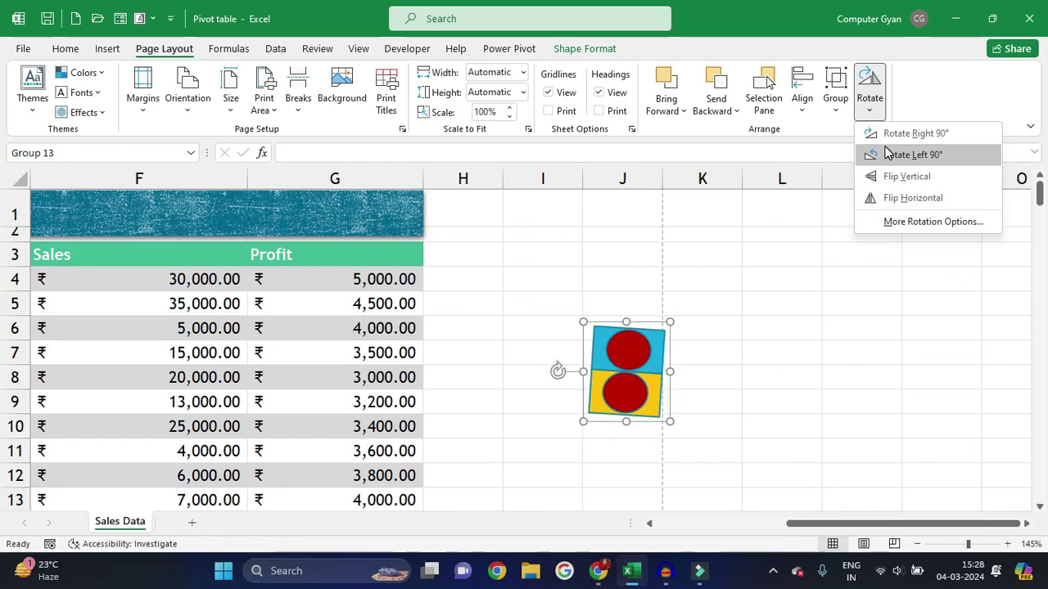
left_click(899, 197)
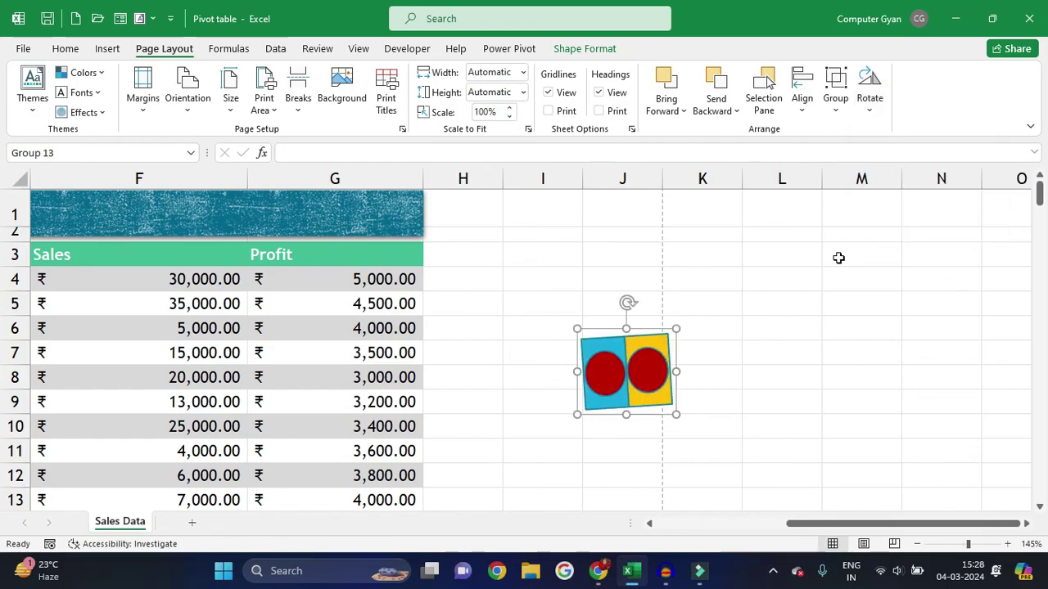